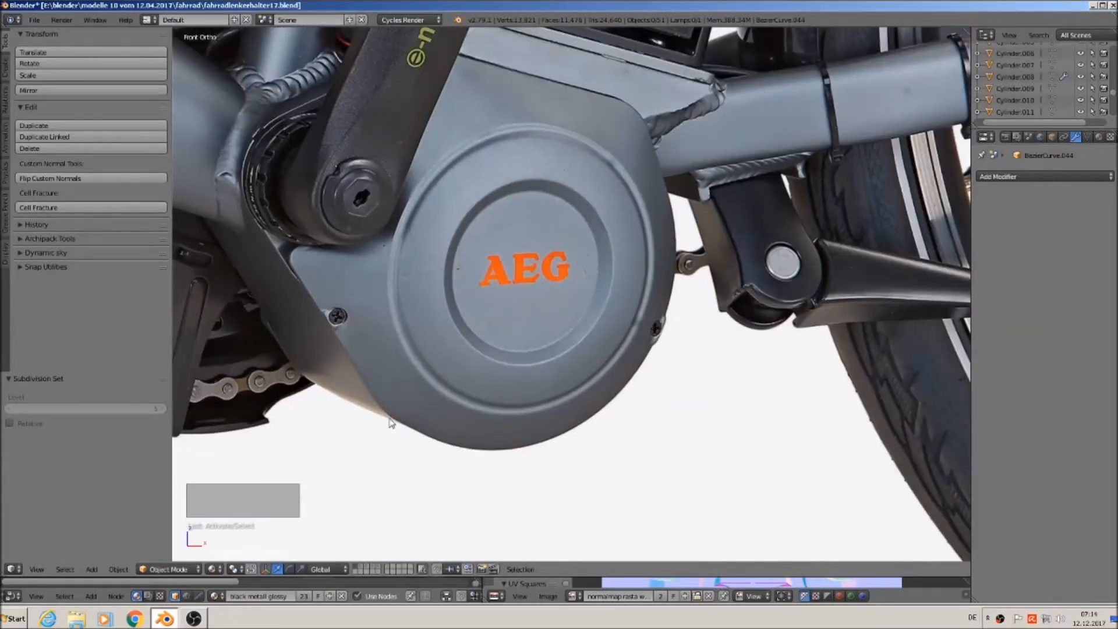
Step: Add a Bezier curve at the 3D cursor on the motor cover's lower left corner and rotate it 90° about X
left_click(92, 570)
mouse_move(103, 554)
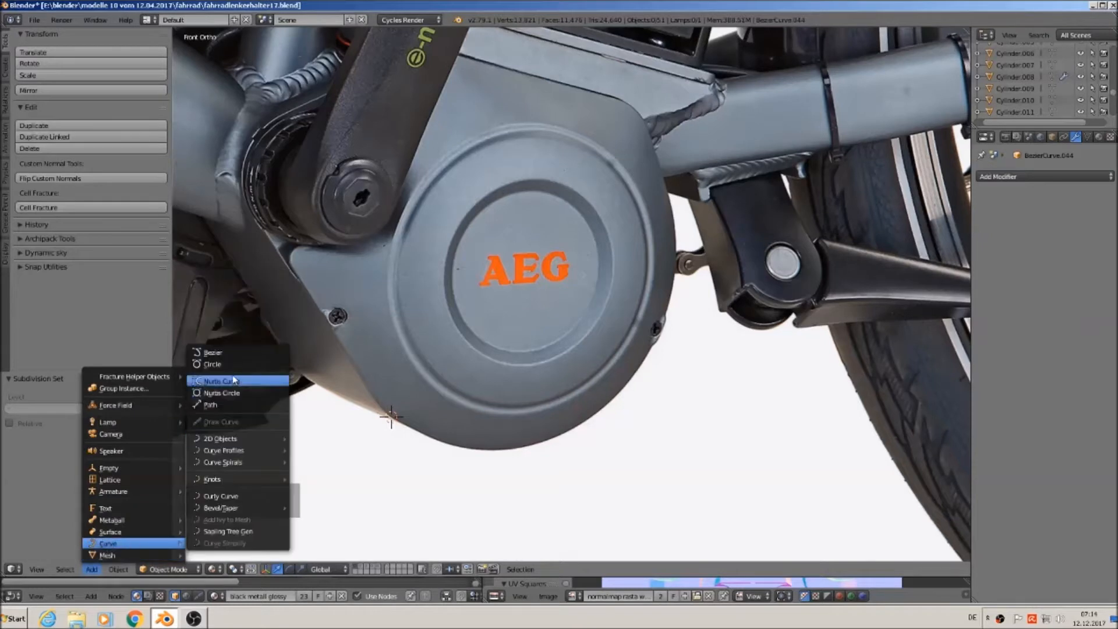
left_click(236, 361)
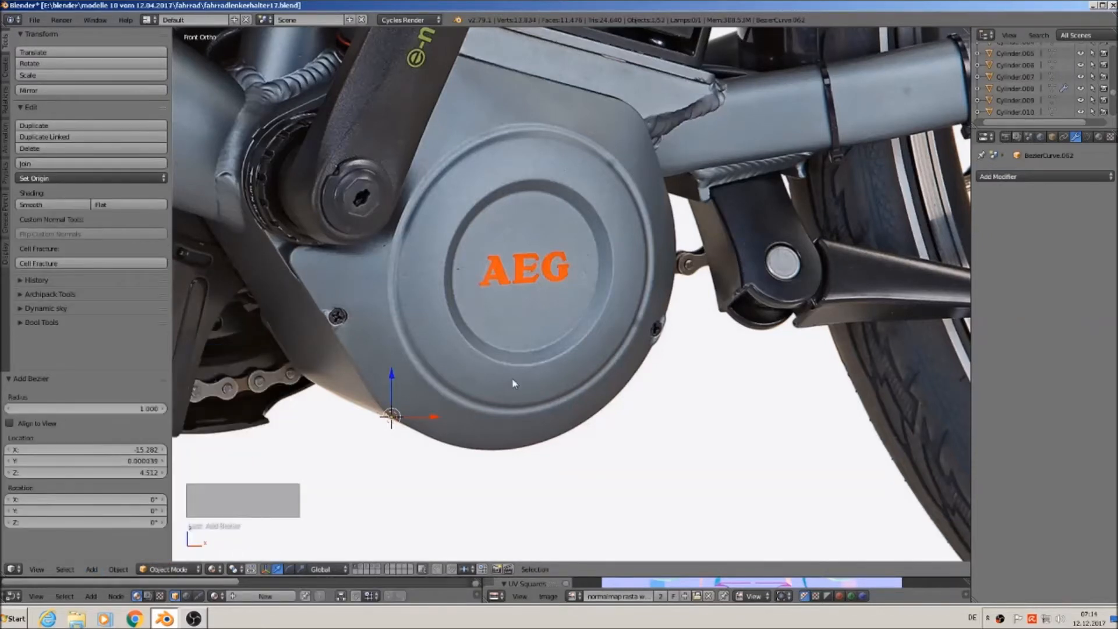
type("rx90")
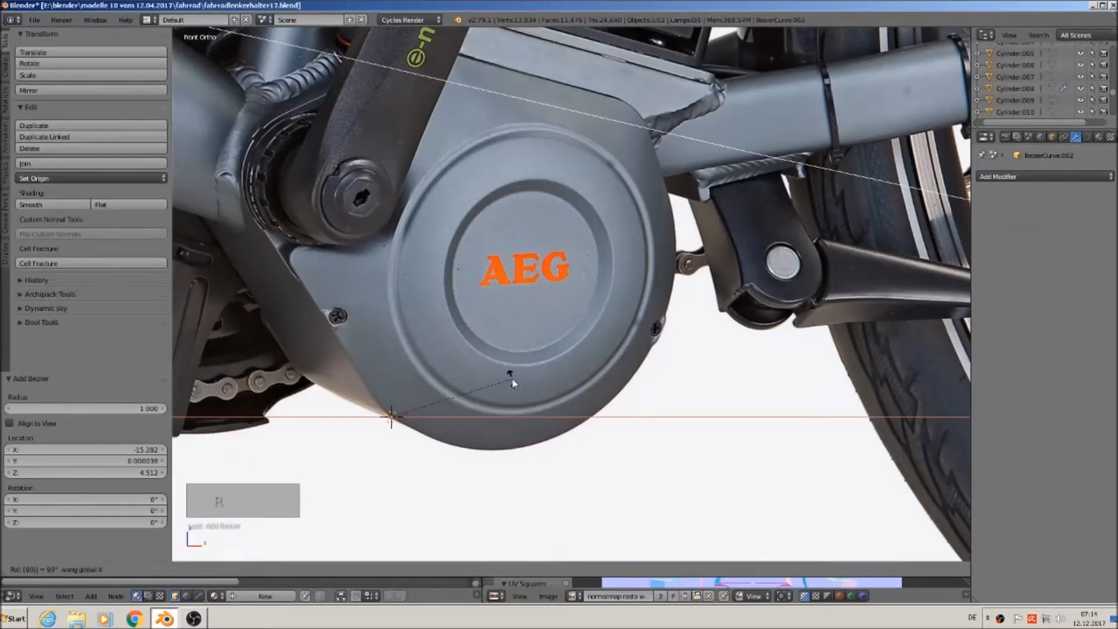
key("Return")
key("s")
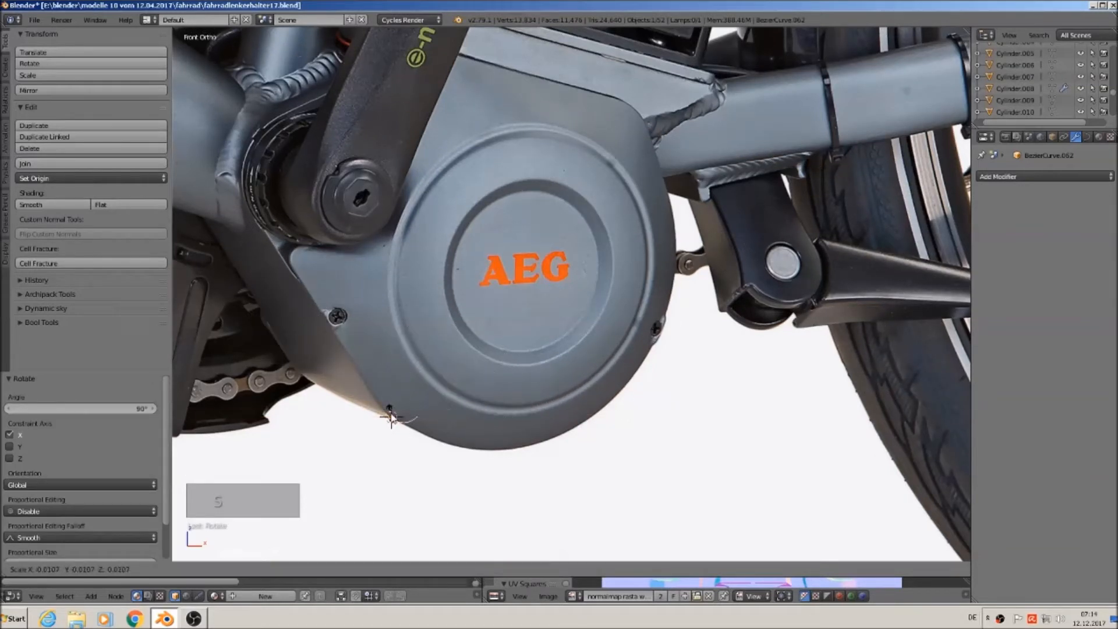
left_click(392, 417)
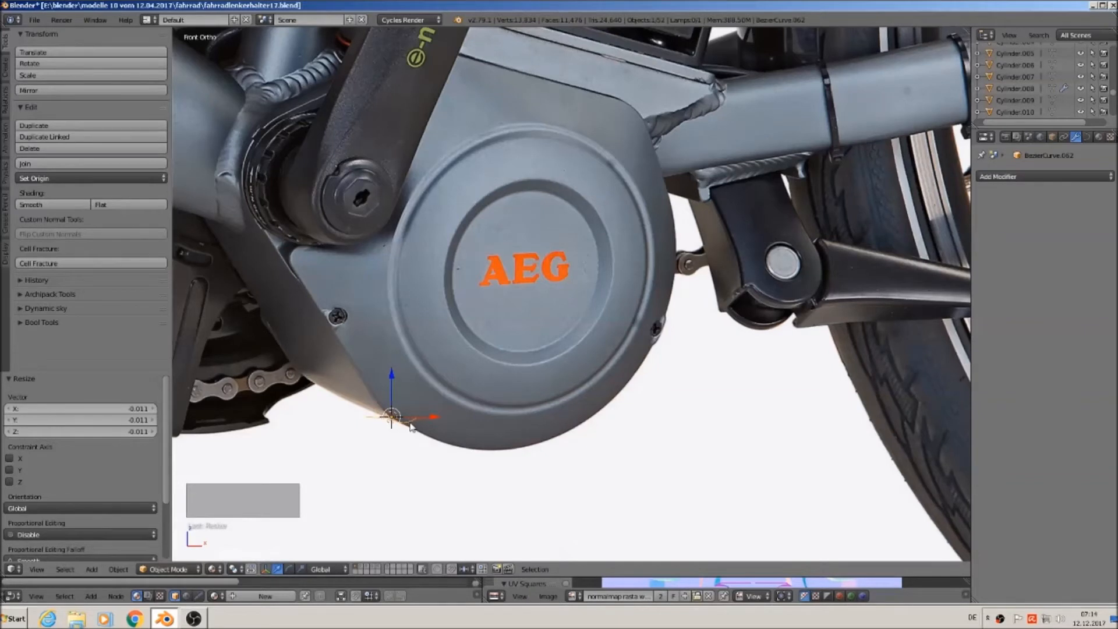
key("ctrl+z")
Step: Scale the Bezier curve down in two passes, by about 0.059 and about 0.281, to a short segment near the cover's lower corner
key("s")
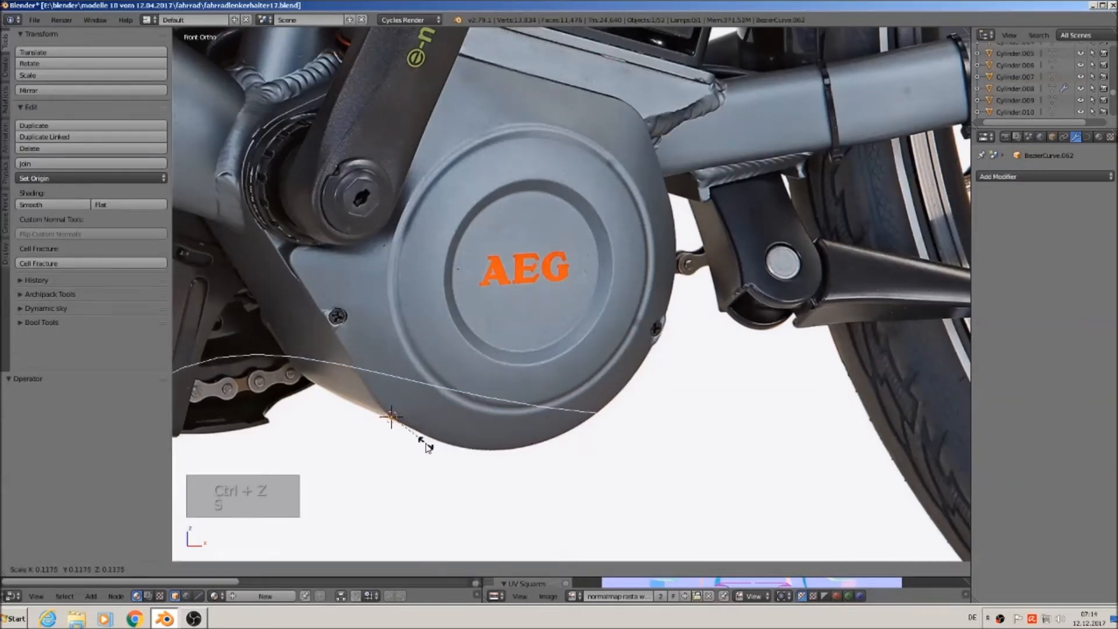
left_click(408, 434)
key("s")
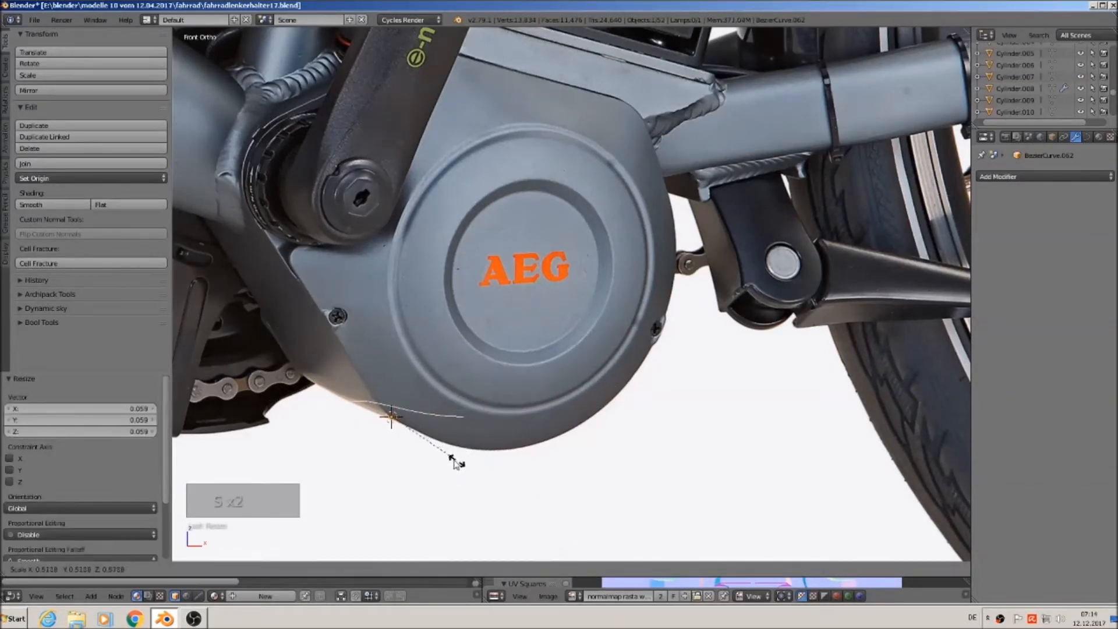
left_click(427, 453)
scroll(427, 454, "up", 3)
scroll(428, 454, "down", 1)
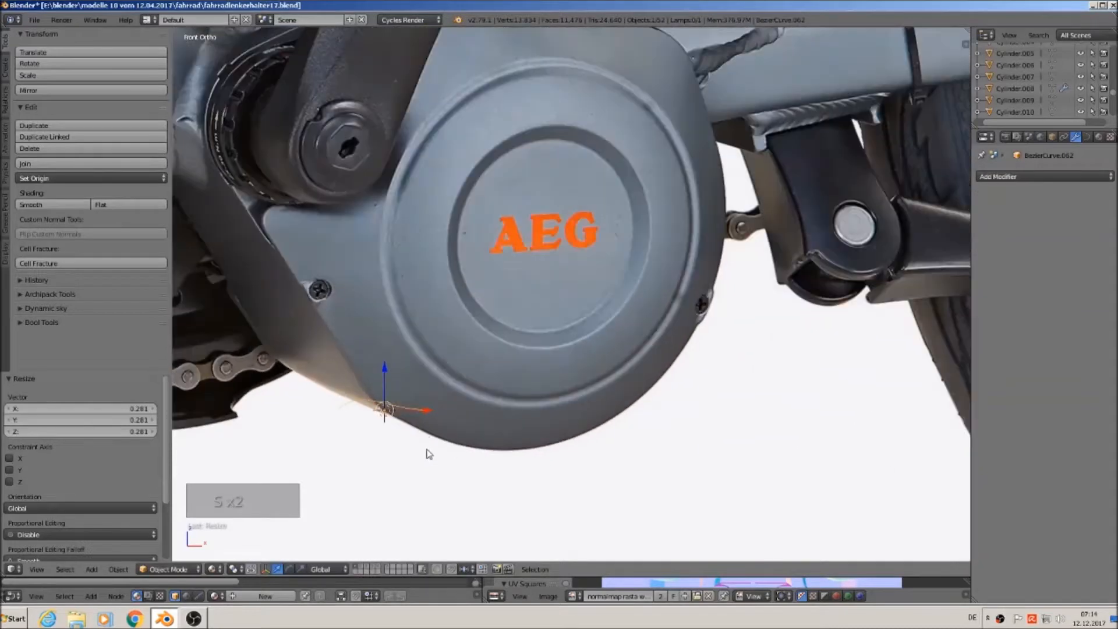
Step: Move the whole curve about 0.015 along X so its start point sits on the cover's lower left corner
key("Tab")
key("Tab")
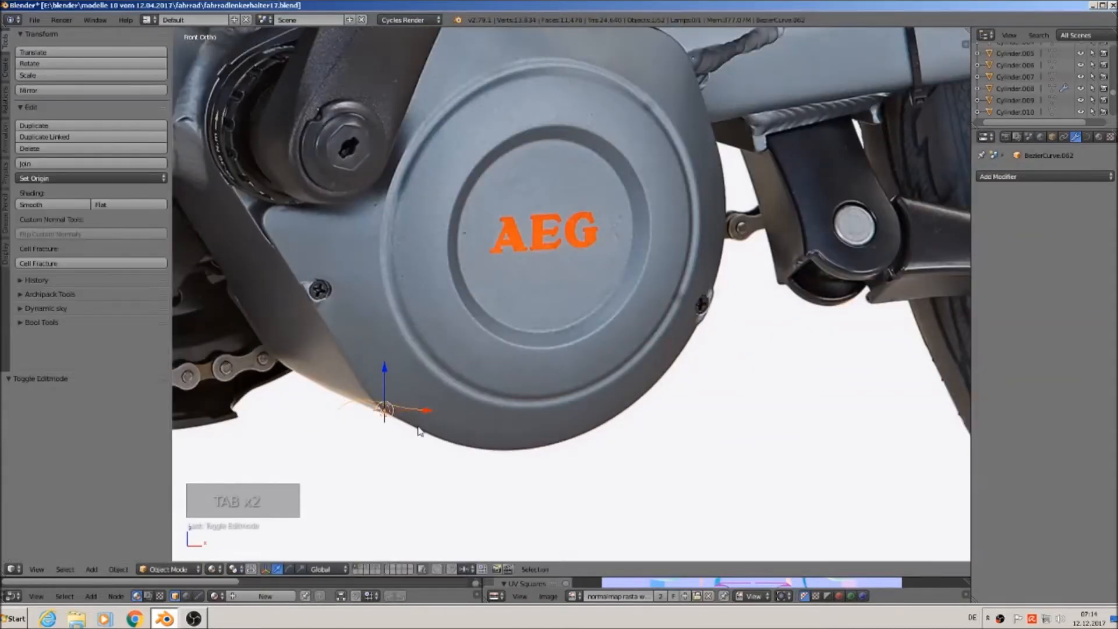
key("g")
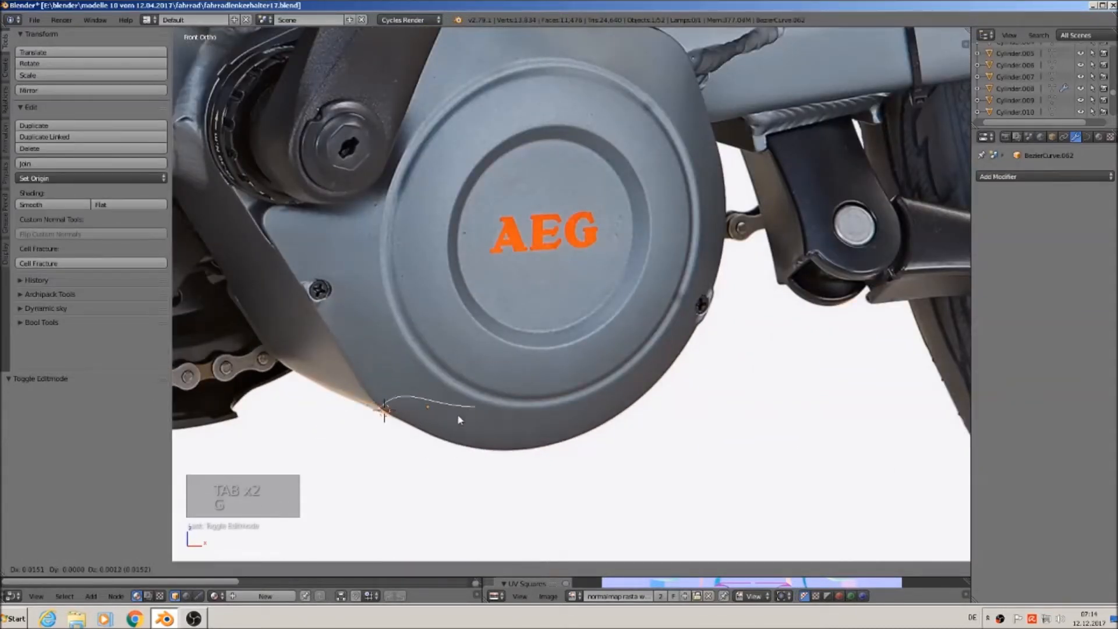
left_click(459, 420)
Step: Move the curve's end point about 0.039 in X and -0.009 in Z onto the cover's lower right edge
key("Tab")
right_click(474, 407)
key("g")
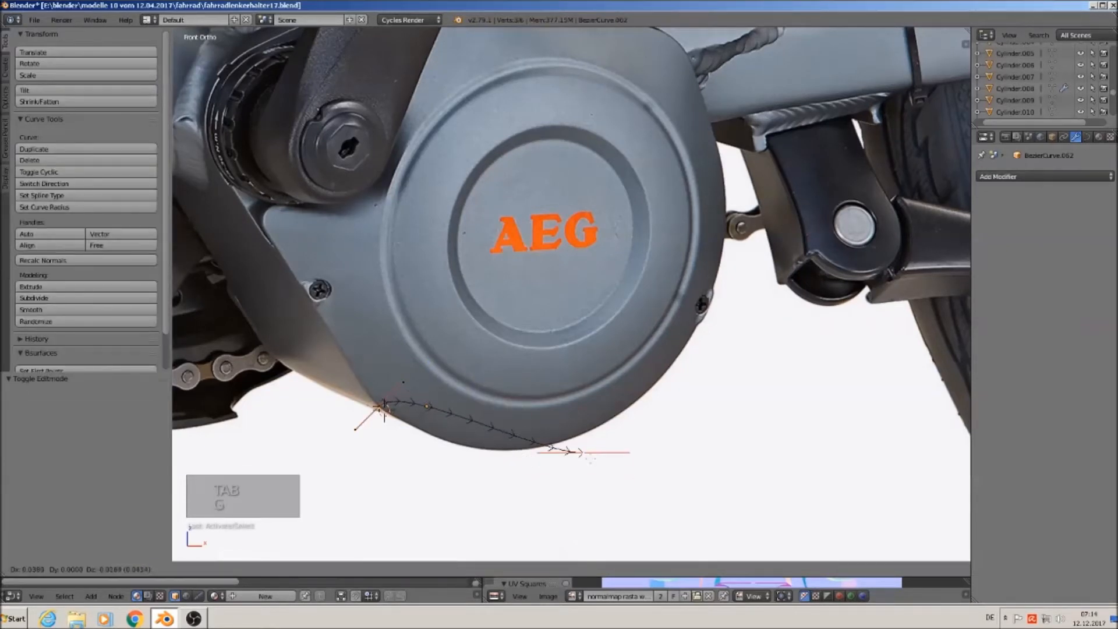
left_click(593, 441)
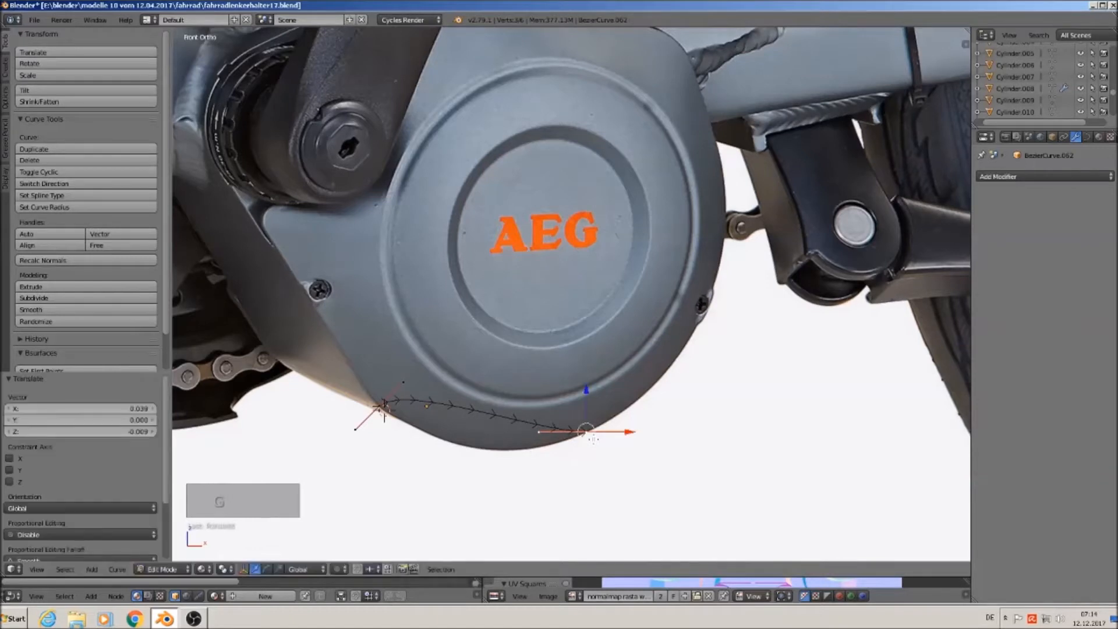
Step: Reposition the inner handles of the start and end points so the segment follows the rounded bottom edge of the motor cover
right_click(395, 377)
scroll(433, 453, "up", 3)
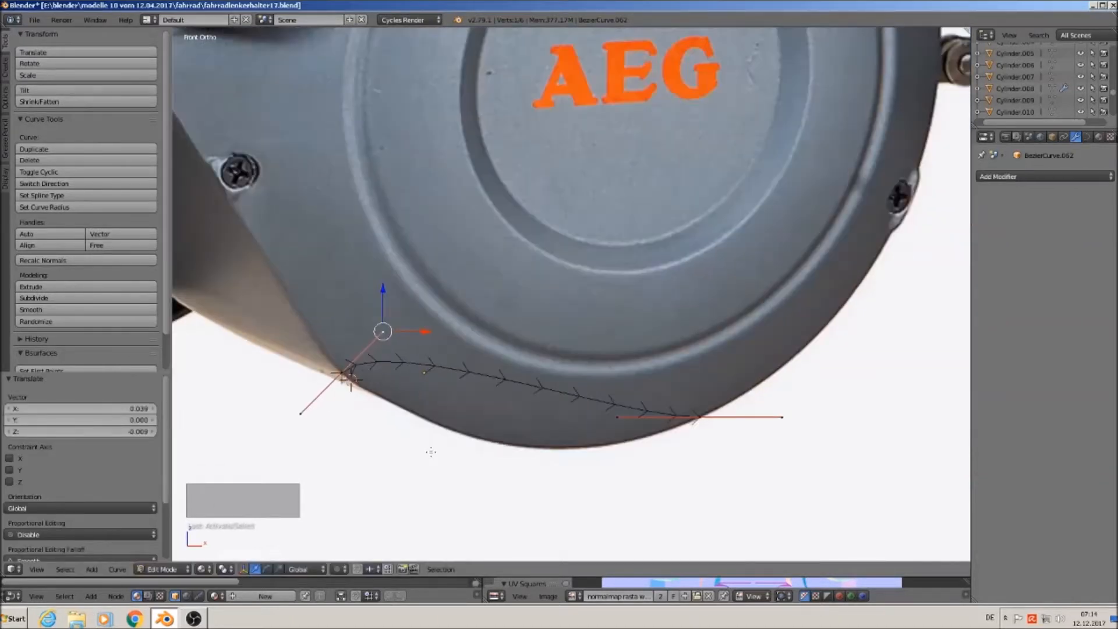
key("g")
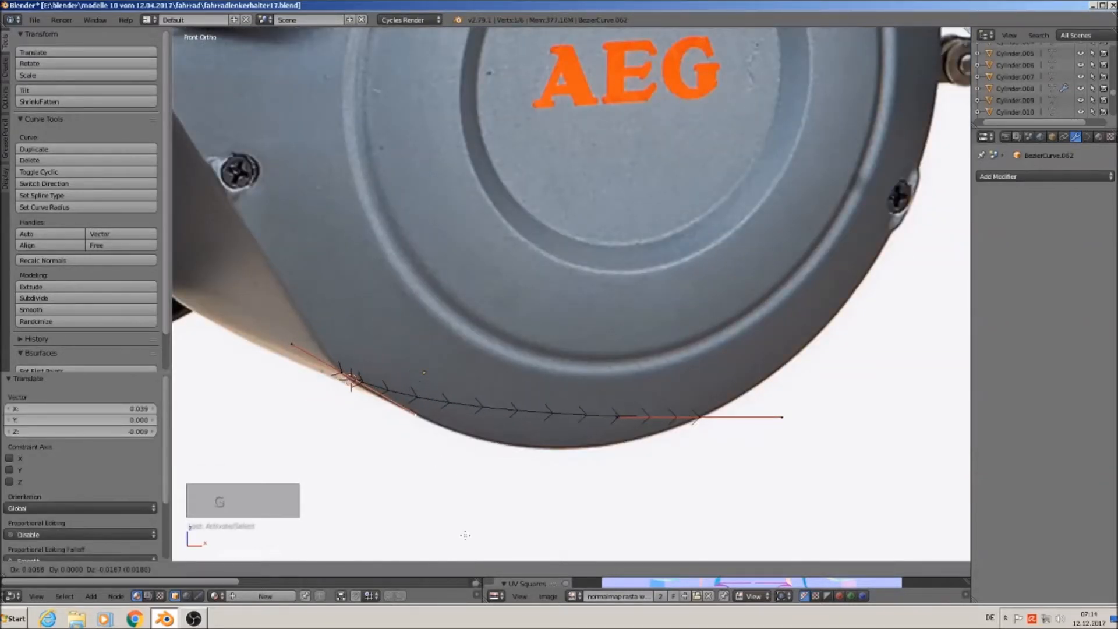
left_click(465, 535)
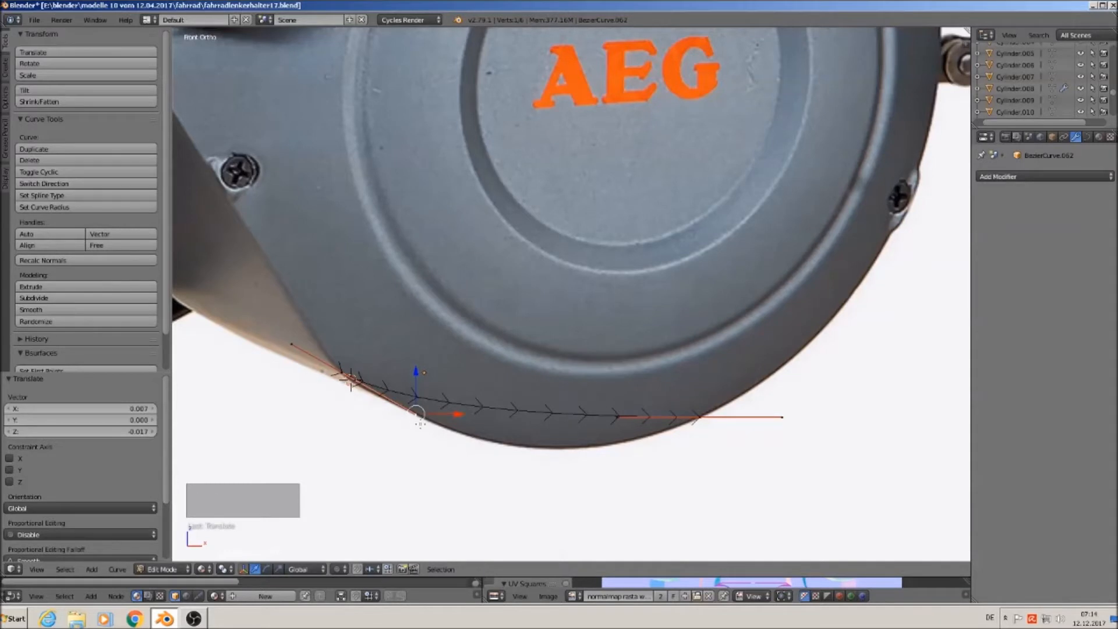
left_click(617, 417)
key("g")
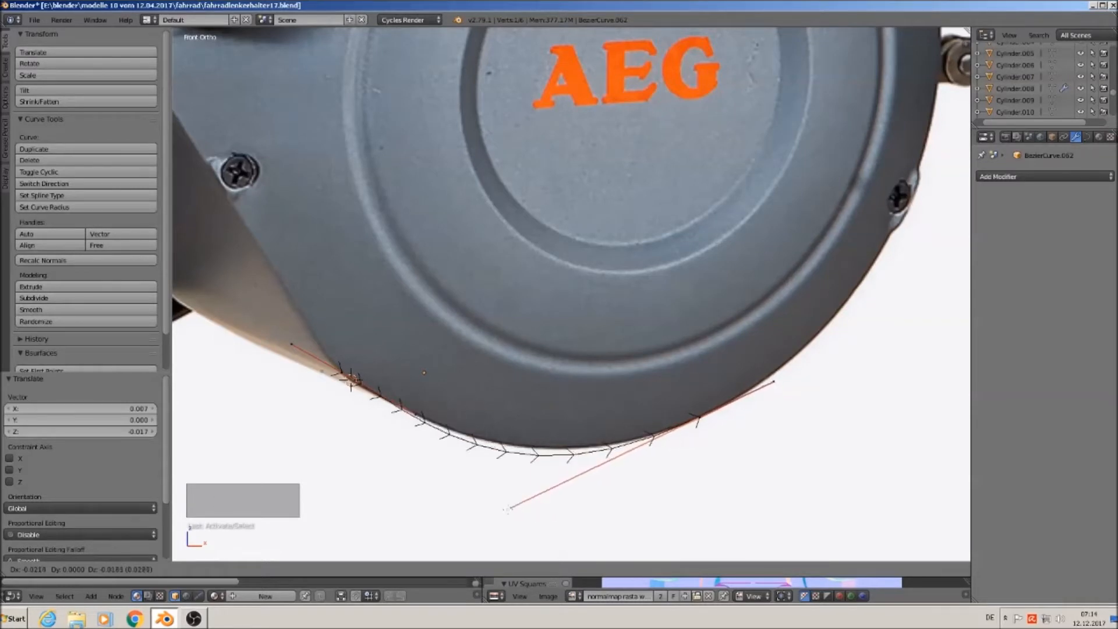
left_click(495, 491)
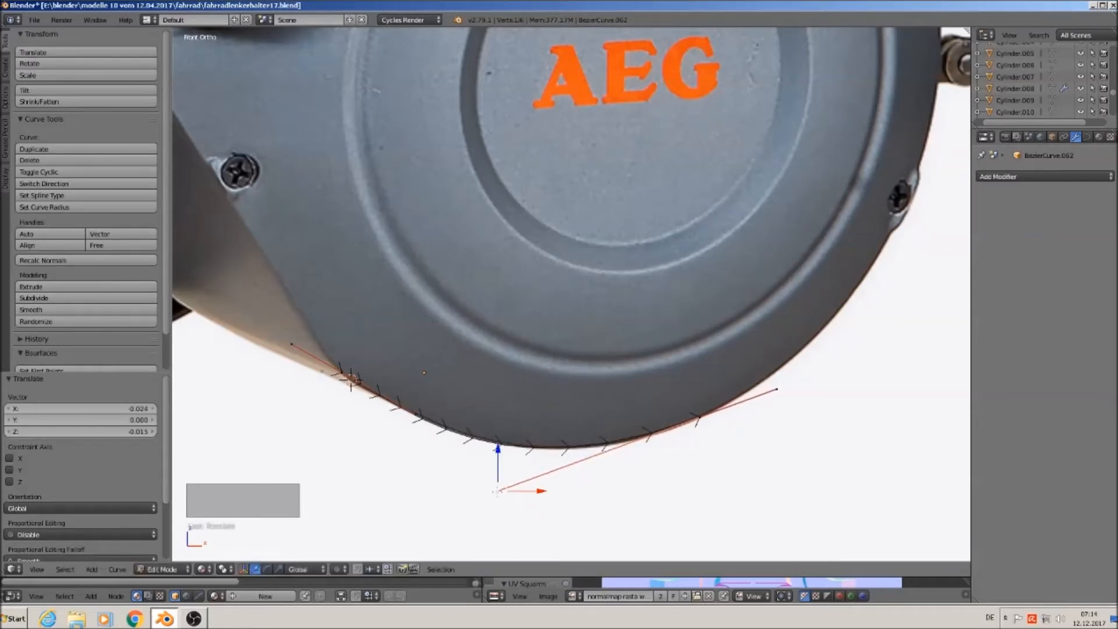
Step: Extrude the end point about 0.049 in X and 0.069 in Z to the cover's right edge, and align its handle with the outline
scroll(746, 449, "down", 2)
right_click(723, 431)
middle_click_drag(788, 460, 534, 497, "shift")
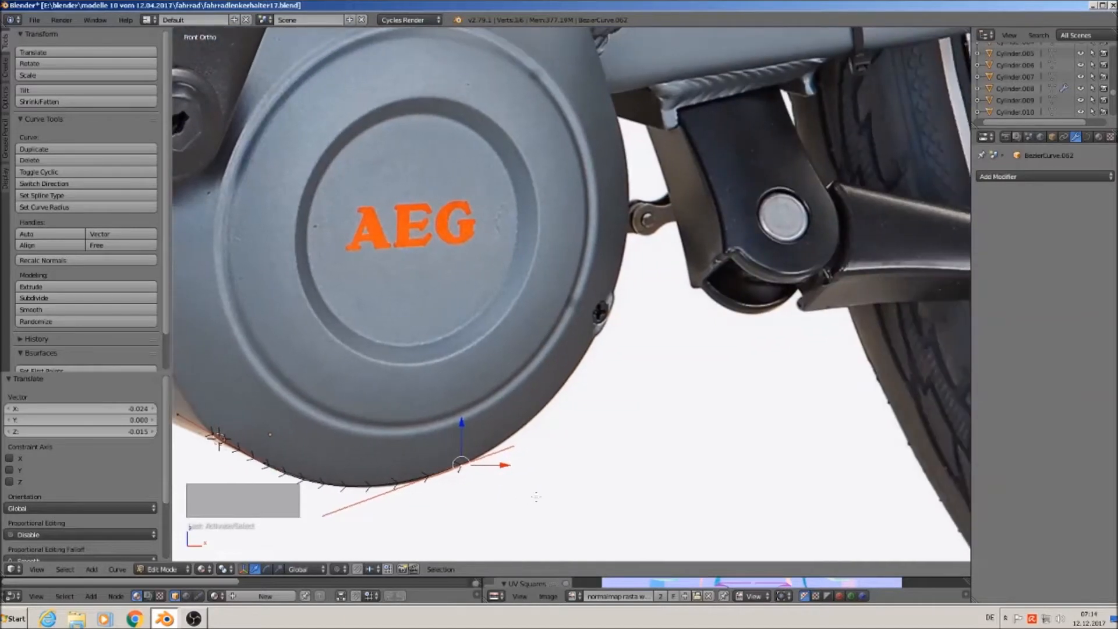
scroll(535, 497, "down", 1)
key("e")
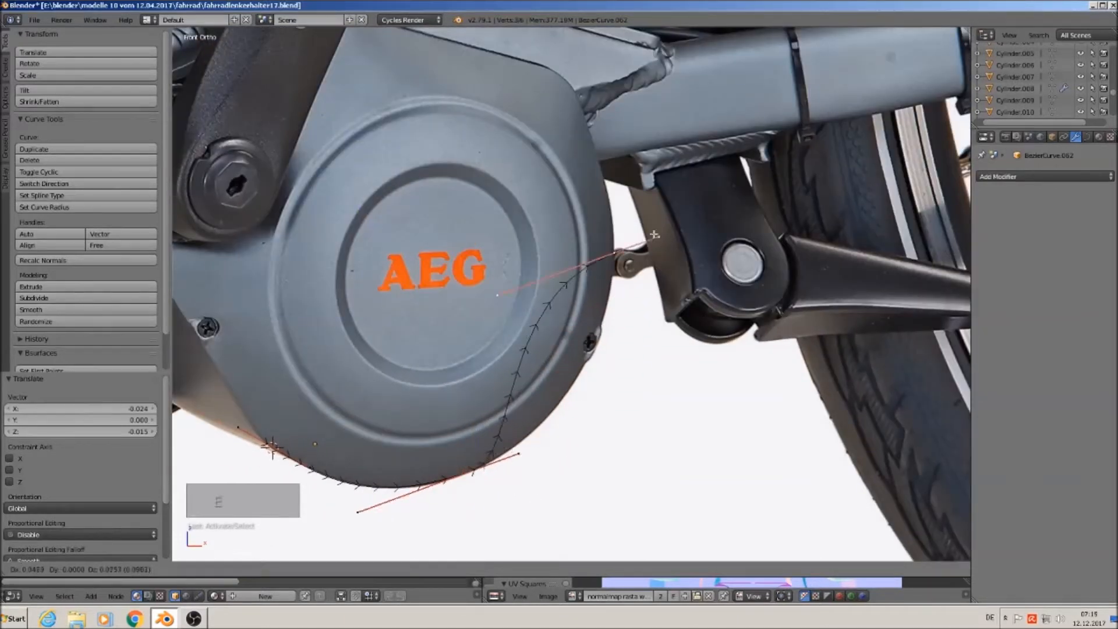
left_click(657, 255)
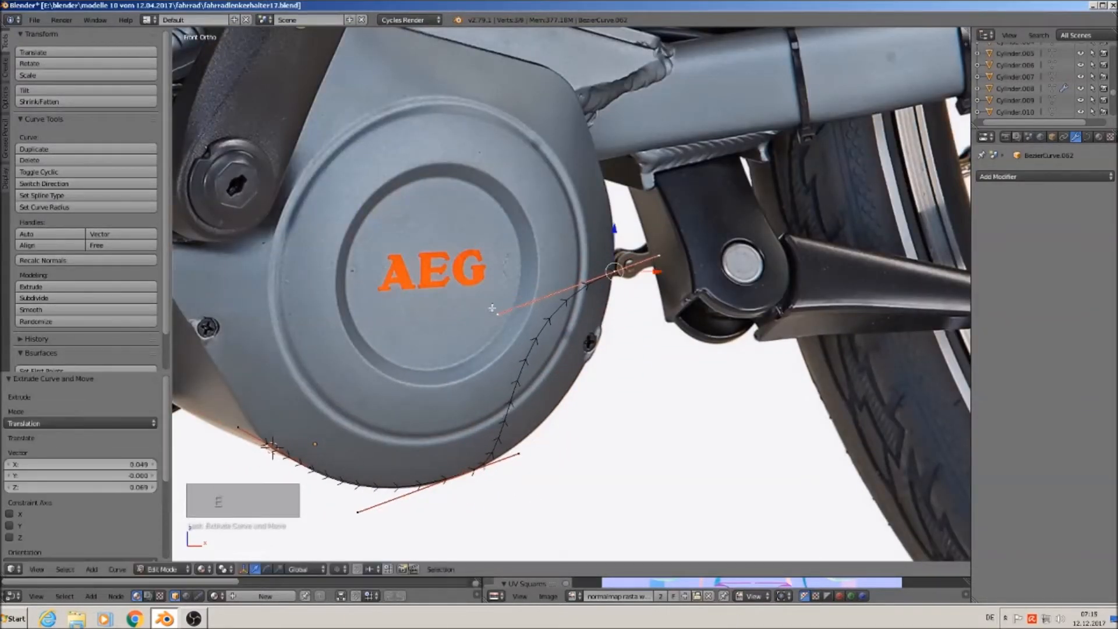
key("g")
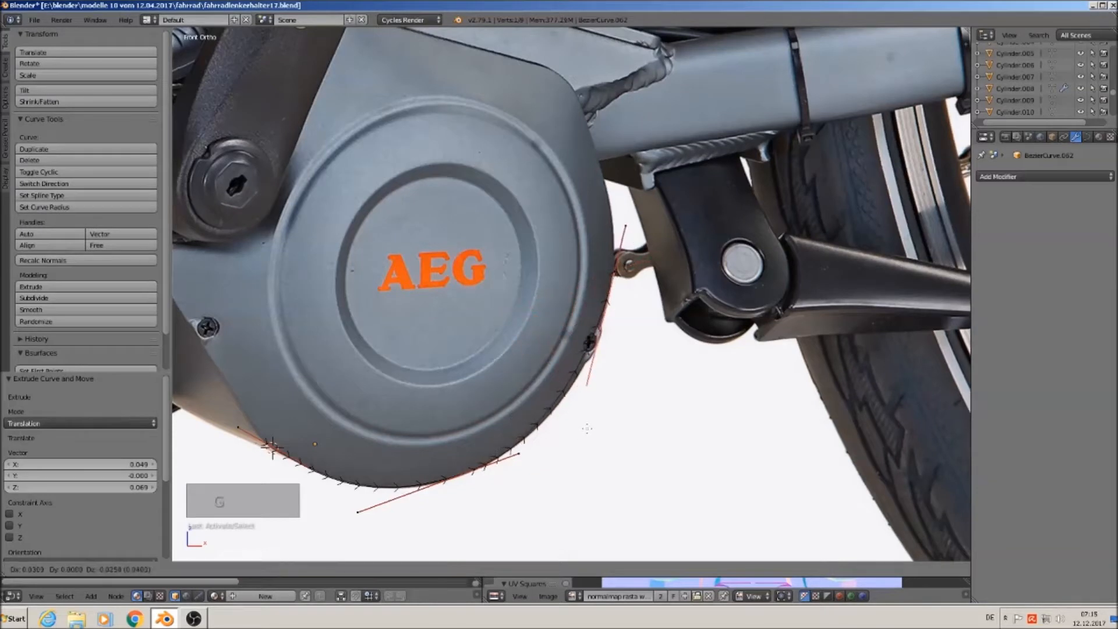
left_click(613, 395)
Step: Extrude a point about -0.011 in X and 0.058 in Z to the frame weld, and adjust its handles to the cover's edge
right_click(616, 269)
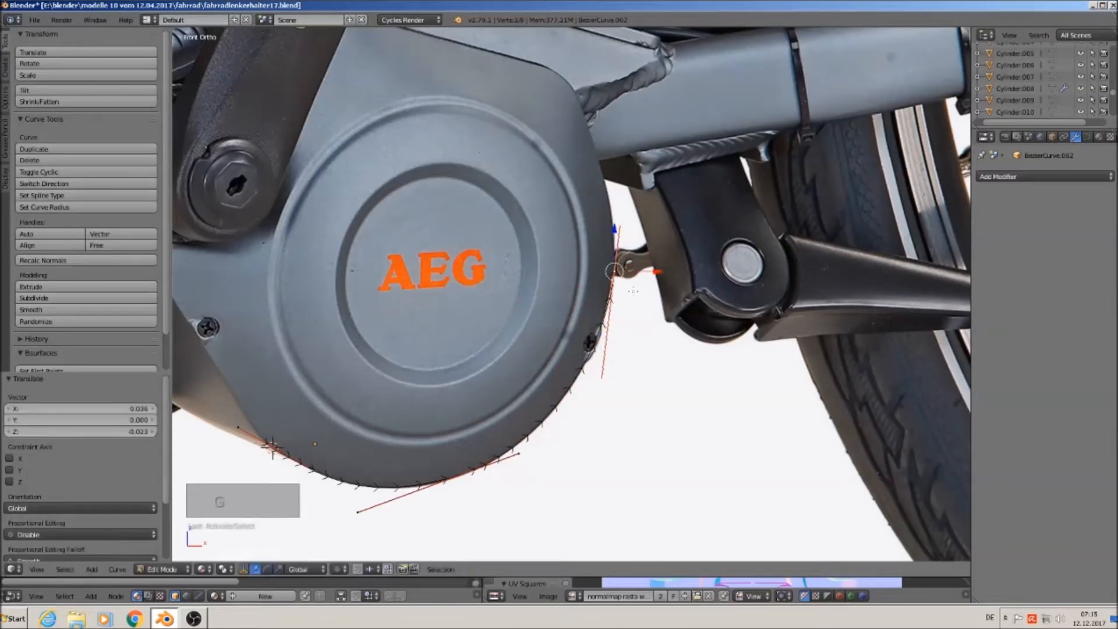
key("e")
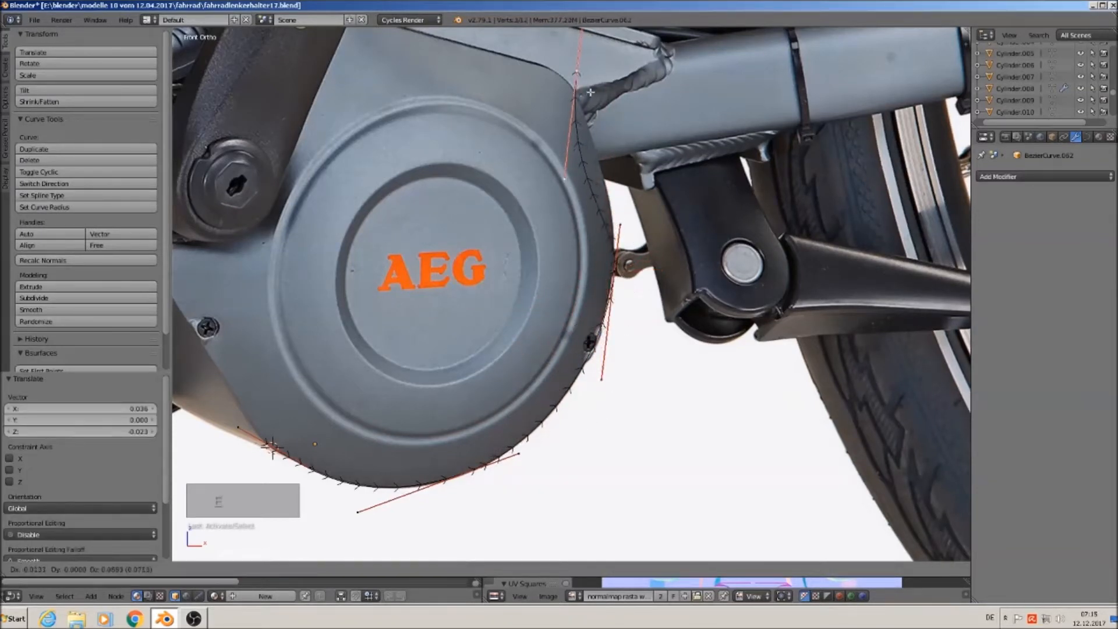
left_click(565, 208)
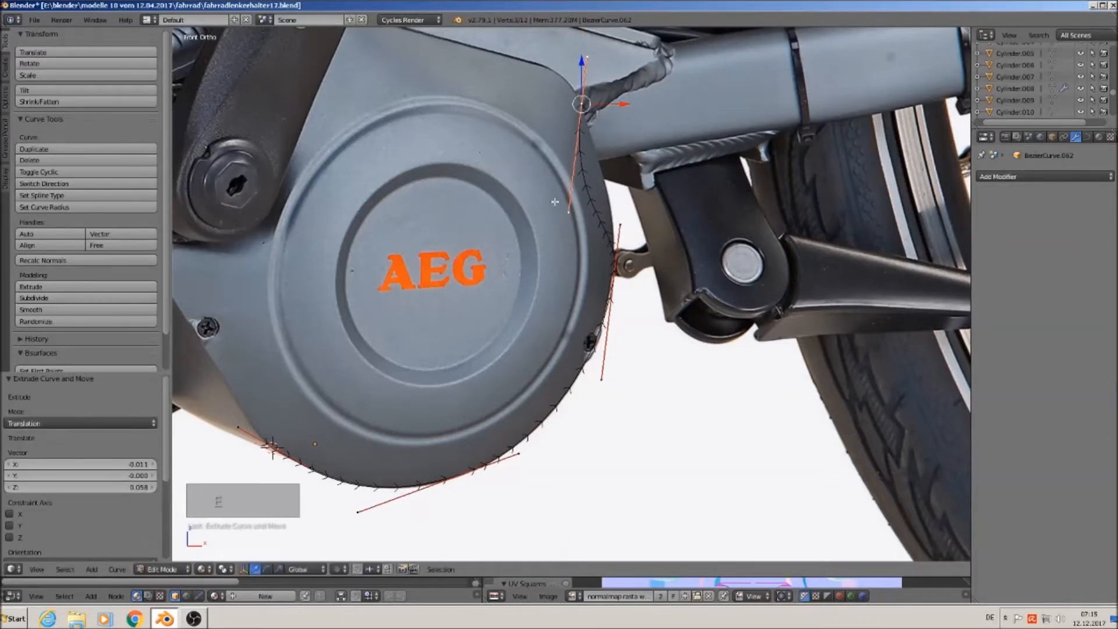
key("g")
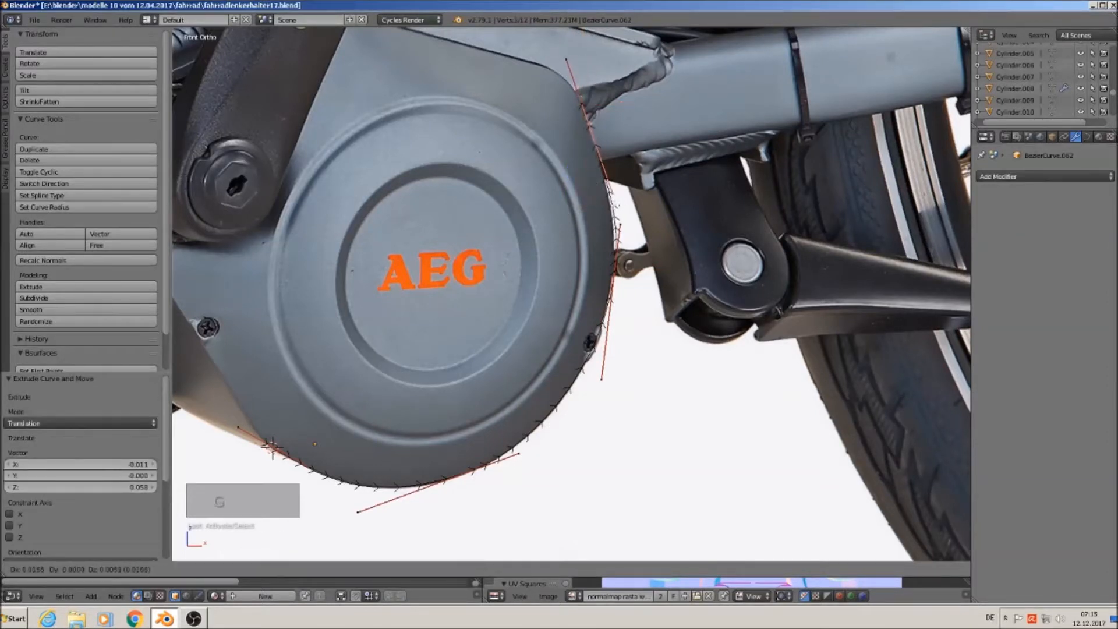
left_click(585, 123)
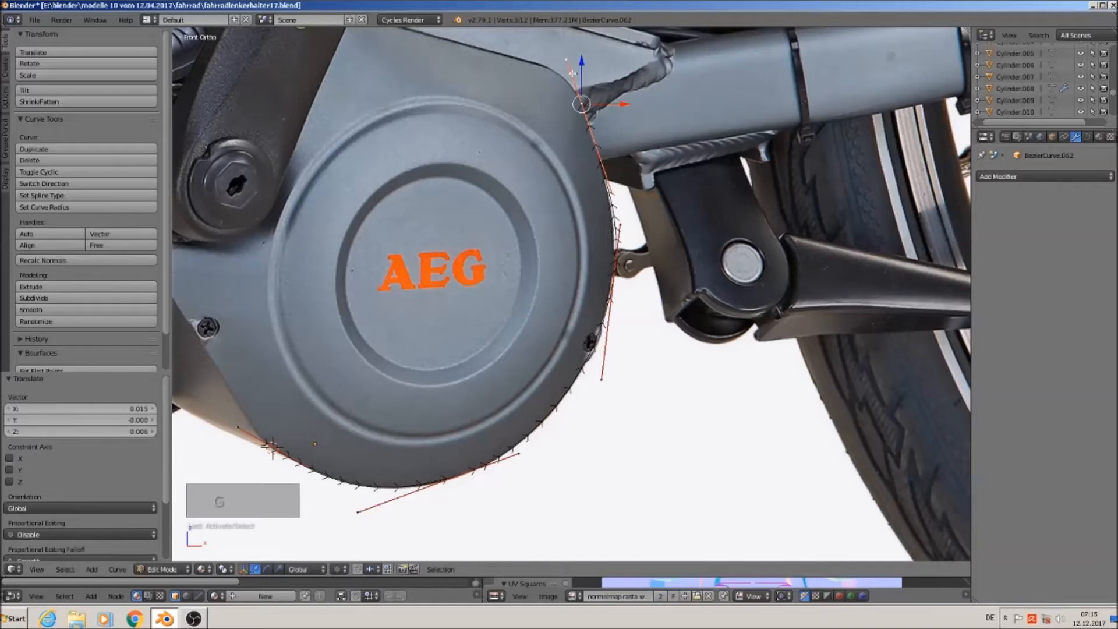
key("g")
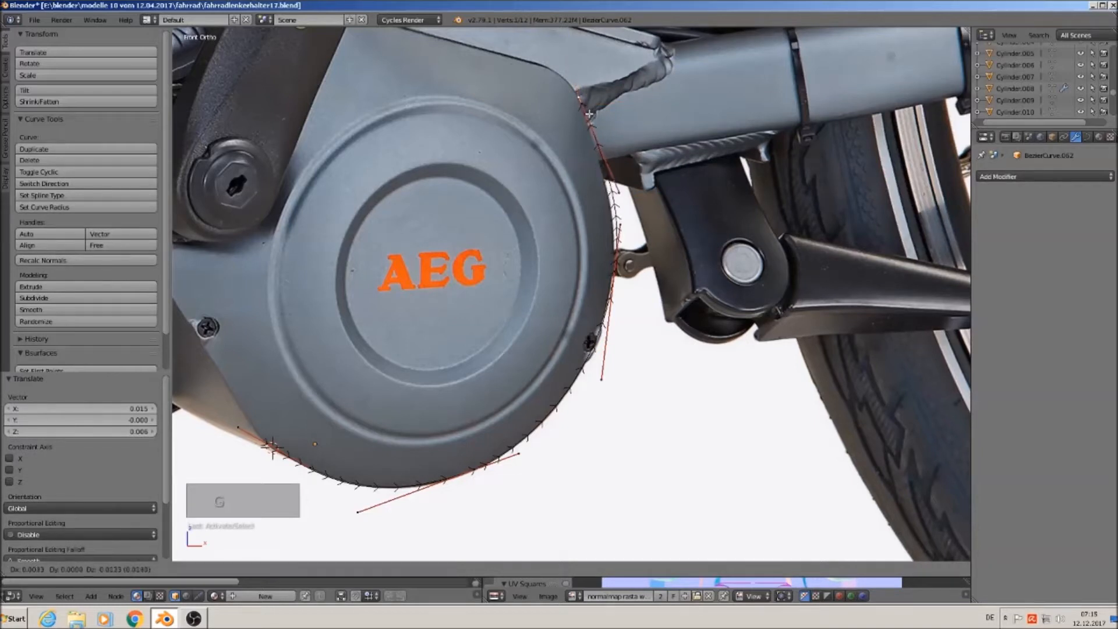
left_click(590, 115)
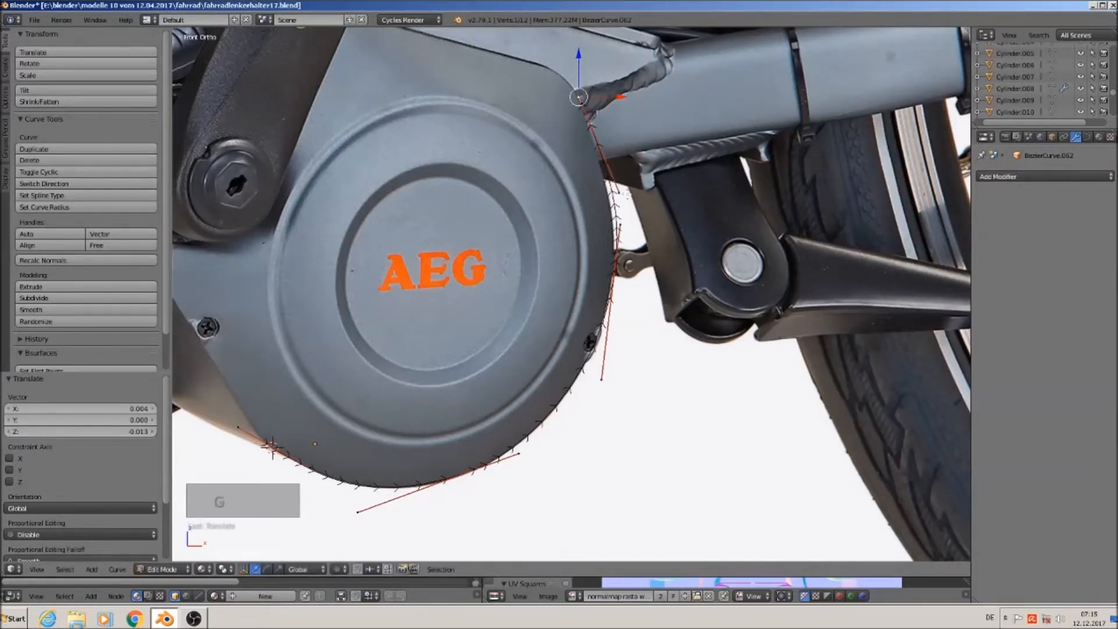
key("g")
left_click(592, 111)
Step: Extrude a point about -0.016 in X and 0.014 in Z to the cover's top edge, and bend its handle around the rounded corner
right_click(585, 104)
key("e")
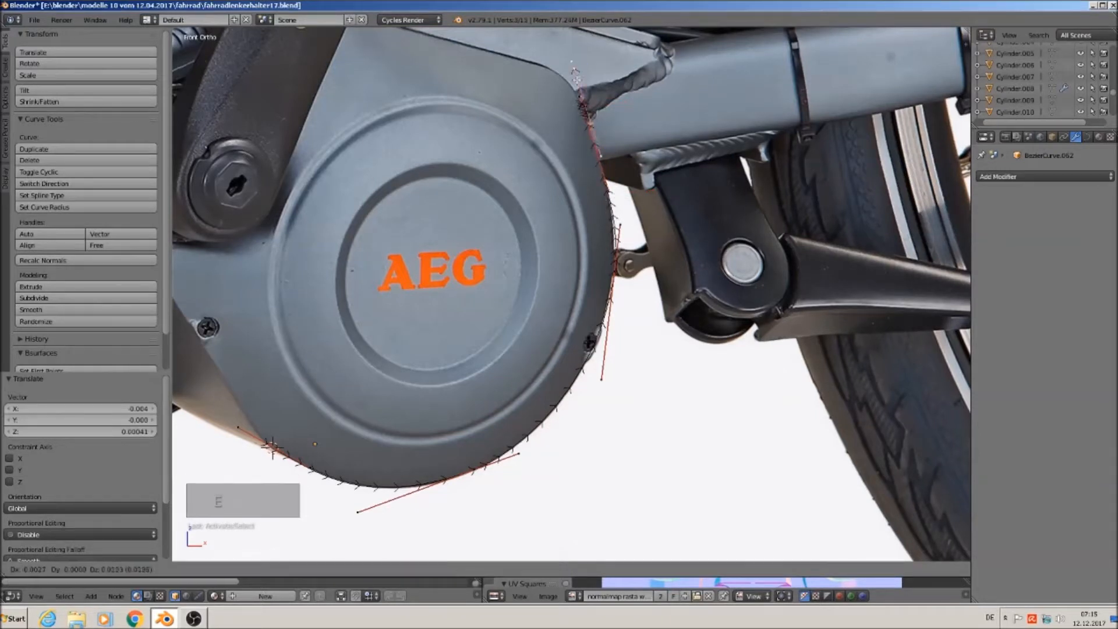
left_click(540, 77)
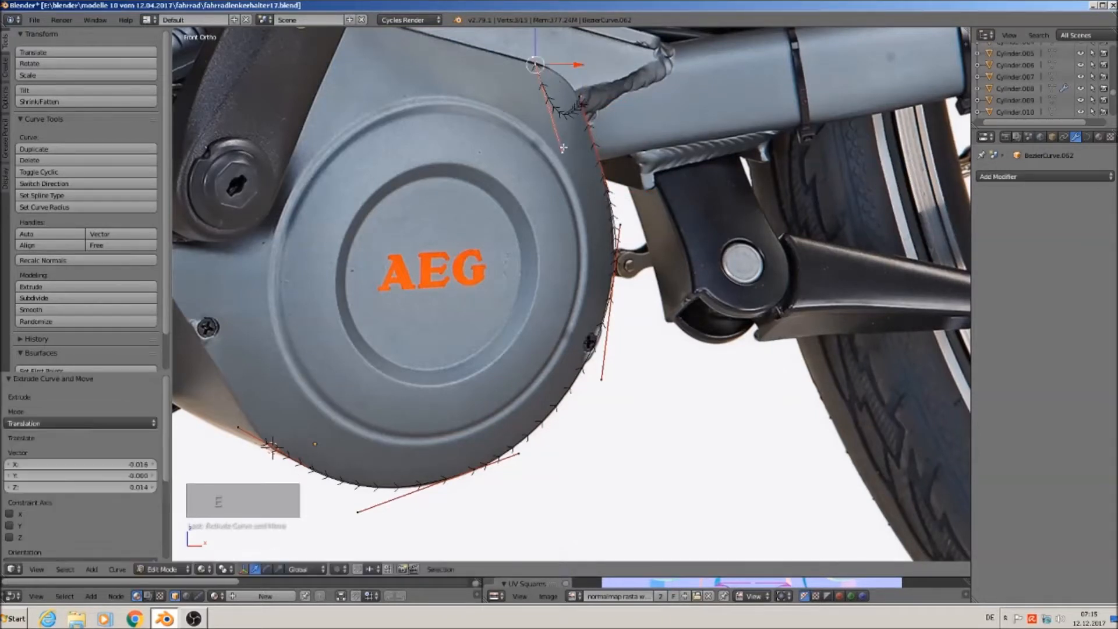
key("g")
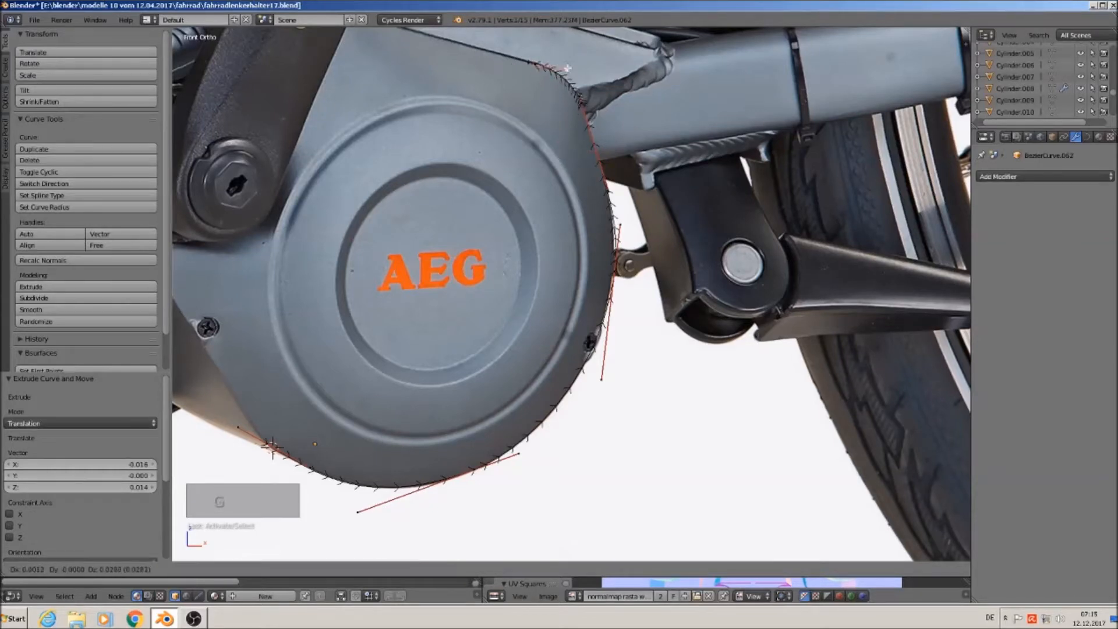
left_click(563, 71)
Step: Extrude the curve from its last point about -0.070 in X and 0.020 in Z along the cover's top edge to the crank arm
middle_click_drag(556, 108, 741, 304, "shift")
scroll(741, 304, "down", 1)
right_click(739, 245)
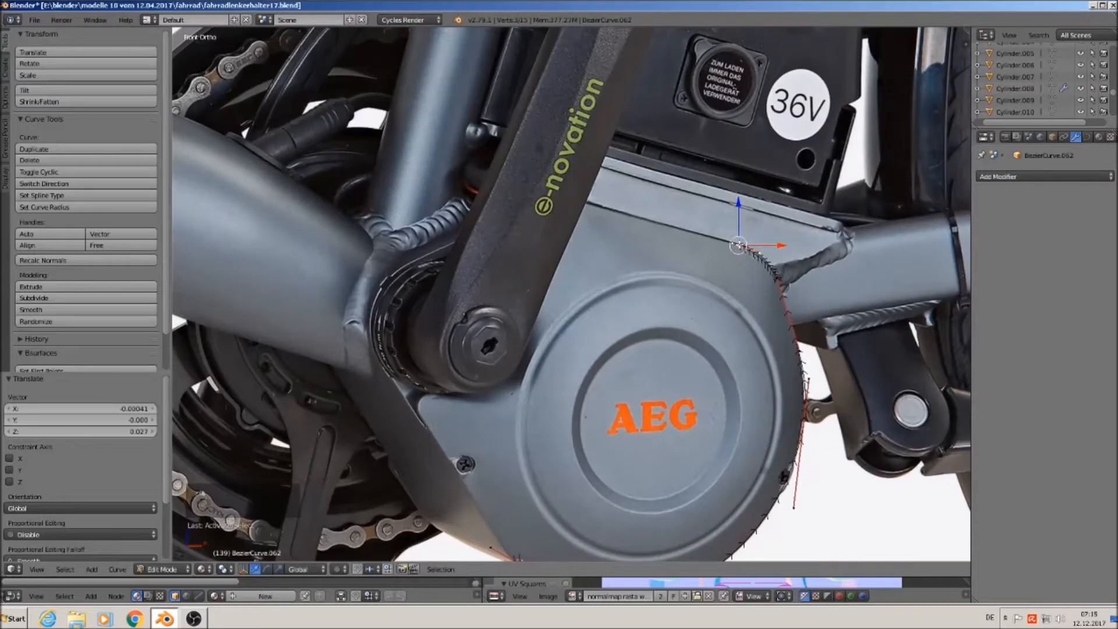
key("e")
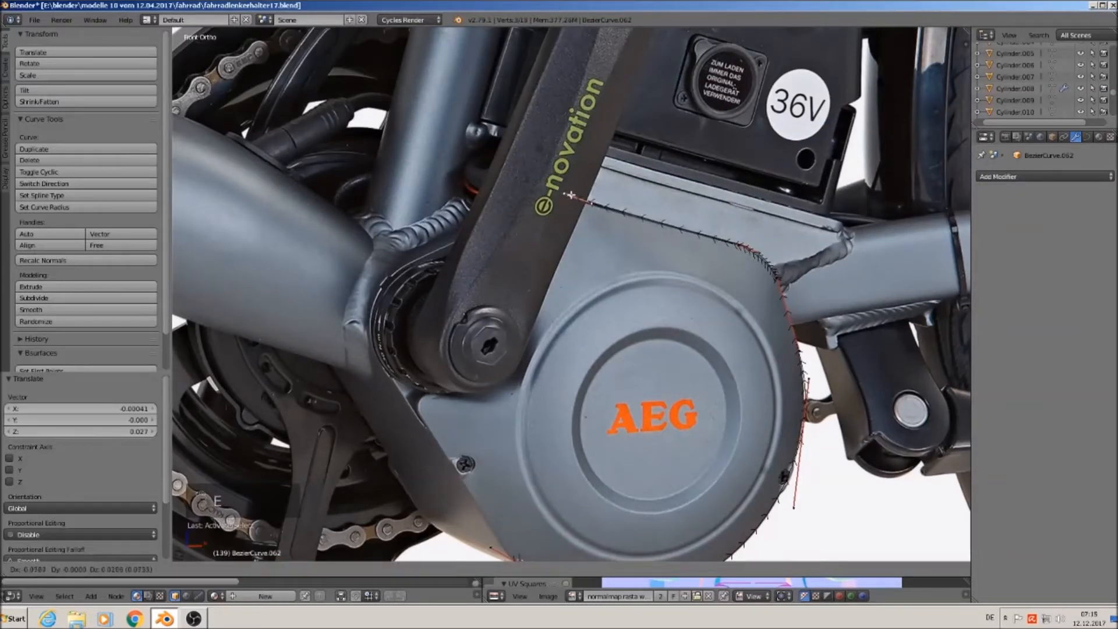
left_click(570, 196)
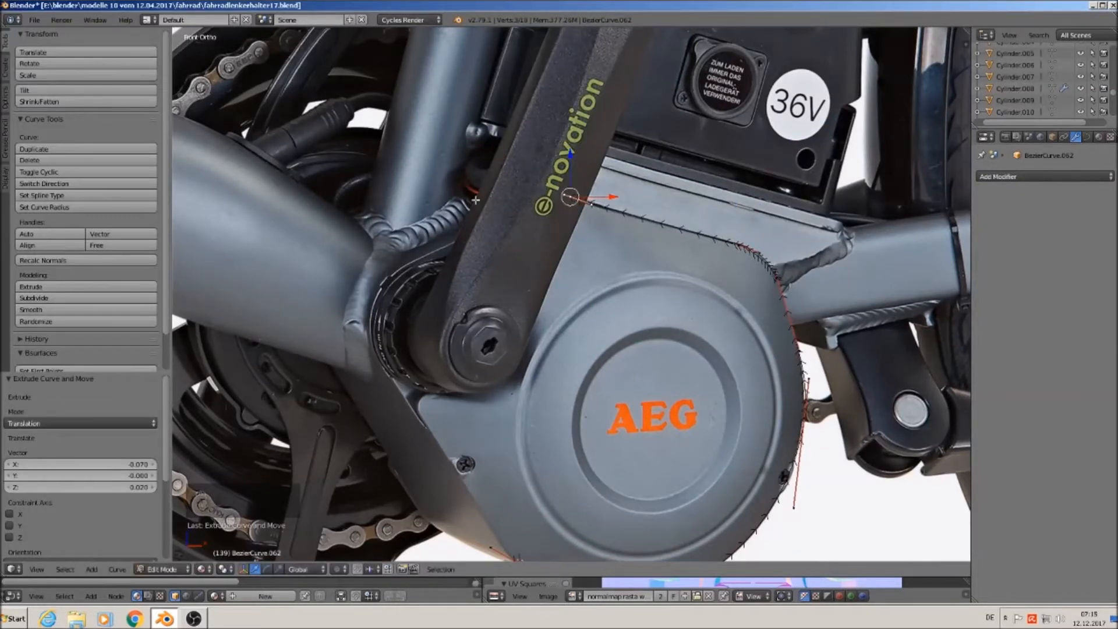
middle_click_drag(548, 465, 497, 282, "shift")
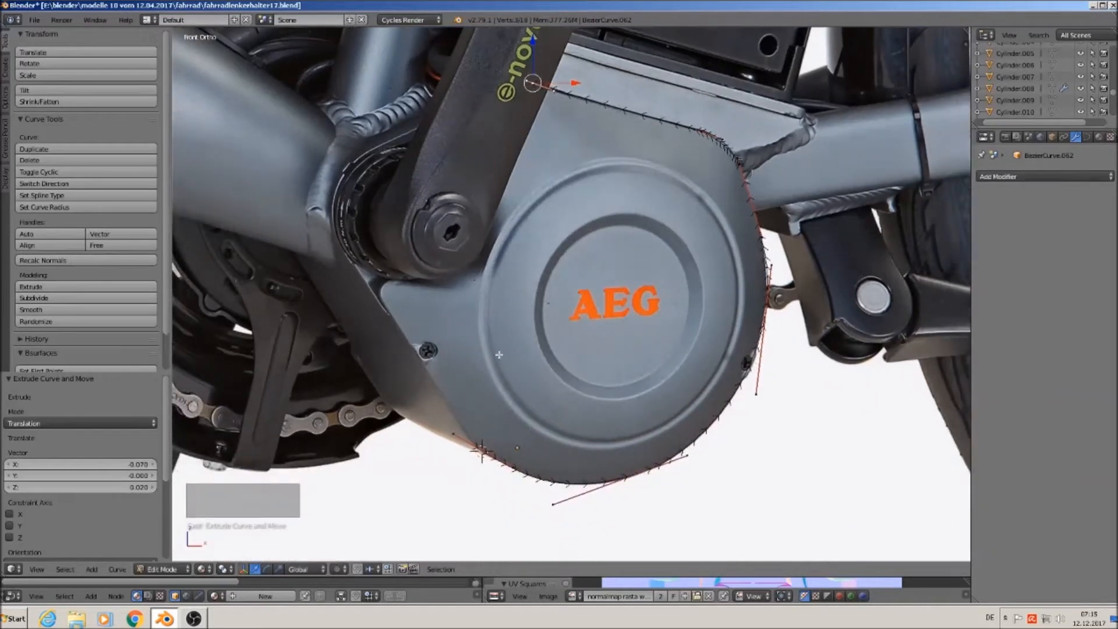
Step: Extrude two consecutive points from the curve's lower-left end up the cover's left edge, the second about -0.009 in X and 0.037 in Z
right_click(481, 447)
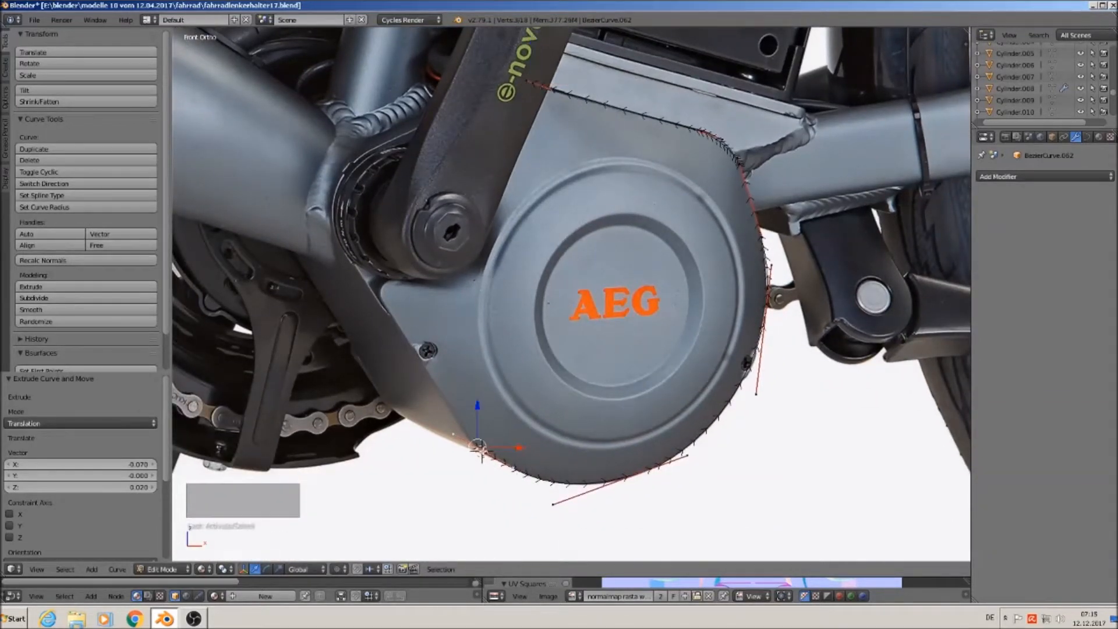
key("e")
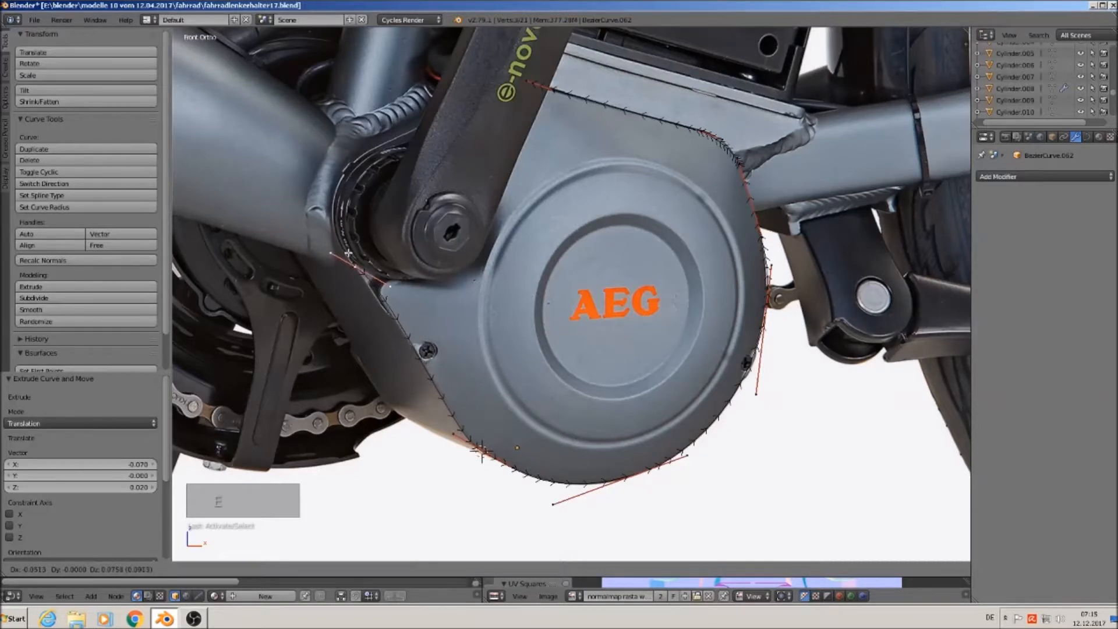
left_click(363, 271)
right_click(392, 285)
key("e")
left_click(371, 198)
Step: Align the two new points' handles with the cover's left edge, moving them about -0.003, -0.006 and -0.021, -0.005 in X and Z
right_click(392, 286)
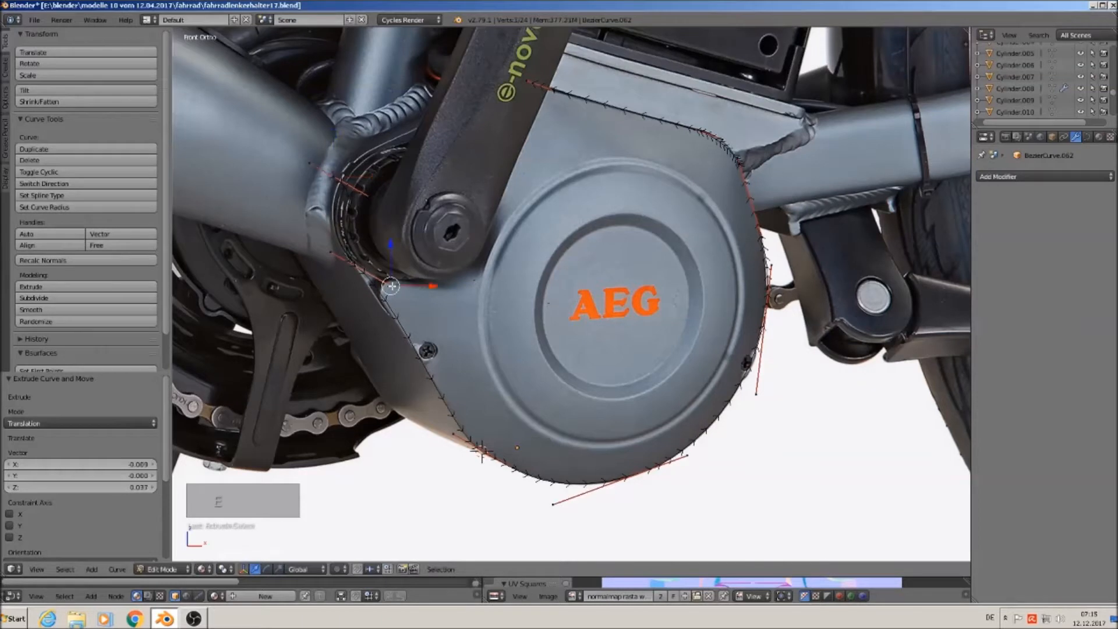
key("g")
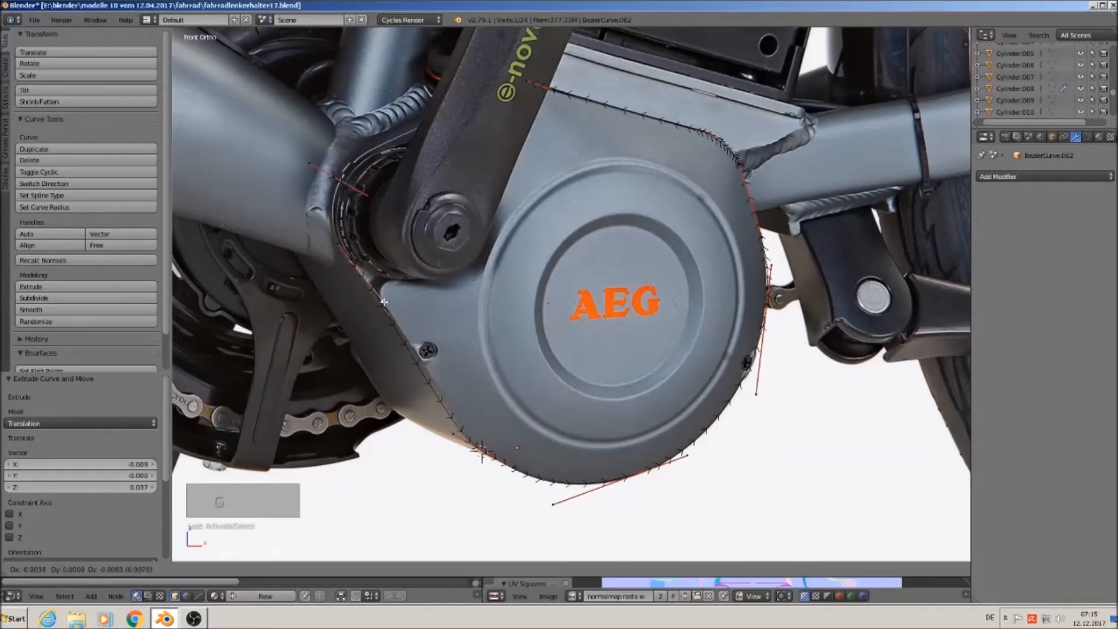
left_click(384, 302)
right_click(365, 195)
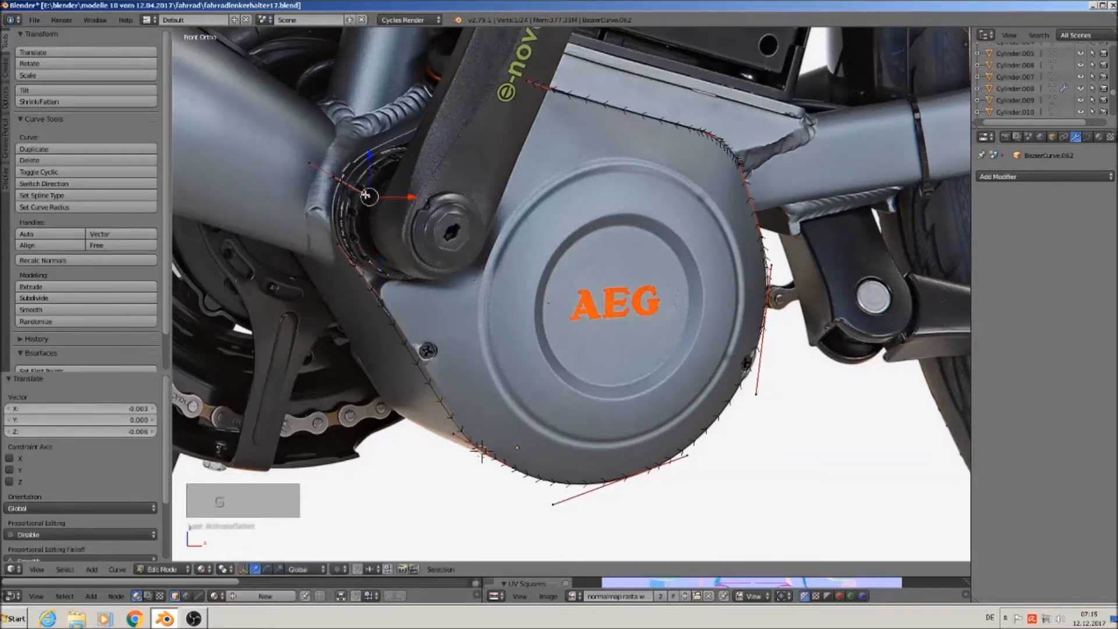
key("g")
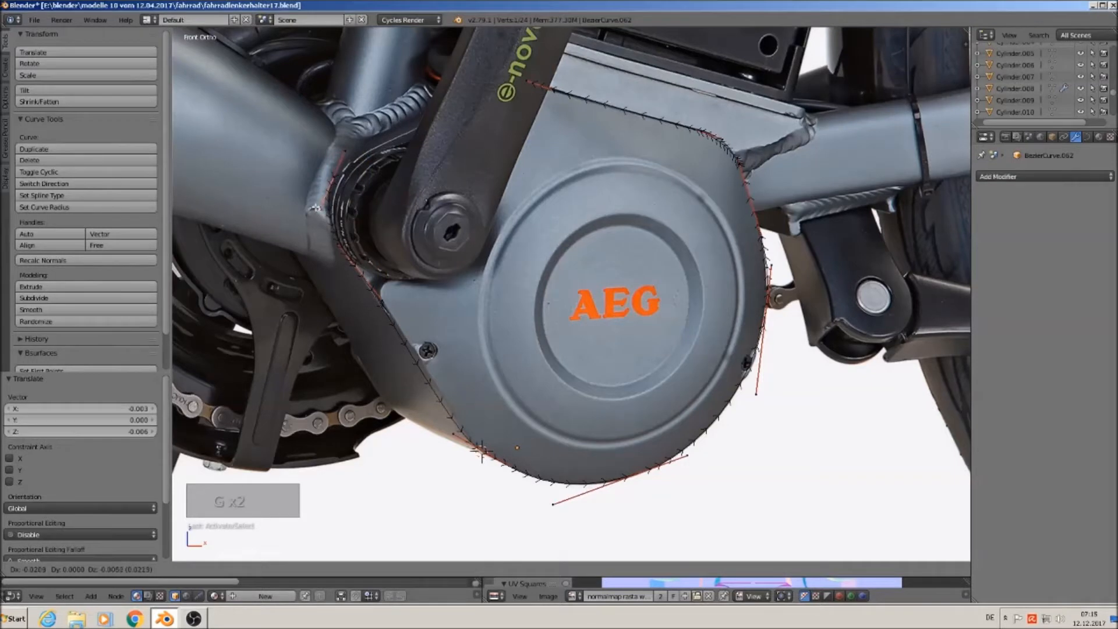
left_click(317, 208)
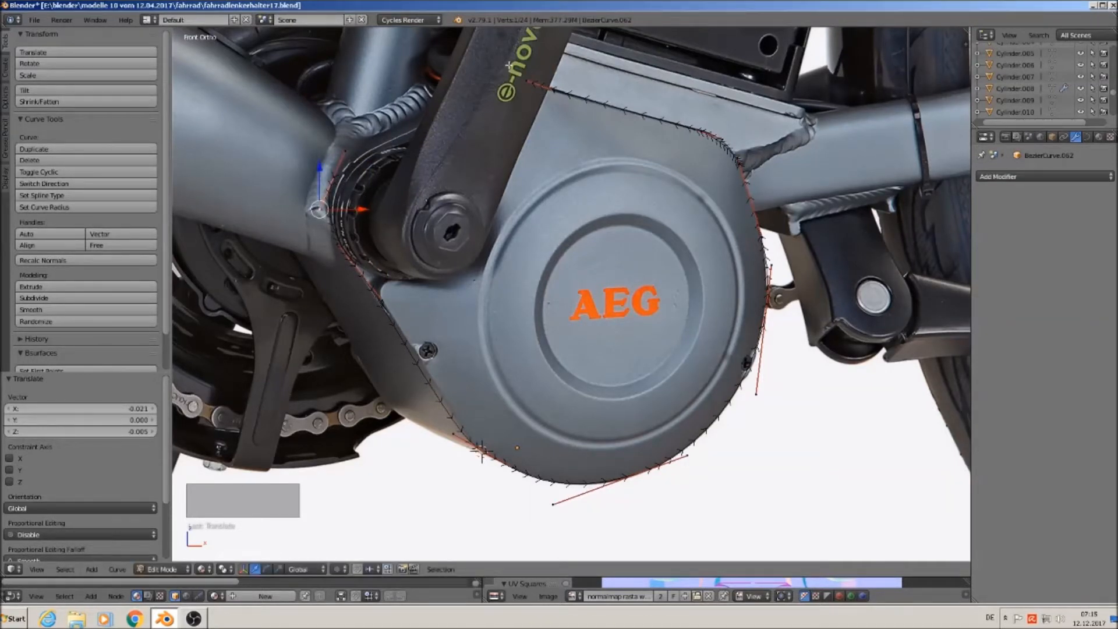
Step: Extrude the end under the crank arm about -0.039 in X and -0.015 in Z, and move its handle about 0.002 in X and 0.024 in Z
right_click(534, 84)
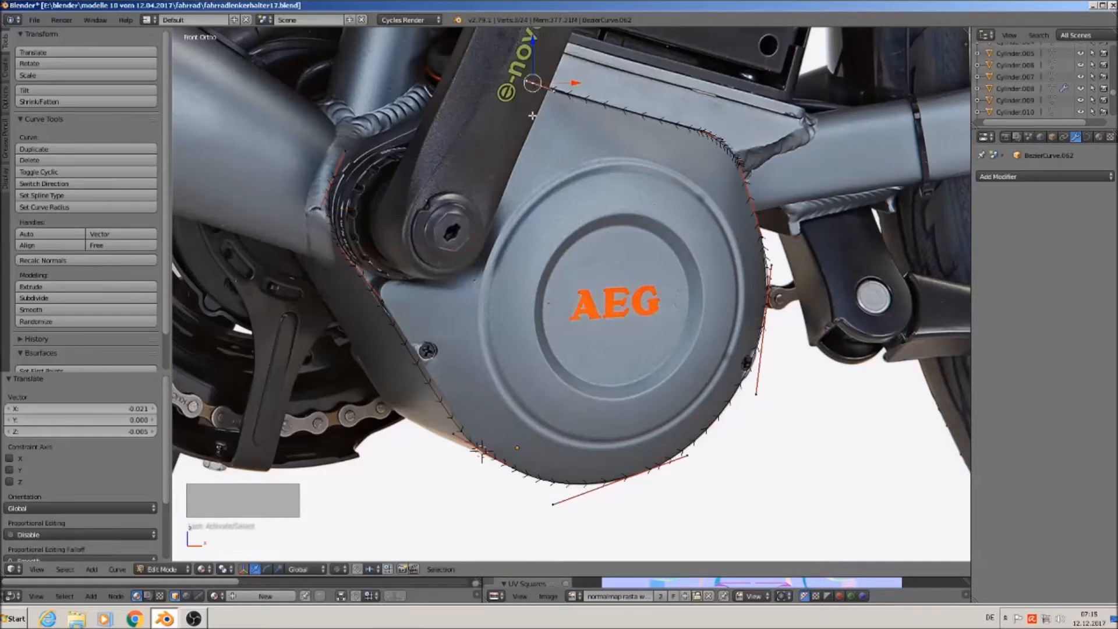
key("e")
left_click(441, 151)
key("e")
left_click(475, 135)
right_click(474, 135)
key("g")
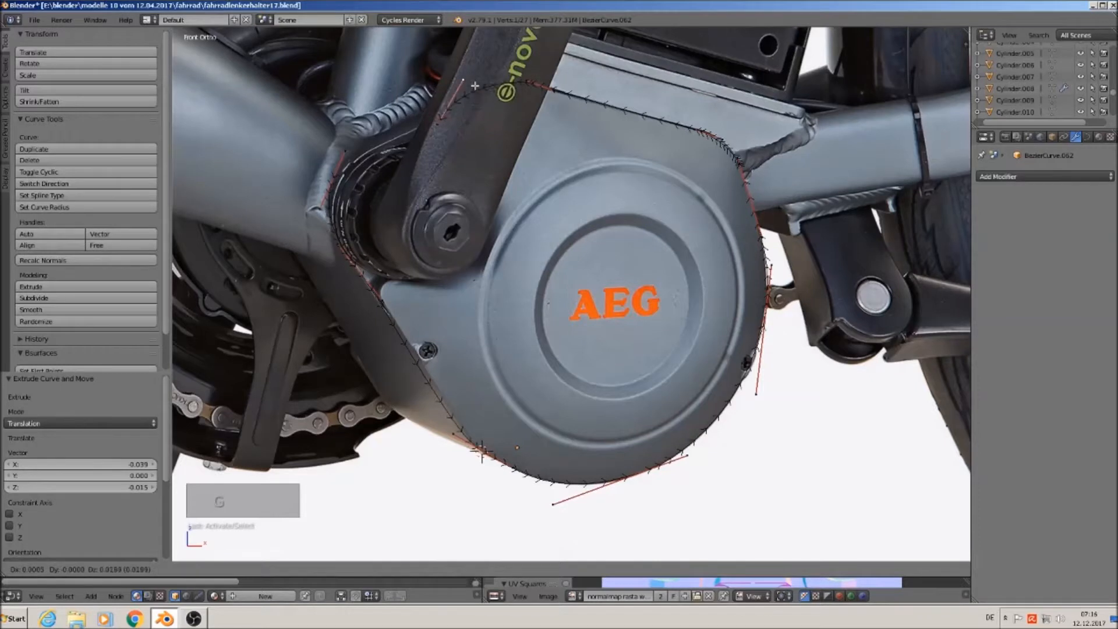
left_click(478, 77)
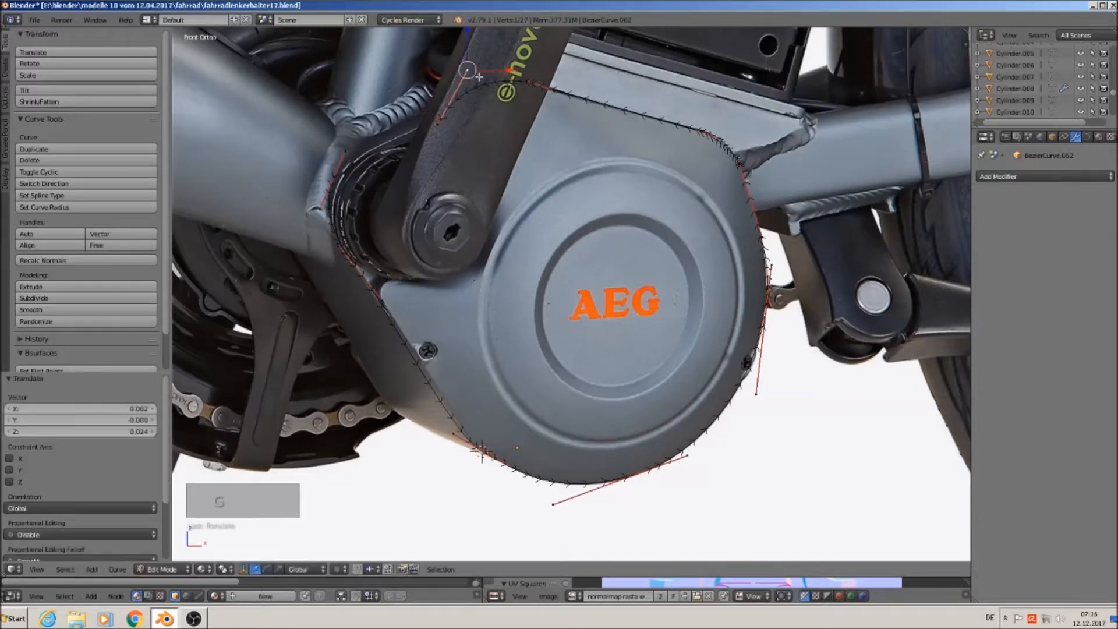
Step: Close the outline by joining its two open end points behind the crank arm with a segment, and finish editing the curve
right_click(337, 176)
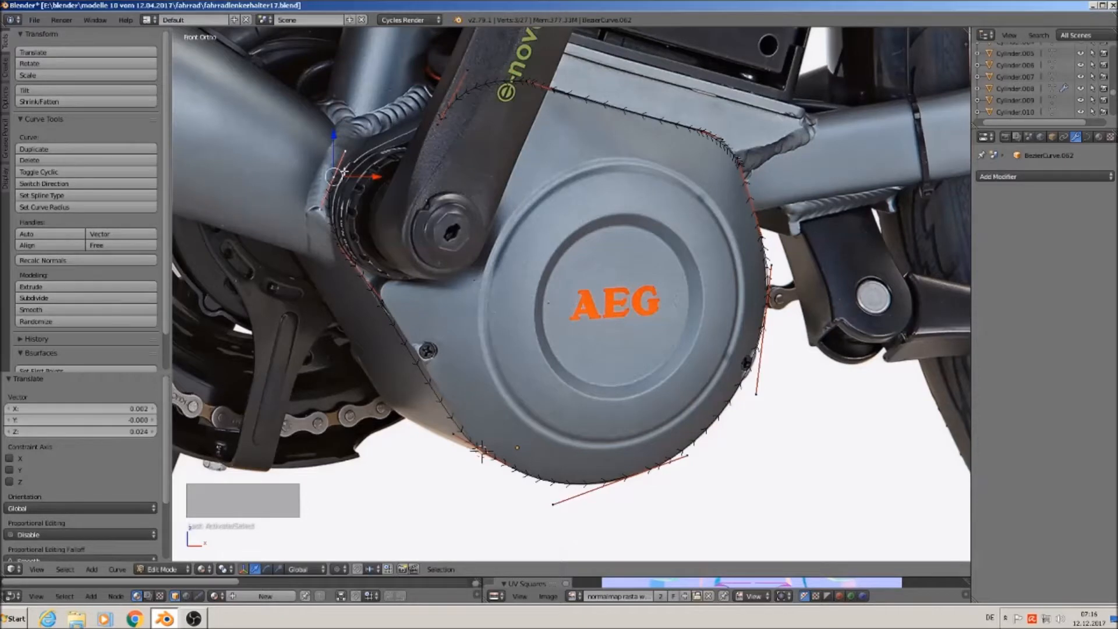
scroll(343, 172, "up", 1)
middle_click_drag(350, 187, 333, 273, "shift")
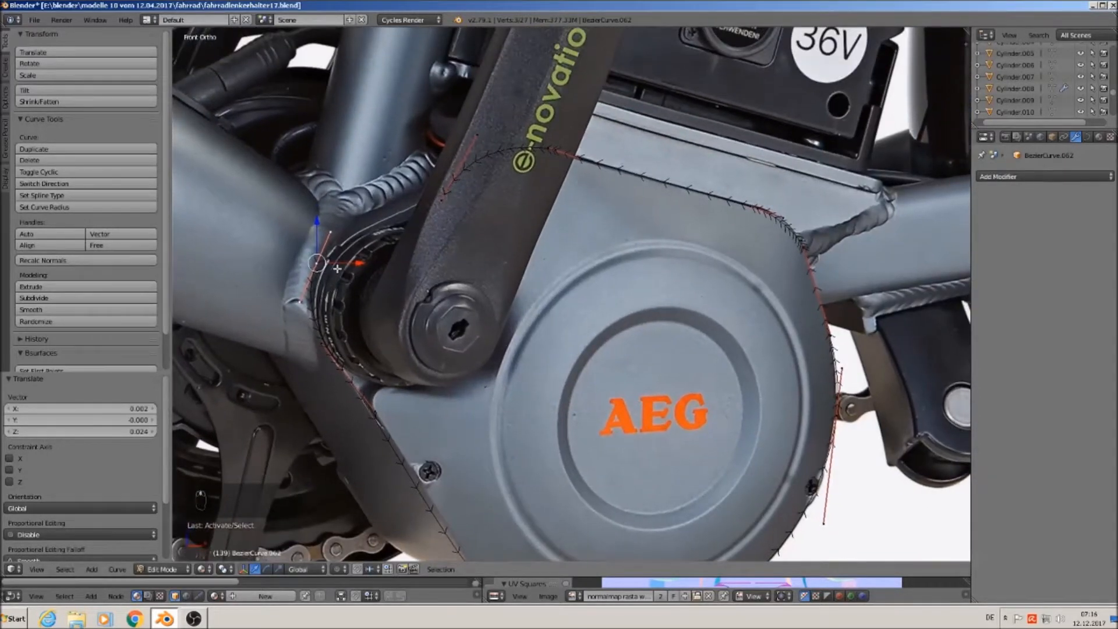
right_click(451, 189, "shift")
key("f")
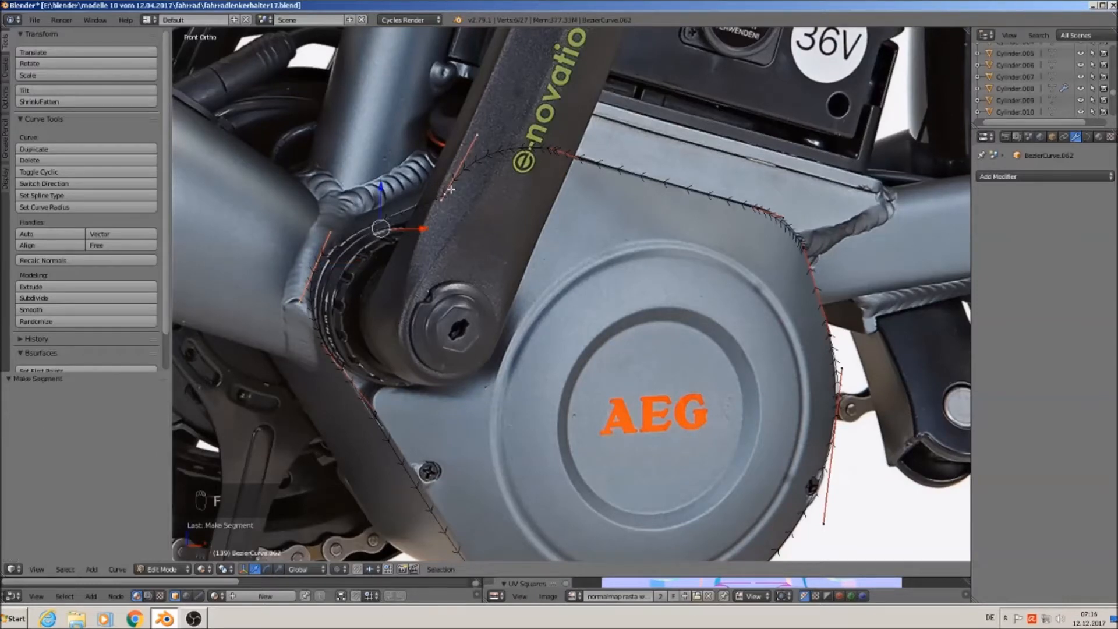
key("Tab")
Step: Move the closed outline about 2.668 along X, off the photo into the empty area beside the headlight picture
scroll(519, 339, "down", 3)
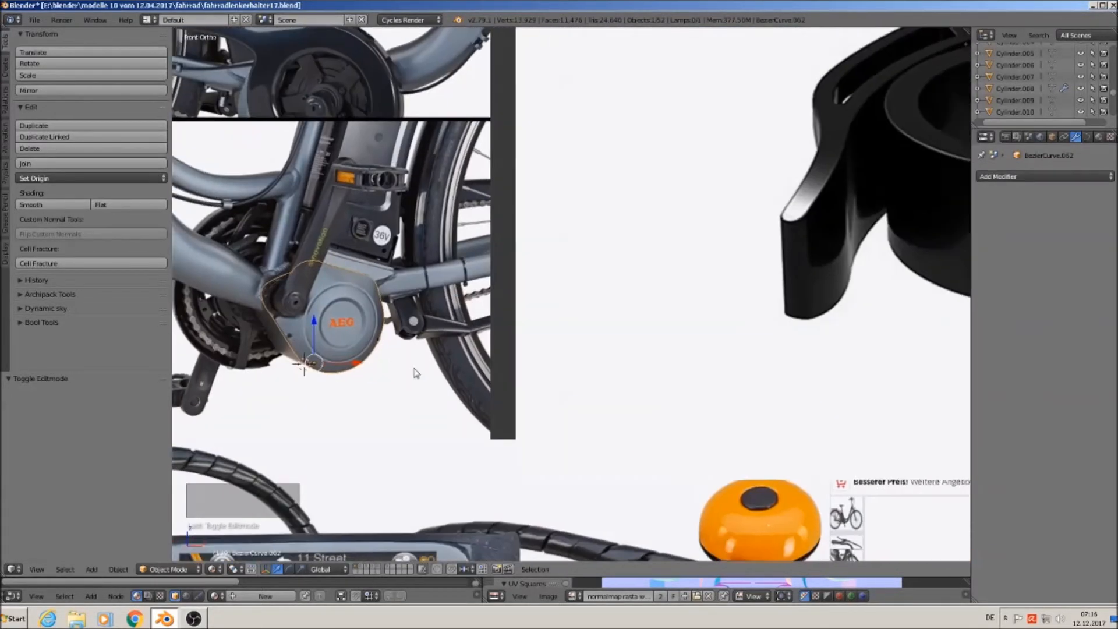
scroll(396, 366, "down", 5)
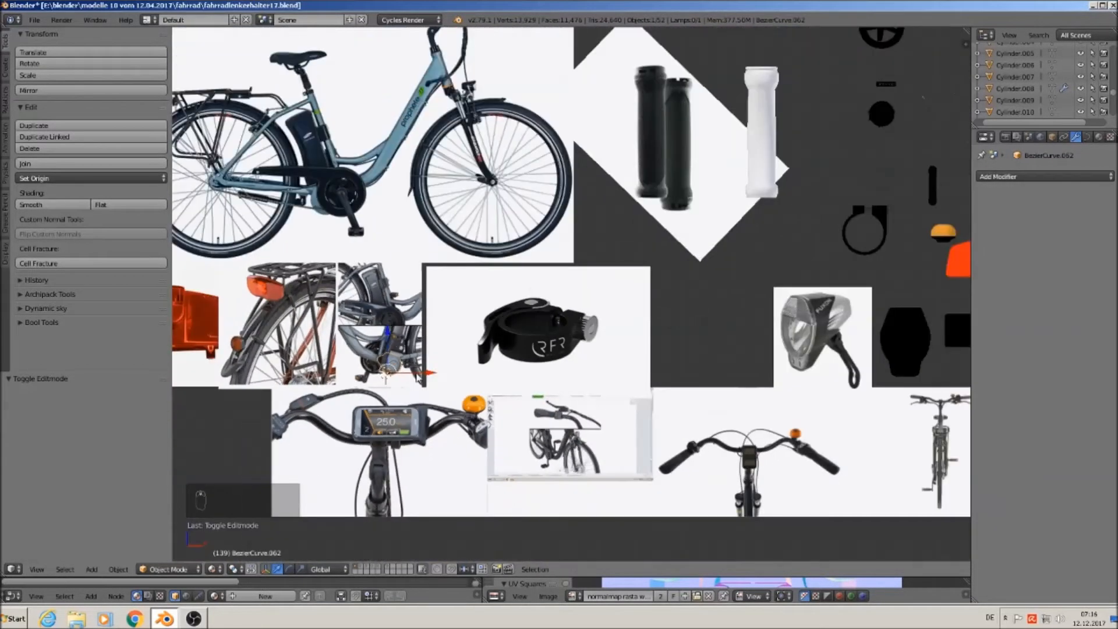
left_click_drag(423, 378, 769, 399)
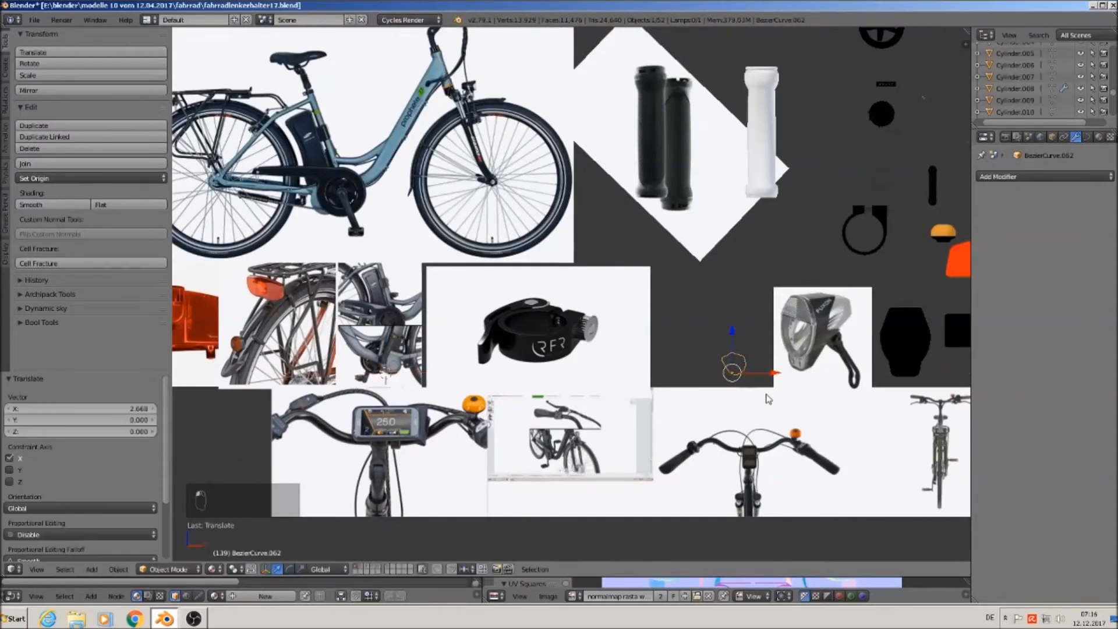
Step: Round the outline's upper-right corner by moving the corner point's handle about -0.00082 in X and 0.005 in Z
scroll(772, 401, "up", 2)
scroll(772, 400, "up", 8)
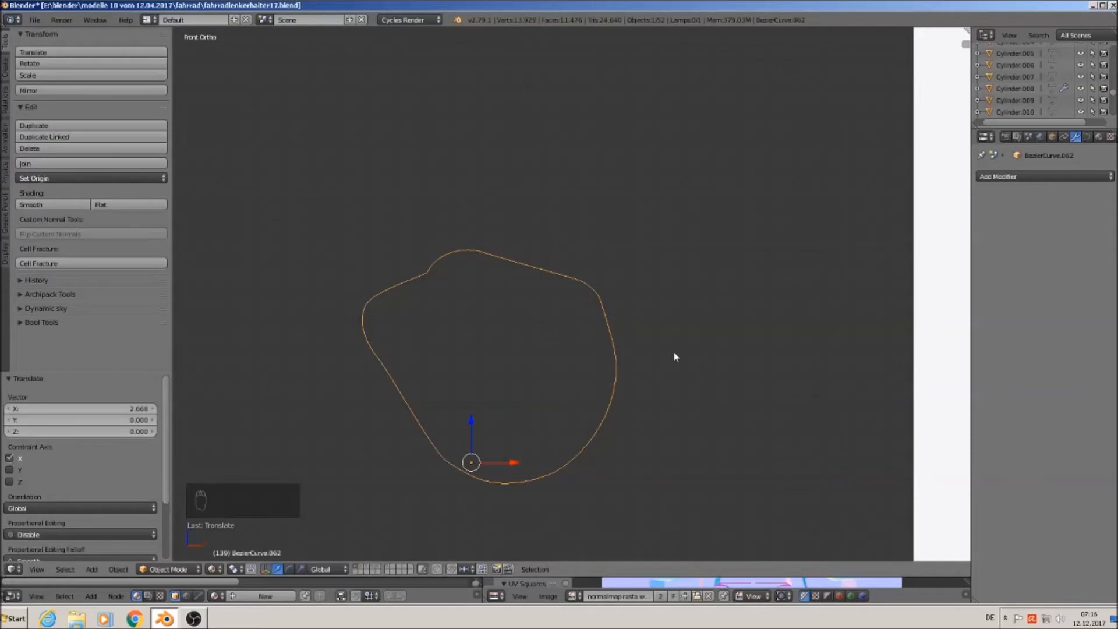
key("Tab")
key("Tab")
scroll(646, 343, "up", 2)
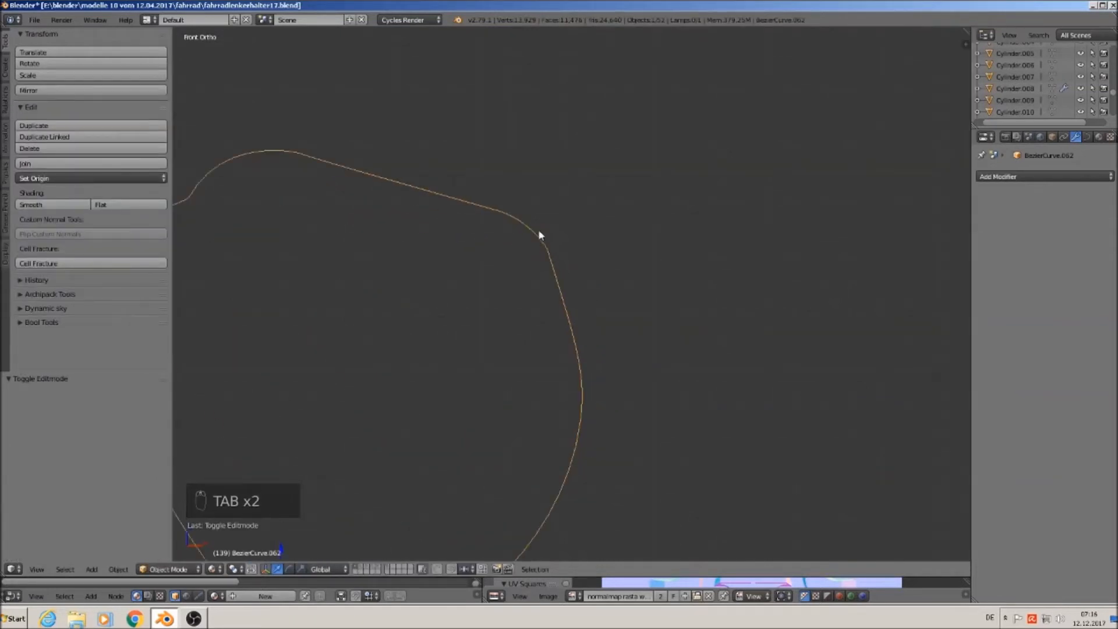
key("Tab")
right_click(550, 245)
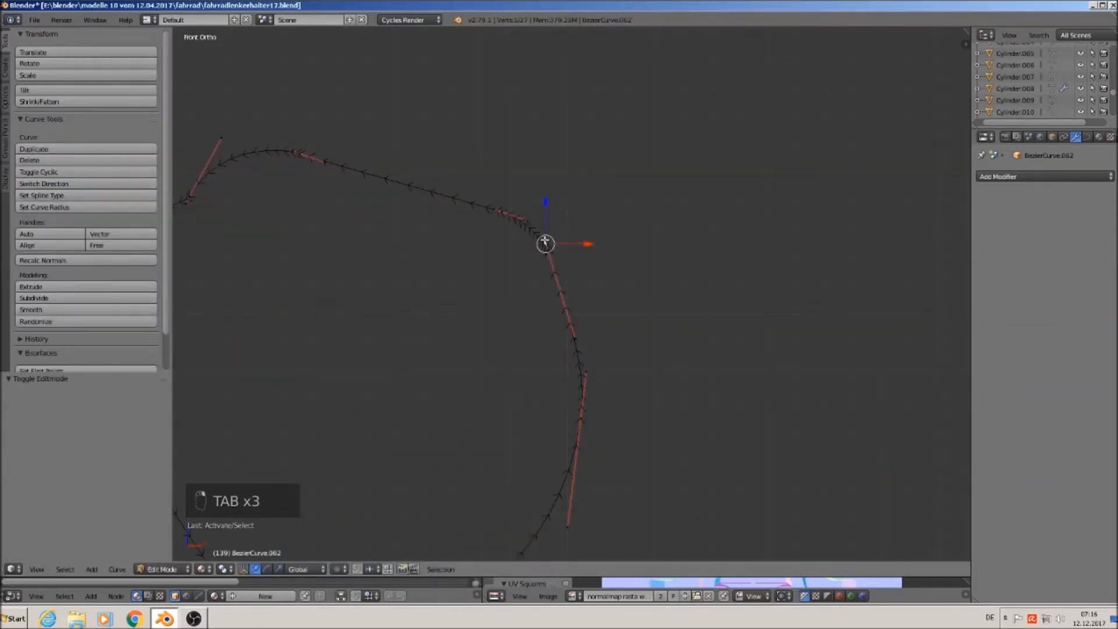
key("g")
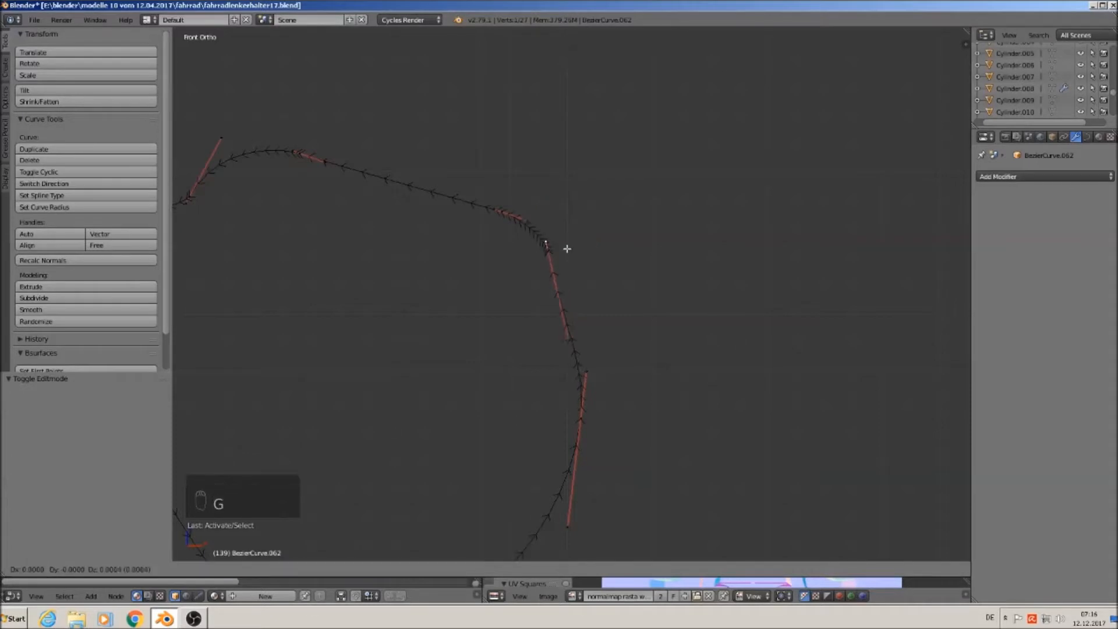
left_click(564, 237)
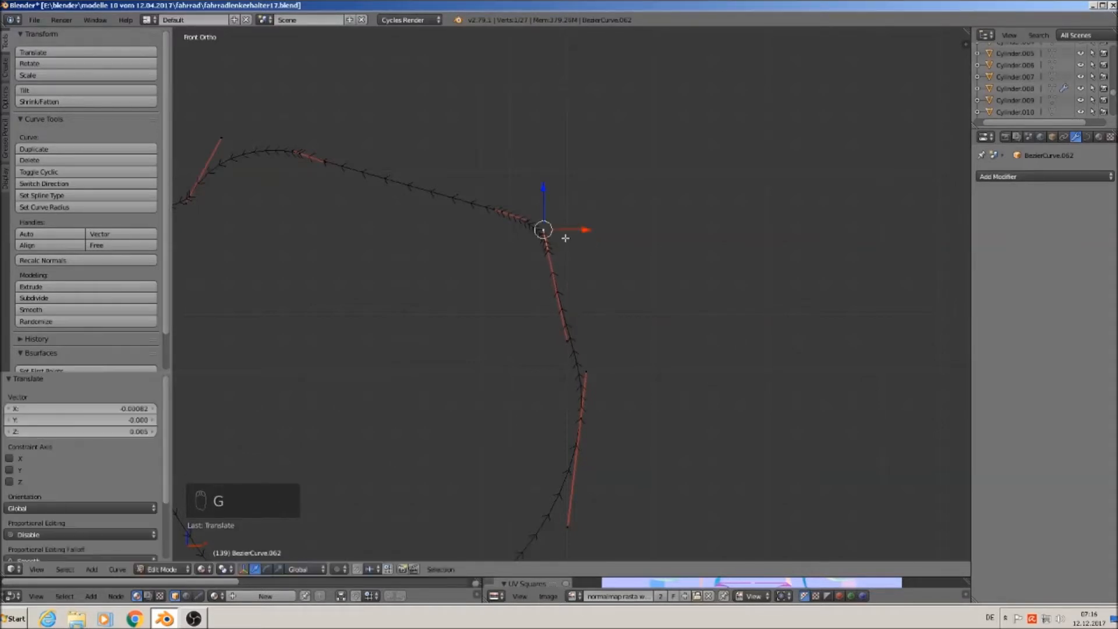
key("Tab")
Step: Smooth the kink at the outline's lower left by moving the bottom point's outer handle up and to the left
scroll(608, 408, "down", 3)
middle_click_drag(576, 432, 709, 354)
key("KP_1")
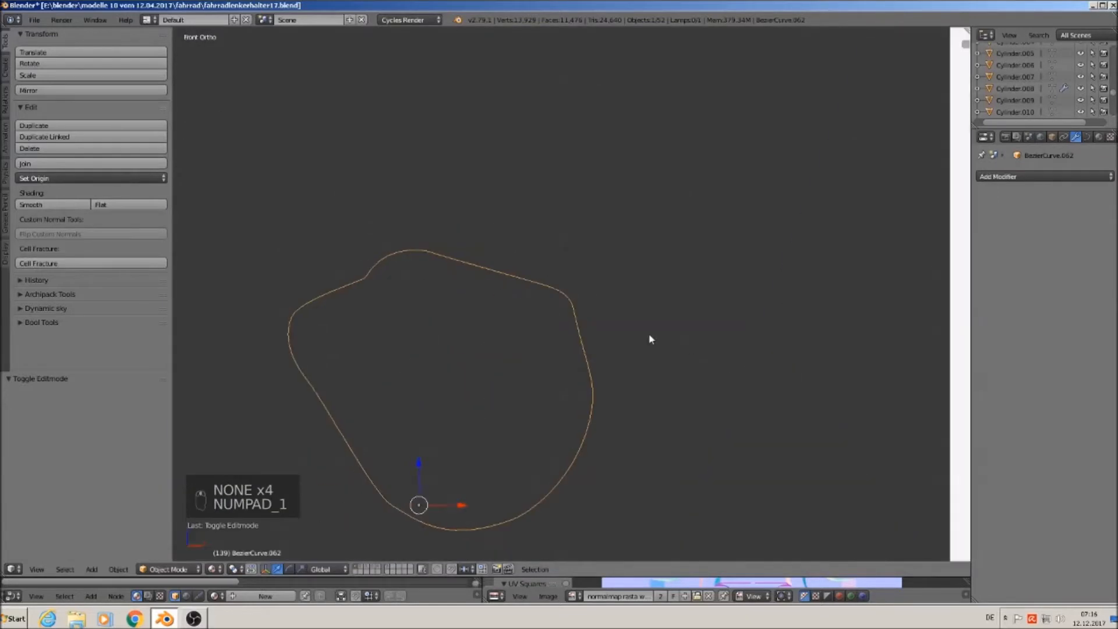
middle_click_drag(549, 474, 801, 260, "shift")
scroll(766, 274, "up", 3)
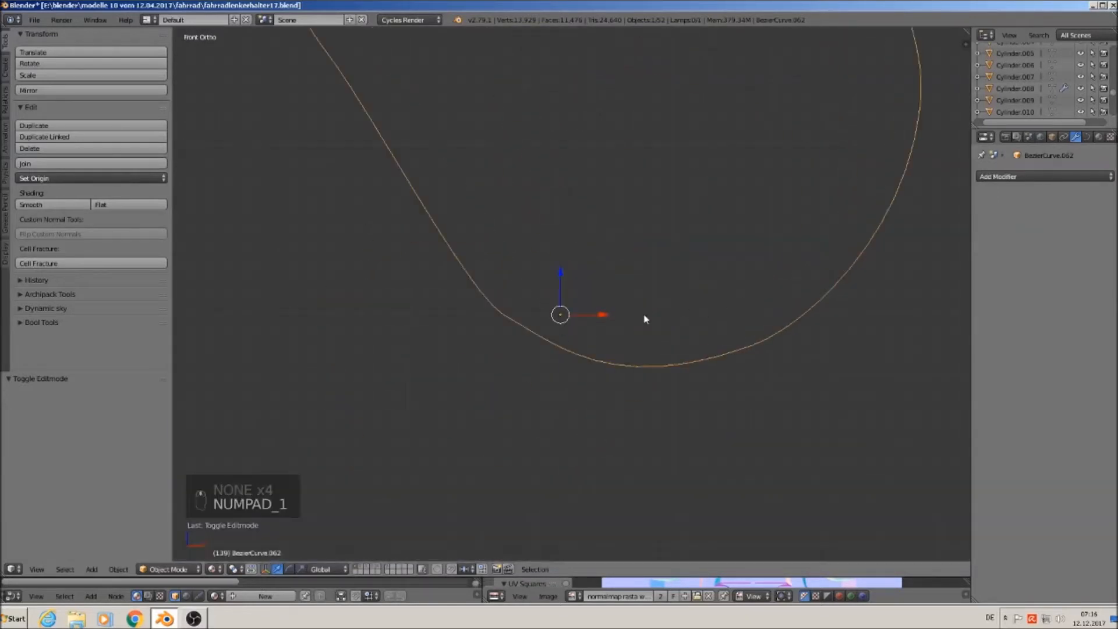
key("Tab")
scroll(506, 320, "up", 2)
right_click(444, 281)
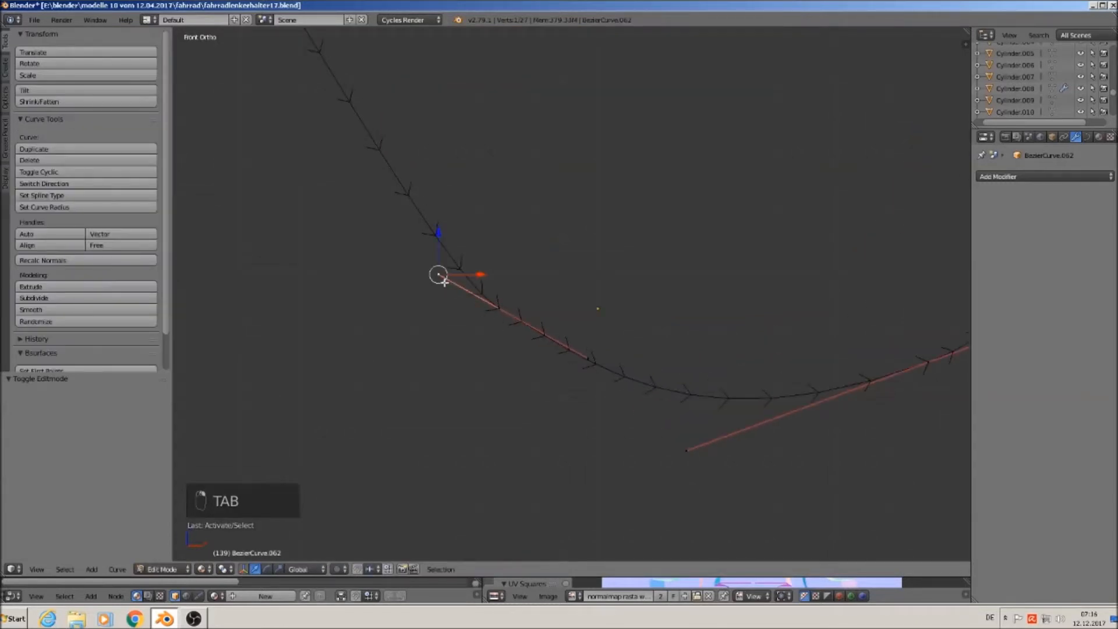
key("g")
left_click(396, 234)
key("Tab")
Step: Smooth the outline's left side by adjusting the lower handle of its left-edge point and shifting that point slightly in negative X
scroll(507, 369, "down", 3)
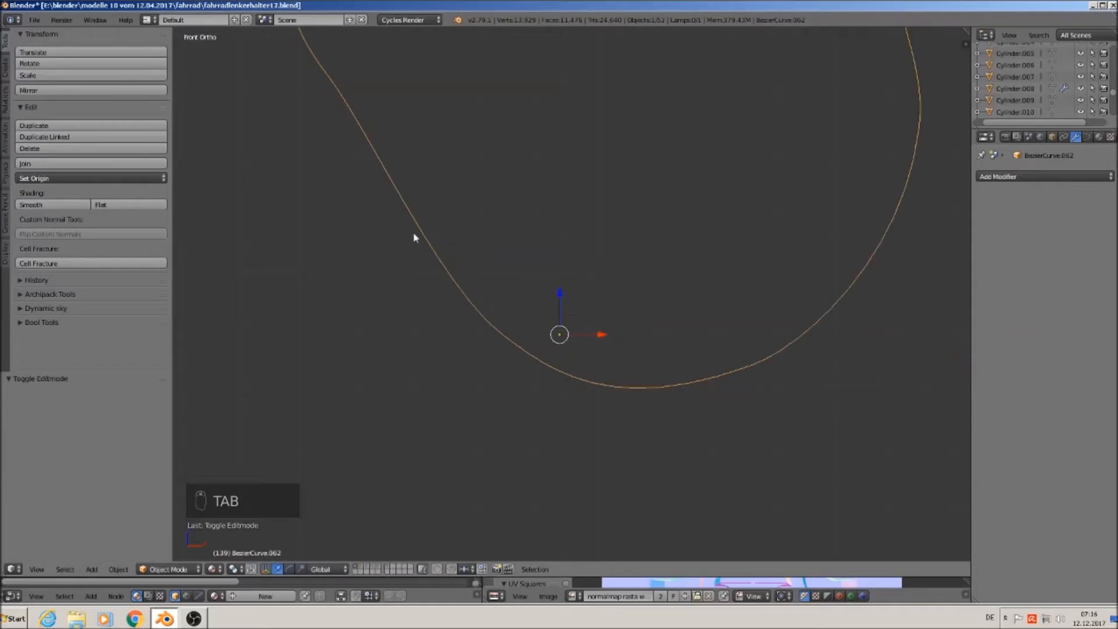
middle_click_drag(402, 180, 620, 425, "shift")
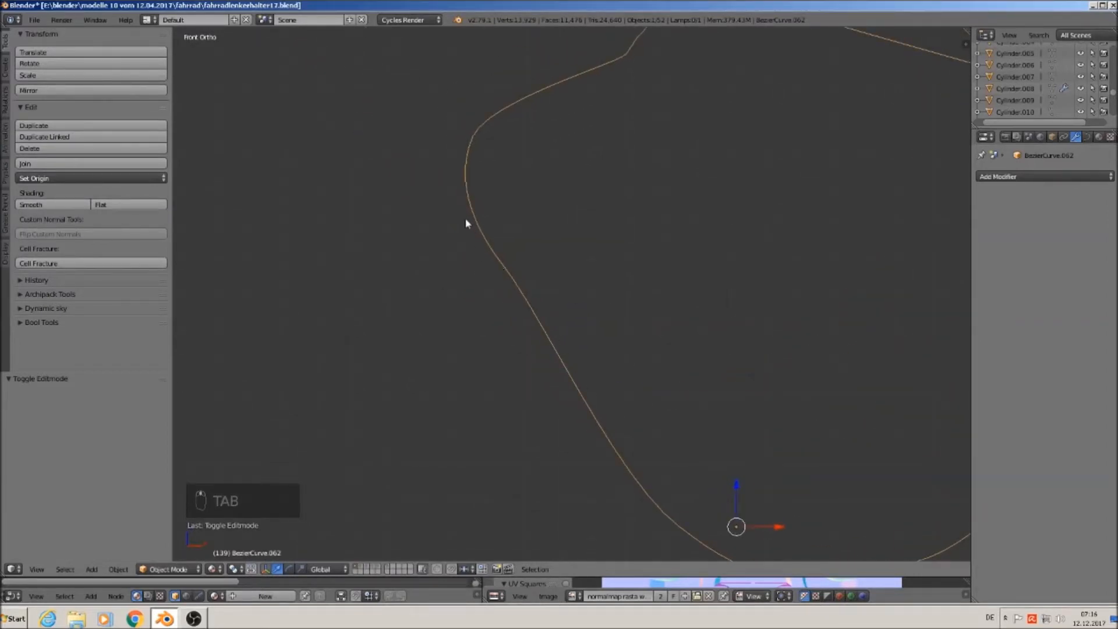
key("Tab")
right_click(542, 315)
key("g")
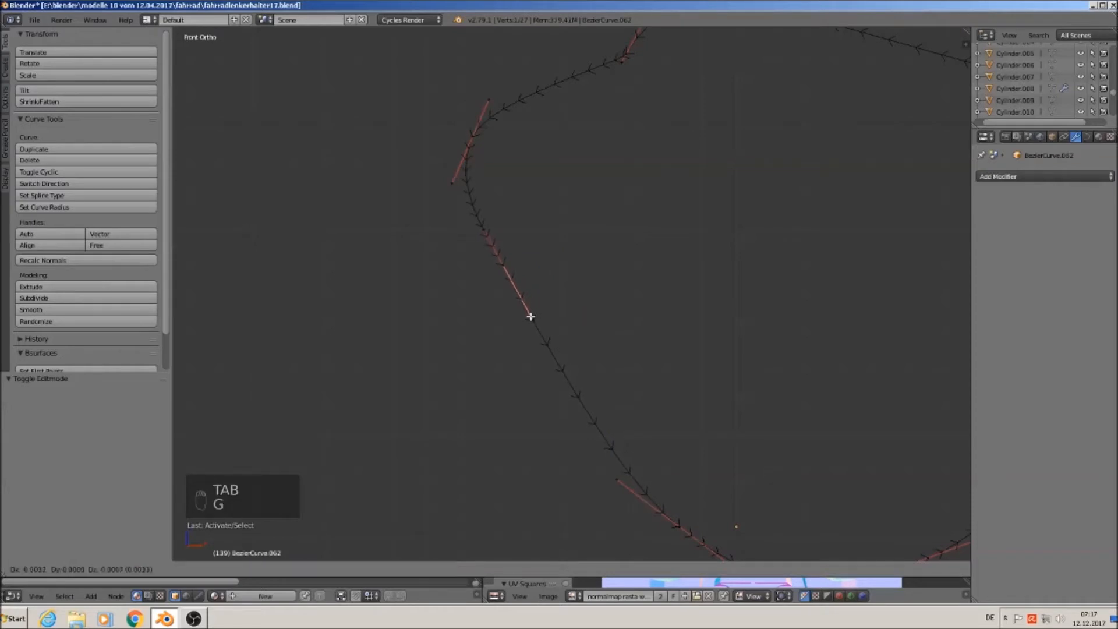
left_click(529, 319)
right_click(496, 255)
left_click_drag(529, 264, 520, 265)
key("Tab")
Step: Duplicate the smoothed outline curve and move the copy about -2.669 along X back onto the motor cover in the photo
scroll(665, 329, "down", 5)
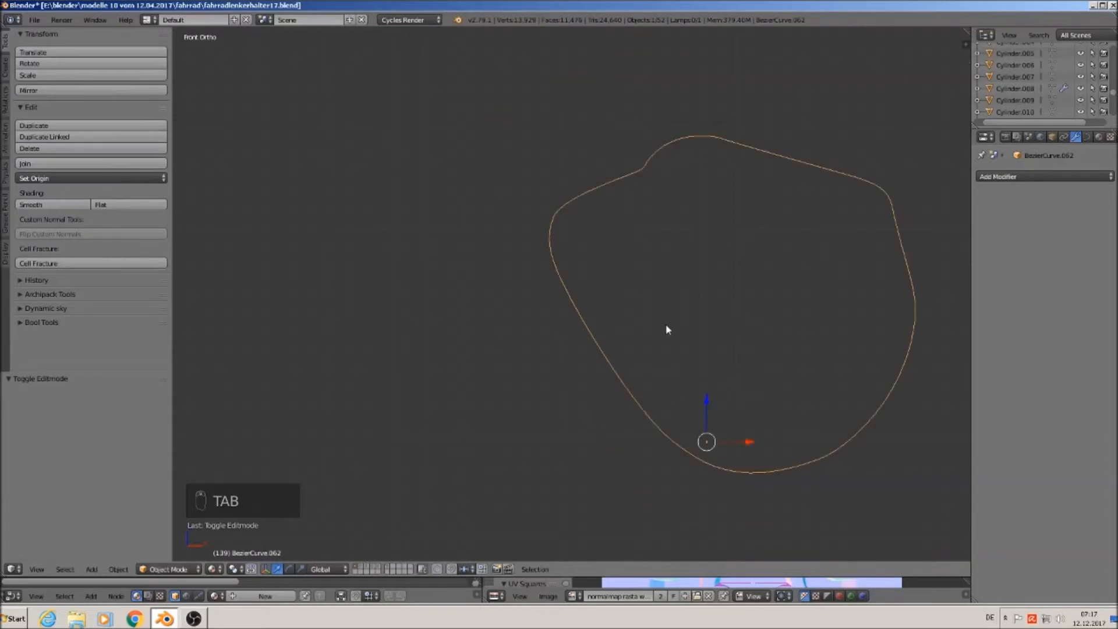
scroll(640, 263, "down", 2, "ctrl")
scroll(561, 182, "up", 3)
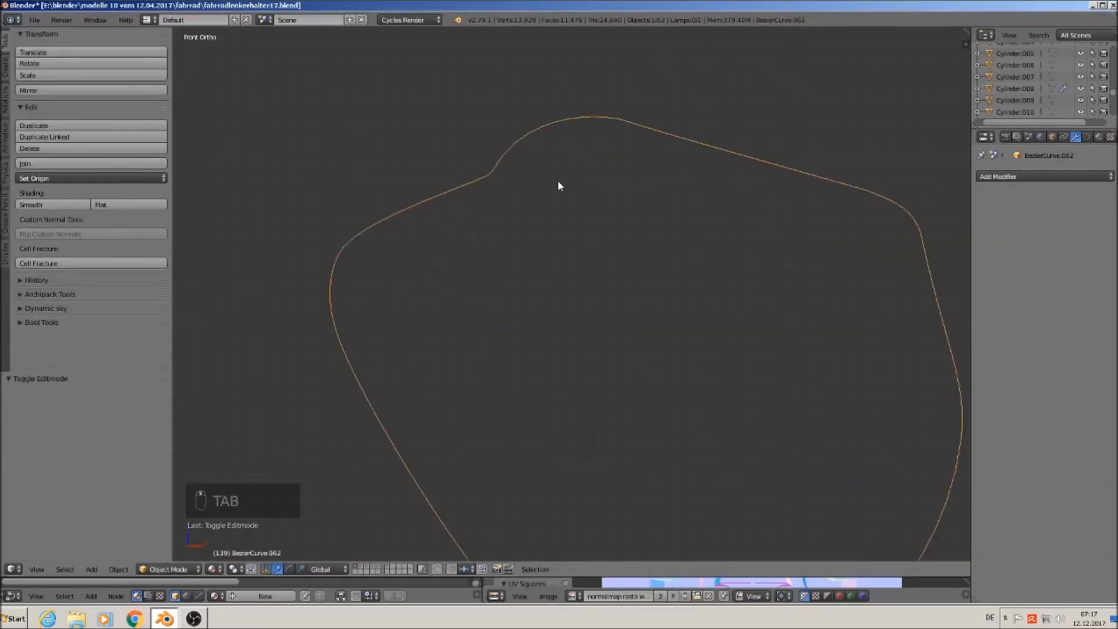
scroll(705, 291, "down", 4)
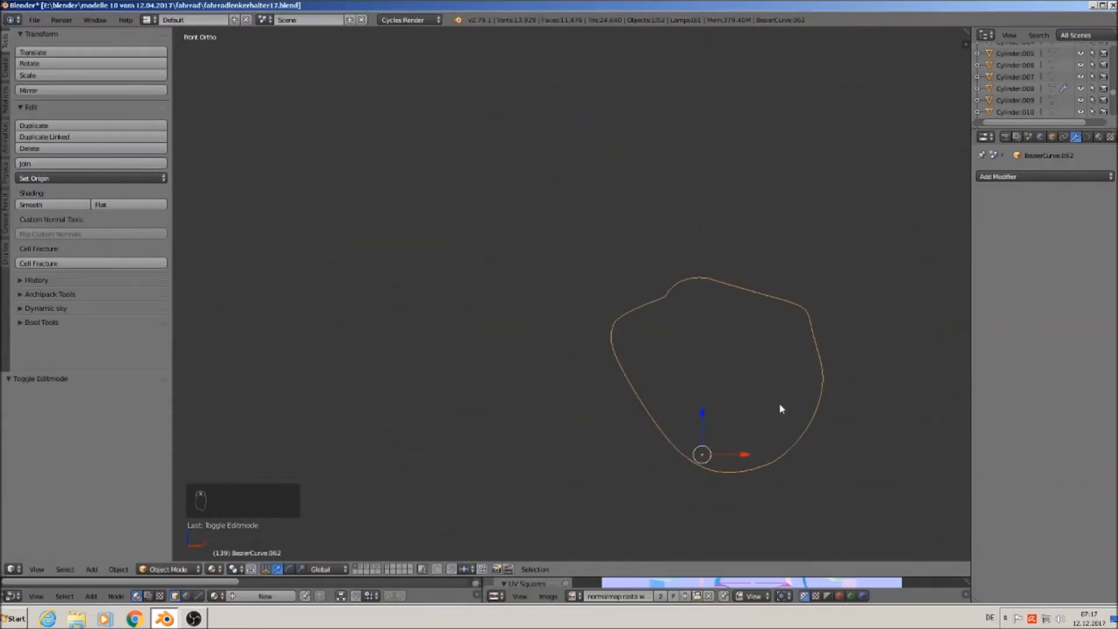
scroll(781, 319, "down", 6)
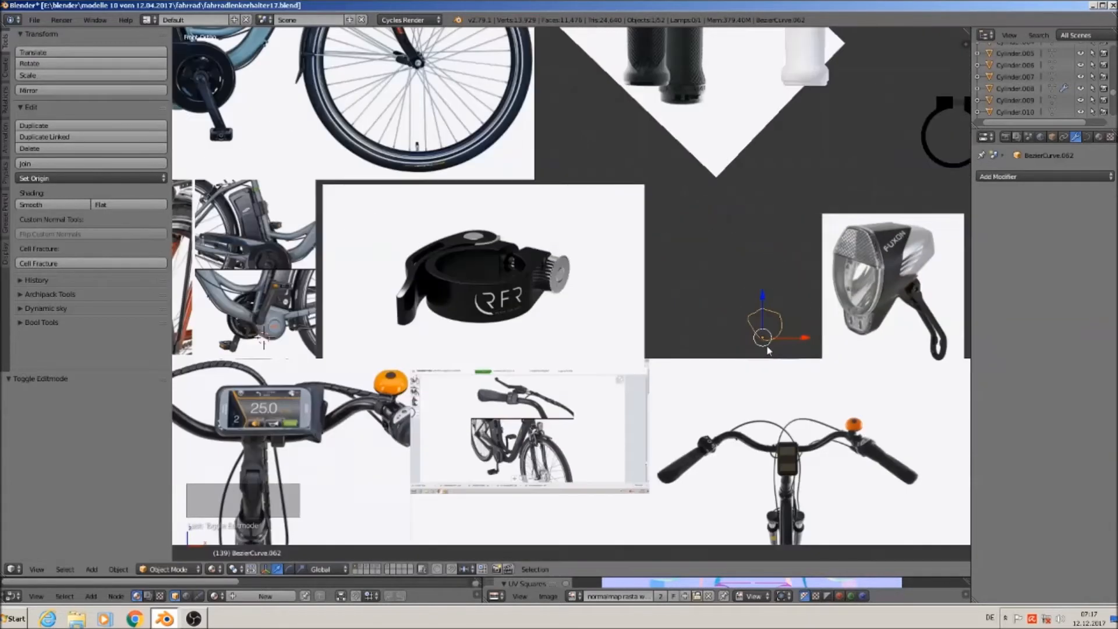
key("shift+d")
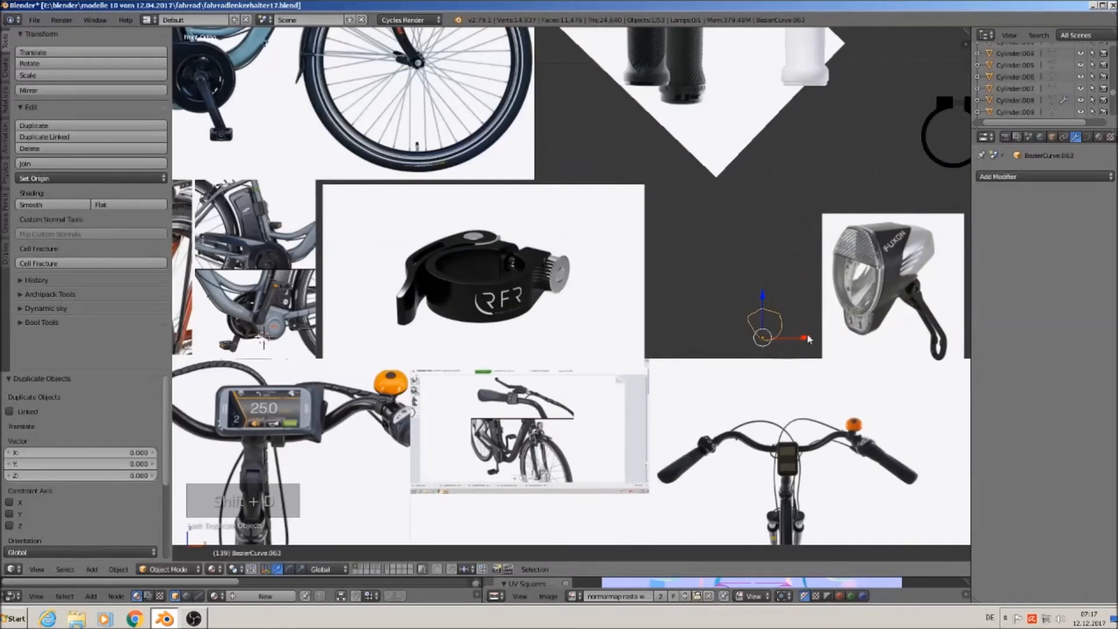
left_click_drag(323, 275, 306, 281)
Step: Try to reshape the duplicated outline by deleting its control points on the left edge and behind the crank arm
middle_click_drag(297, 321, 541, 301, "shift")
scroll(542, 303, "up", 8)
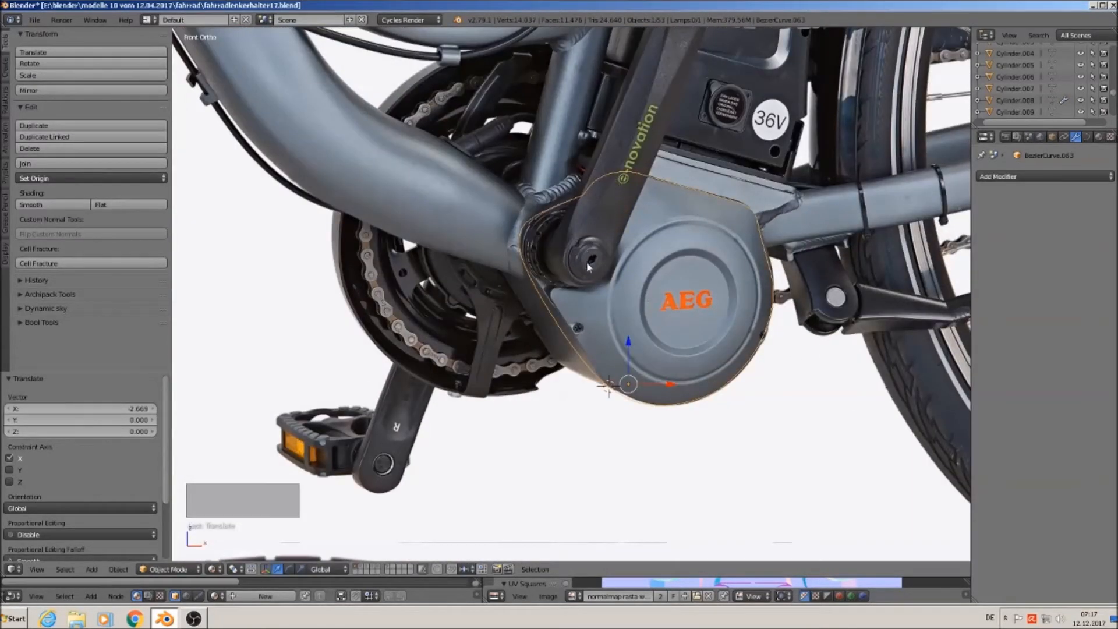
key("Tab")
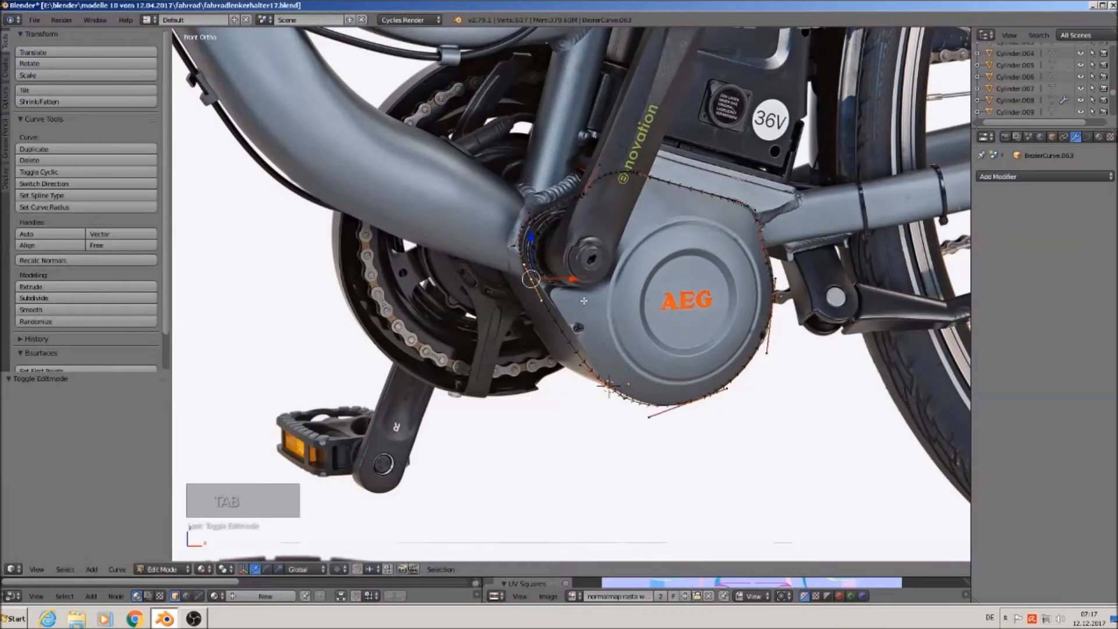
scroll(506, 331, "up", 3)
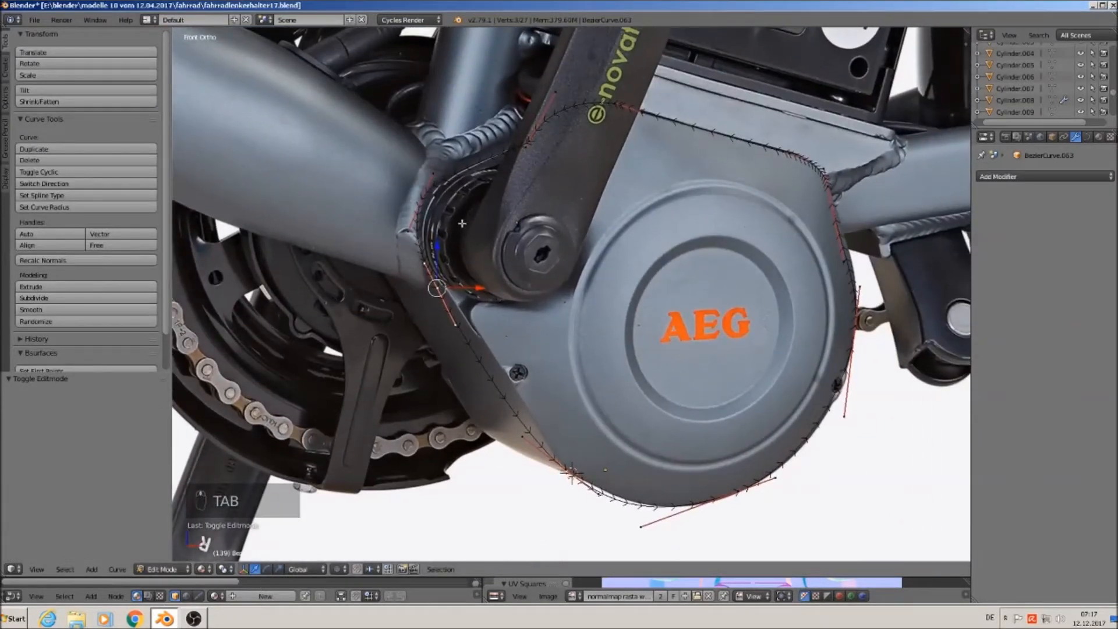
right_click(422, 199)
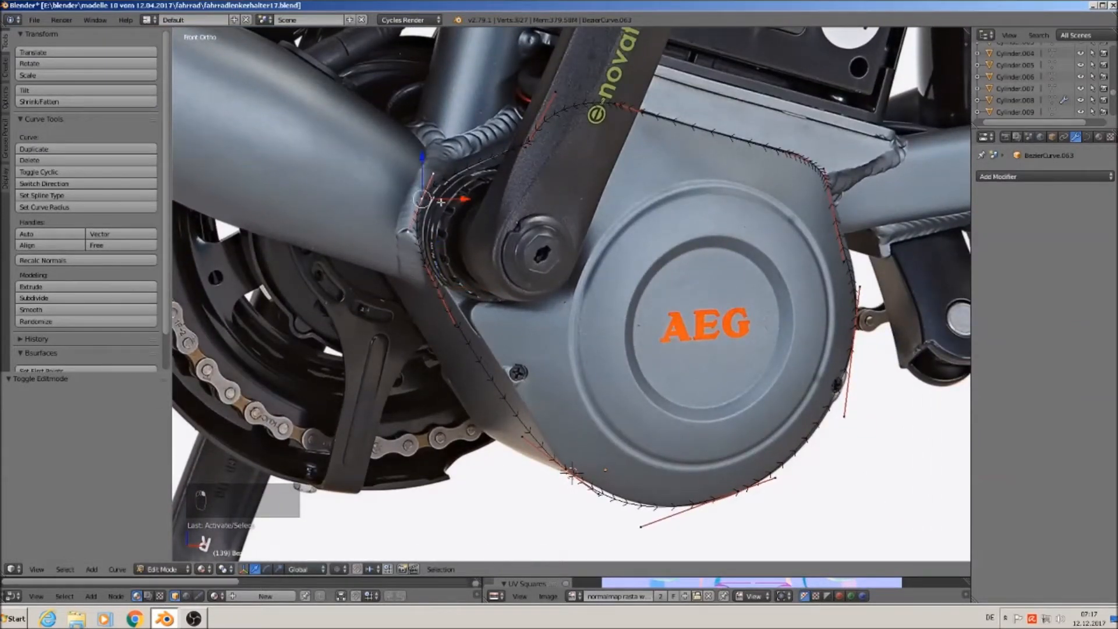
key("x")
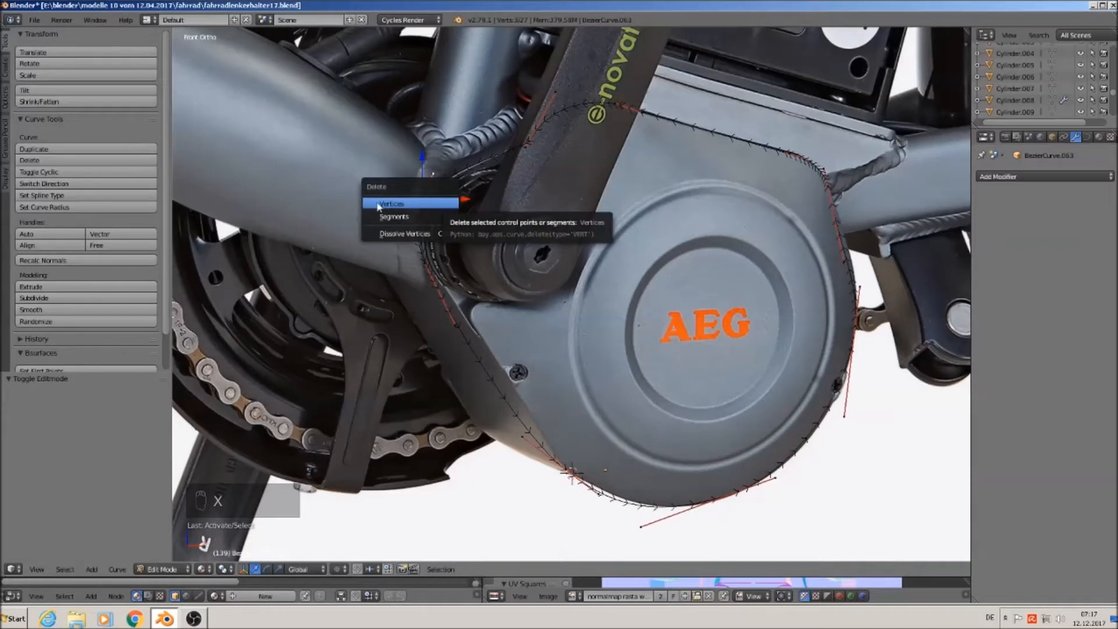
left_click(405, 218)
key("x")
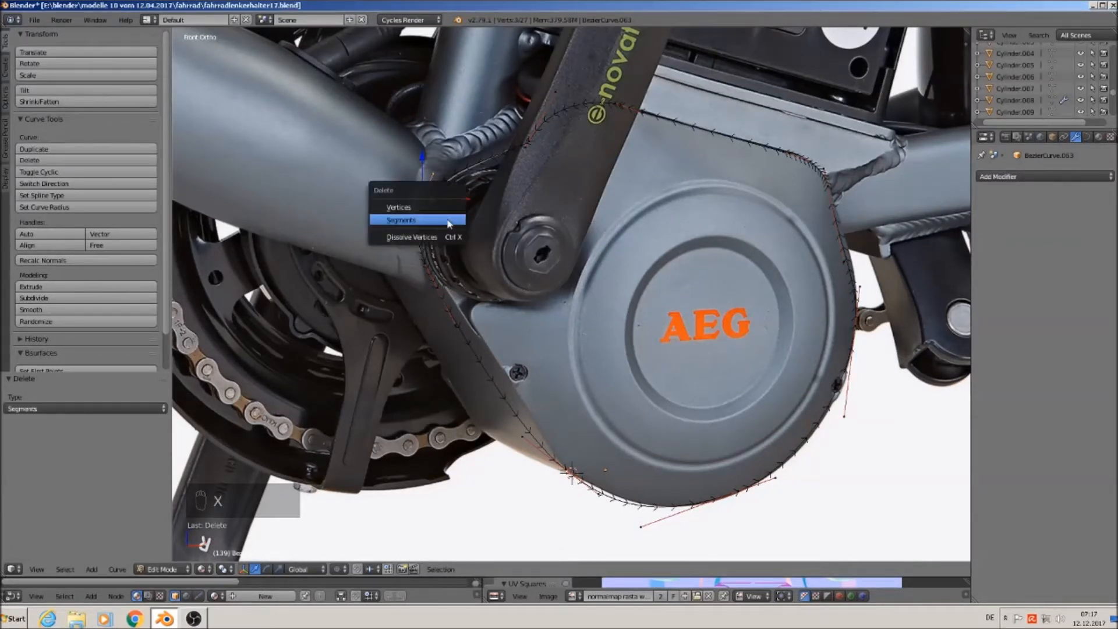
left_click(438, 209)
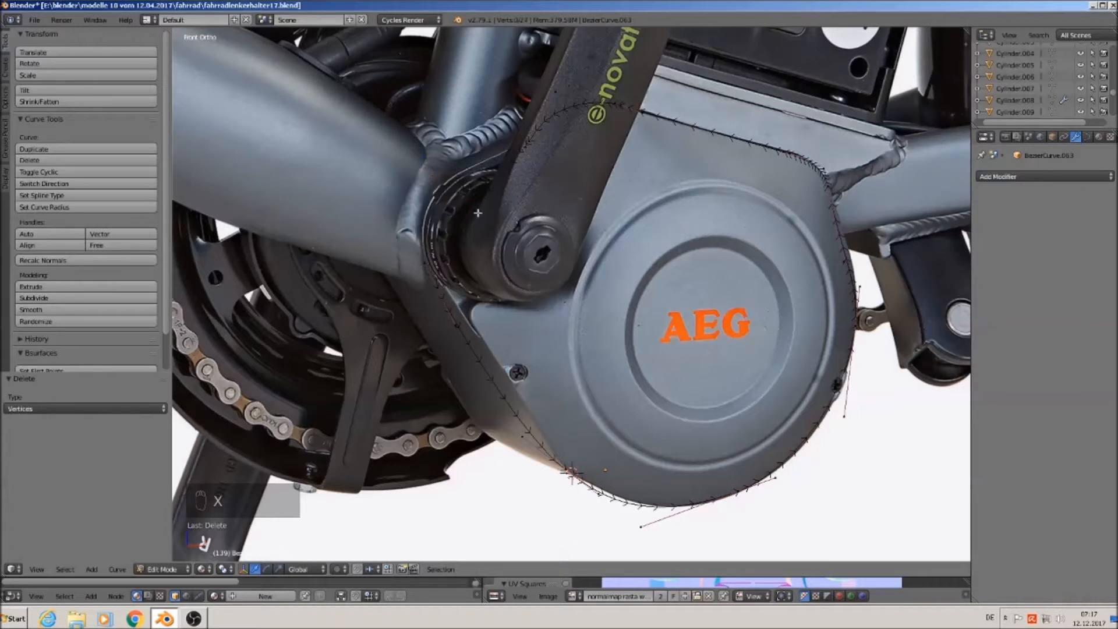
right_click(530, 149)
key("x")
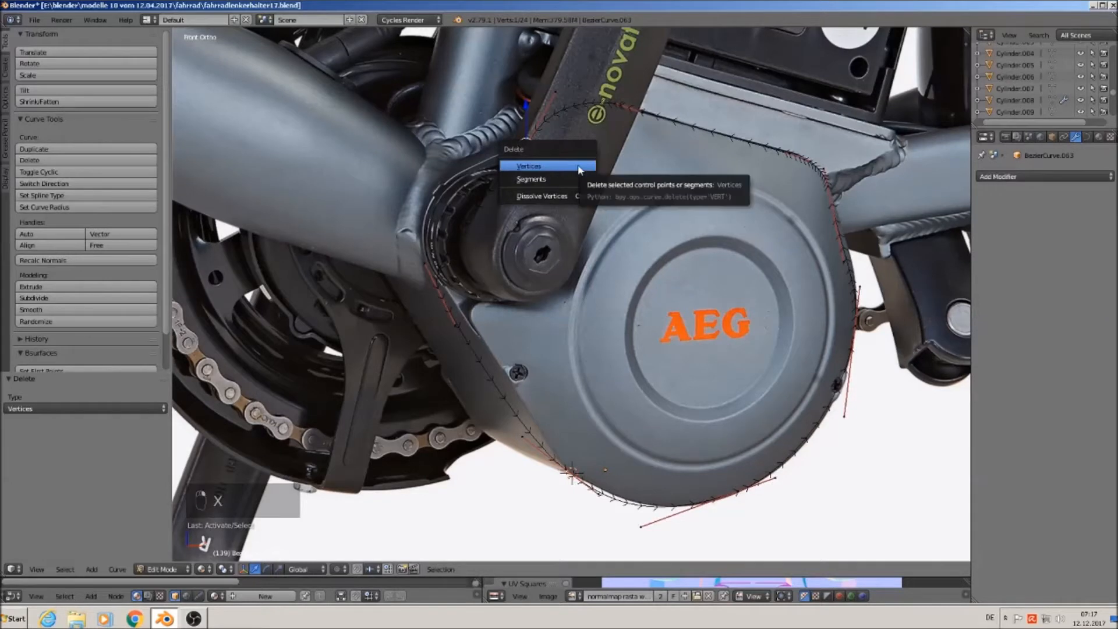
left_click(576, 166)
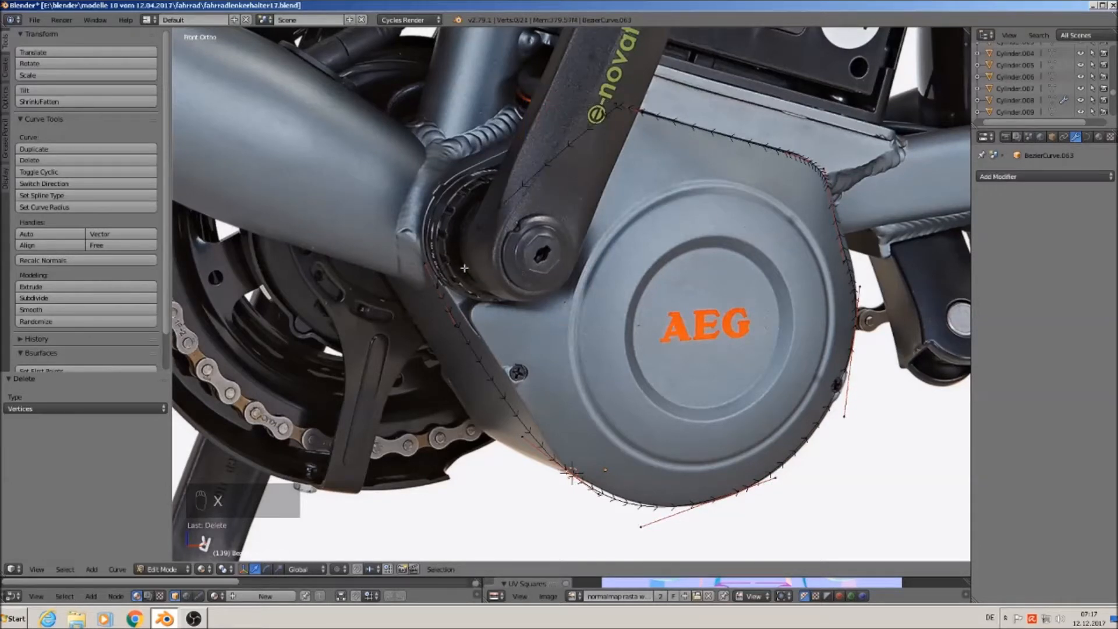
Step: Examine the curve's data settings for an option that controls whether the outline is closed
left_click(1087, 137)
scroll(1100, 414, "down", 2)
scroll(1088, 424, "down", 1)
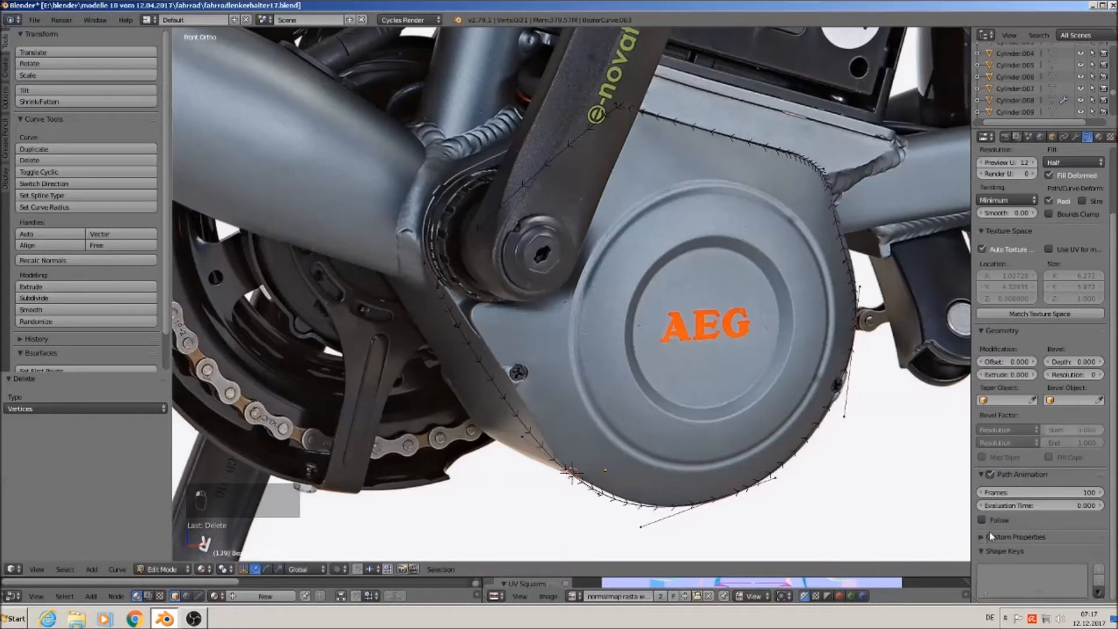
scroll(993, 534, "up", 2)
scroll(993, 533, "up", 2)
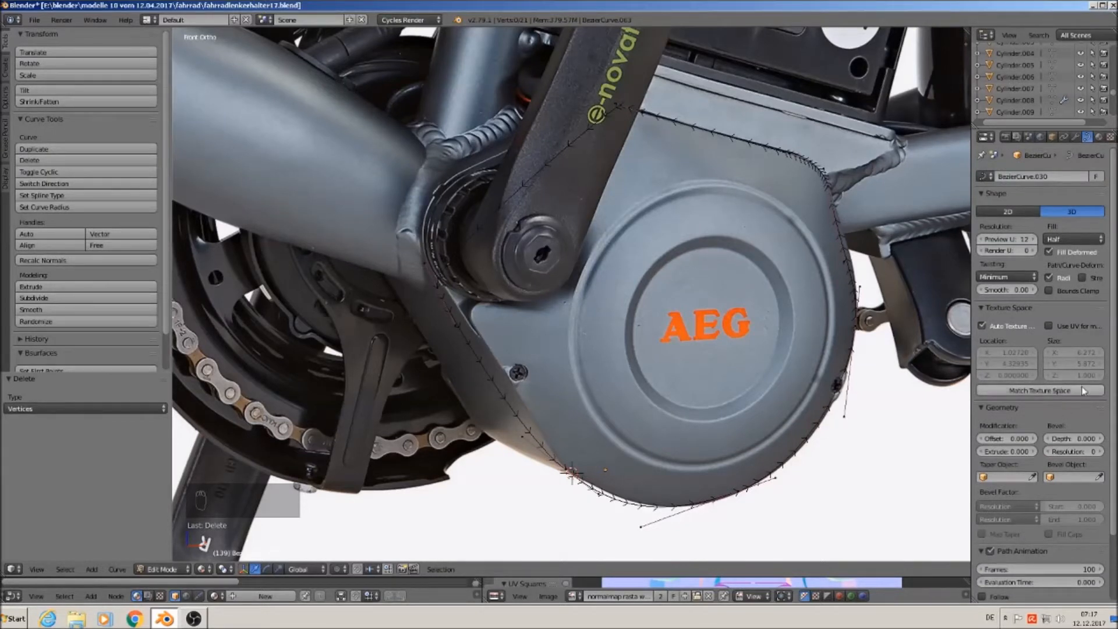
scroll(1078, 448, "down", 3)
scroll(1075, 470, "down", 1)
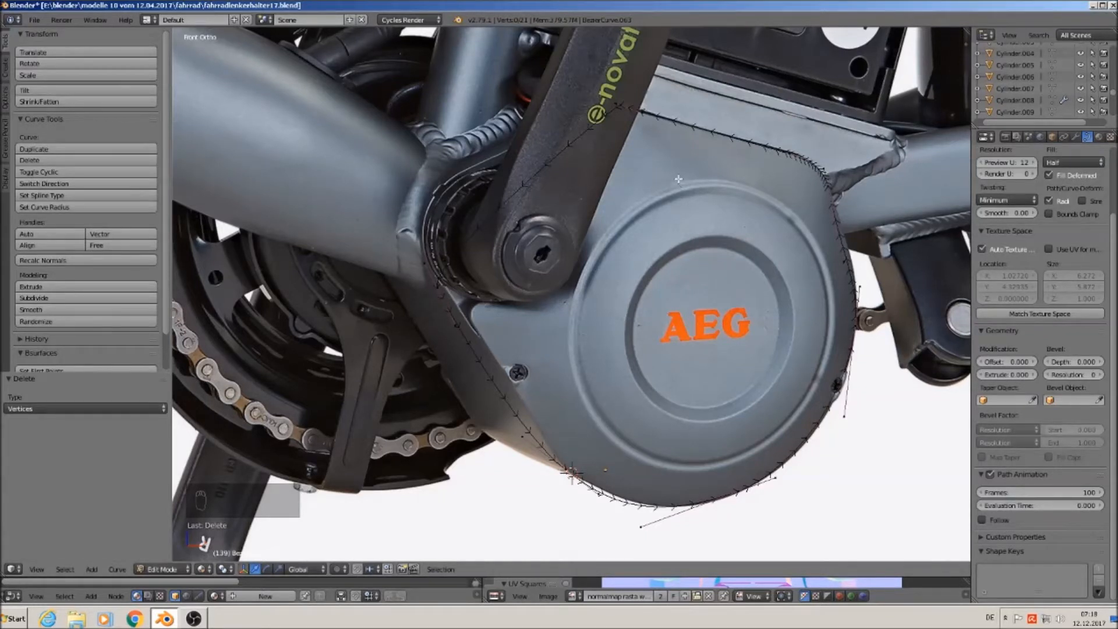
Step: Delete the curve copy, and undo back to its full outline with all control points
key("Tab")
key("x")
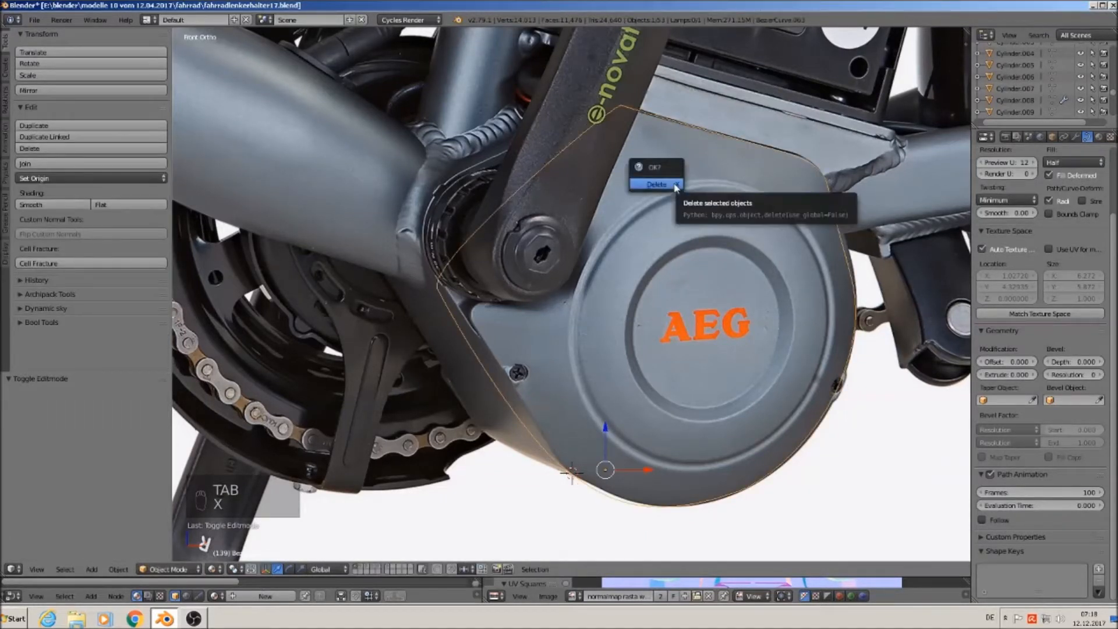
left_click(656, 184)
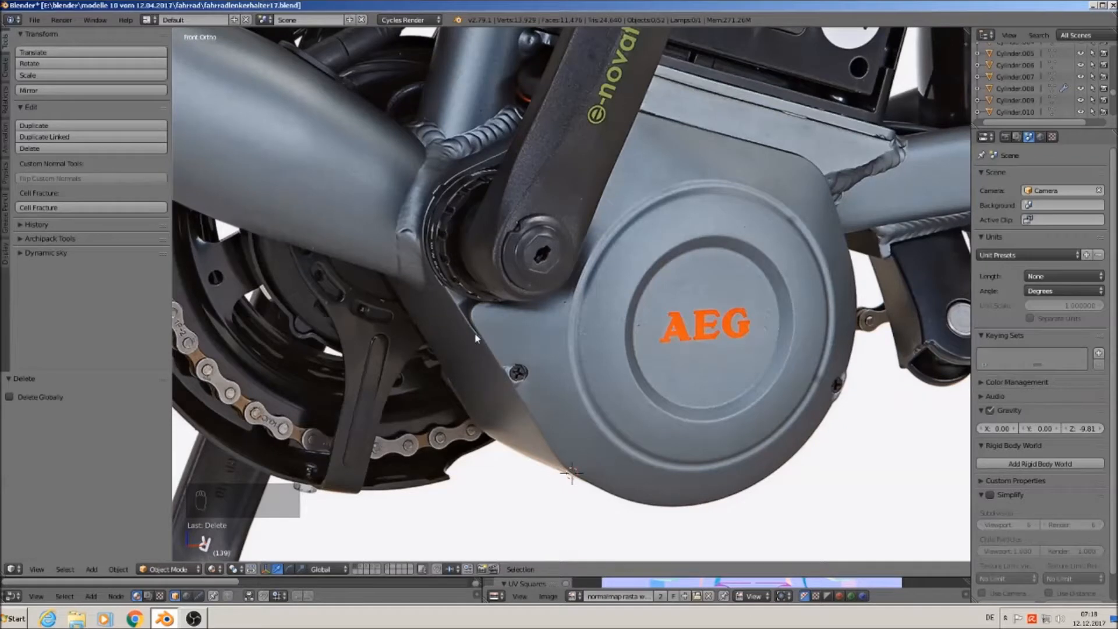
key("ctrl+z")
key("ctrl+z")
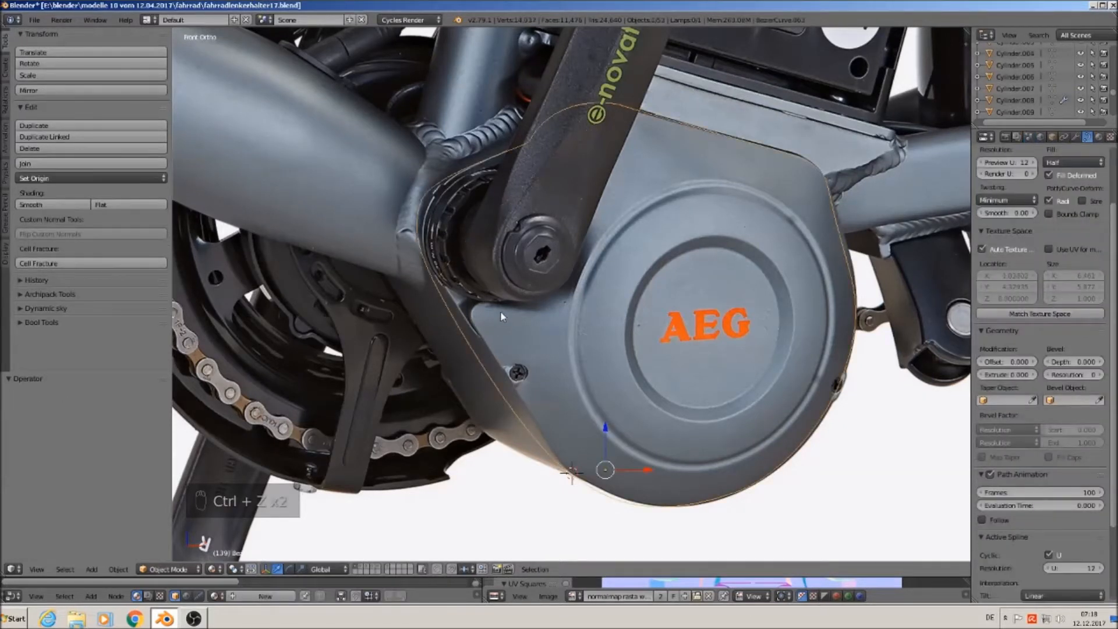
Step: Turn off Cyclic for the curve copy and delete its upper-left control points beside and behind the crank arm
key("Tab")
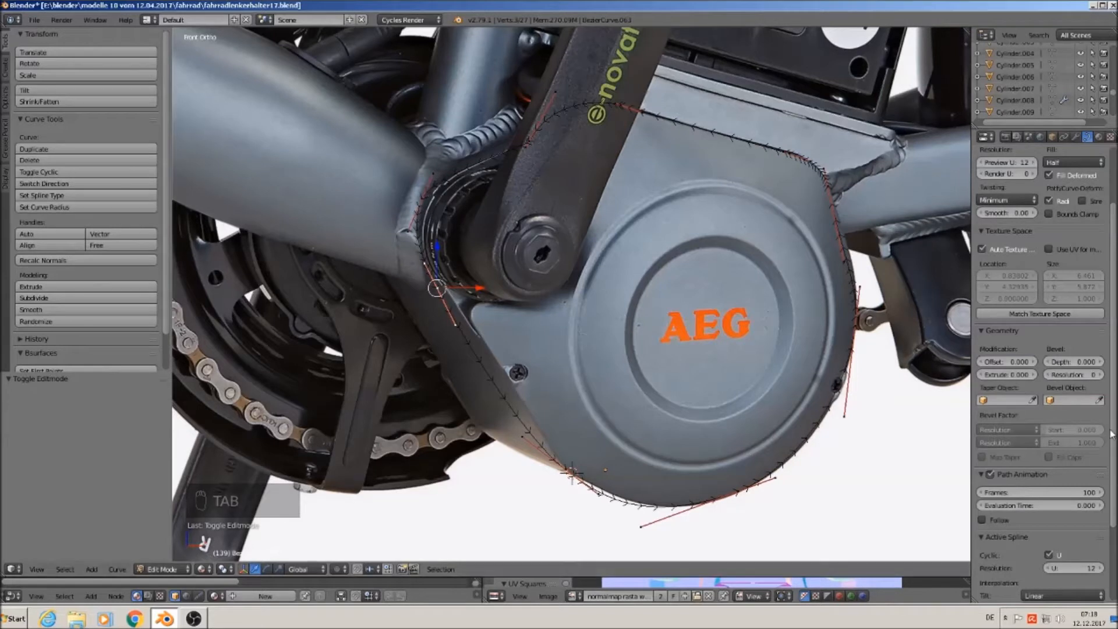
left_click(1048, 557)
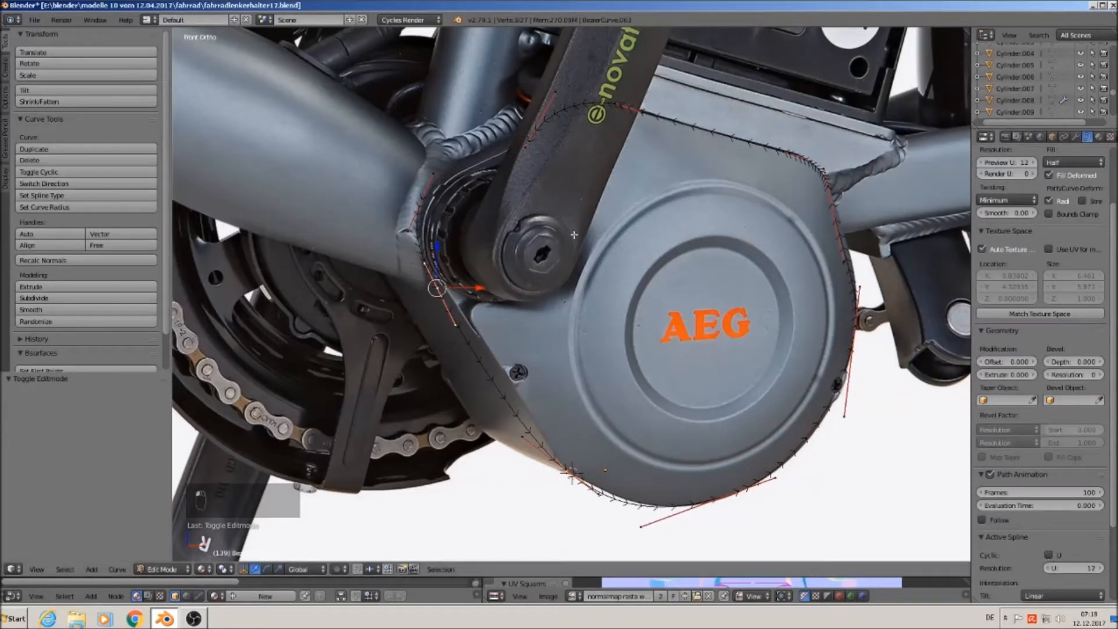
right_click(532, 140)
left_click(531, 140)
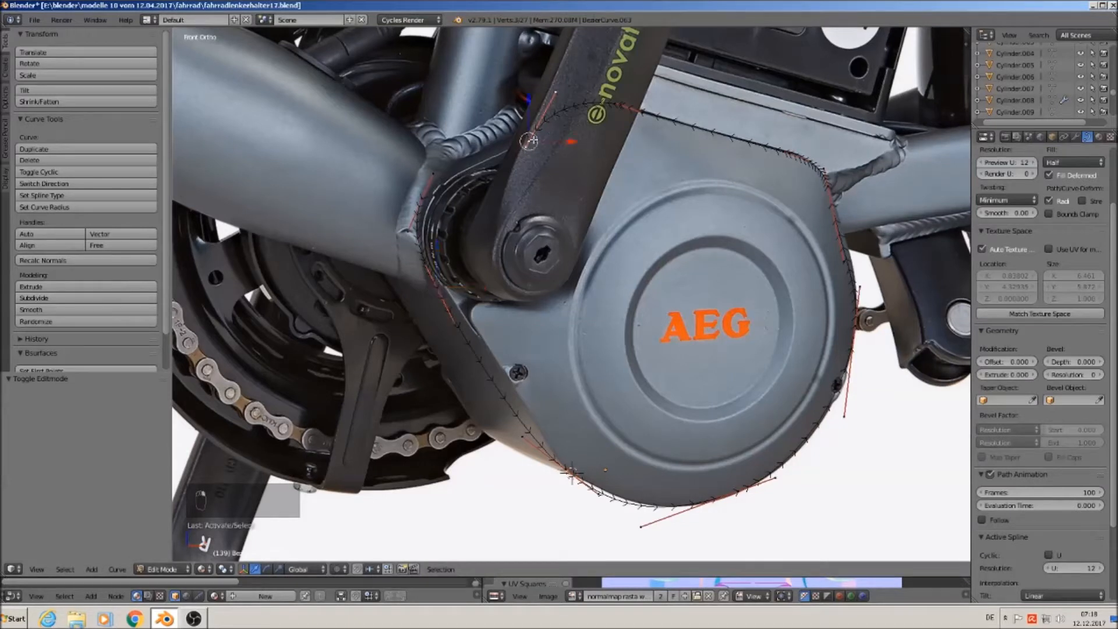
key("x")
left_click(539, 142)
key("x")
left_click(379, 200)
Step: Move the open lower-left end point about 0.015 in X and -0.018 in Z, and fit its two handles to the cover's edge
right_click(440, 290)
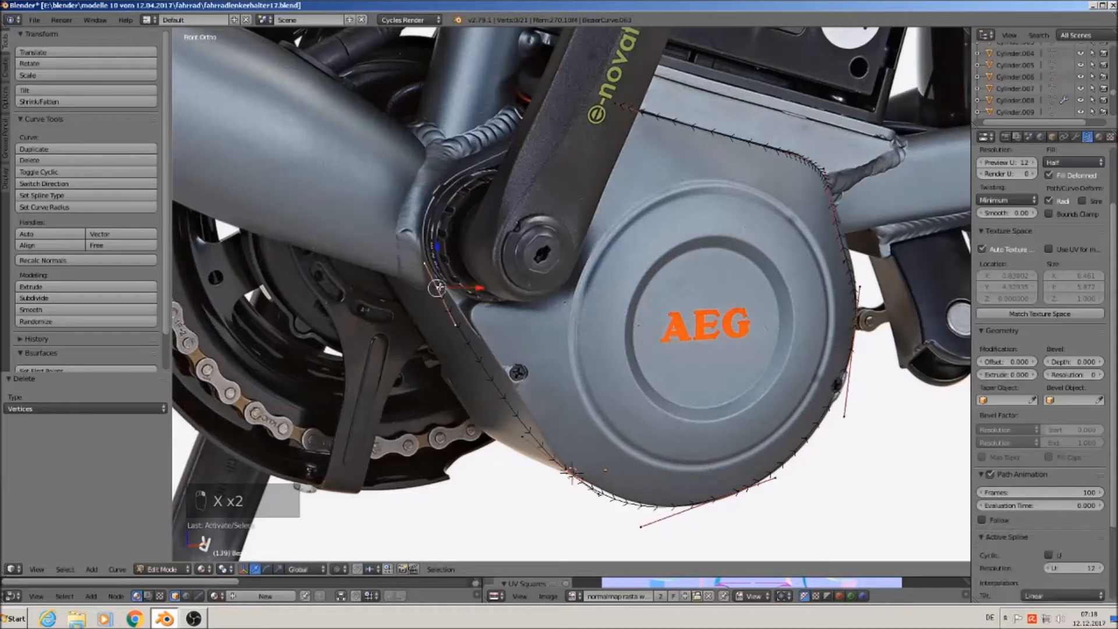
key("x")
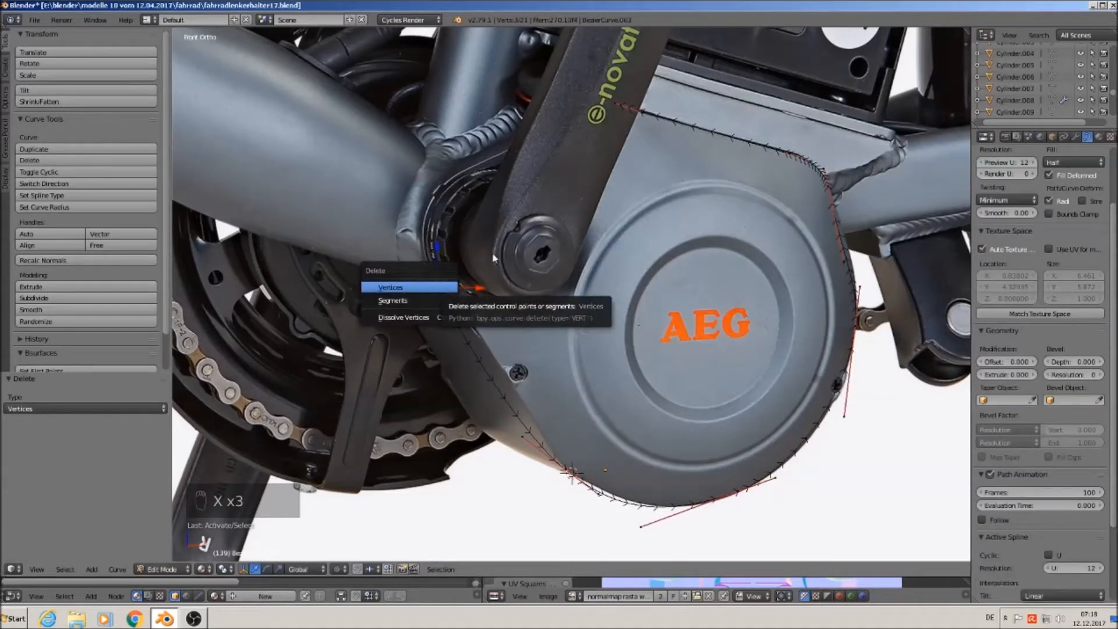
key("g")
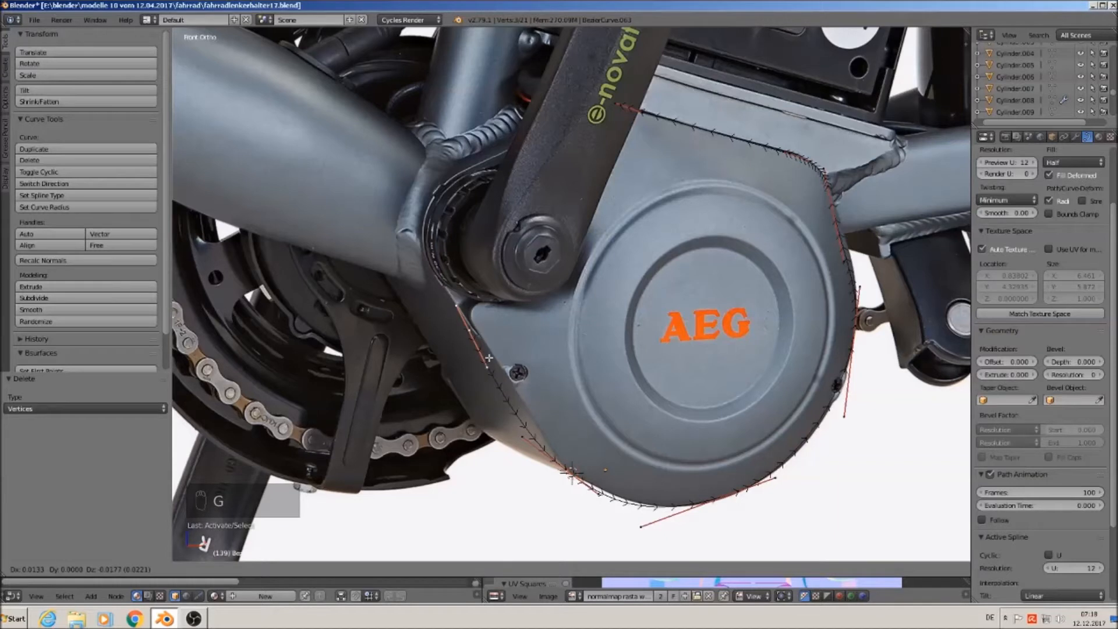
left_click(487, 356)
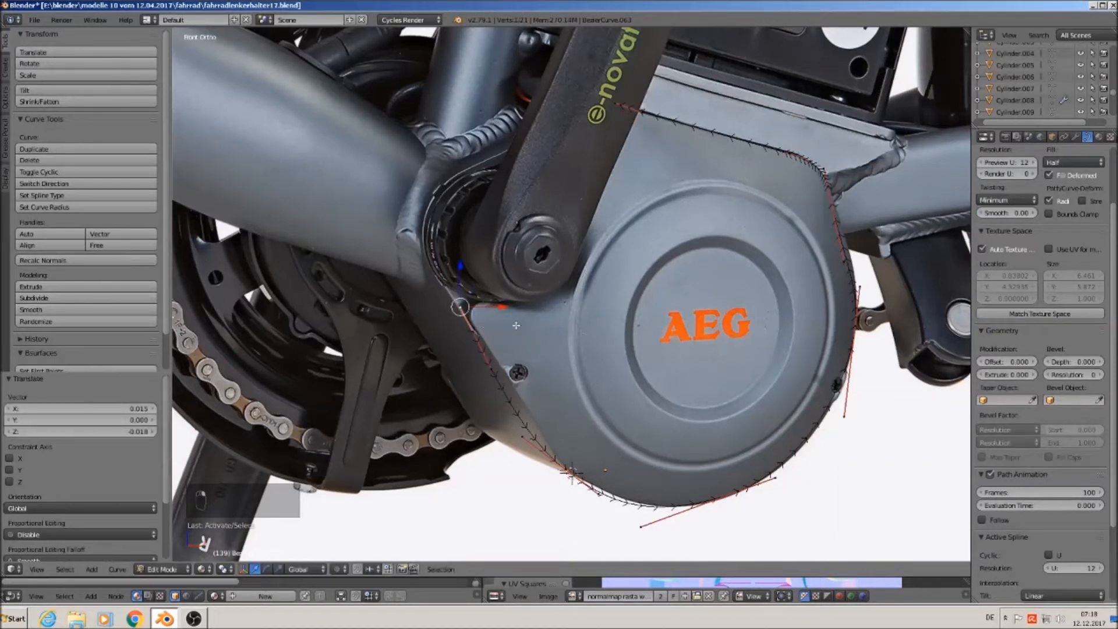
key("g")
left_click(514, 362)
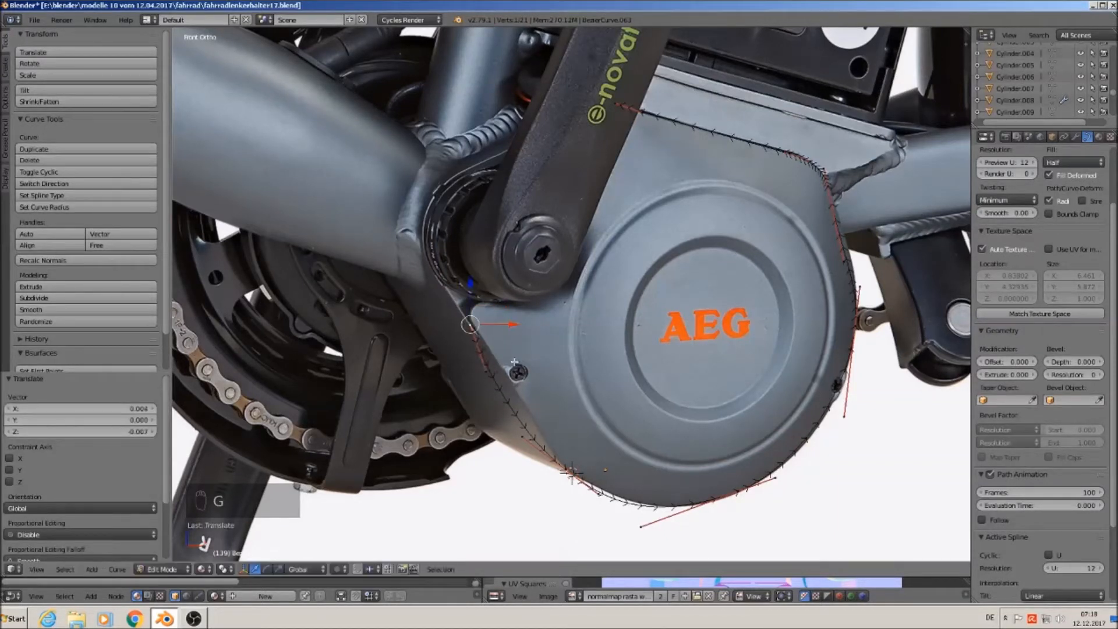
key("g")
left_click(491, 364)
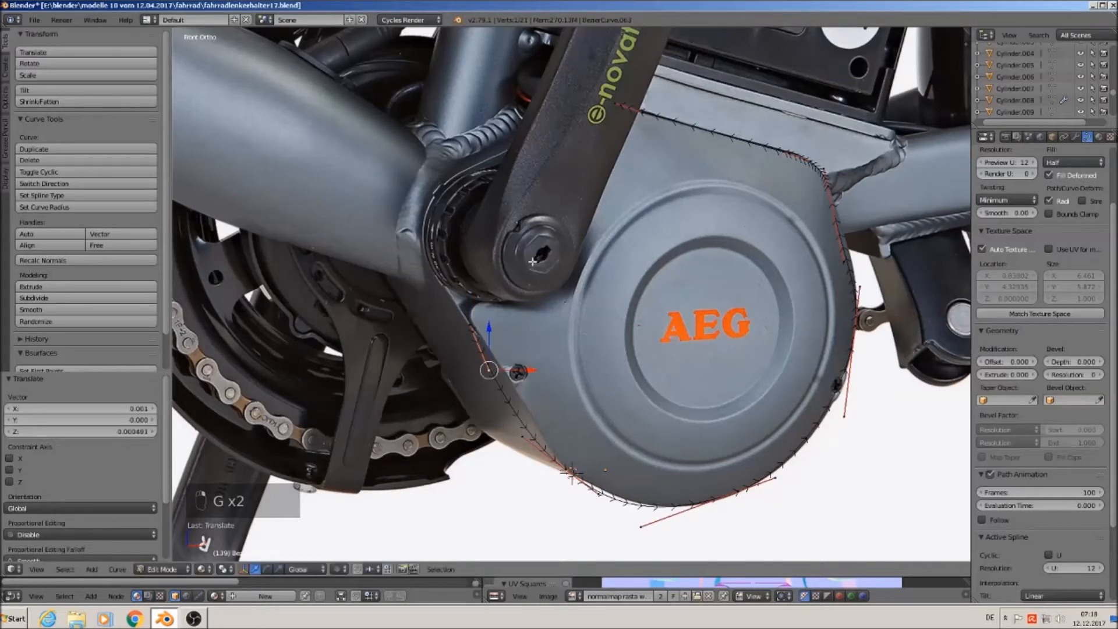
Step: Extrude the lower-left end about 0.009 in X and 0.012 in Z to below the crank hub, and move the new point's handle to round the corner
middle_click_drag(533, 262, 456, 304, "shift")
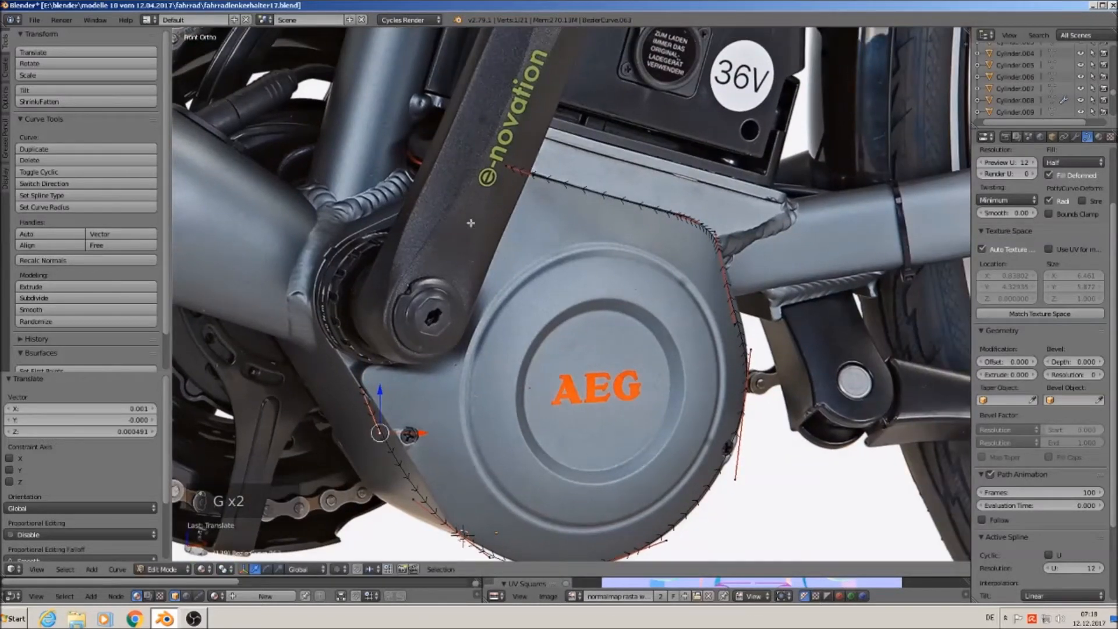
scroll(367, 402, "up", 3)
right_click(363, 394)
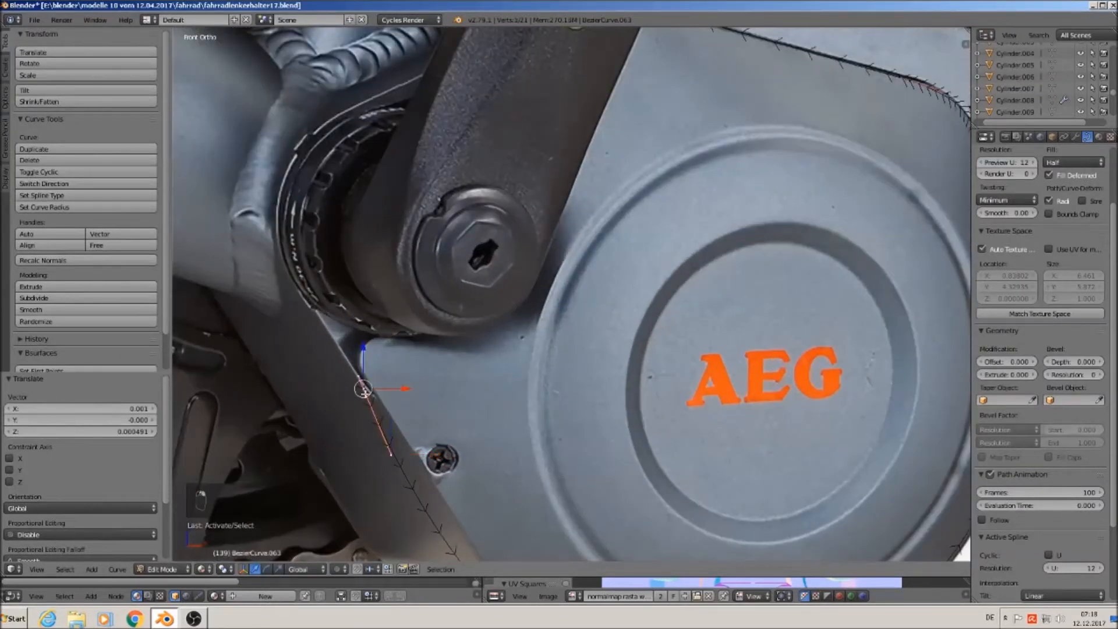
key("e")
left_click(401, 343)
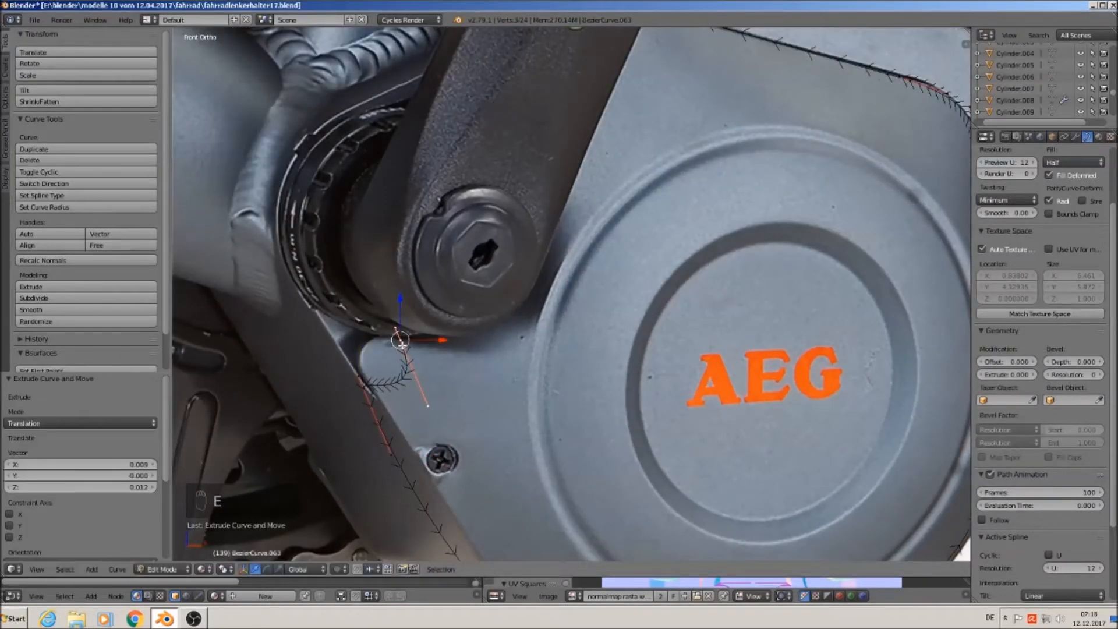
right_click(431, 401)
key("g")
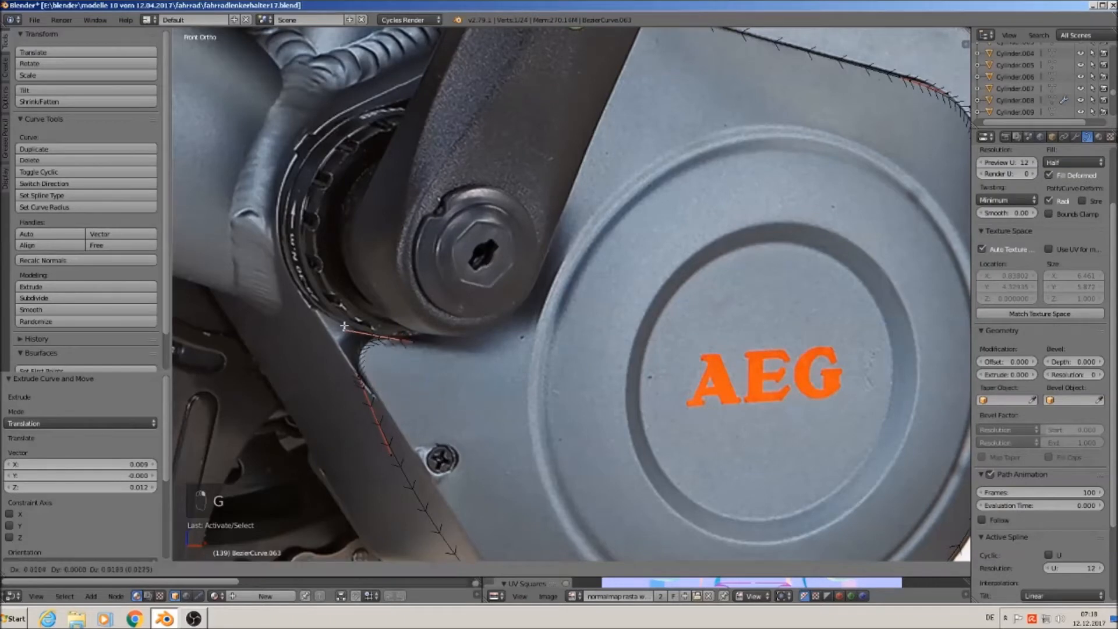
left_click(339, 328)
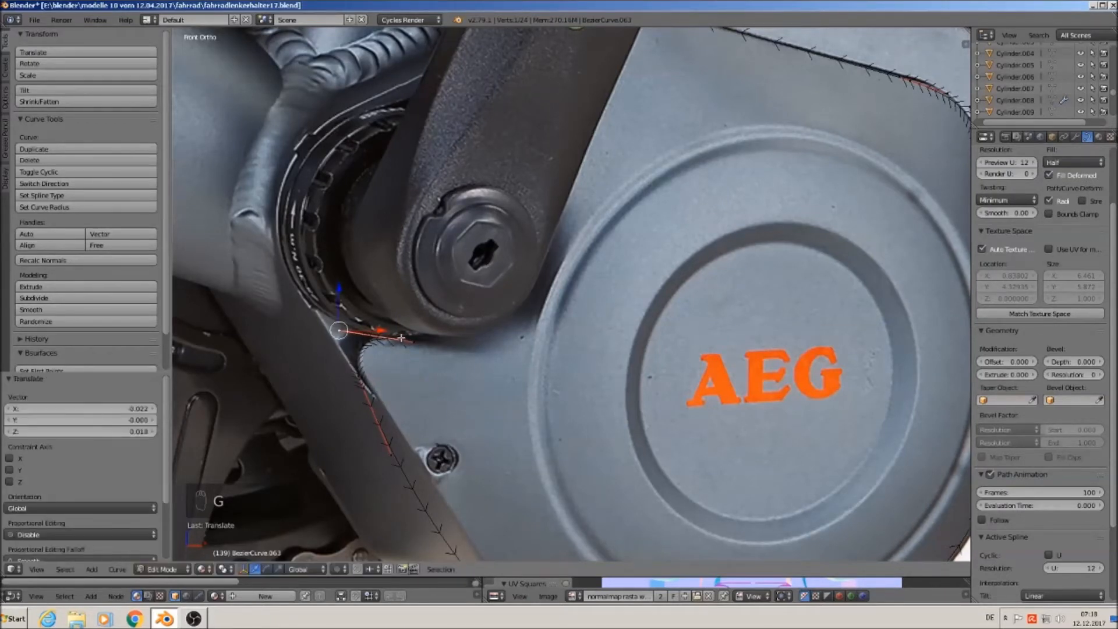
Step: Extrude the curve about 0.035 in X and 0.019 in Z to the crank hub's right side, and move the new point's handle downward
scroll(409, 343, "down", 2)
key("e")
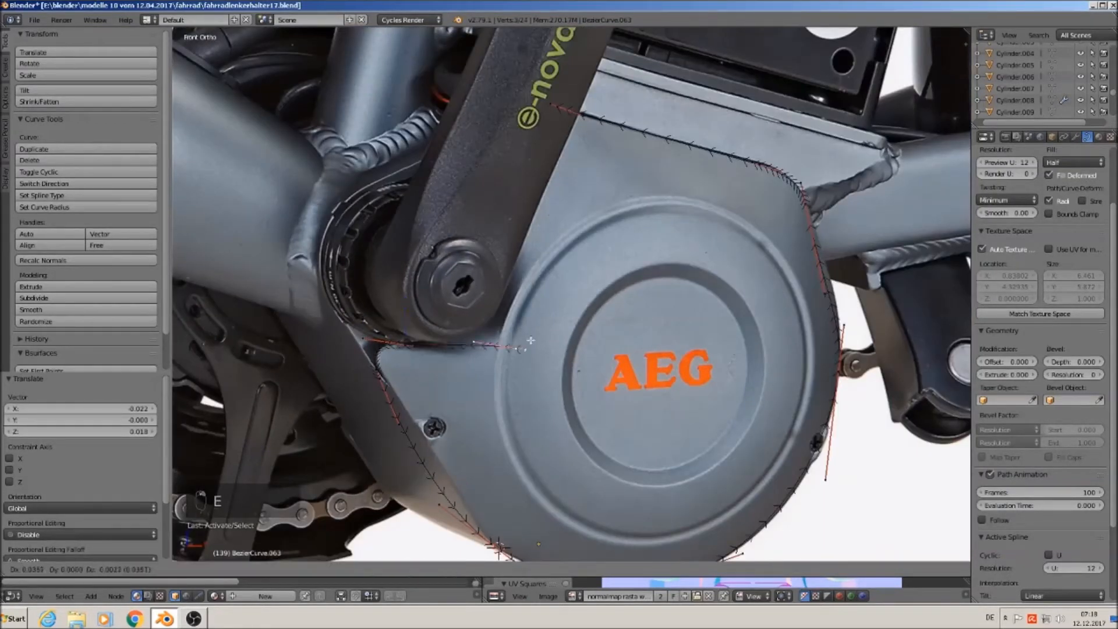
left_click(442, 284)
right_click(456, 285)
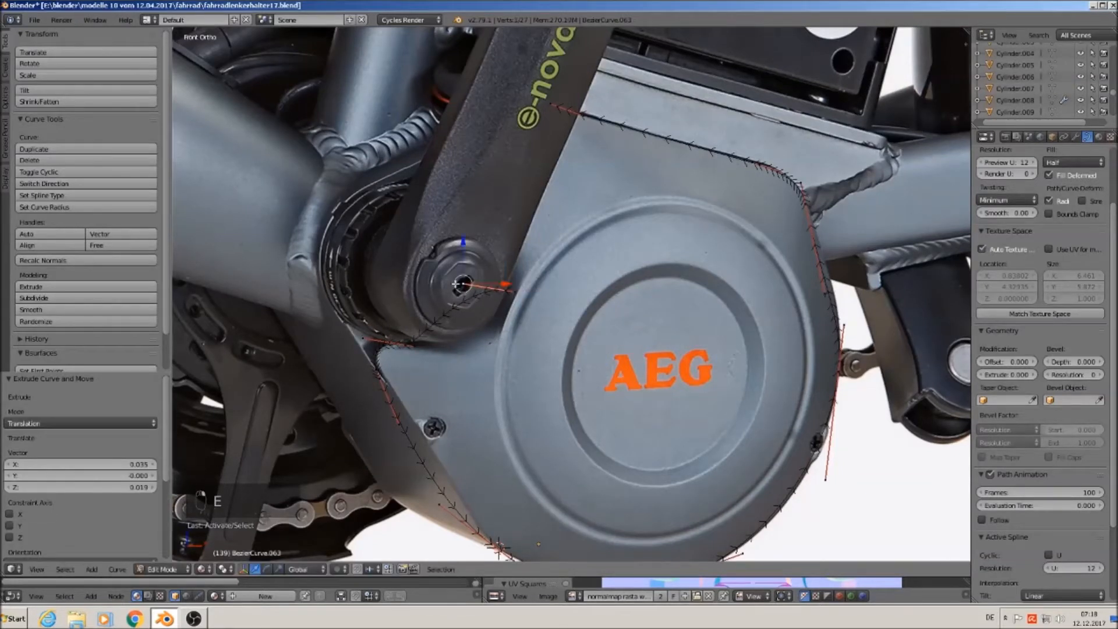
key("g")
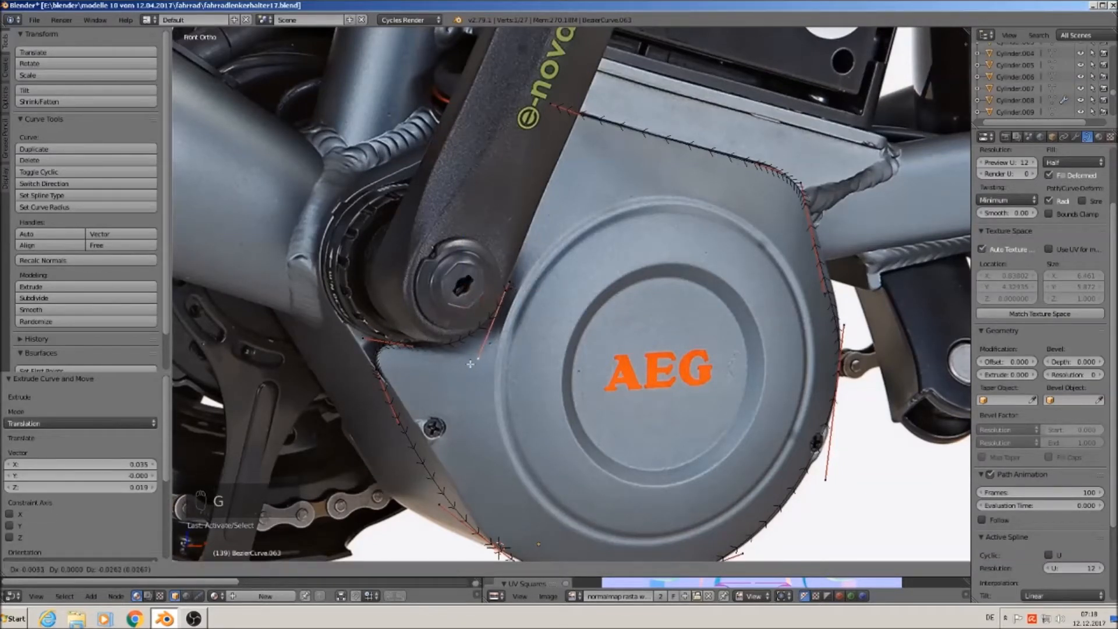
left_click(481, 362)
Step: Extrude the curve's end at the crank hub about -0.014 in X and 0.029 in Z, and move the new point's handle 0.023 in X and 0.009 in Z
middle_click_drag(543, 336, 503, 391, "shift")
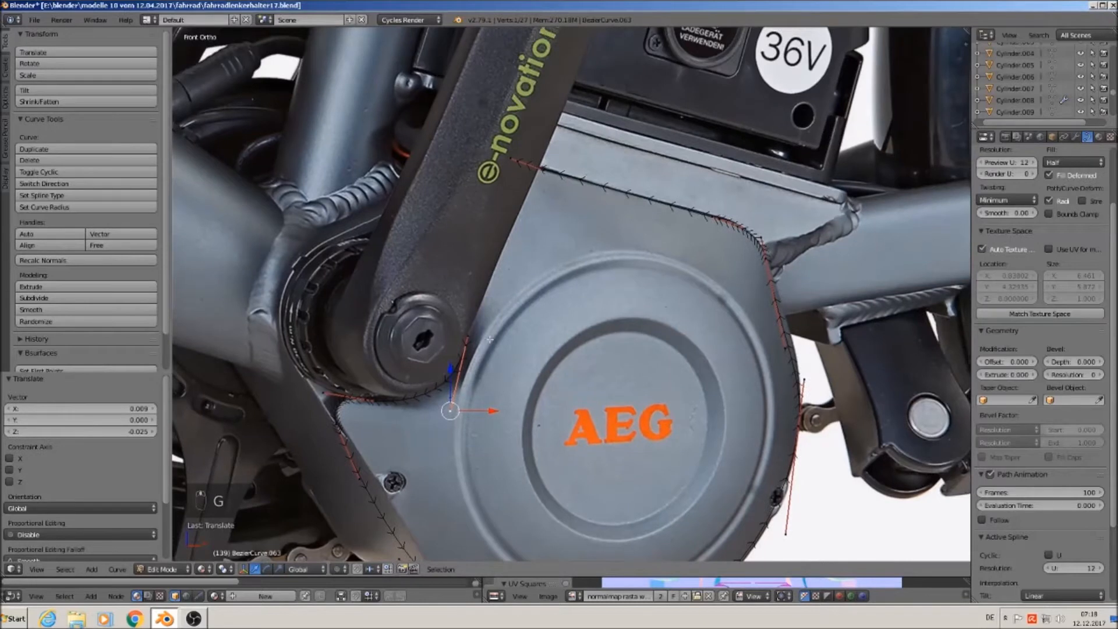
right_click(467, 346)
key("e")
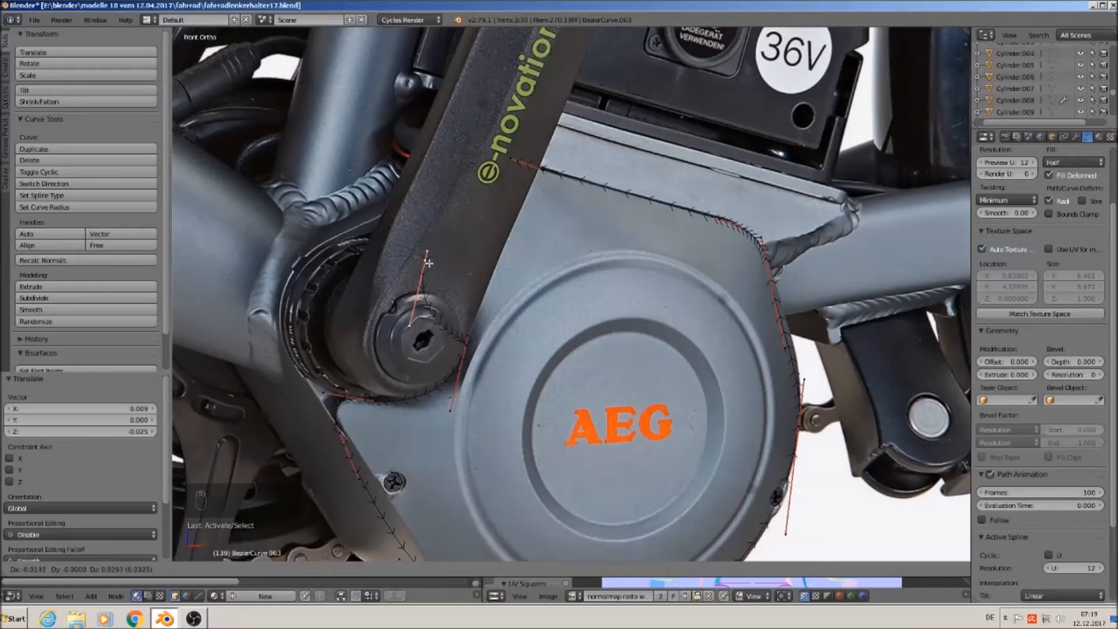
left_click(411, 326)
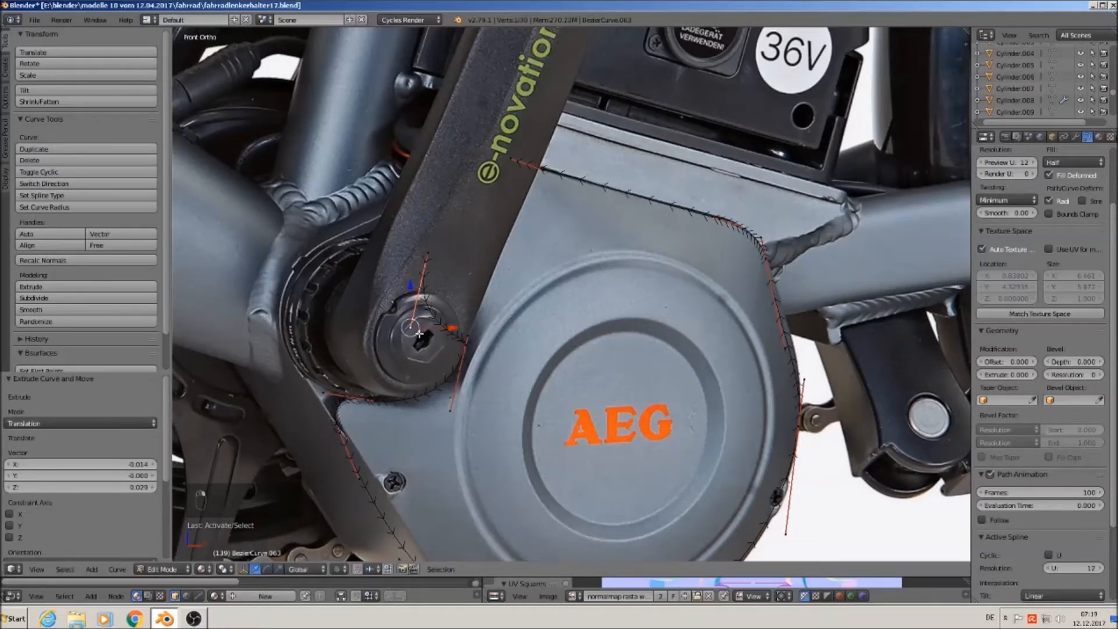
key("g")
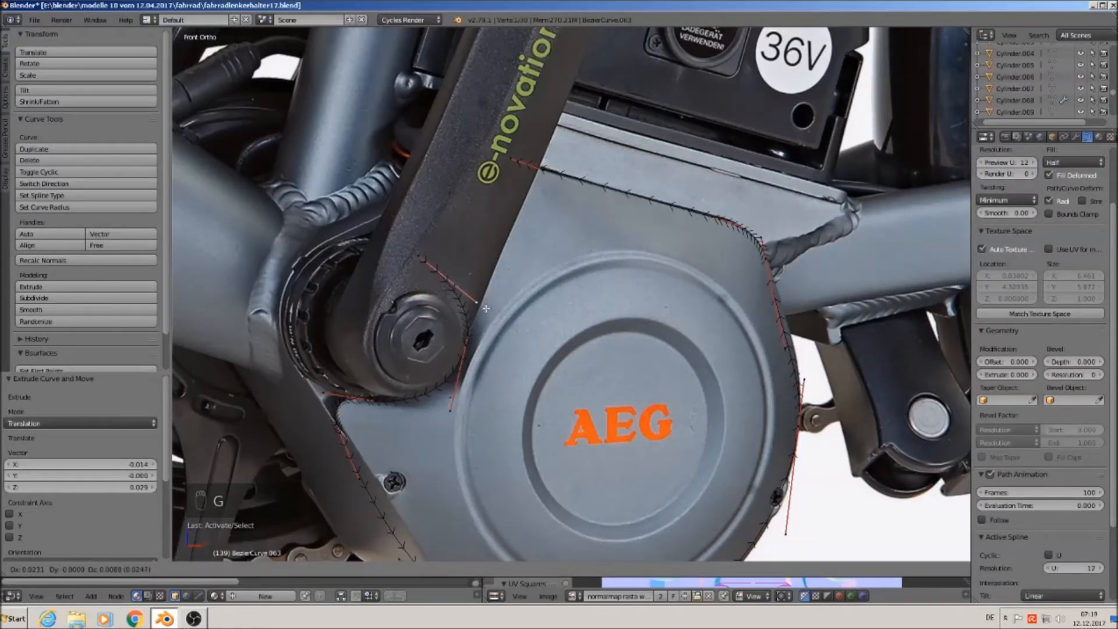
left_click(487, 308)
Step: Try to join the new end point on the crank arm directly to the curve's open upper end, and undo the segment
right_click(426, 263)
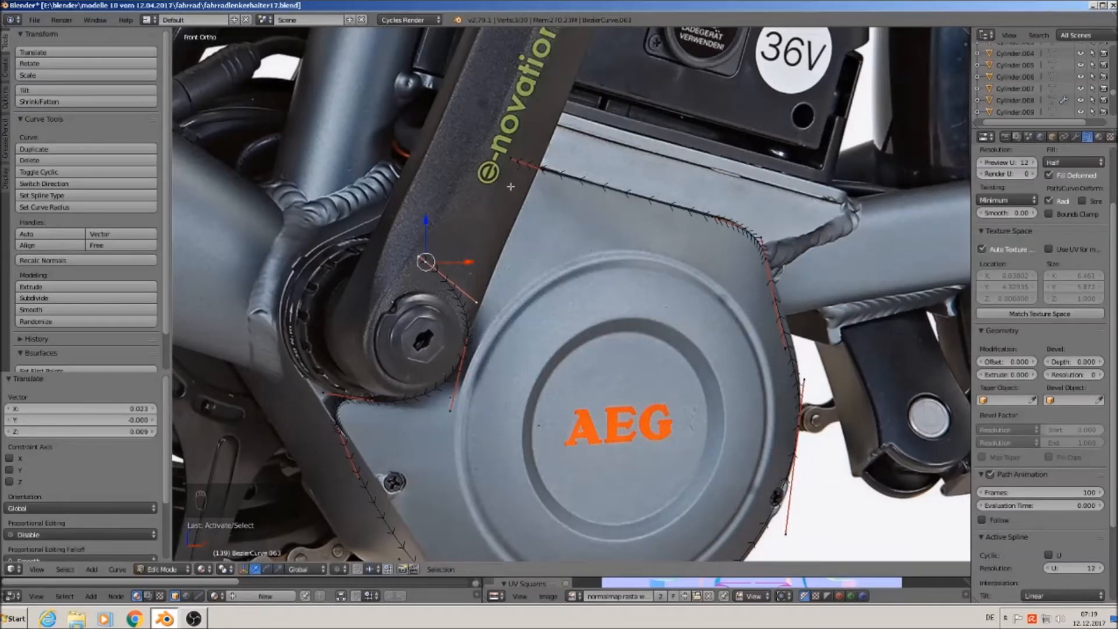
right_click(525, 166, "shift")
key("f")
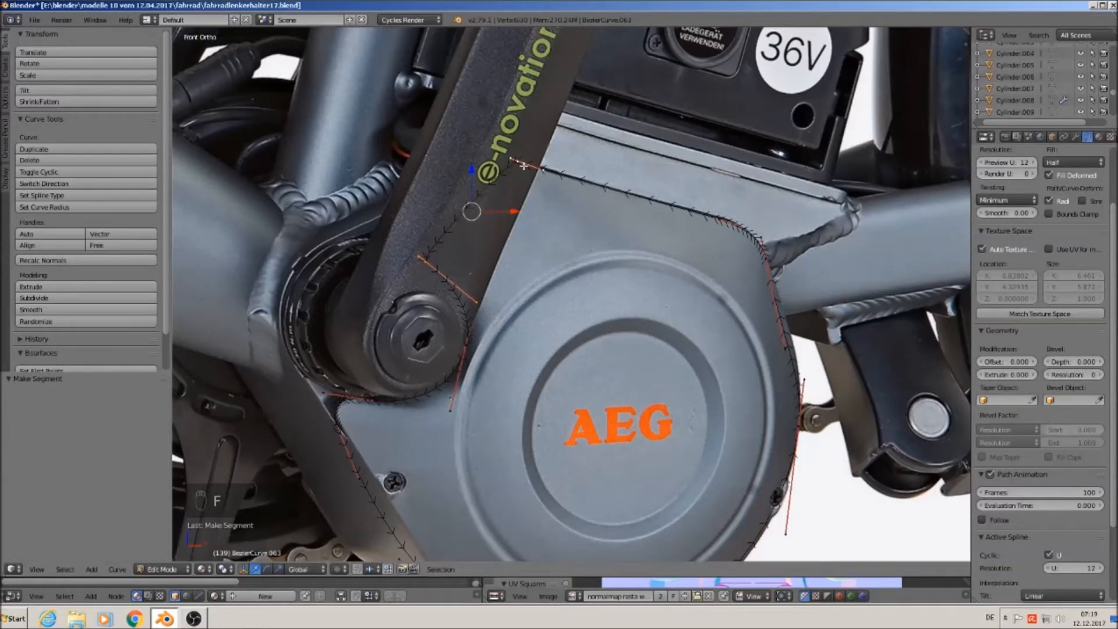
key("ctrl+z")
key("ctrl+z")
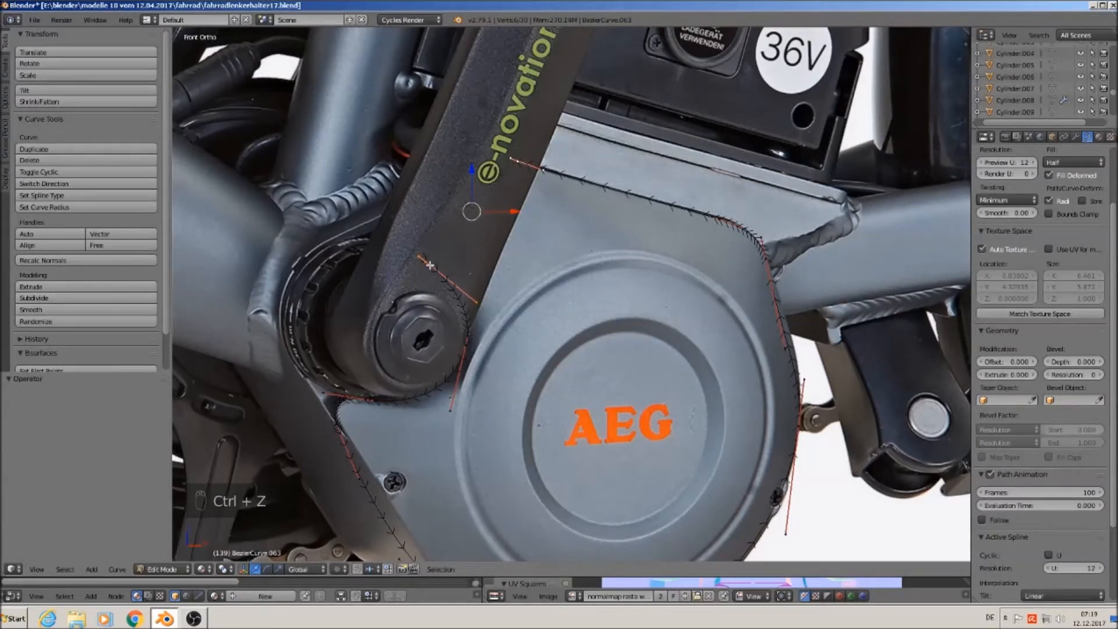
Step: Extrude the crank-arm end 0.004 in X and 0.018 in Z with its handle turned outward, and join it to the curve's open upper end
key("e")
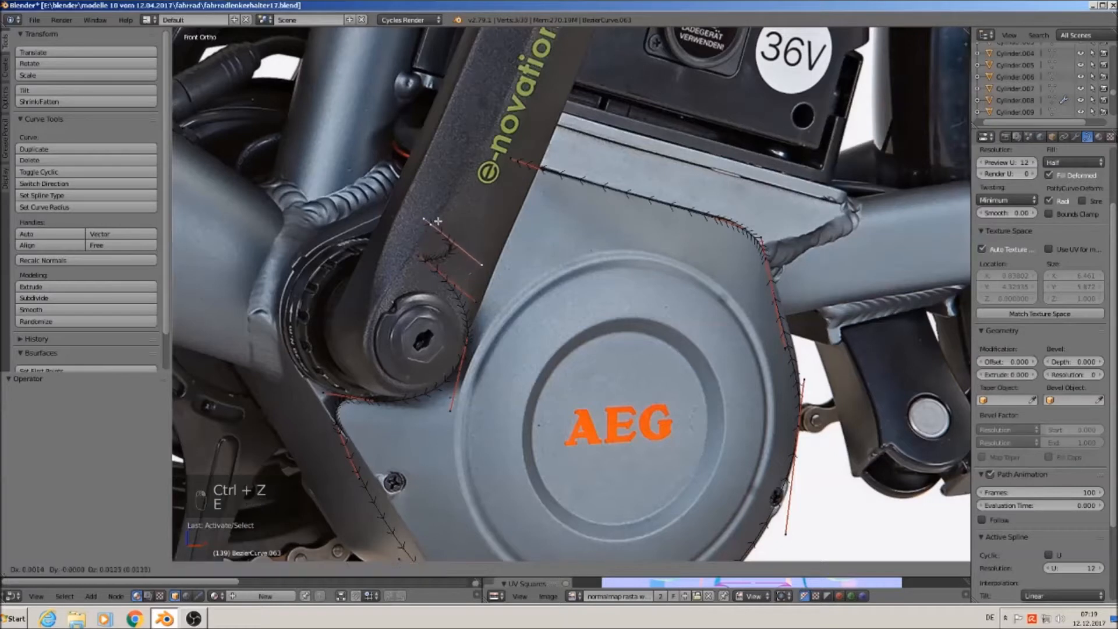
left_click(434, 206)
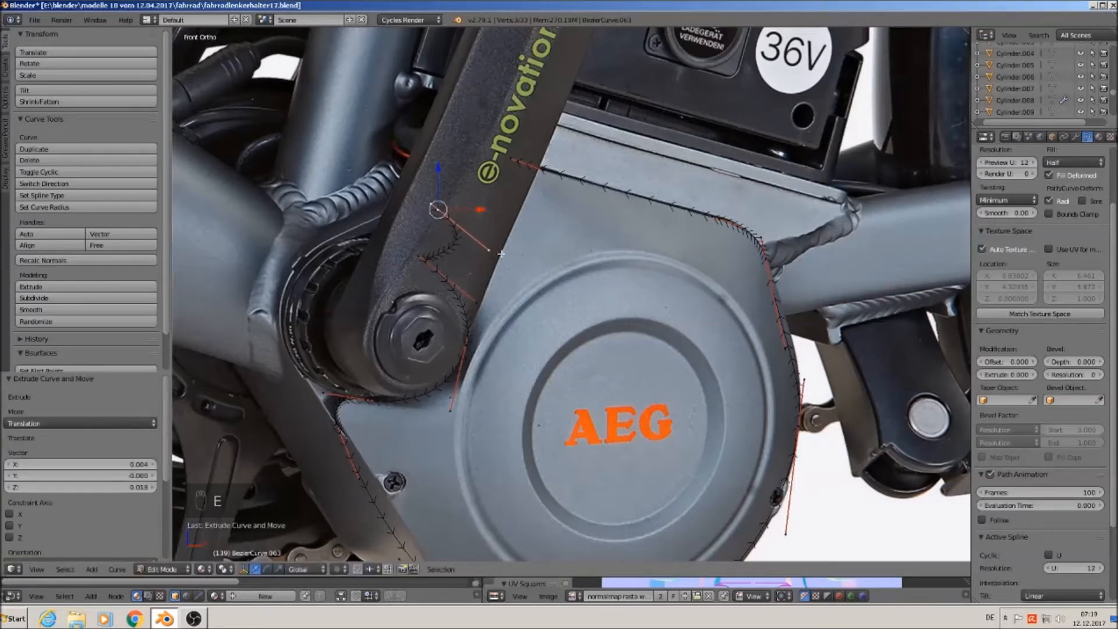
key("g")
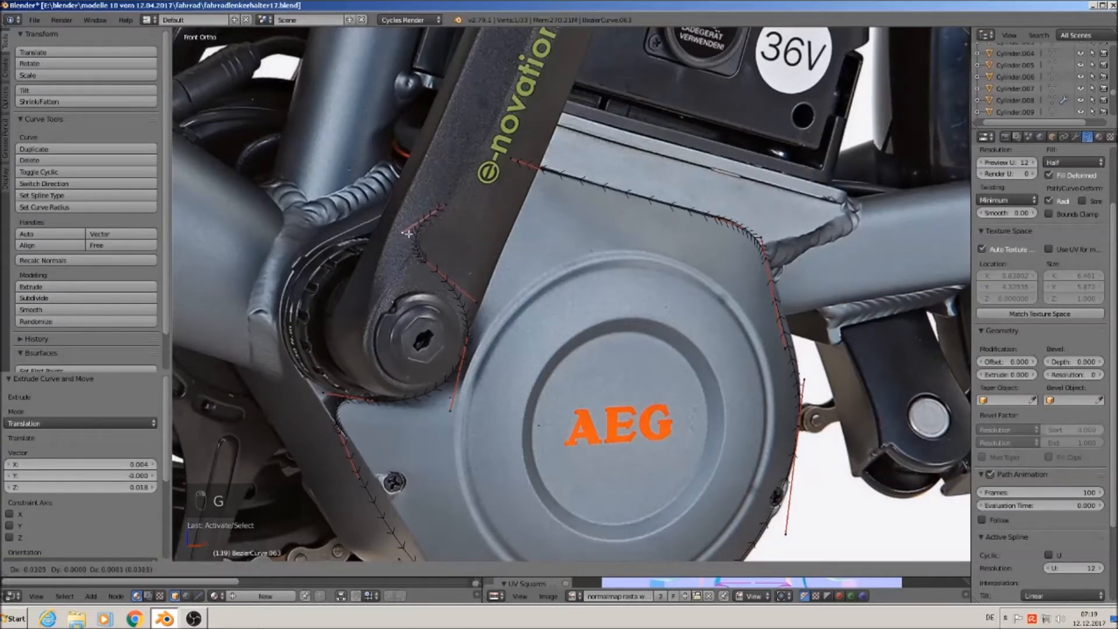
left_click(411, 235)
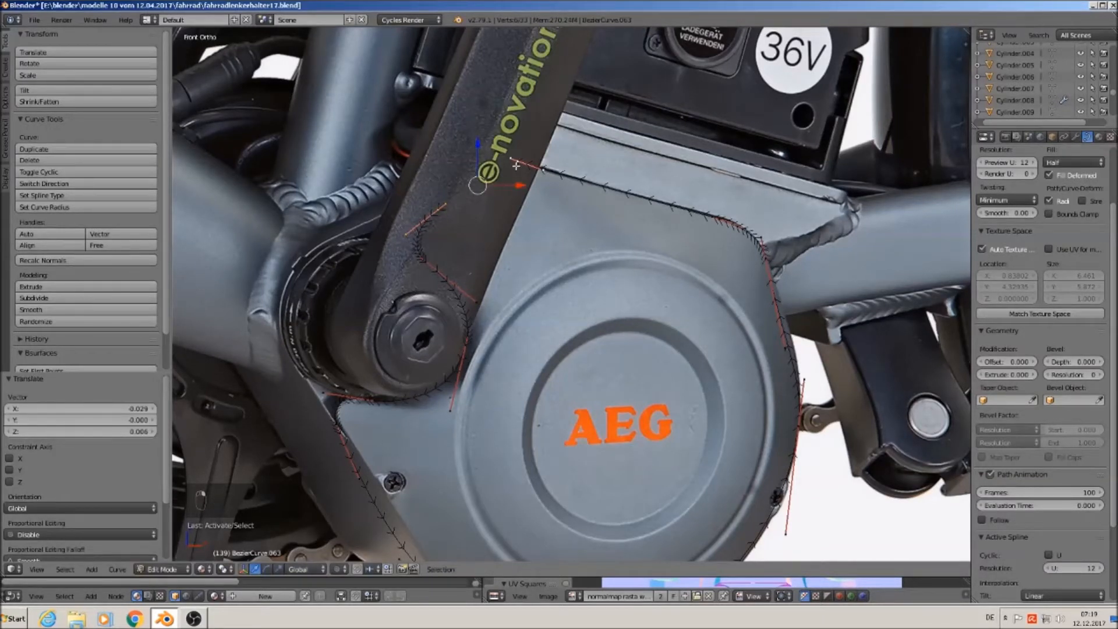
key("f")
key("Tab")
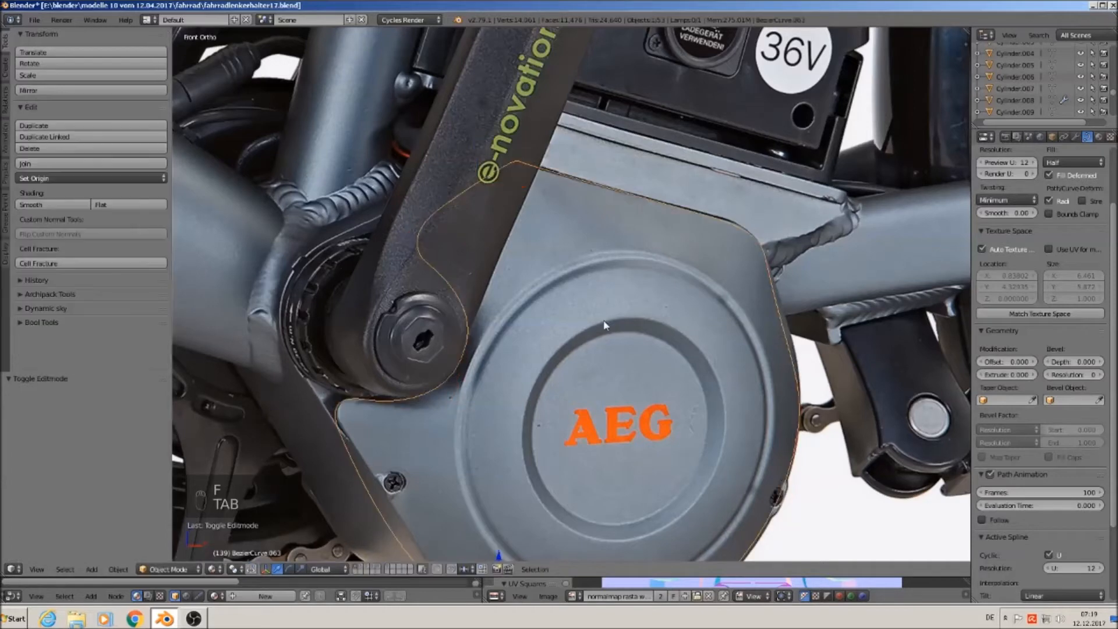
Step: Move the closed notched curve about 2.169 along X, off the reference photos into the empty area
scroll(710, 452, "down", 3)
middle_click_drag(702, 446, 394, 329, "shift")
scroll(395, 329, "down", 3)
scroll(395, 334, "down", 2)
scroll(429, 356, "down", 2)
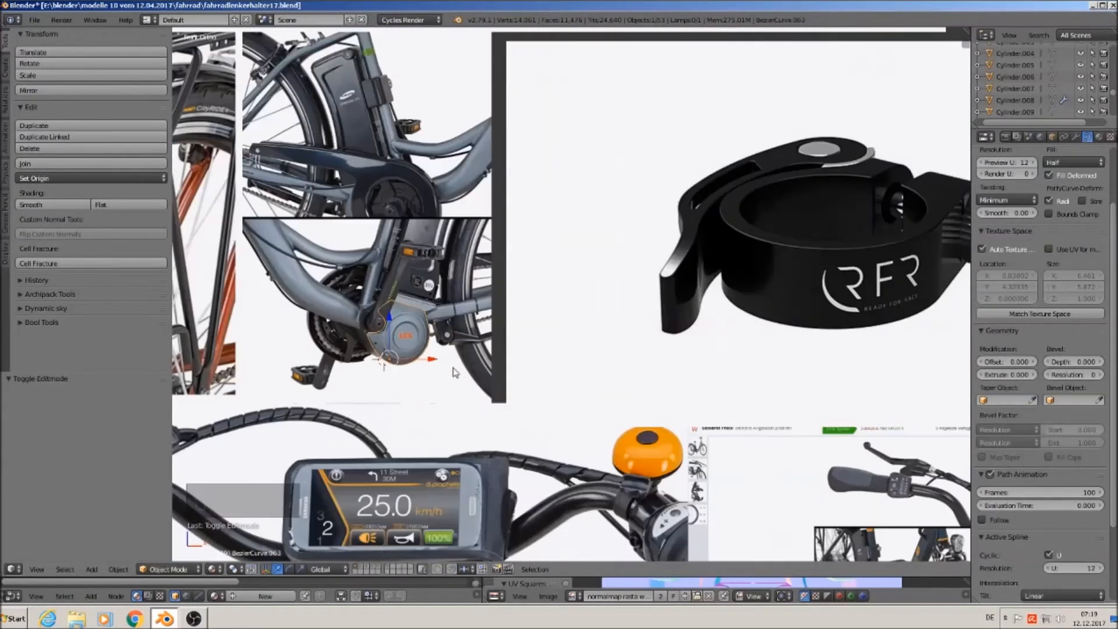
scroll(535, 409, "down", 2)
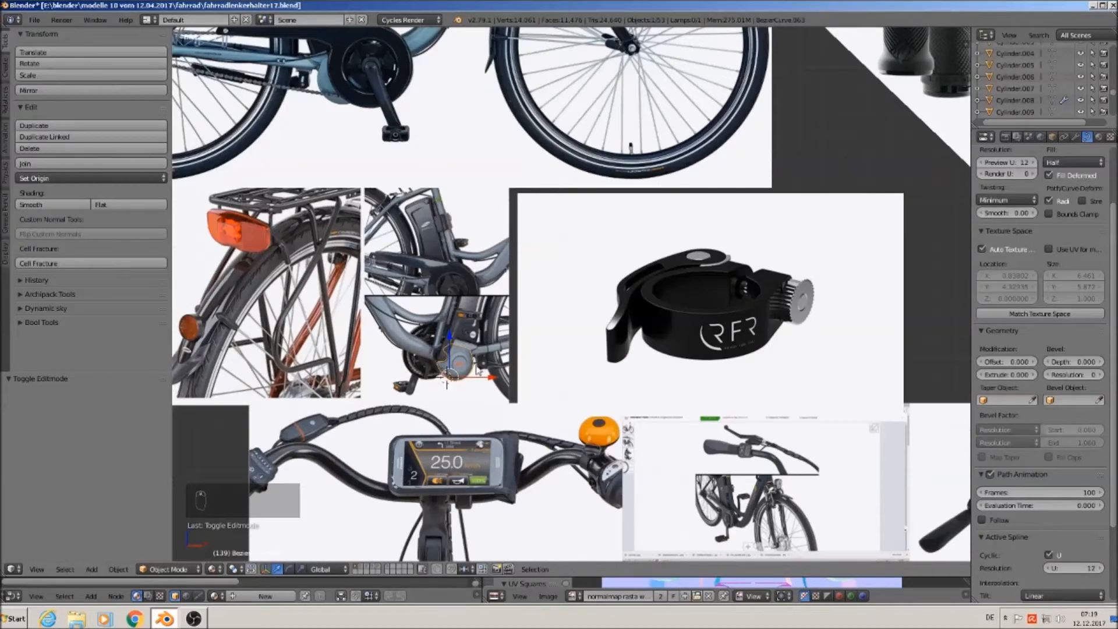
key("g")
key("x")
left_click(180, 359)
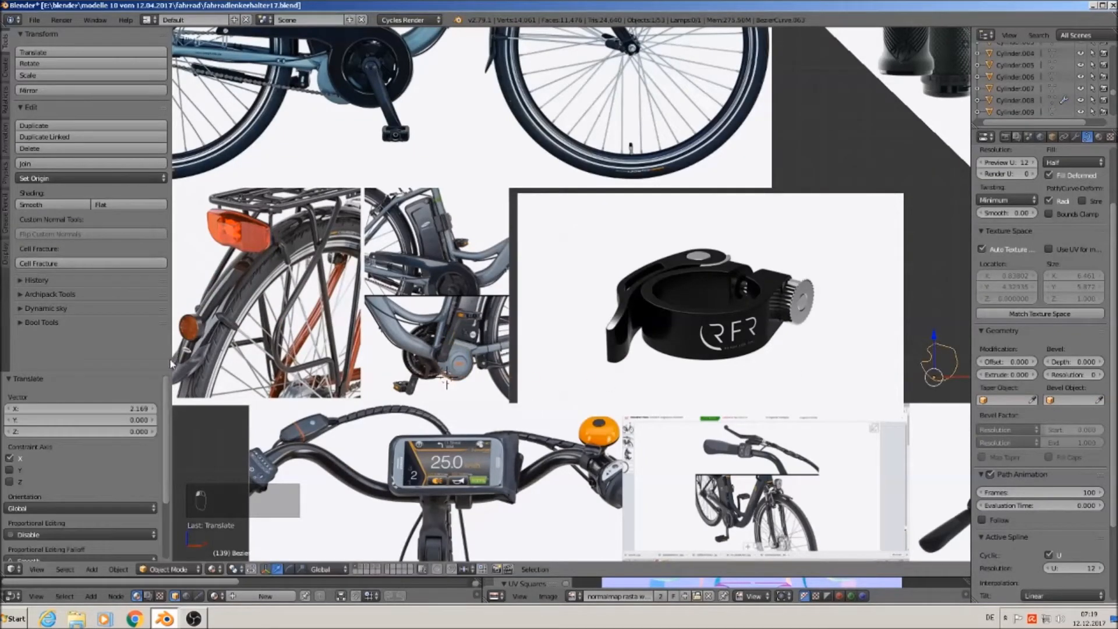
Step: Move the notched curve another 0.286 or so along X to sit beside the original cover outline
middle_click_drag(914, 292, 446, 194, "shift")
scroll(449, 207, "up", 10)
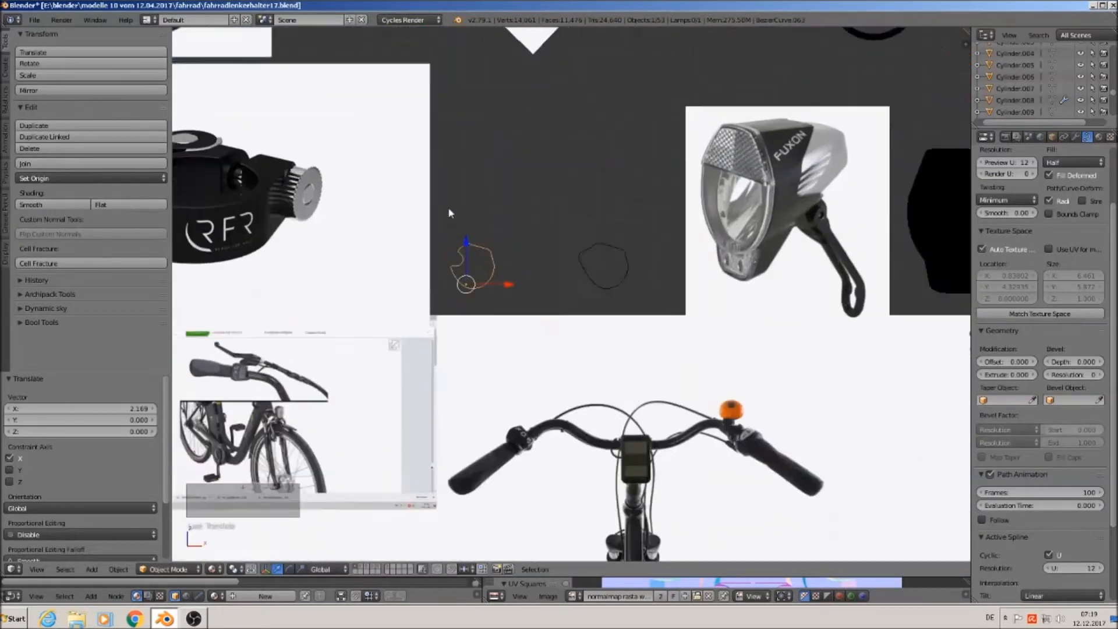
middle_click_drag(509, 286, 482, 206, "shift")
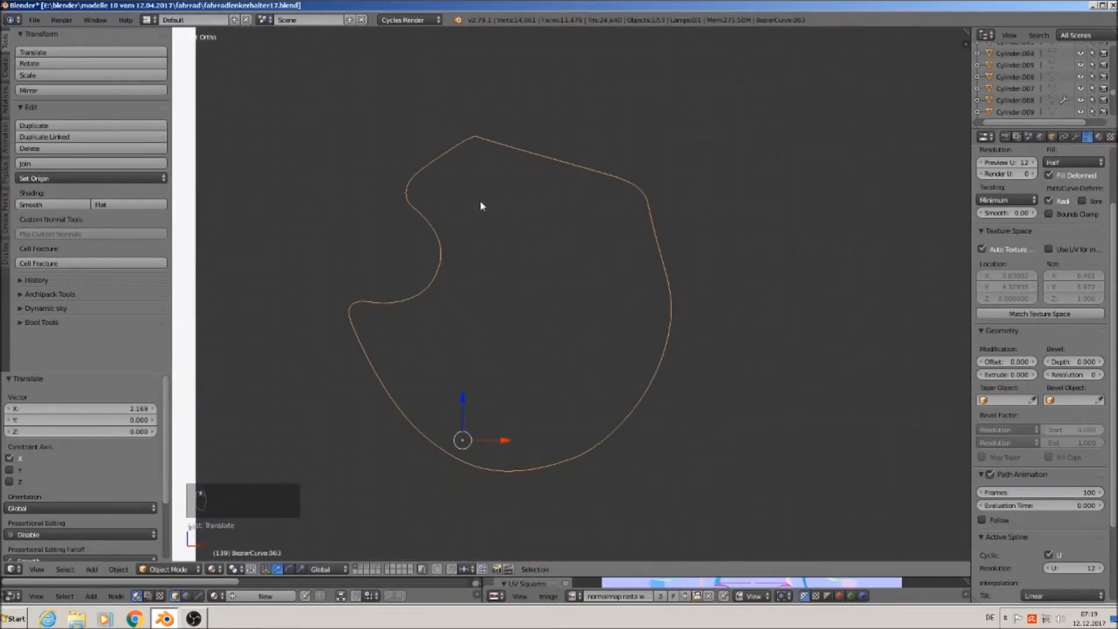
scroll(515, 380, "down", 6)
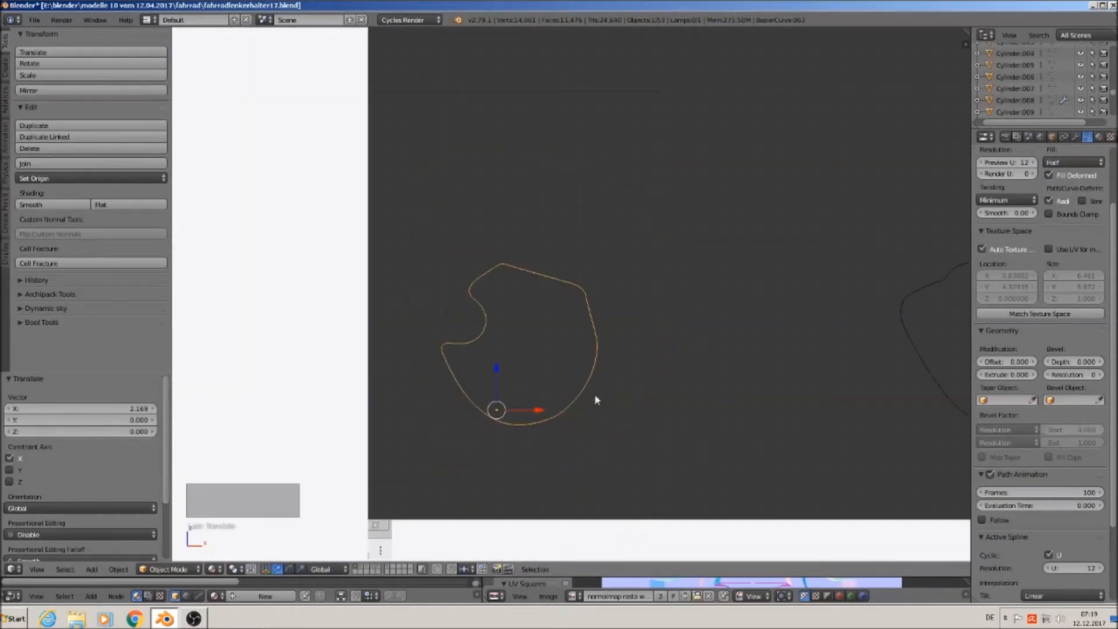
left_click_drag(506, 399, 664, 401)
Step: Duplicate both cover outlines and place the copies about 0.353 higher along Z
right_click(700, 338, "shift")
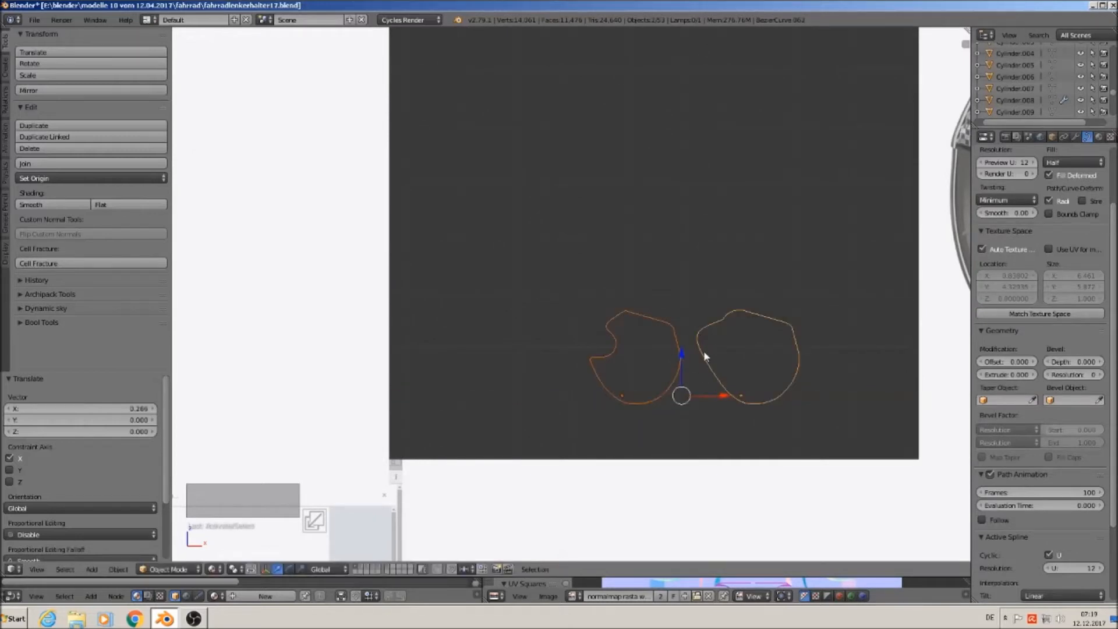
key("shift+d")
key("z")
left_click(682, 161)
Step: Convert the two duplicated outline curves to meshes
right_click(660, 195)
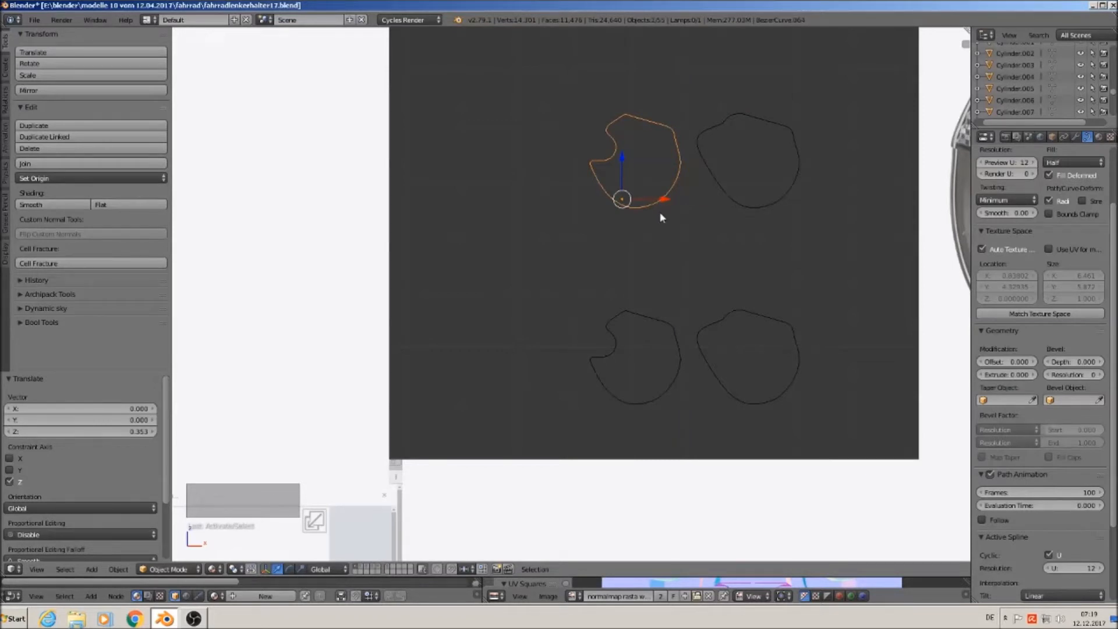
key("alt+c")
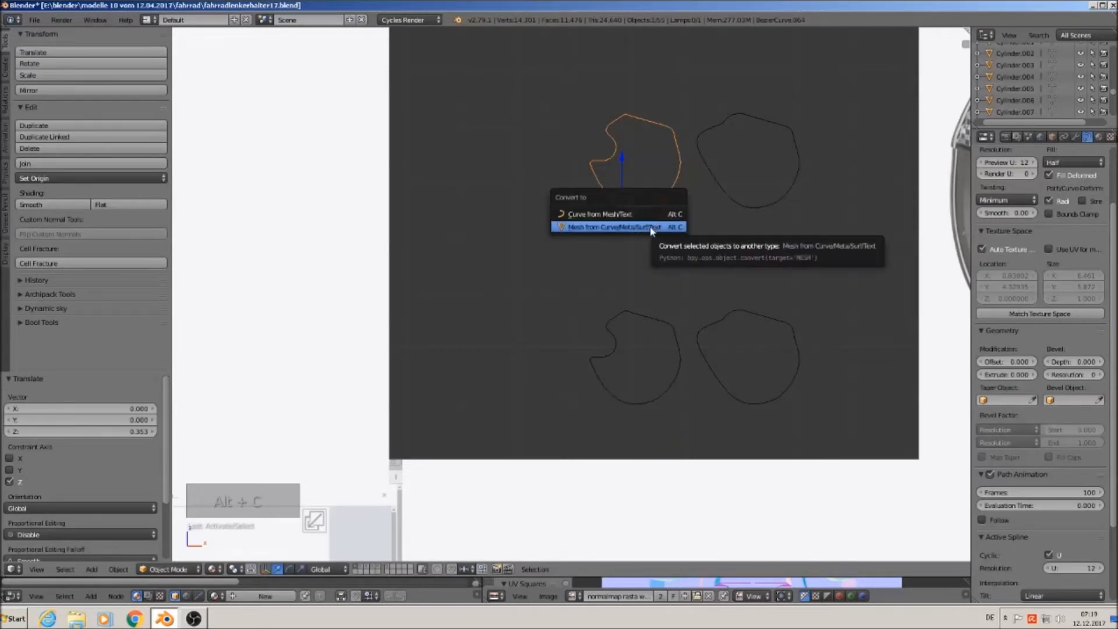
left_click(651, 228)
right_click(732, 202)
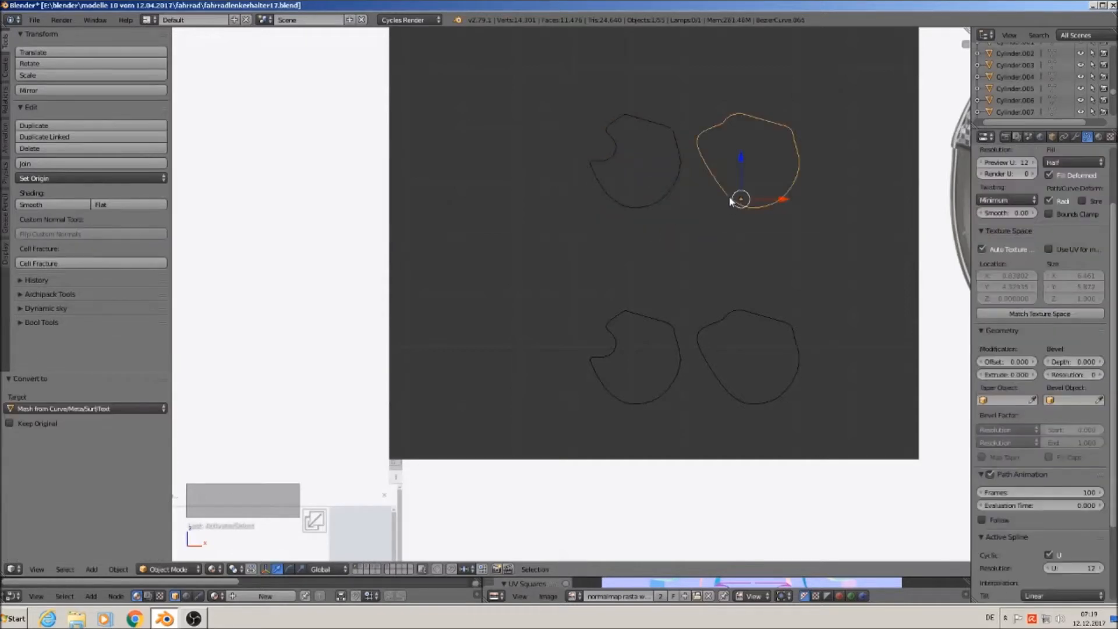
key("alt+c")
left_click(733, 196)
Step: Extrude all vertices of the full cover outline mesh about 0.052 along Y into a side wall
middle_click_drag(733, 199, 488, 276, "shift")
scroll(536, 247, "up", 4)
scroll(500, 260, "up", 2)
scroll(501, 263, "down", 2)
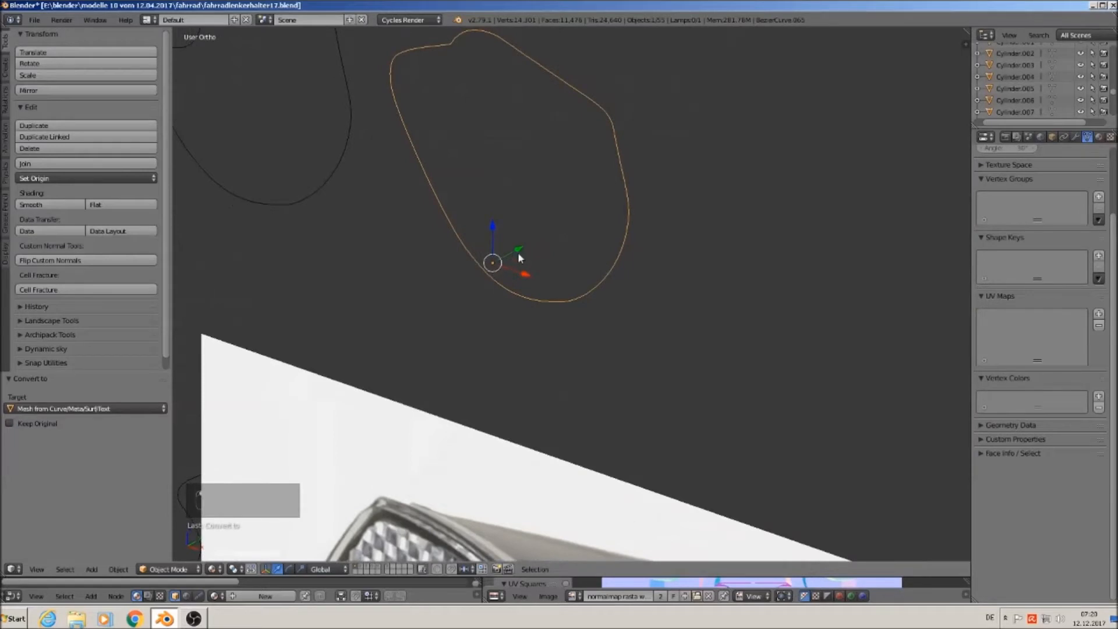
key("Tab")
left_click(335, 569)
middle_click_drag(649, 217, 619, 337, "shift")
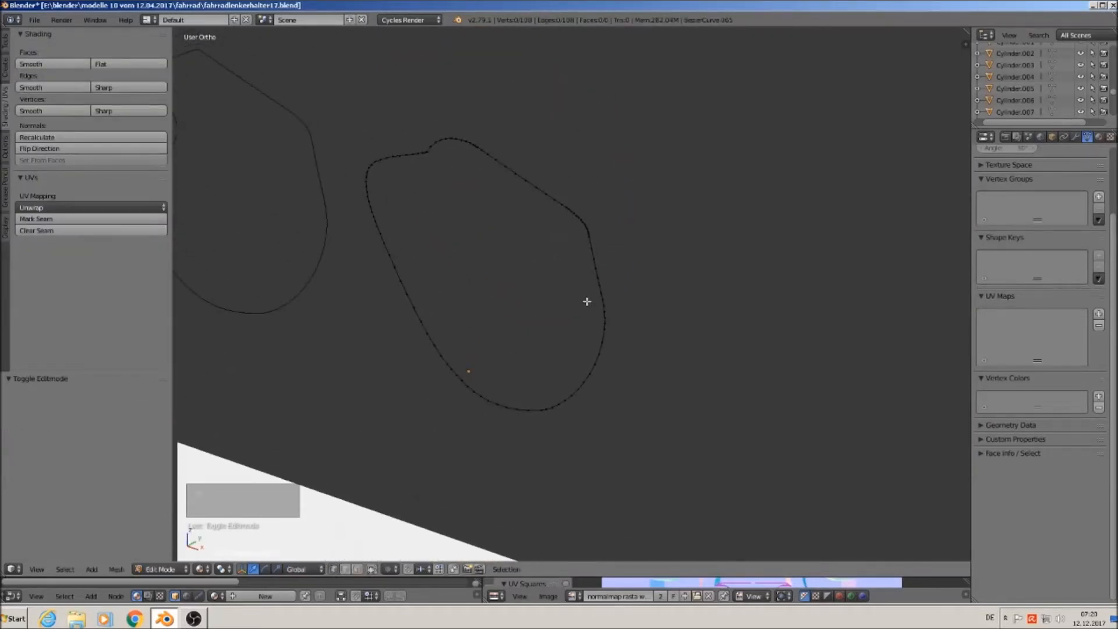
key("a")
key("e")
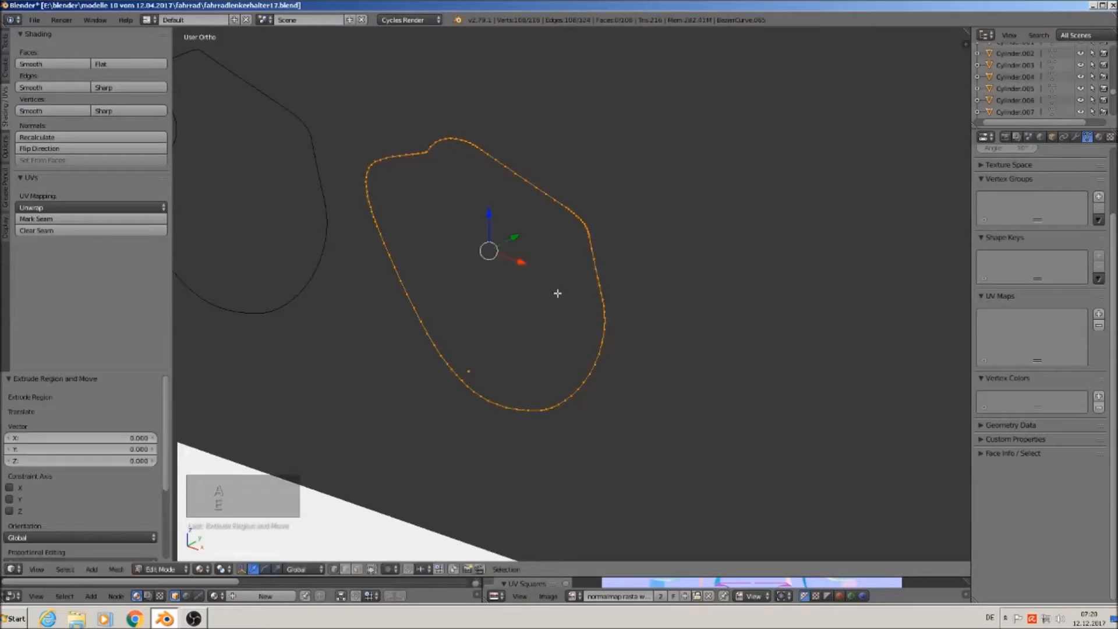
key("y")
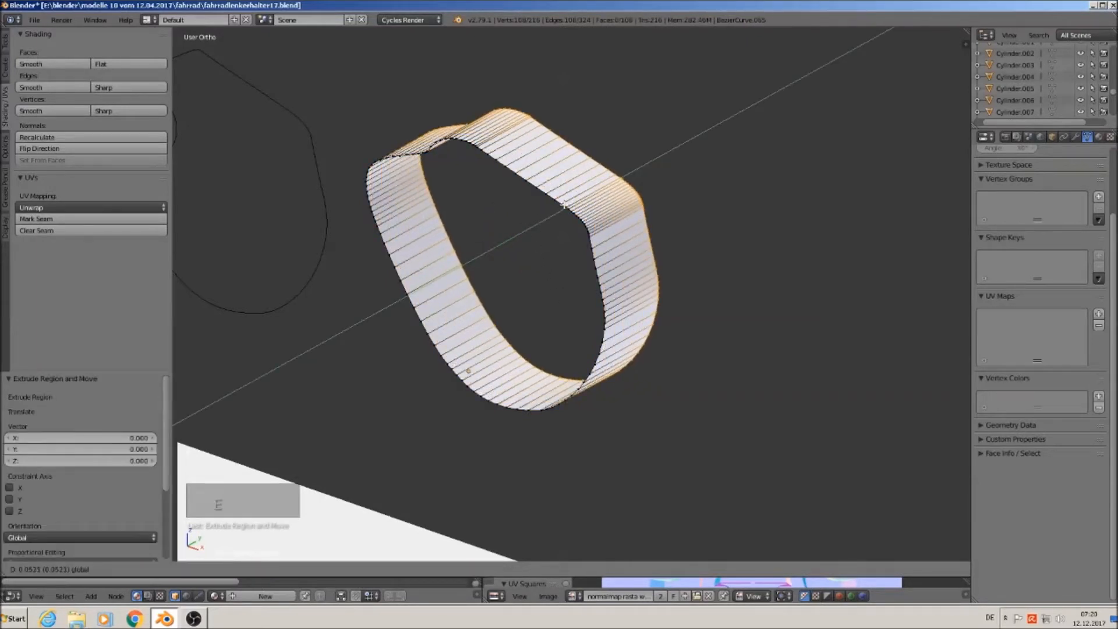
left_click(580, 238)
Step: Cap the back and front openings of the extruded cover outline with faces and leave mesh editing
key("f")
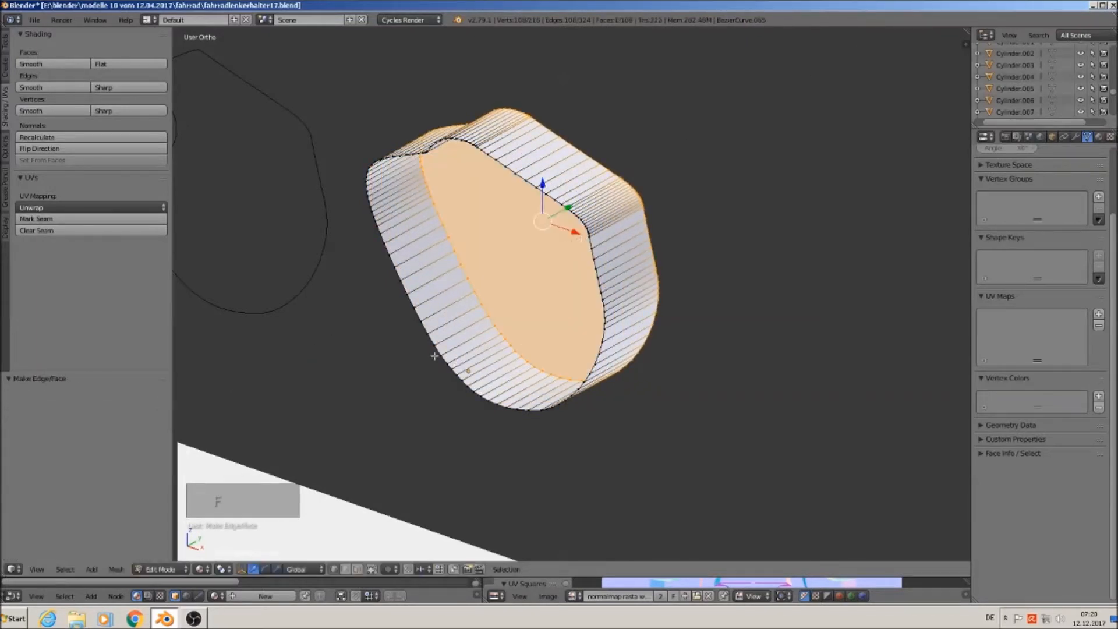
key("f")
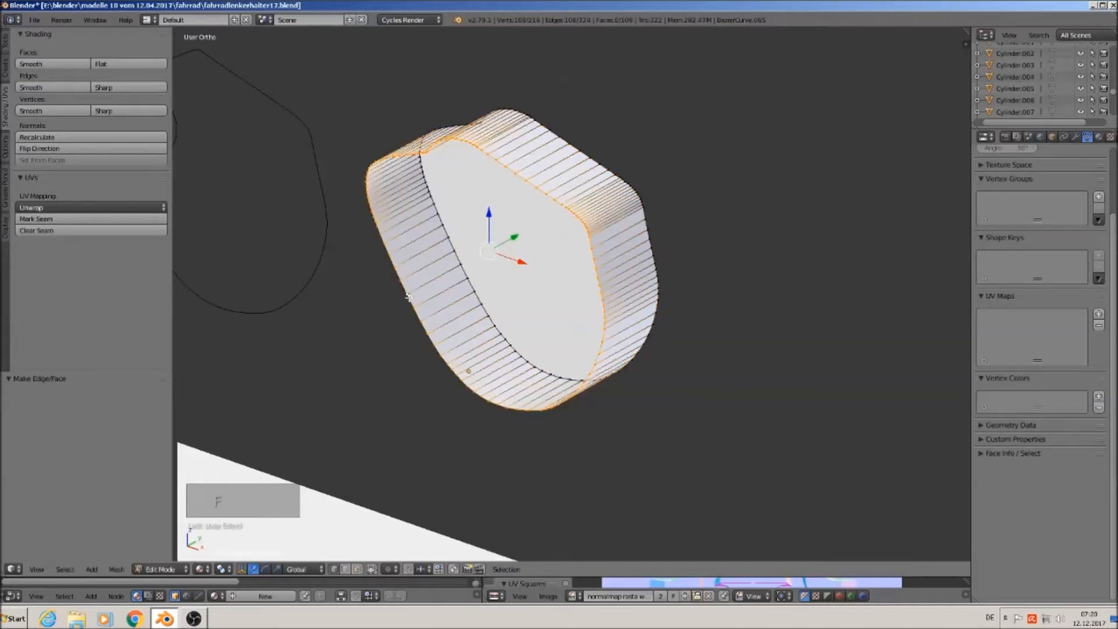
key("Tab")
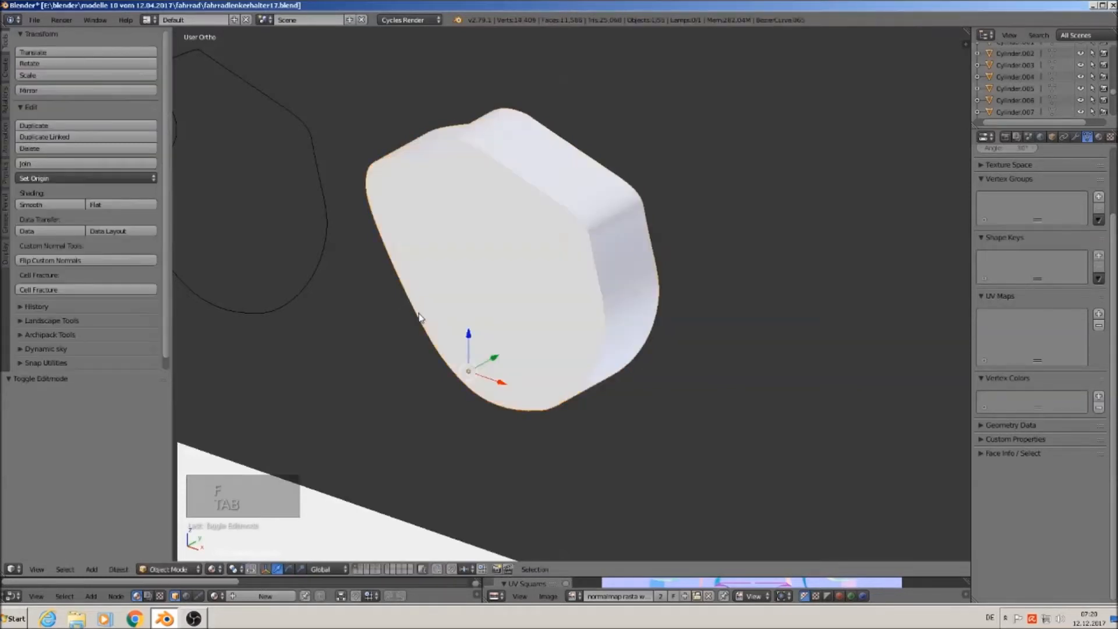
scroll(420, 315, "down", 3)
middle_click_drag(453, 337, 505, 299)
scroll(505, 299, "down", 1)
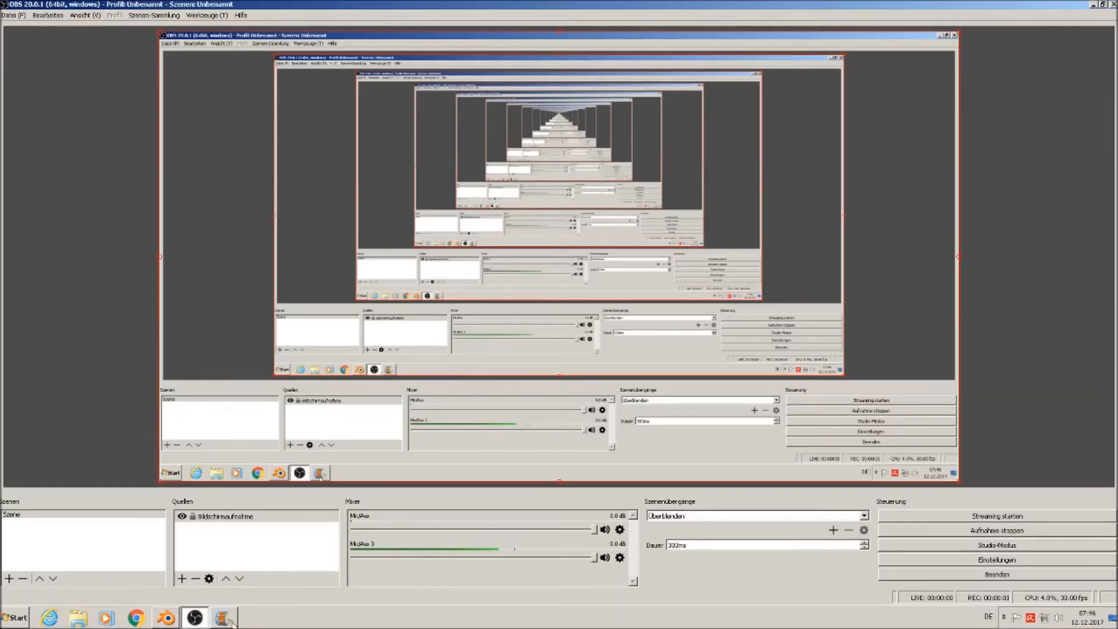
Step: Switch back to Blender and extrude the notched outline mesh inward, scaling the new loop to about 0.587
left_click(166, 618)
scroll(514, 411, "up", 5)
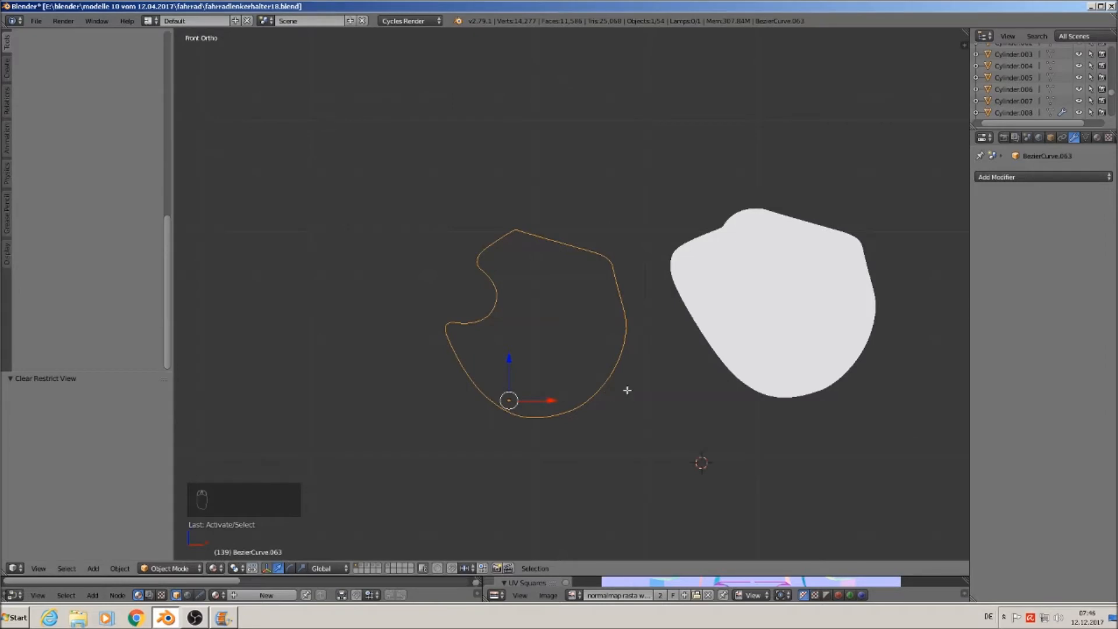
key("Tab")
key("e")
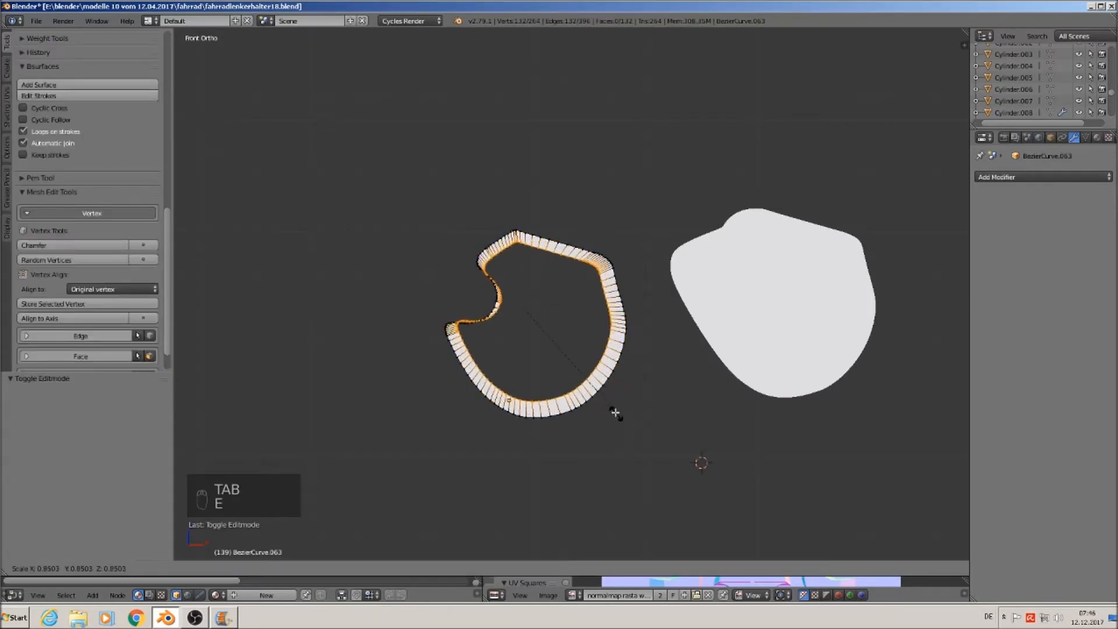
left_click(582, 388)
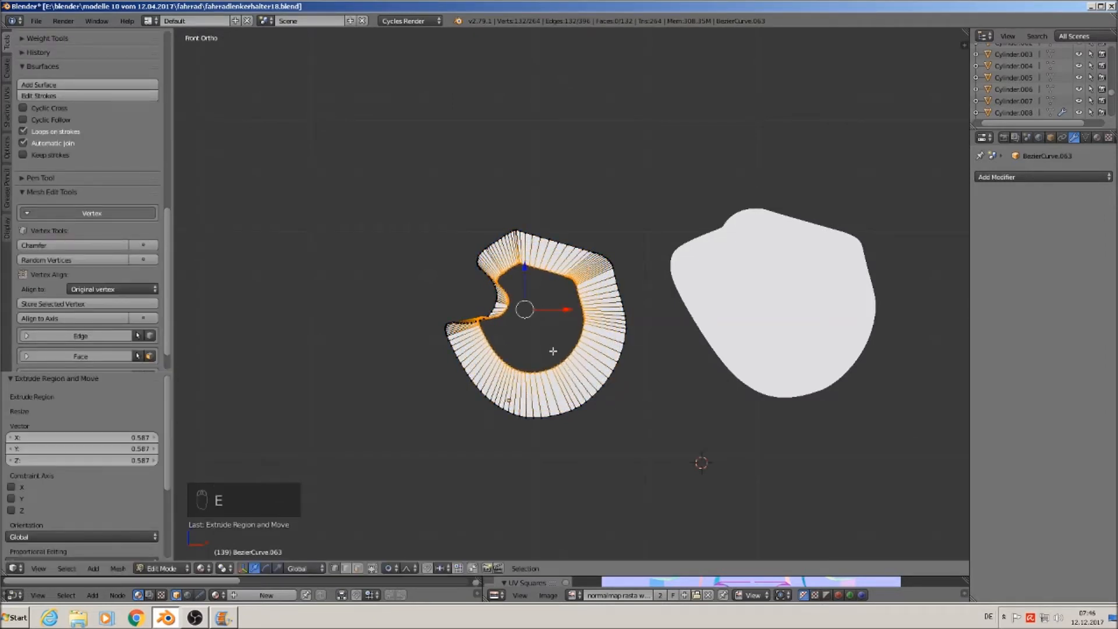
Step: Move the notched outline's inner loop about 0.010 in X and -0.009 in Z, away from the notch
key("g")
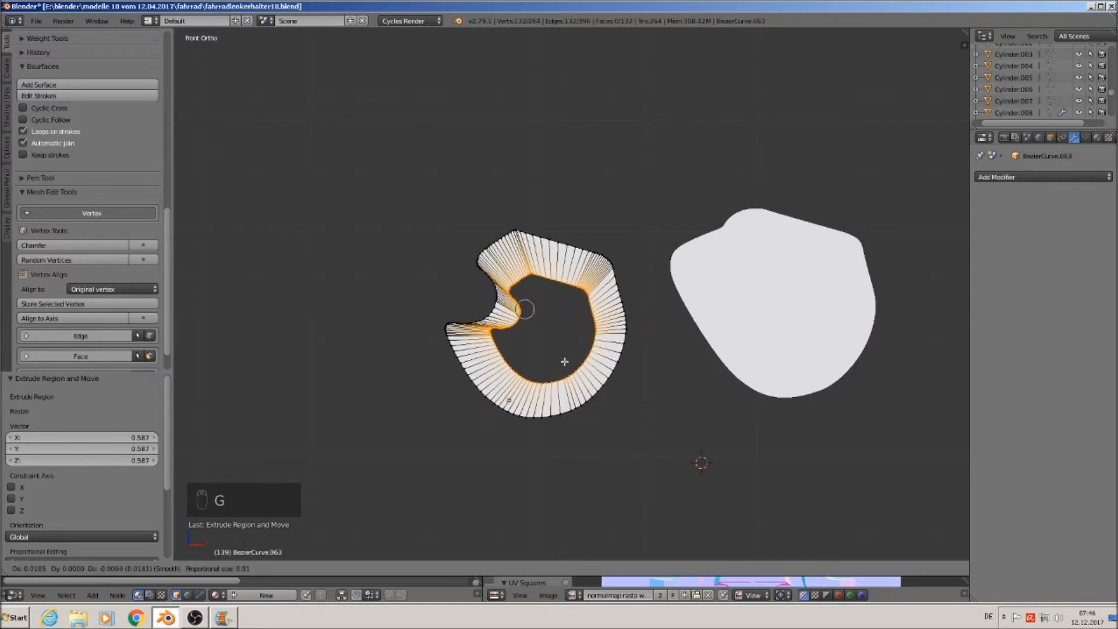
left_click(564, 362)
key("KP_0")
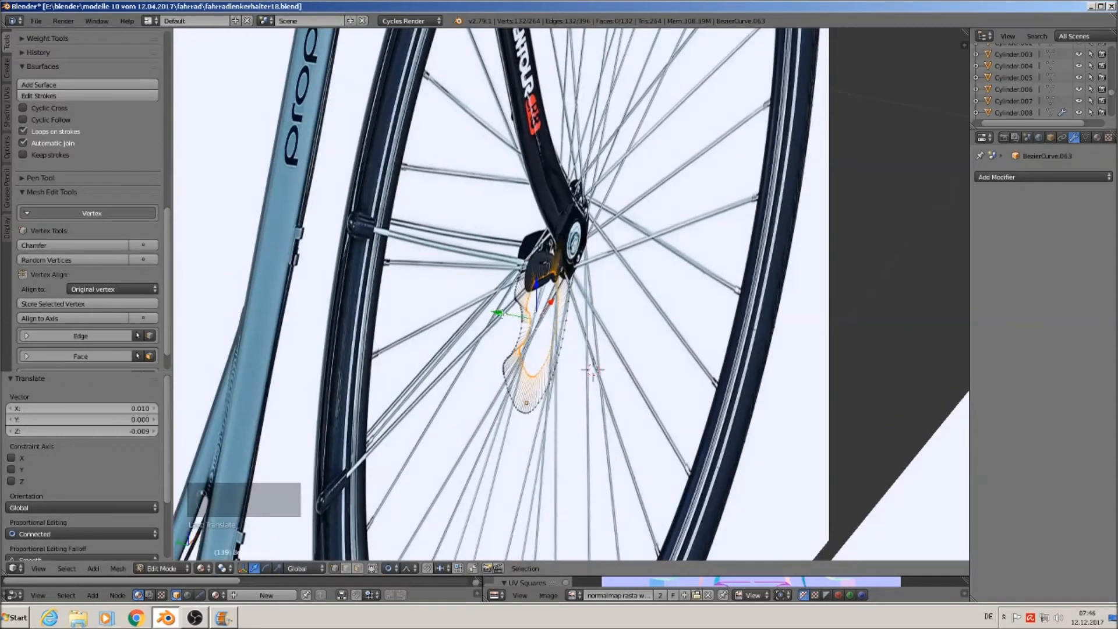
Step: Move the notched outline's inner loop into its final place and fill it with a face
key("g")
left_click(518, 322)
middle_click_drag(518, 321, 430, 322)
middle_click_drag(497, 326, 532, 345)
key("f")
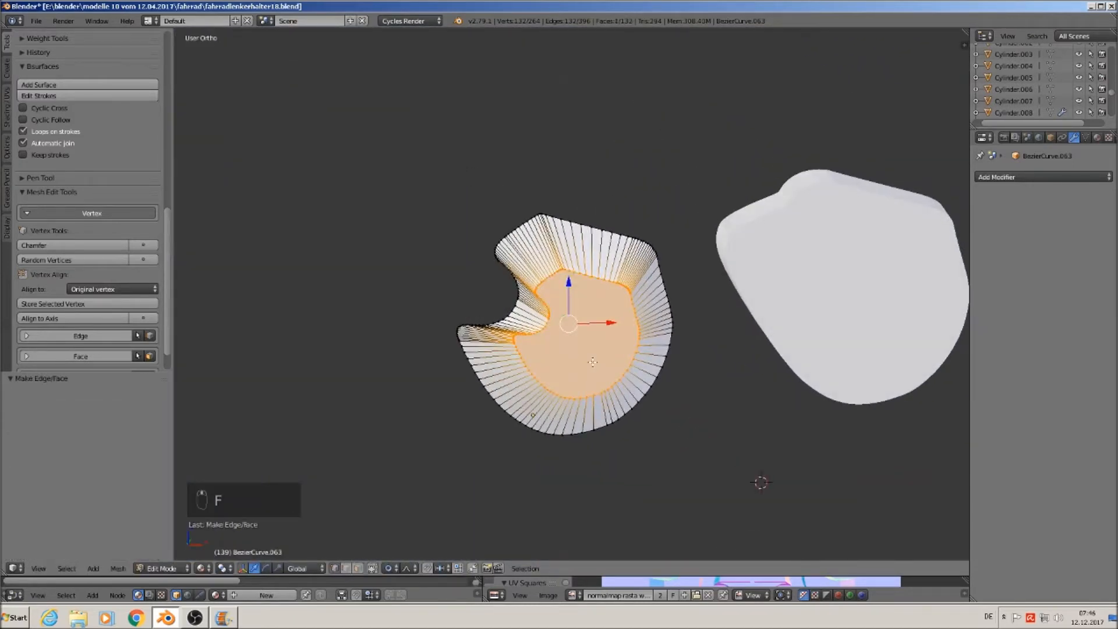
scroll(629, 342, "up", 2)
scroll(633, 378, "up", 1)
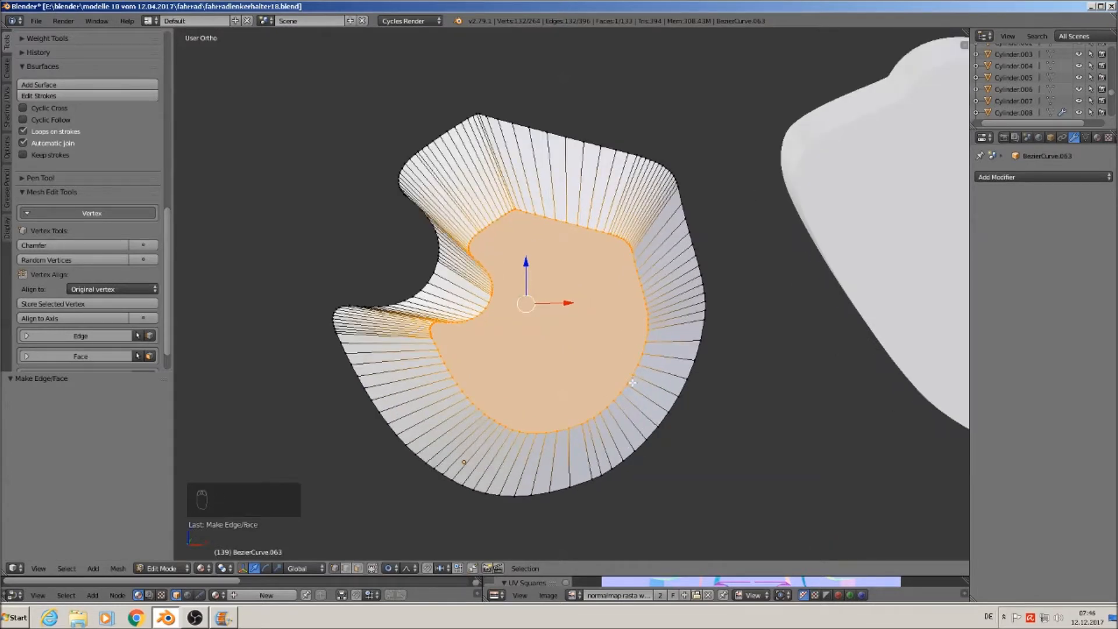
Step: Bevel the edges around the notched cover's inner face and leave mesh editing
key("ctrl+b")
left_click(671, 420)
key("Tab")
middle_click_drag(670, 419, 620, 405)
scroll(620, 405, "down", 3)
key("KP_1")
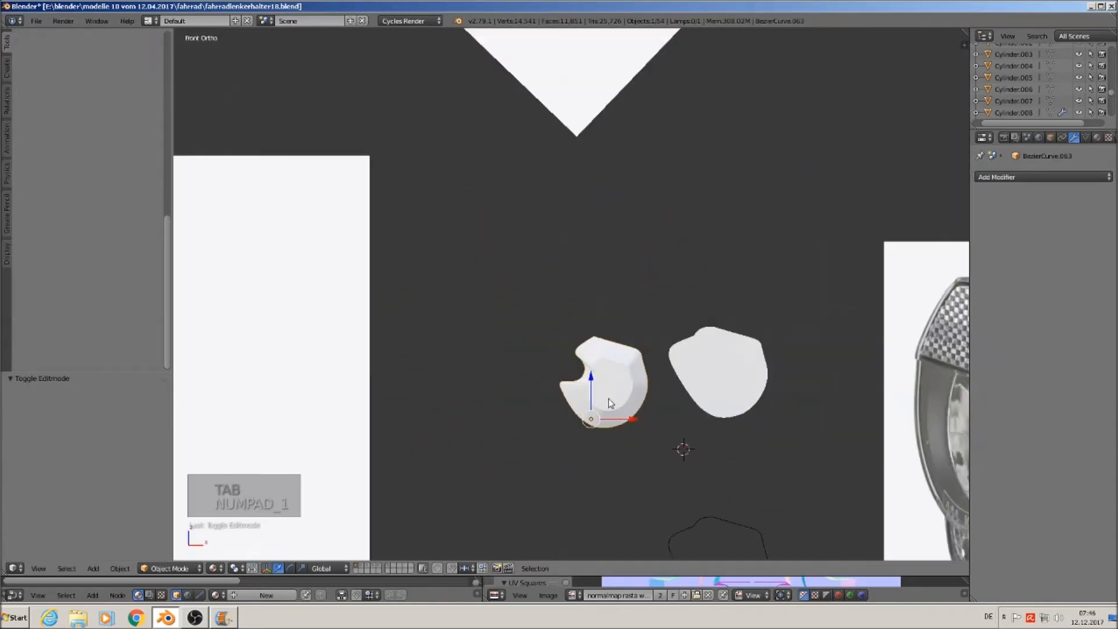
Step: Move the leftover outline curve beneath the two cover parts to another layer
scroll(625, 424, "down", 5)
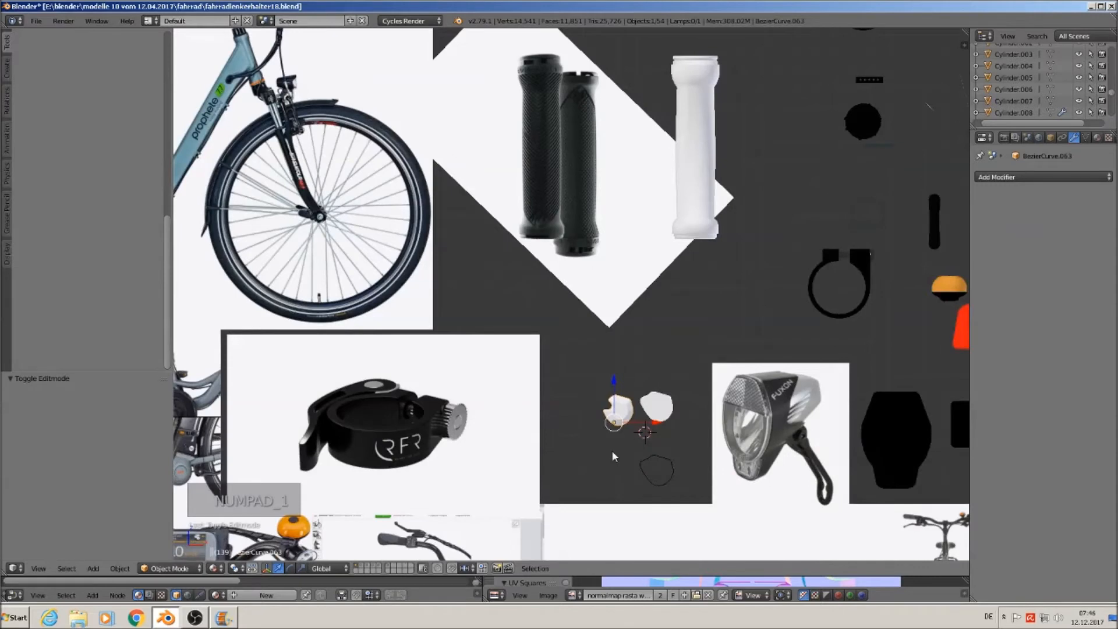
middle_click_drag(611, 449, 697, 383, "shift")
right_click(730, 398)
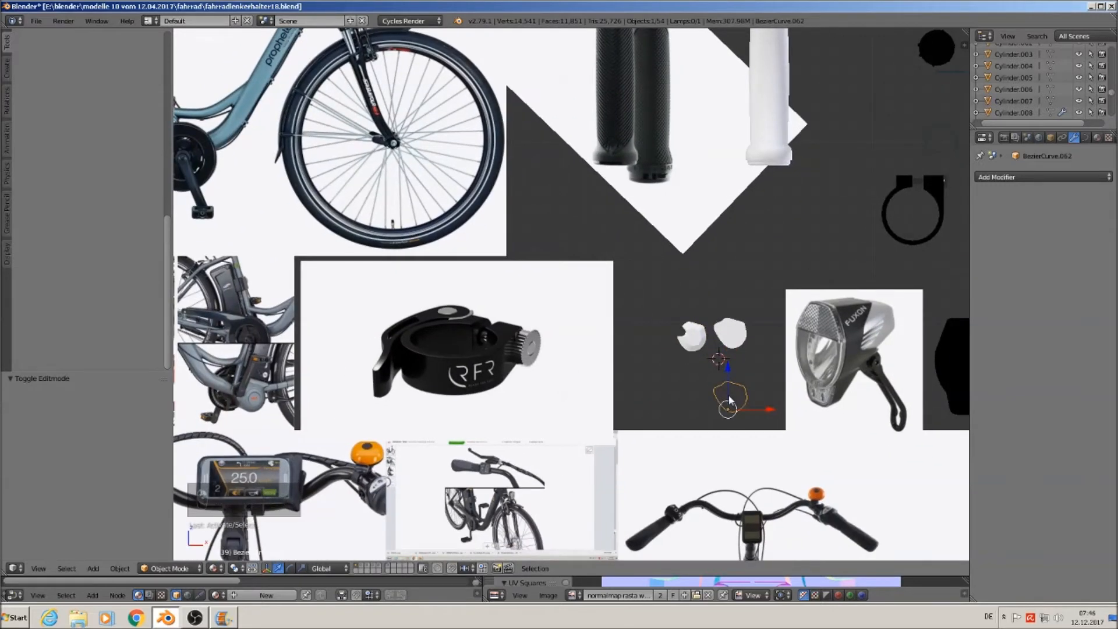
key("m")
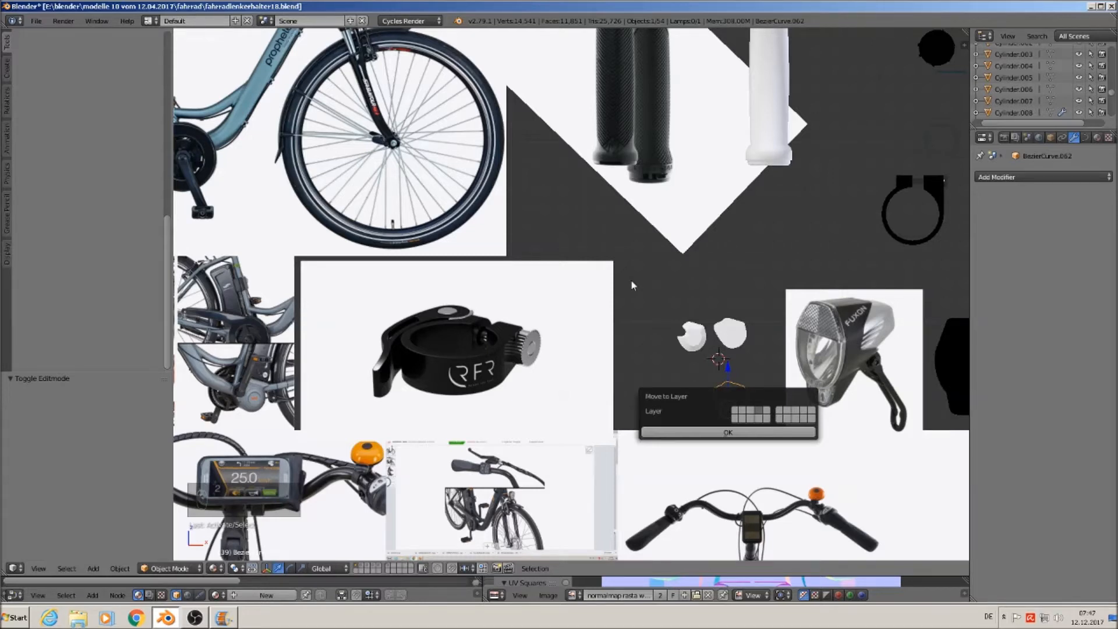
left_click(707, 432)
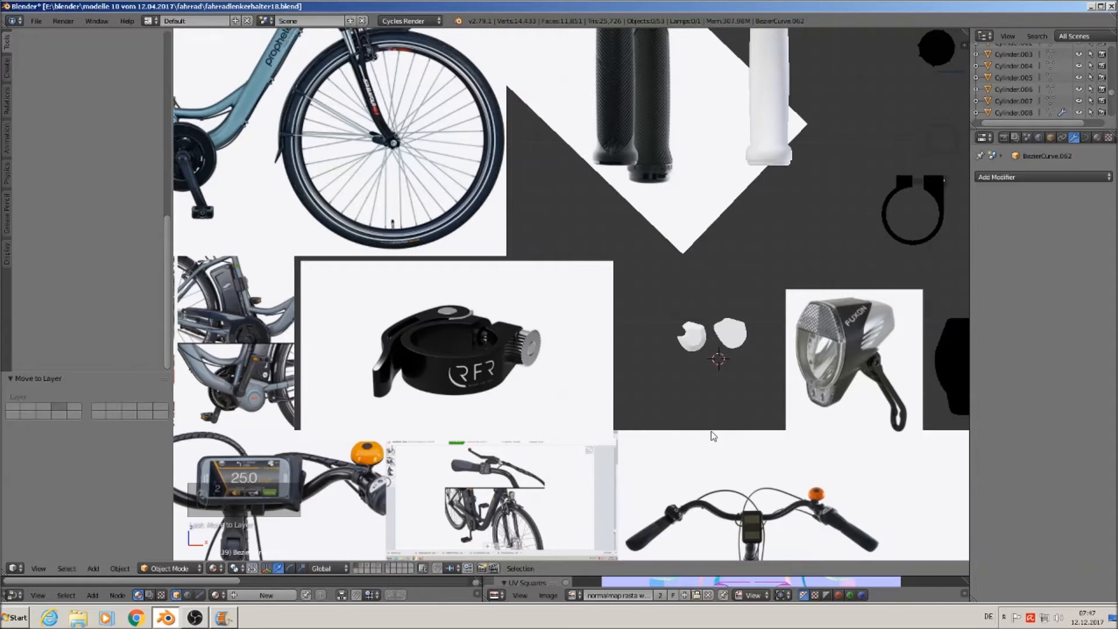
Step: Add a cube beneath the black bracket beside the AEG motor in the reference photo and scale it to about 0.016
scroll(495, 382, "down", 3)
scroll(443, 378, "up", 2)
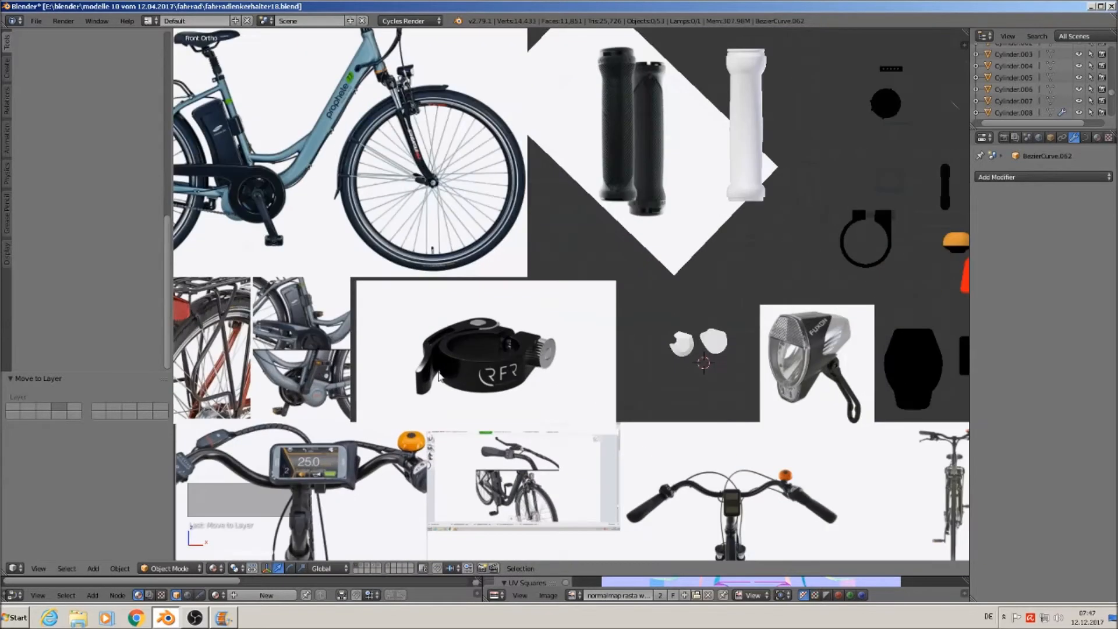
scroll(318, 394, "up", 6)
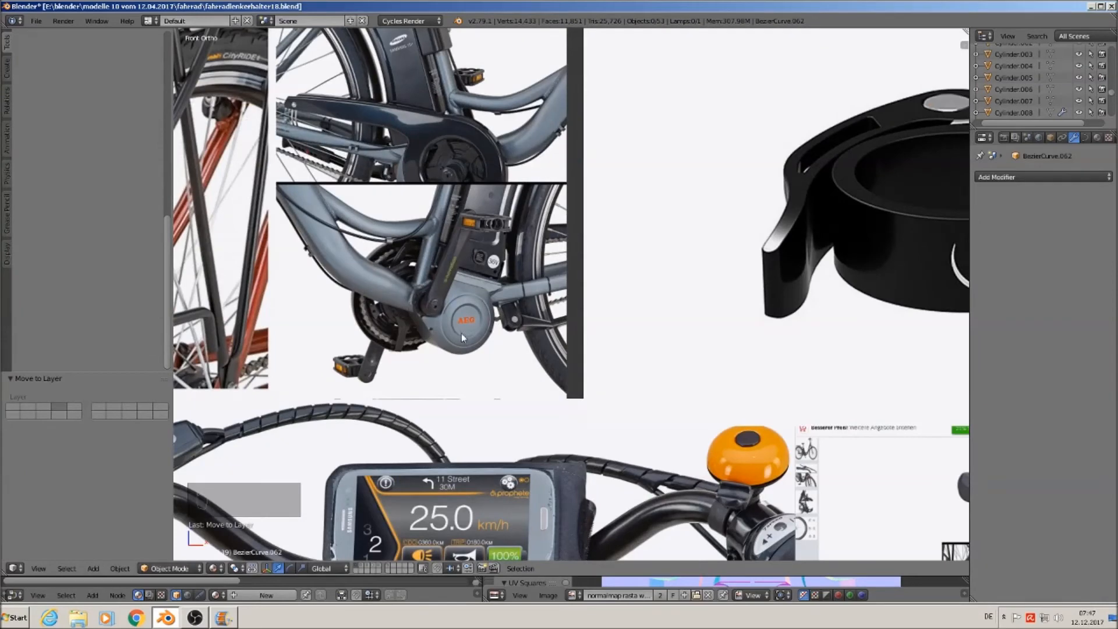
scroll(461, 333, "up", 3)
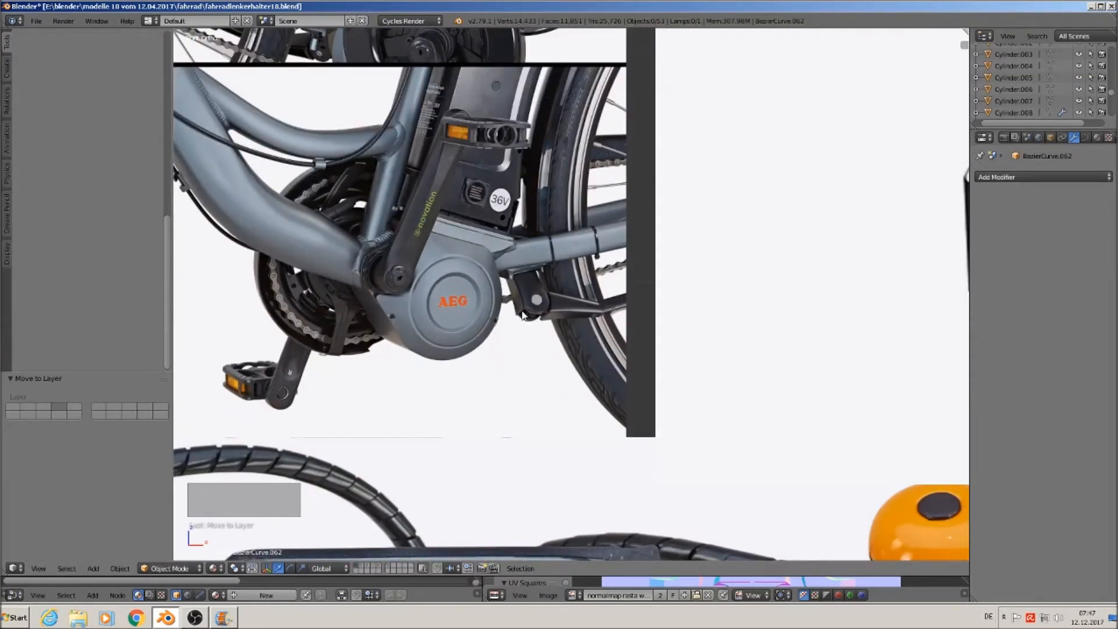
scroll(553, 337, "up", 1)
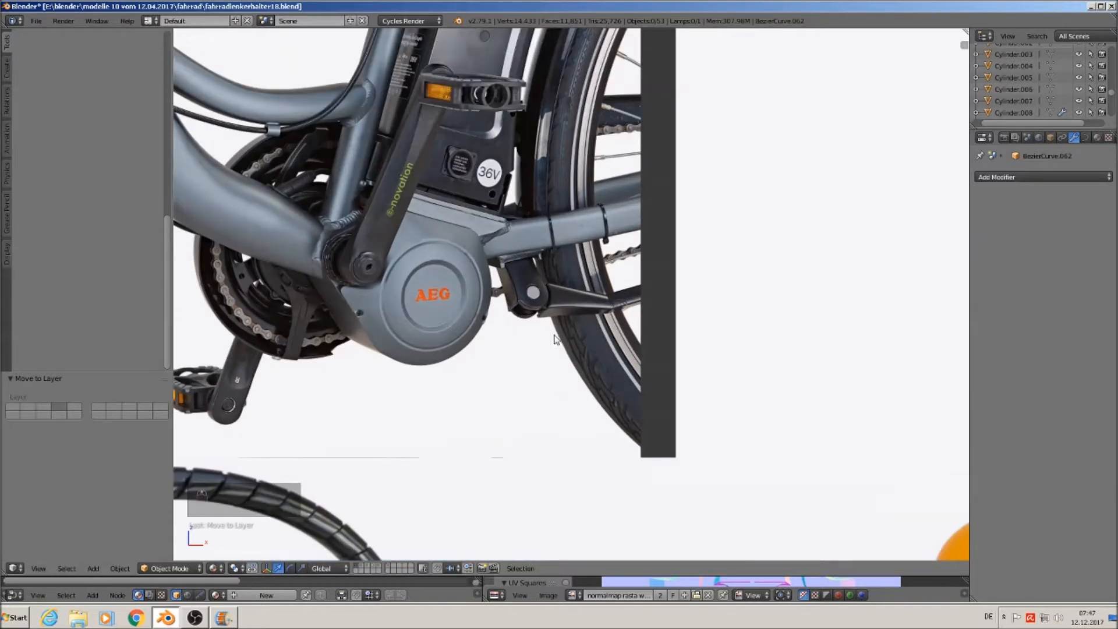
scroll(556, 343, "up", 1)
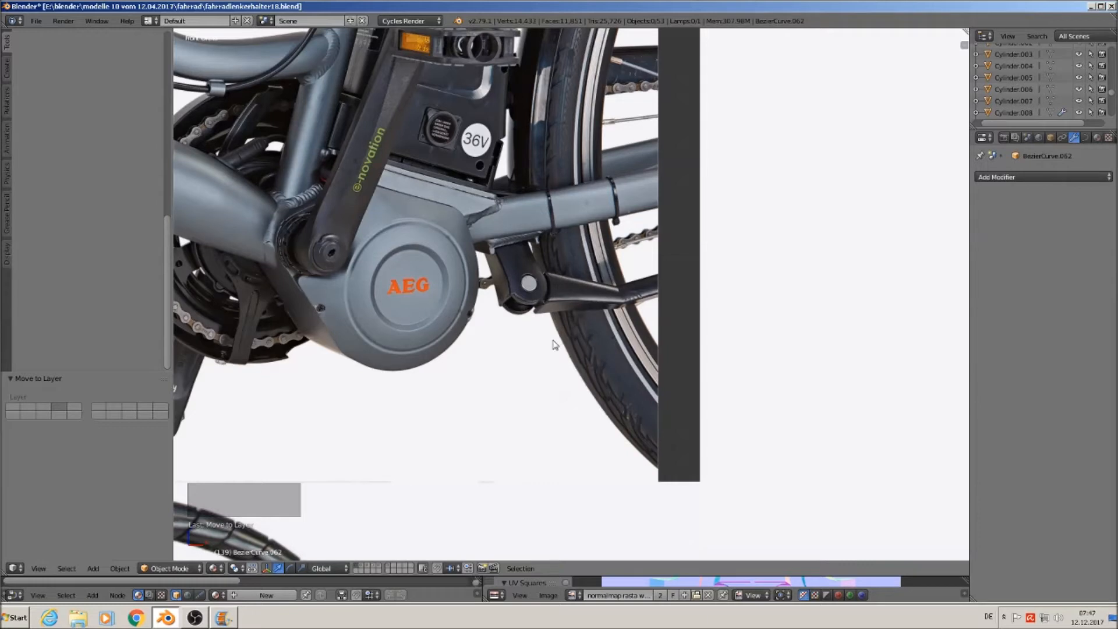
left_click(95, 569)
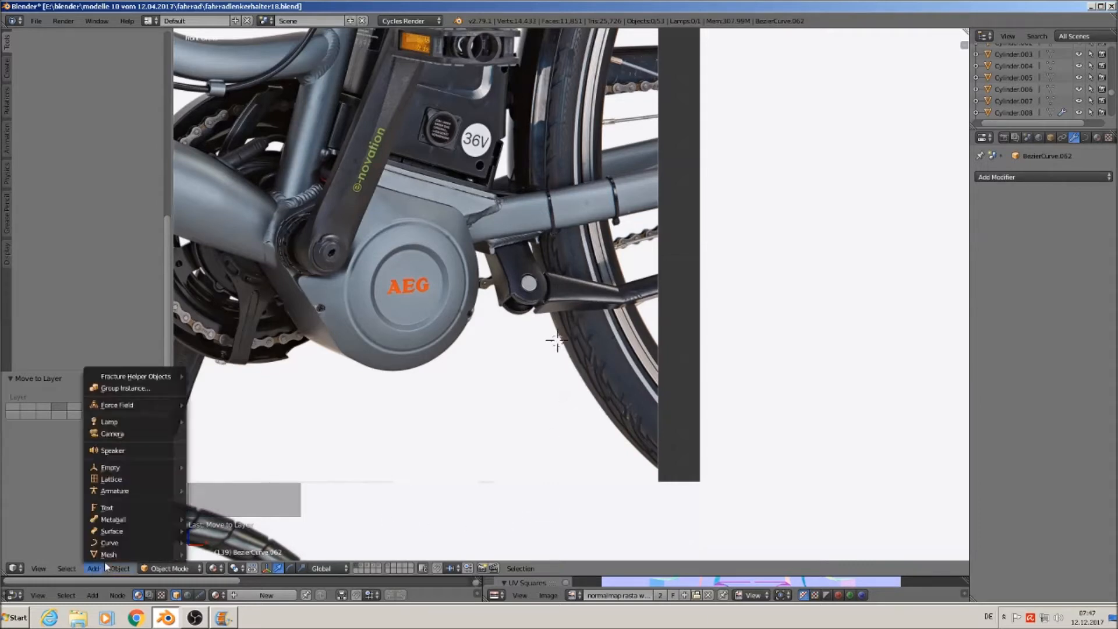
mouse_move(109, 554)
left_click(219, 288)
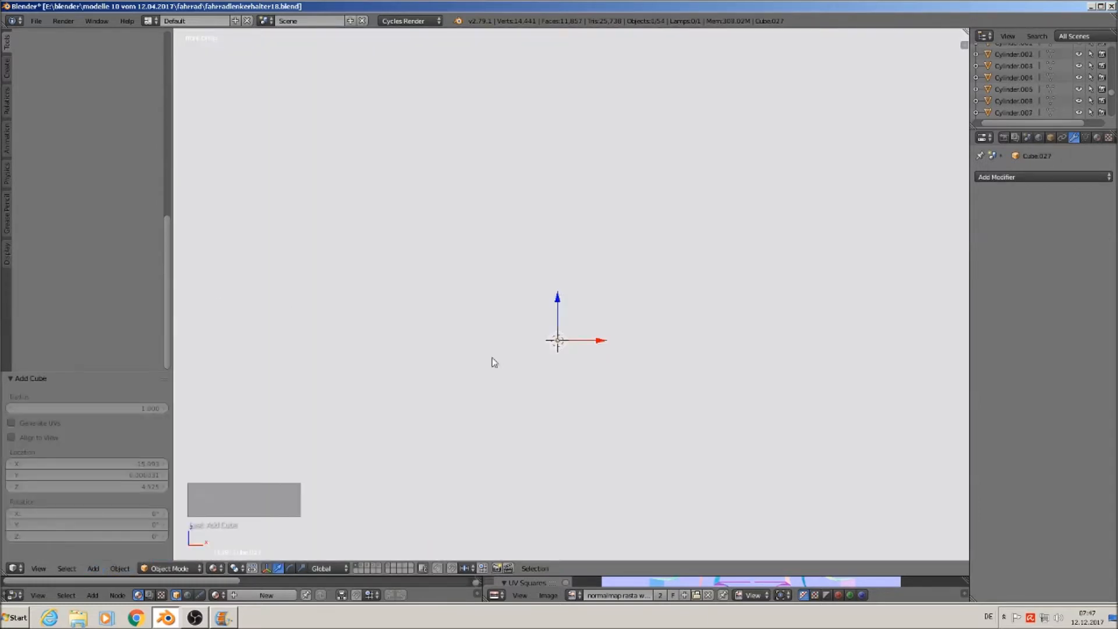
key("s")
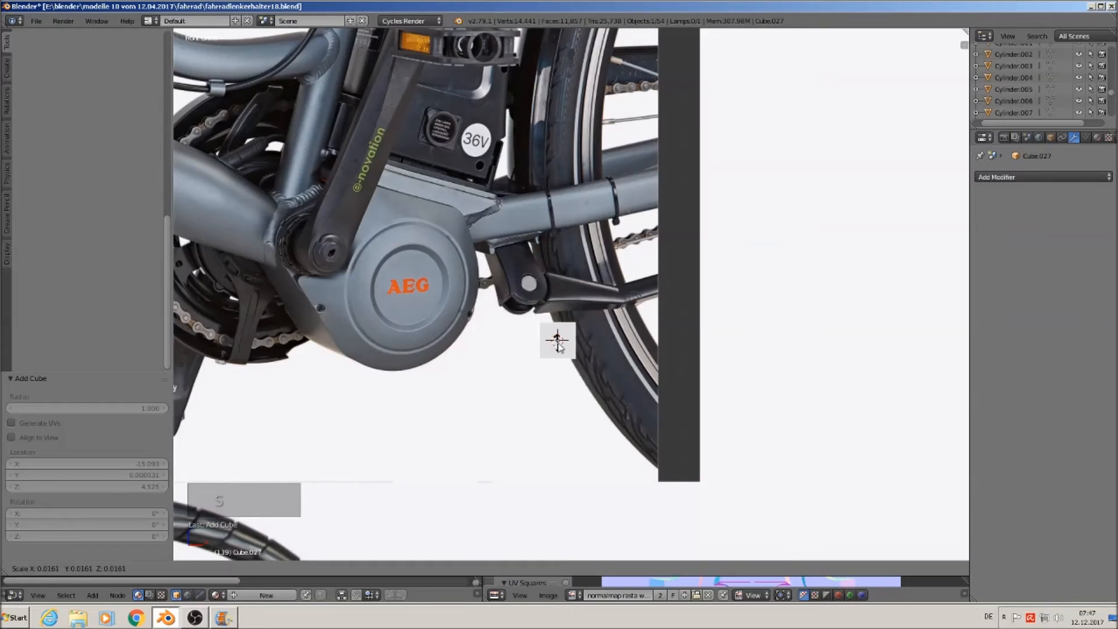
left_click(558, 344)
Step: Stretch the cube along X into a bar and shift it about 0.021 in X, then along Y
key("s")
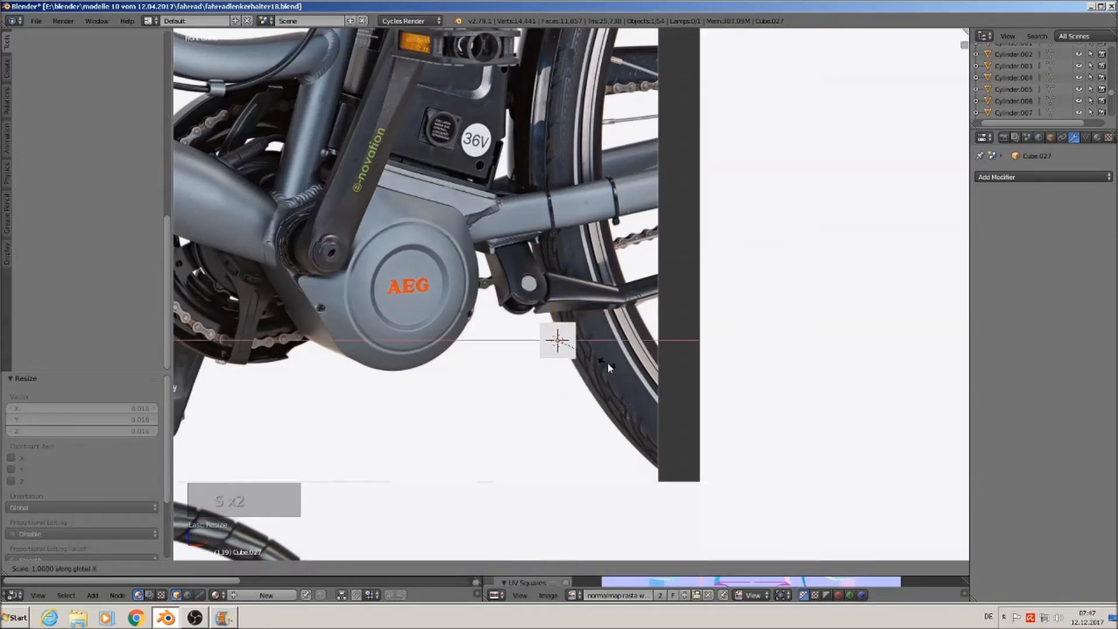
key("x")
left_click(622, 345)
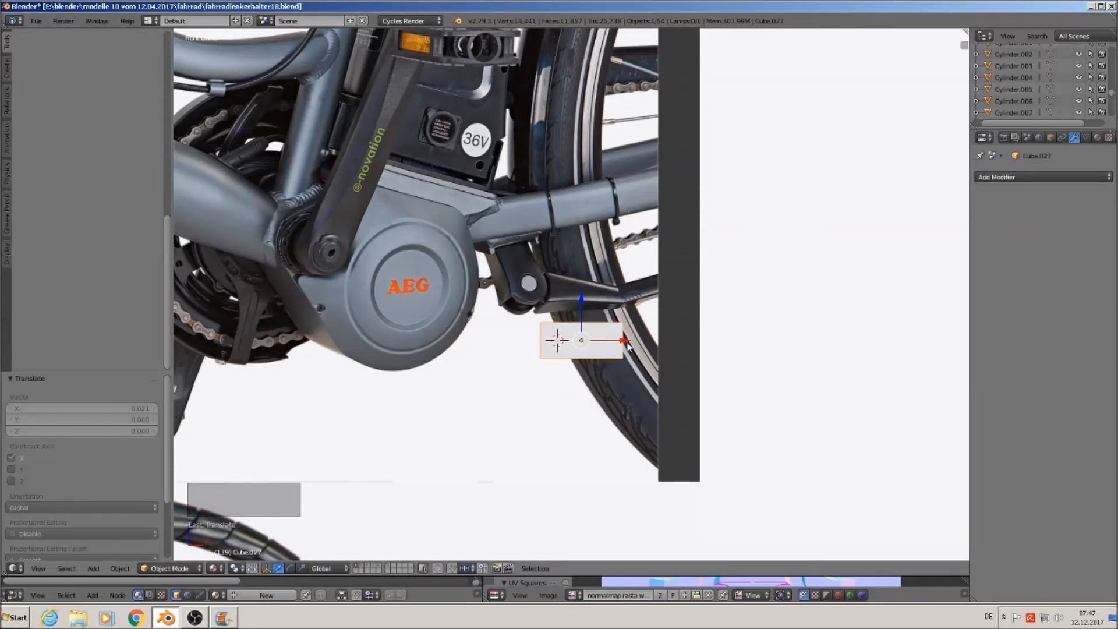
scroll(628, 346, "up", 3)
scroll(593, 367, "down", 3)
middle_click_drag(592, 390, 639, 392)
left_click_drag(515, 308, 558, 383)
middle_click_drag(615, 391, 570, 340)
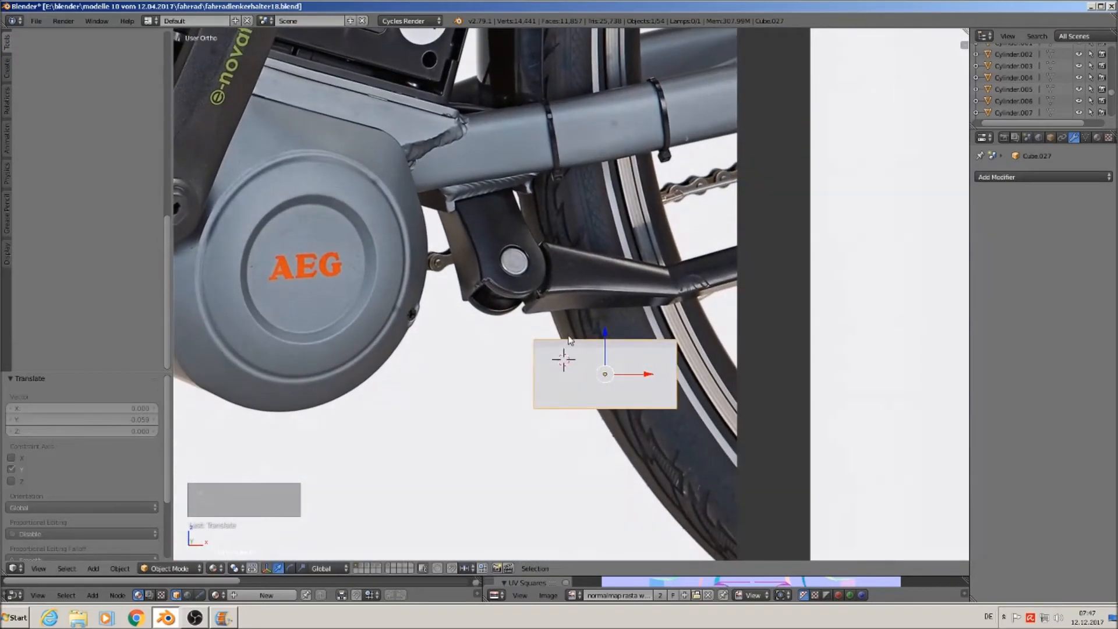
Step: Disable proportional editing and scale the bar's +X end face to about 0.641 to taper the bar
key("Tab")
middle_click_drag(697, 383, 664, 405)
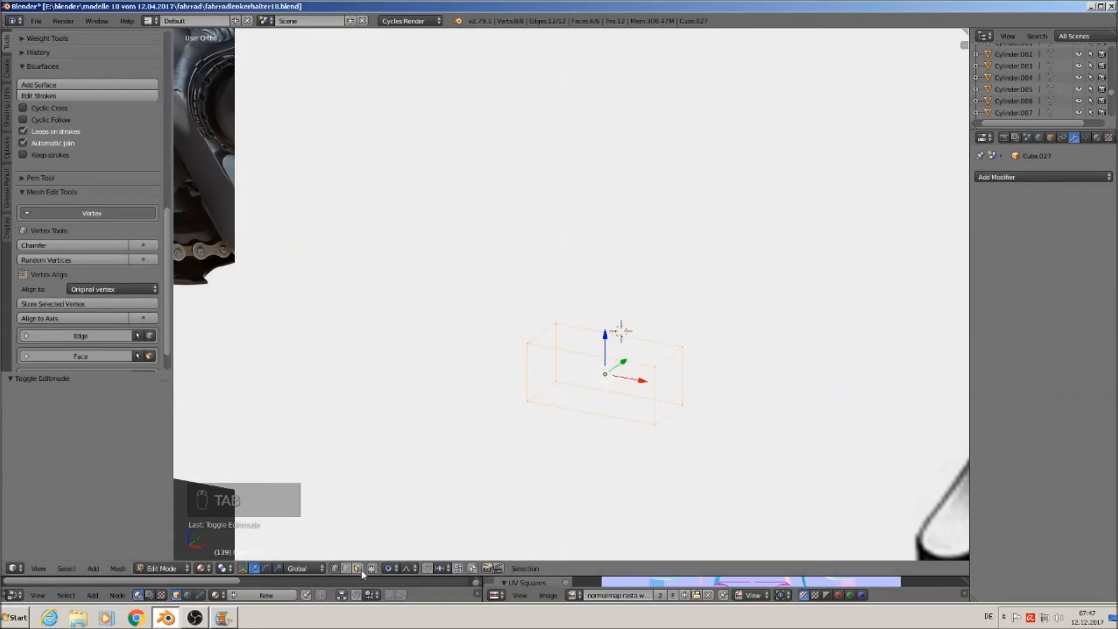
left_click(390, 568)
left_click(401, 514)
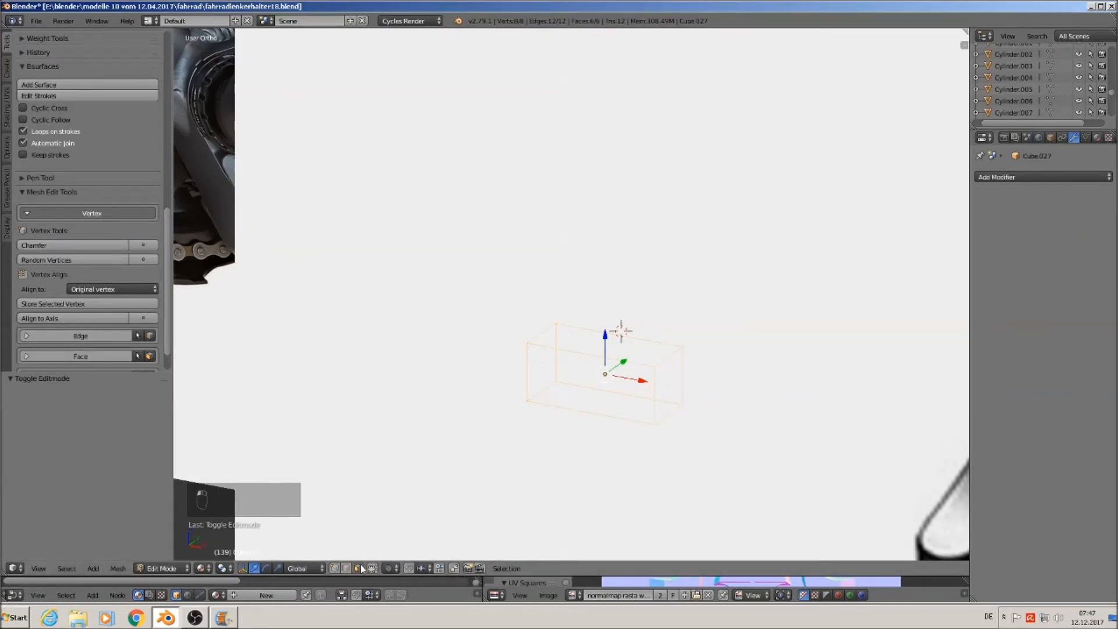
right_click(662, 388)
key("s")
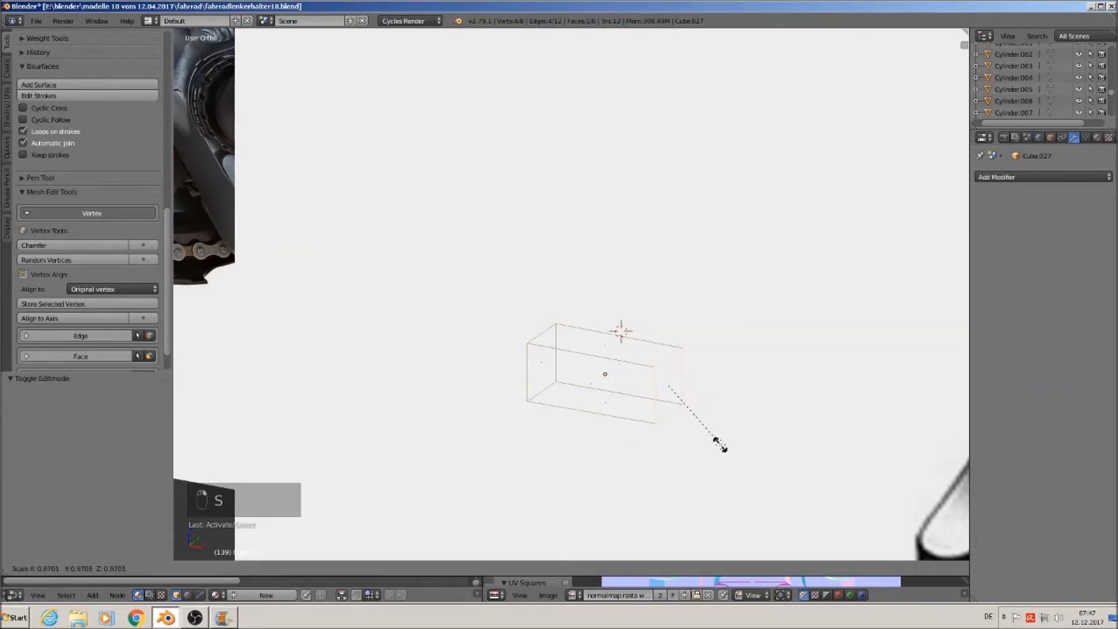
left_click(702, 427)
middle_click_drag(702, 427, 641, 415)
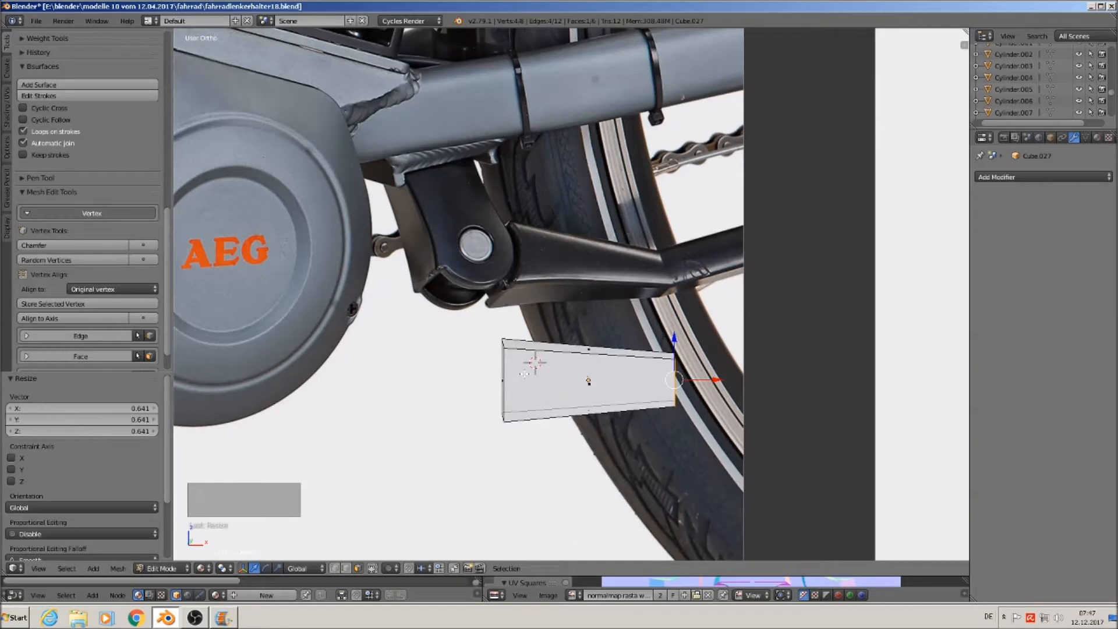
middle_click_drag(496, 411, 526, 392)
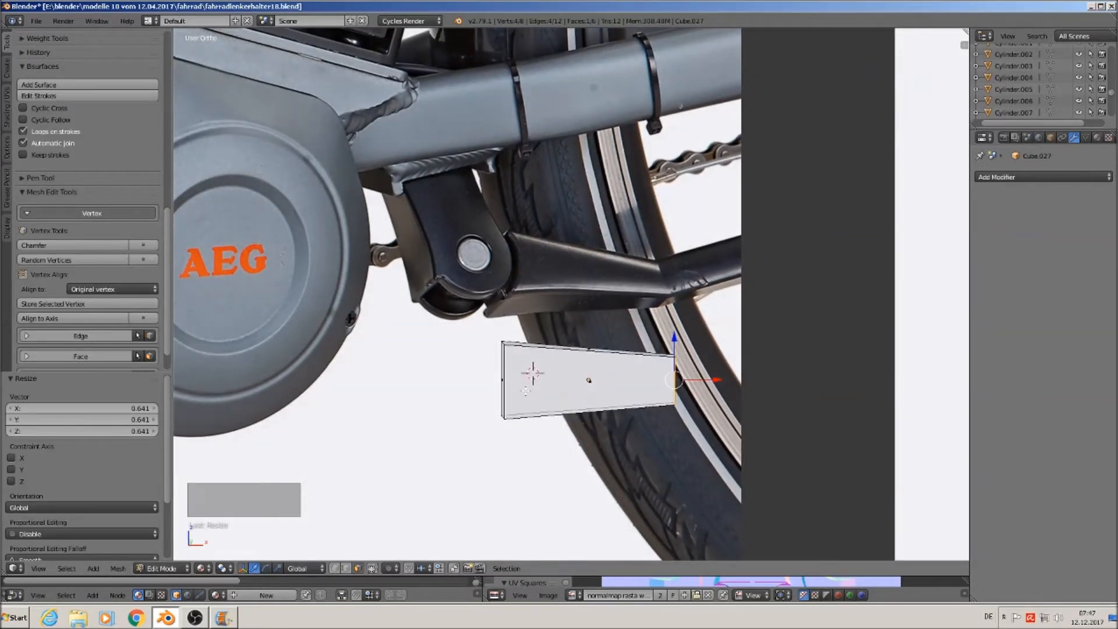
Step: Add five evenly spaced loop cuts running lengthwise along the tapered bar, without sliding them
key("KP_1")
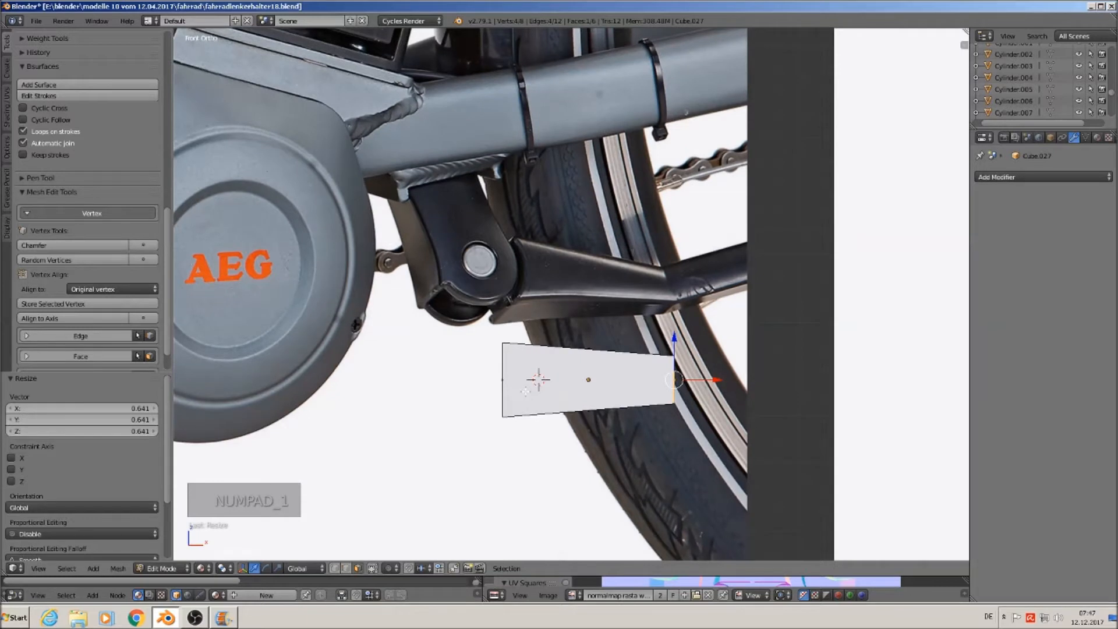
key("ctrl+r")
scroll(525, 392, "up", 3)
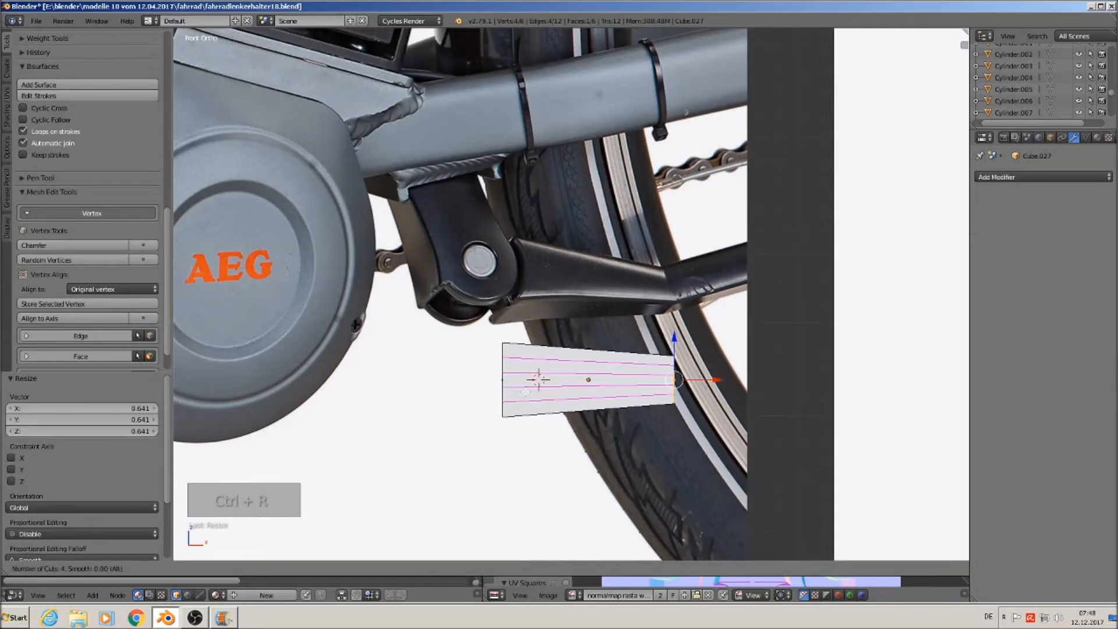
scroll(525, 392, "up", 1)
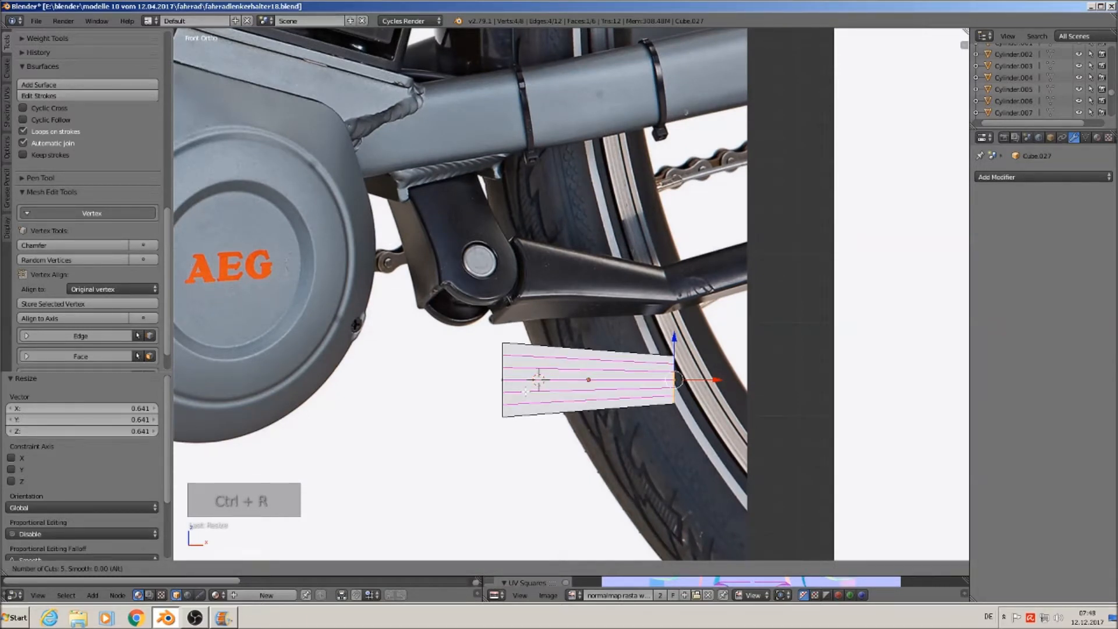
left_click(526, 391)
right_click(526, 390)
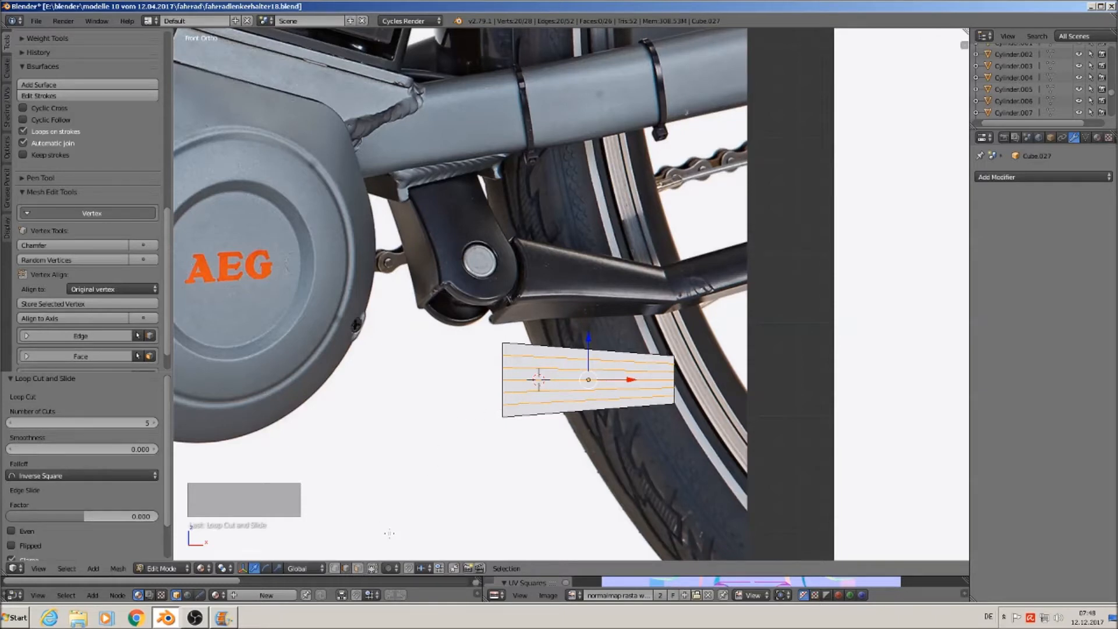
Step: Move the middle edge of the bar's wide end about 0.006 inward along X with Connected proportional editing and an influence size of about 0.02
left_click(389, 568)
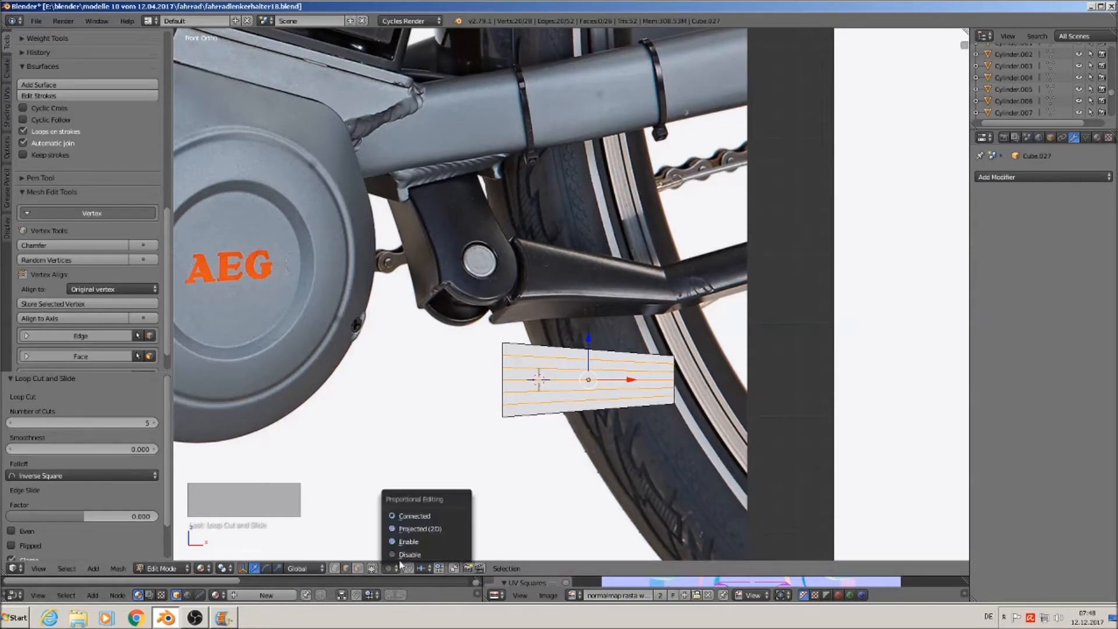
left_click(424, 517)
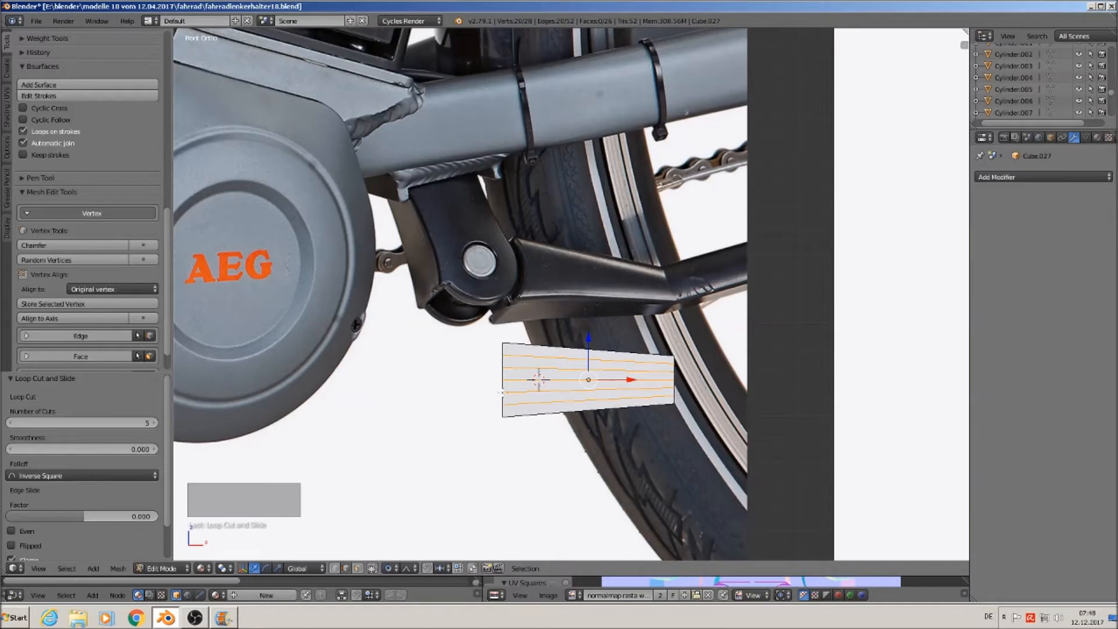
key("a")
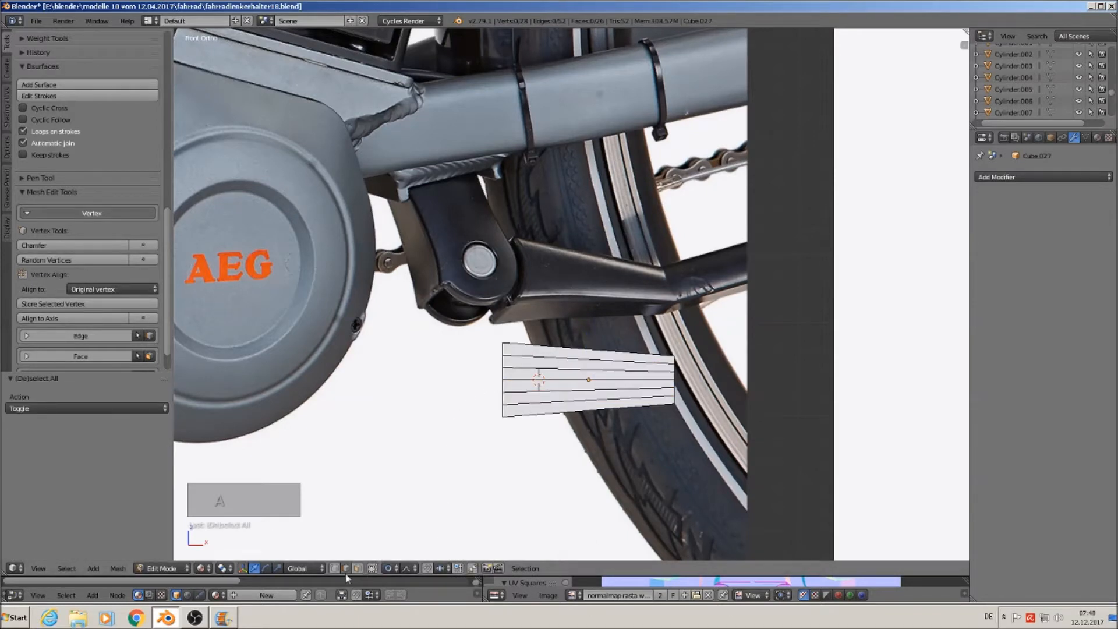
key("c")
left_click(502, 383)
right_click(502, 380)
key("g")
key("x")
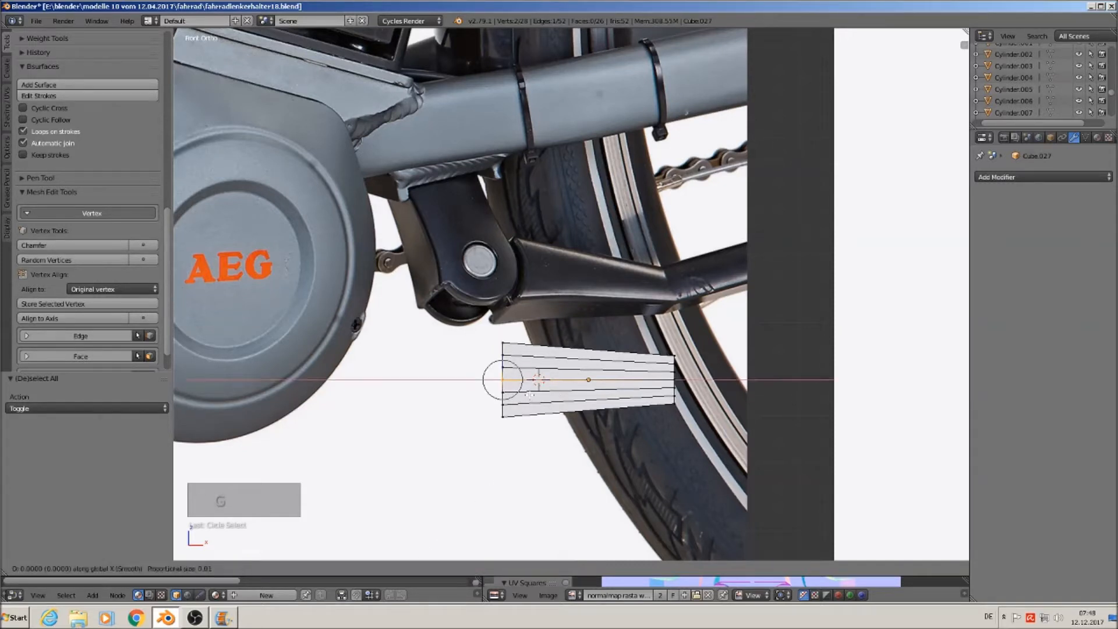
scroll(535, 397, "down", 7)
scroll(542, 400, "down", 3)
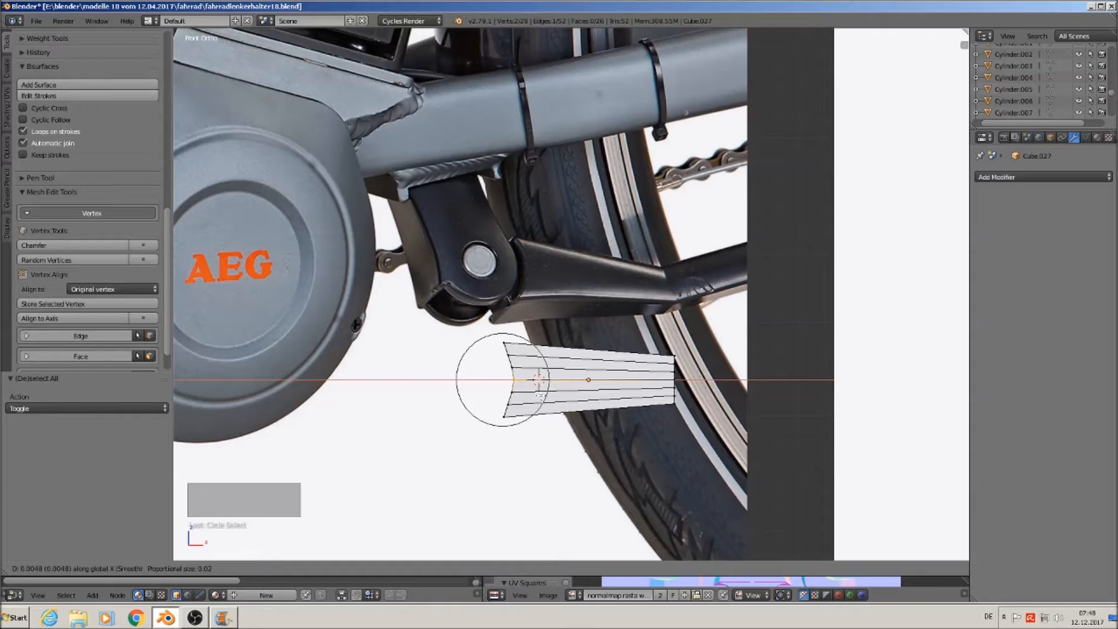
scroll(541, 396, "down", 1)
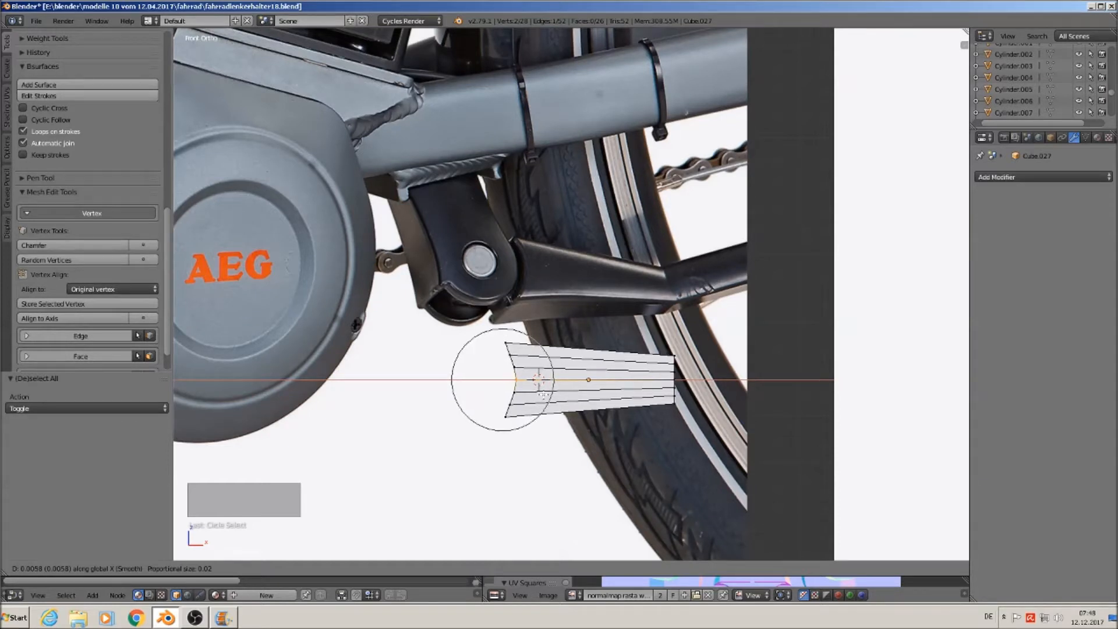
scroll(541, 394, "up", 2)
scroll(541, 394, "up", 2)
scroll(545, 394, "down", 1)
scroll(547, 394, "down", 2)
scroll(543, 394, "down", 2)
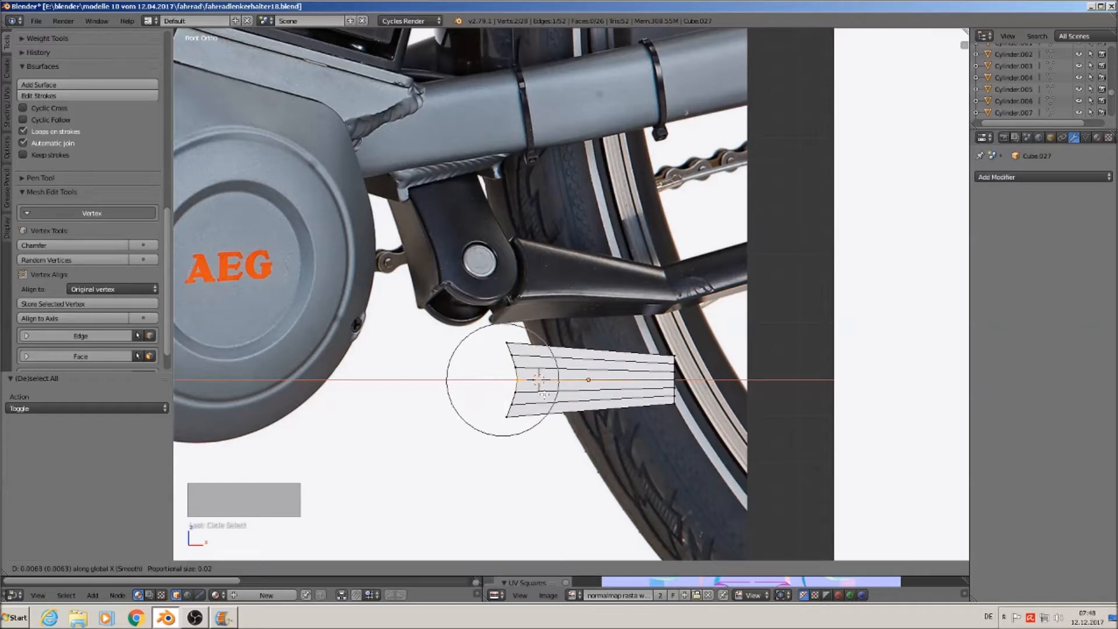
left_click(544, 395)
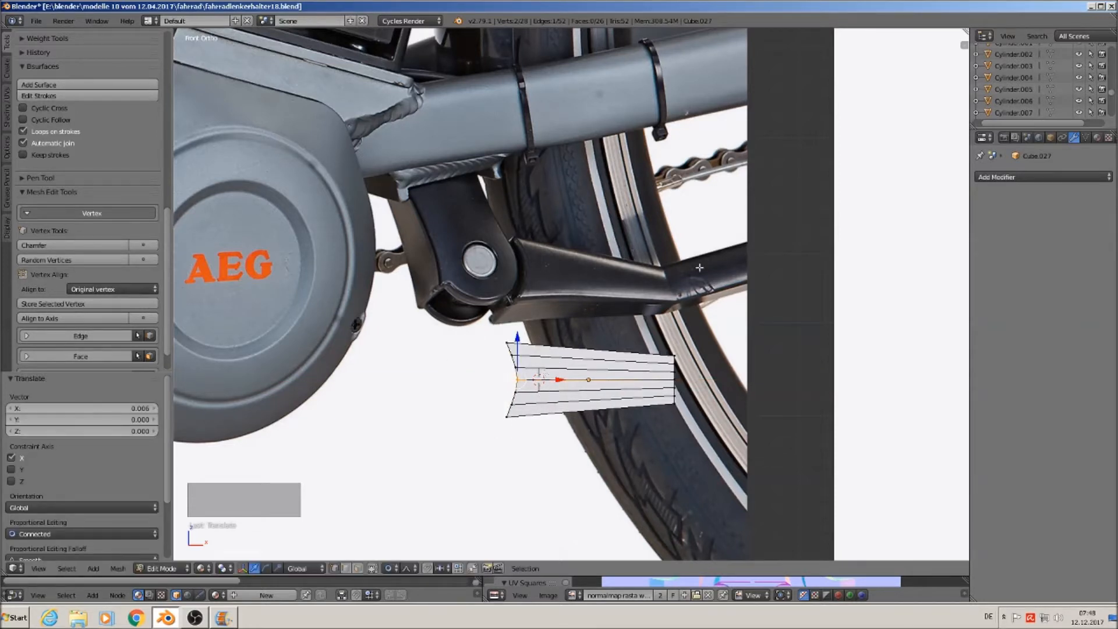
Step: Disable proportional editing for the tapered bar's mesh
key("Tab")
scroll(653, 377, "down", 1)
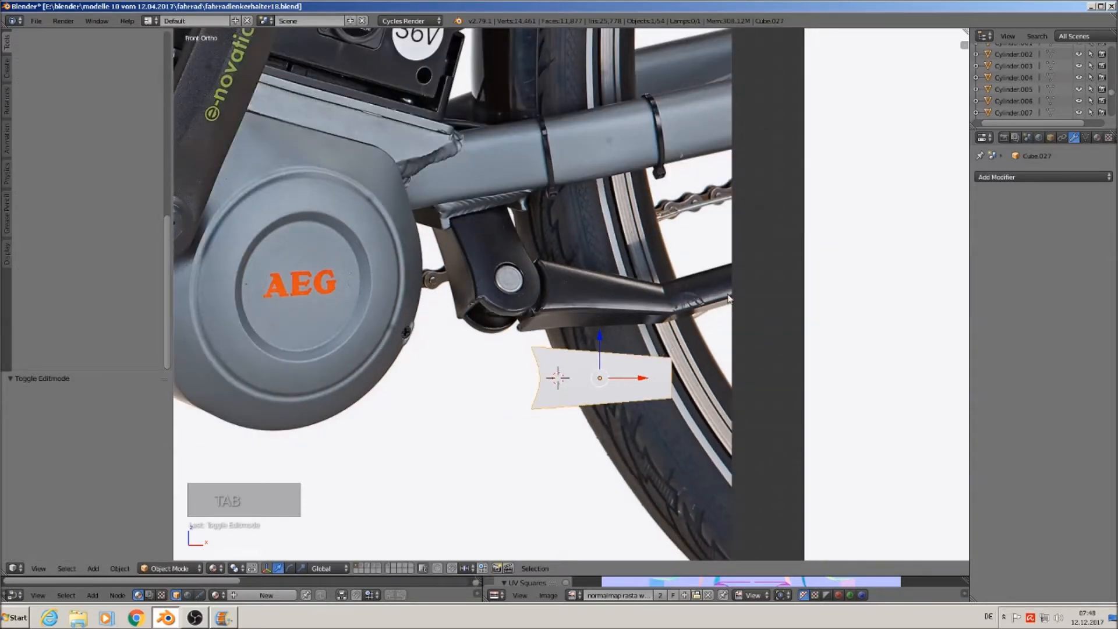
key("Tab")
middle_click_drag(737, 373, 717, 407)
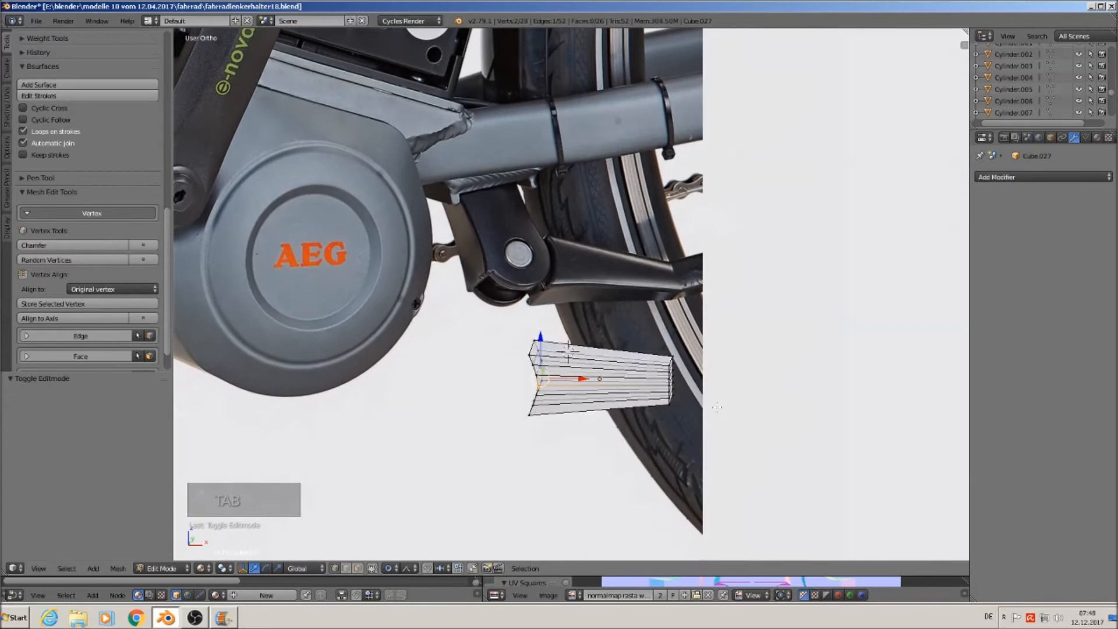
scroll(717, 407, "up", 5)
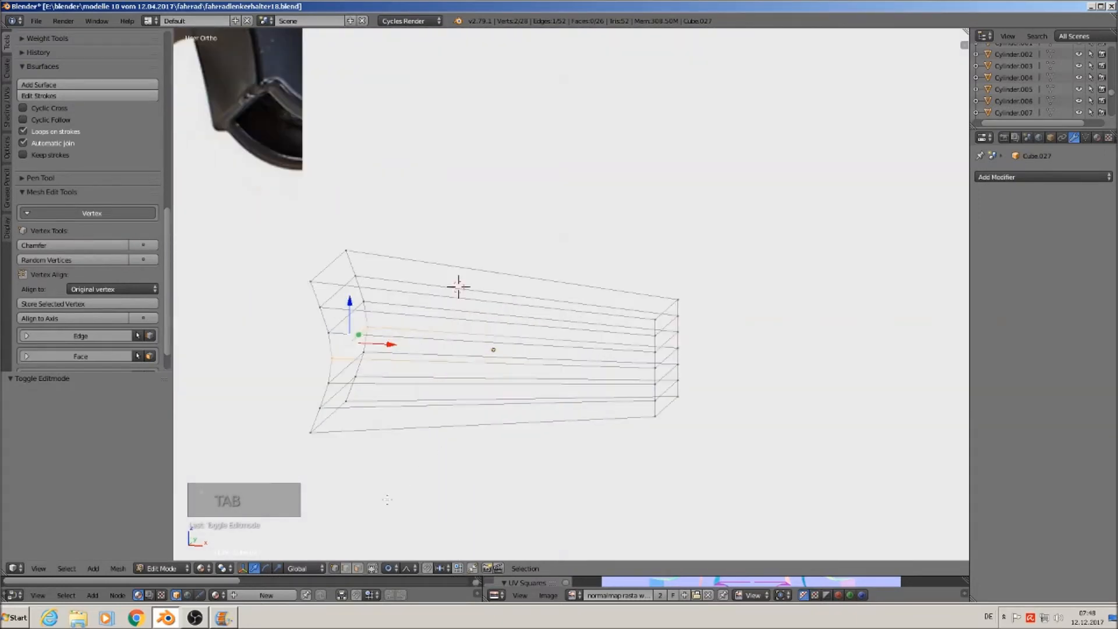
left_click(393, 568)
left_click(396, 555)
Step: Select the six faces of the bar's narrow end and extrude them about 0.234 outward along X
key("a")
right_click(668, 396)
right_click(668, 382, "shift")
right_click(668, 366, "shift")
right_click(670, 350, "shift")
right_click(673, 336, "shift")
right_click(669, 319, "shift")
key("z")
middle_click_drag(657, 370, 685, 357)
scroll(684, 356, "down", 2)
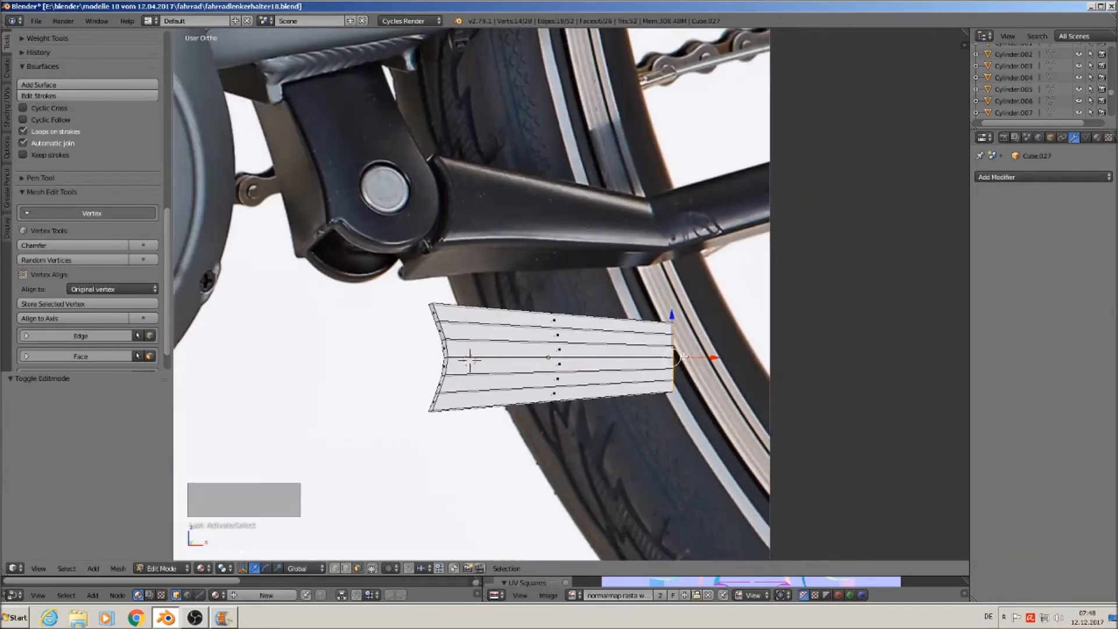
scroll(684, 357, "down", 4)
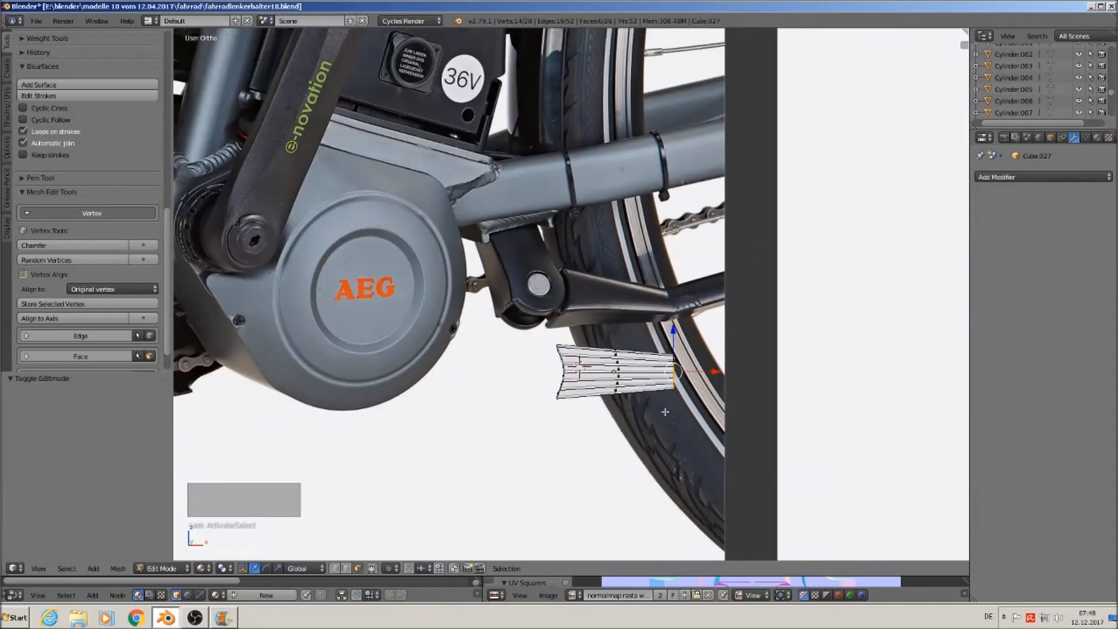
key("KP_1")
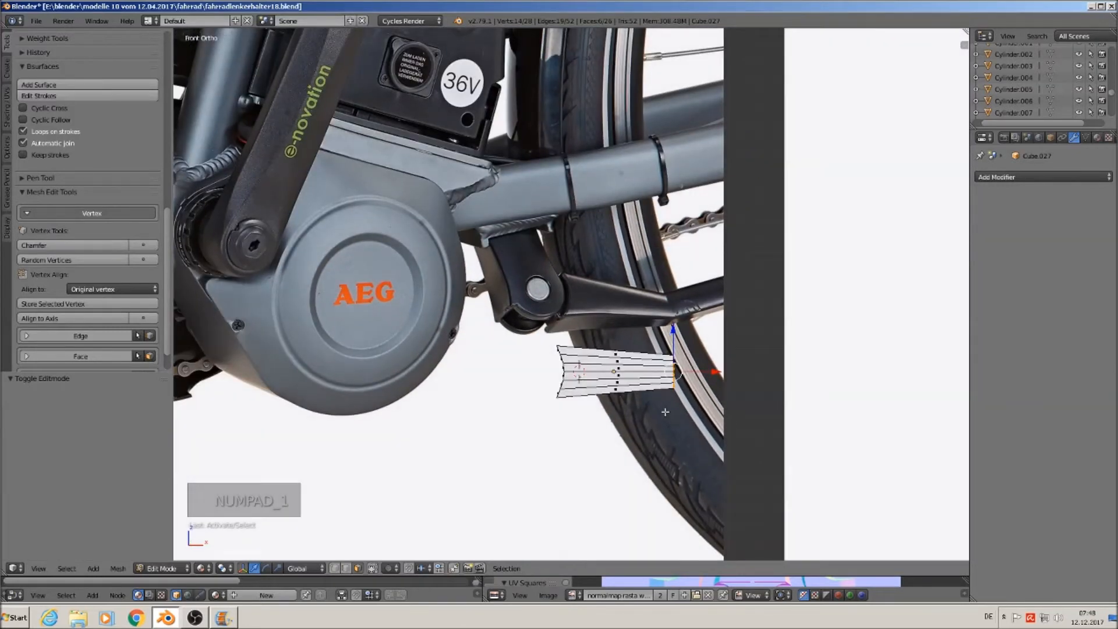
scroll(666, 411, "down", 3)
key("e")
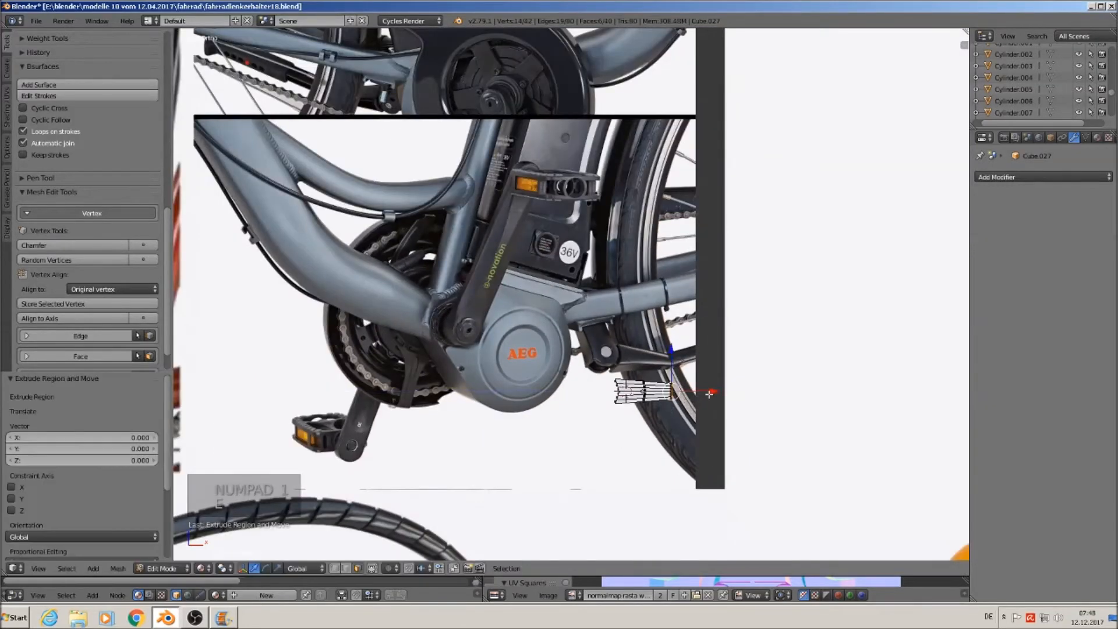
left_click(893, 395)
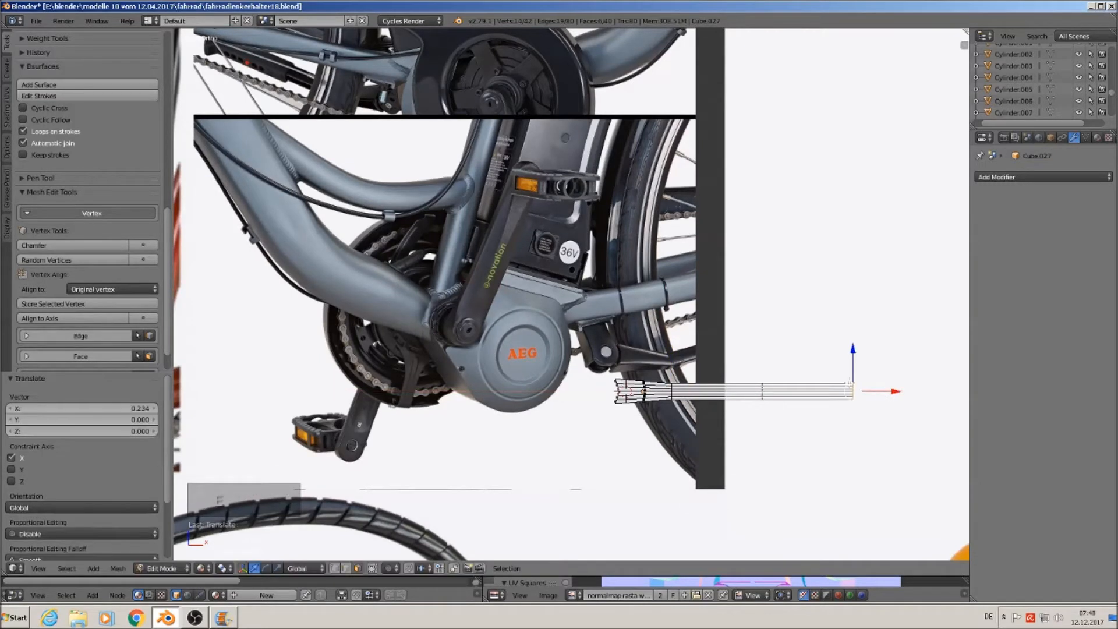
Step: Raise the extruded end face about 0.050 along Z so the arm slopes upward
key("g")
key("z")
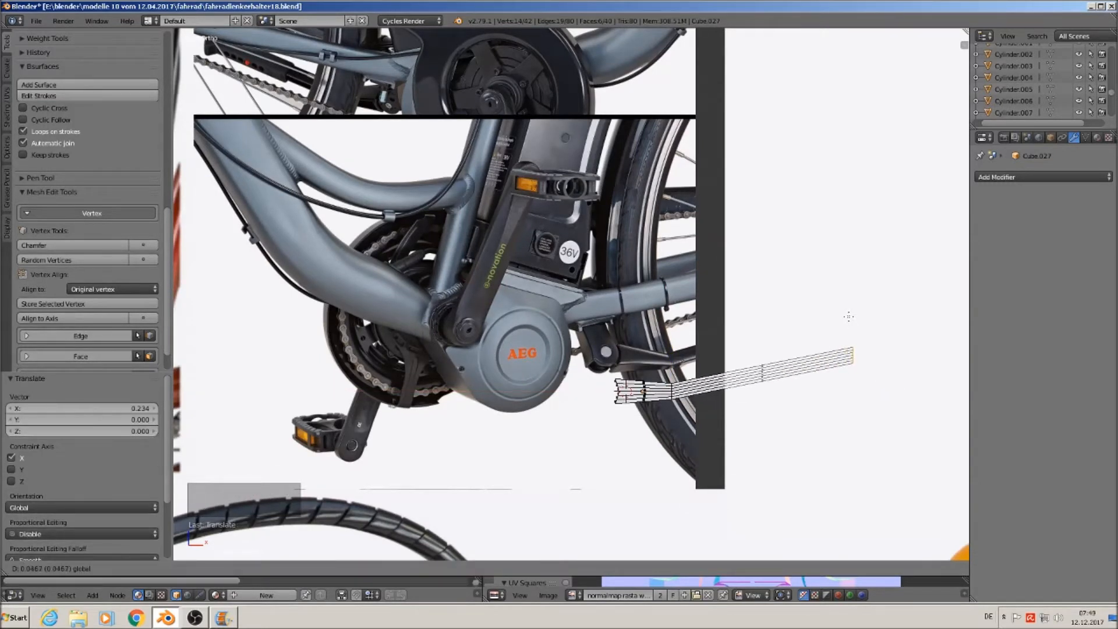
right_click(848, 314)
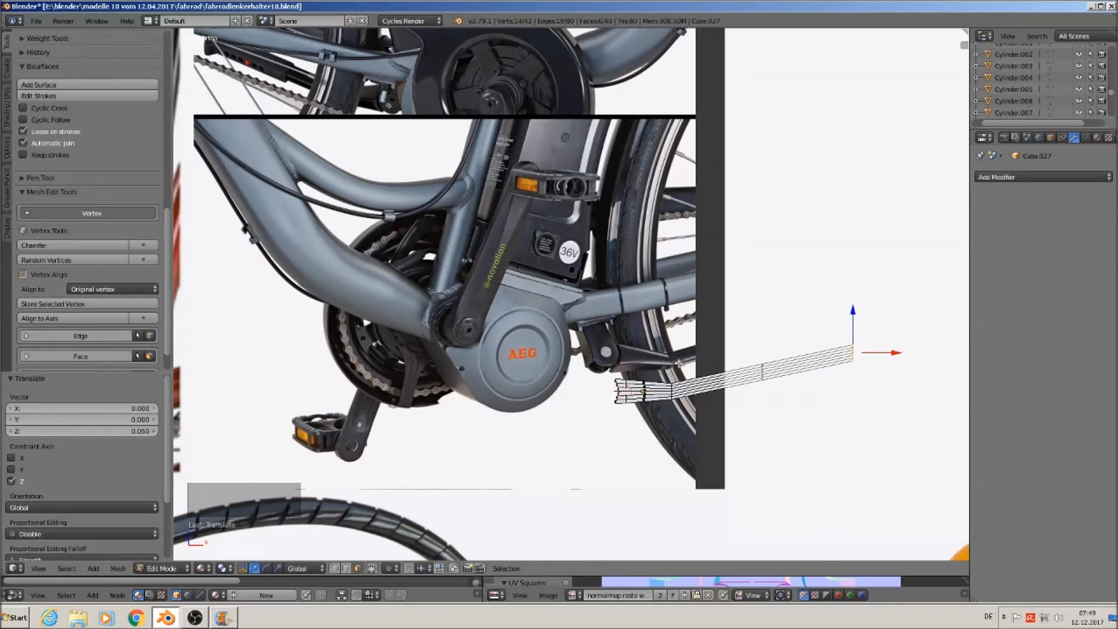
Step: Scale the arm's far end face to about 0.805 and the edge loop at the bend to about 0.841
key("Tab")
scroll(749, 434, "up", 3)
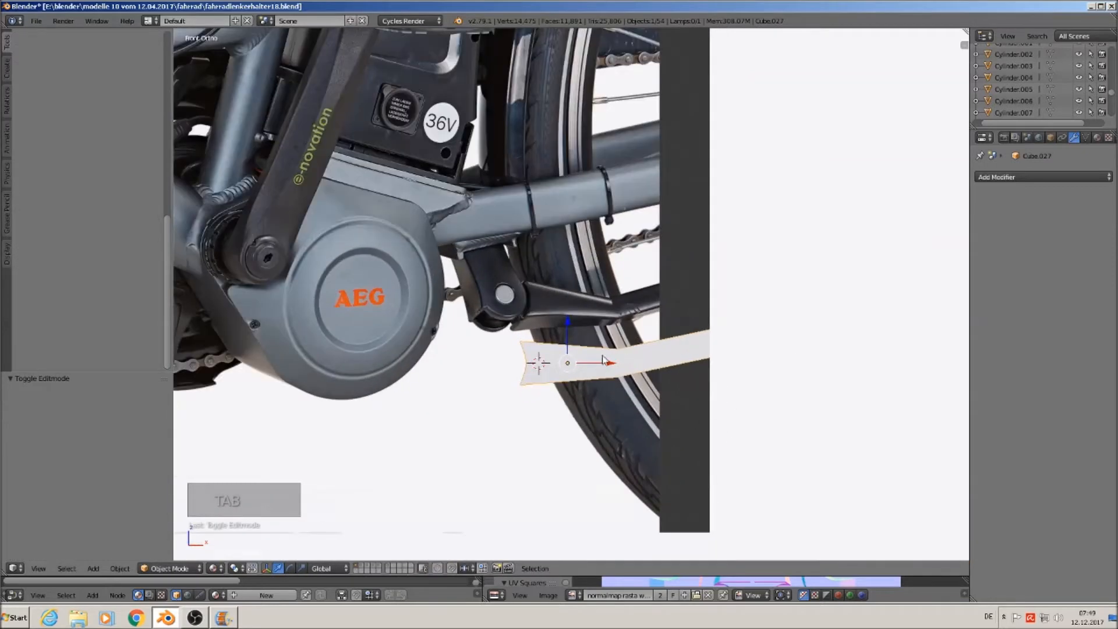
key("Tab")
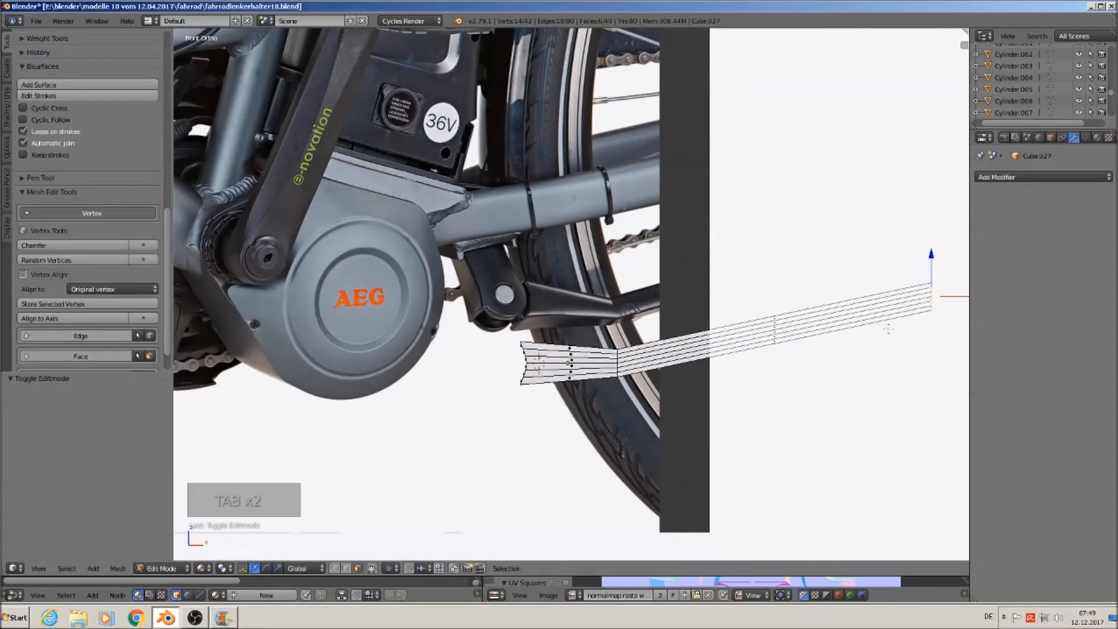
key("s")
left_click(929, 345)
scroll(635, 375, "up", 4)
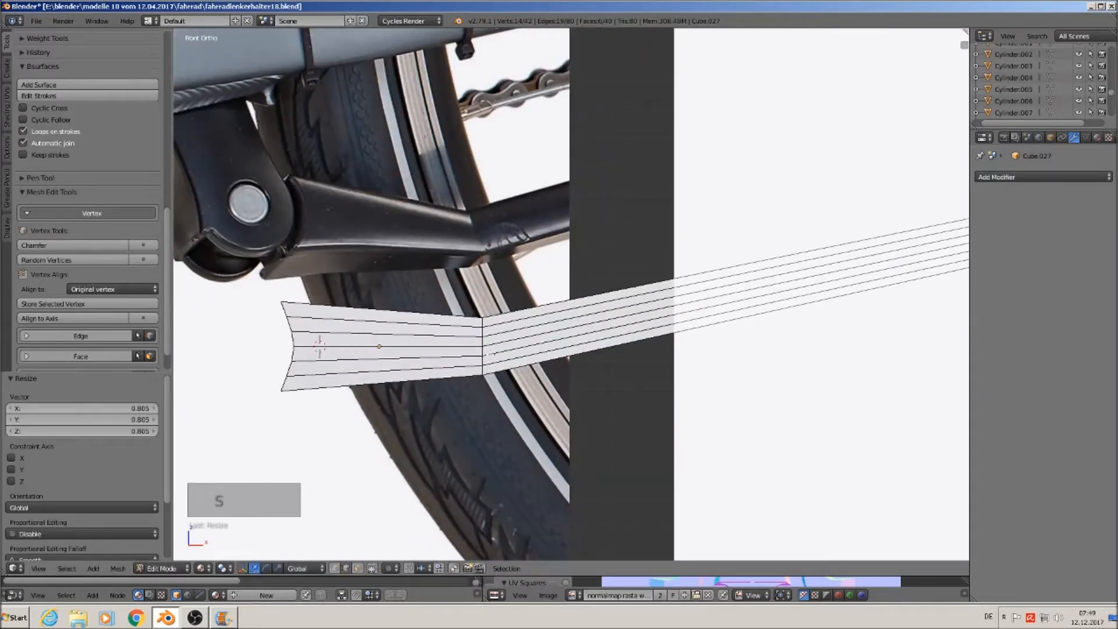
right_click(483, 356, "alt")
key("s")
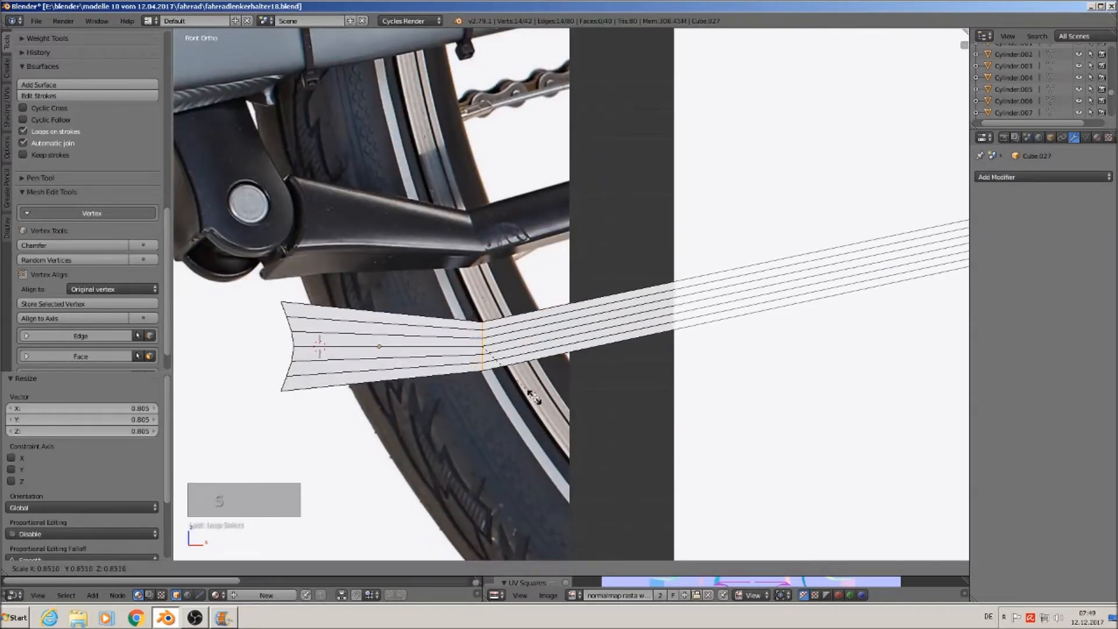
left_click(532, 398)
scroll(534, 402, "down", 3)
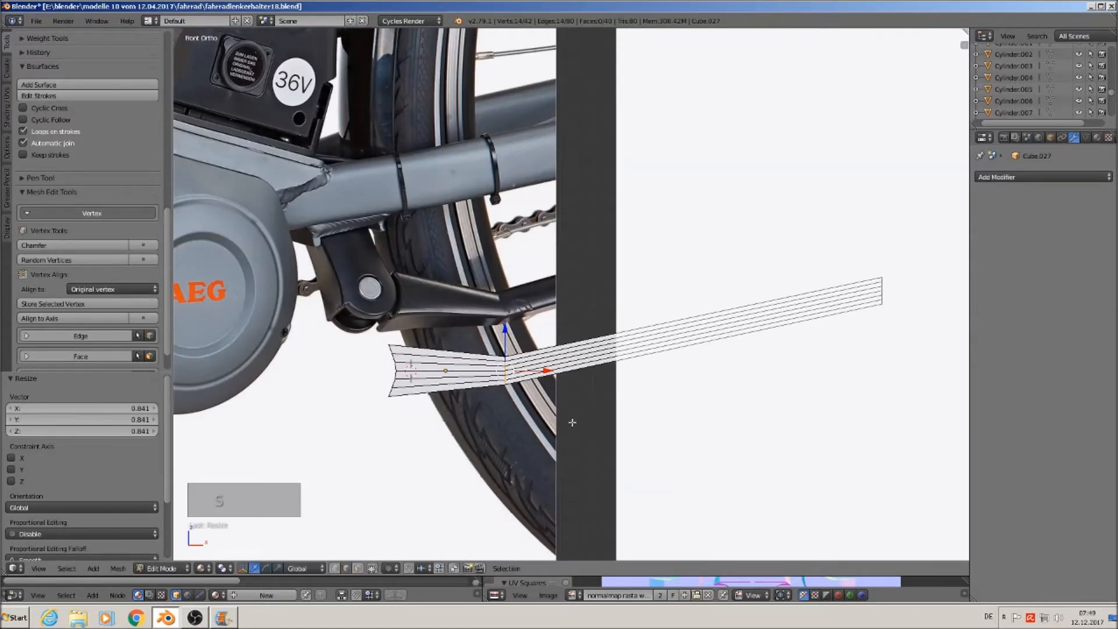
Step: Select the border edges of the arm's wide end and its long corner edges, and give them a narrow one-segment bevel
key("Tab")
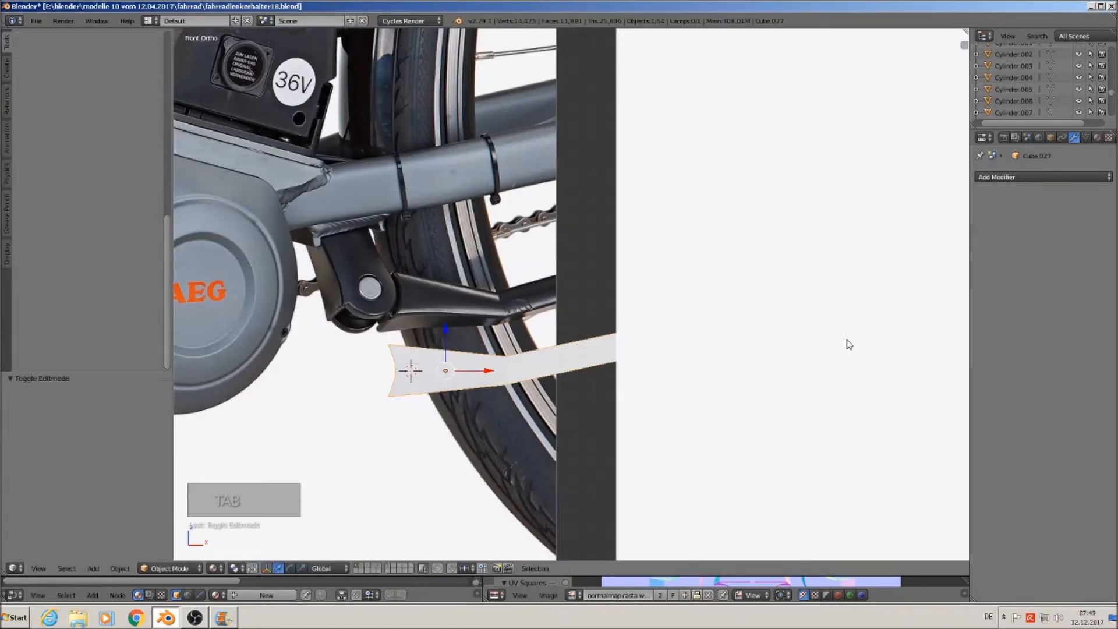
middle_click_drag(583, 374, 581, 418)
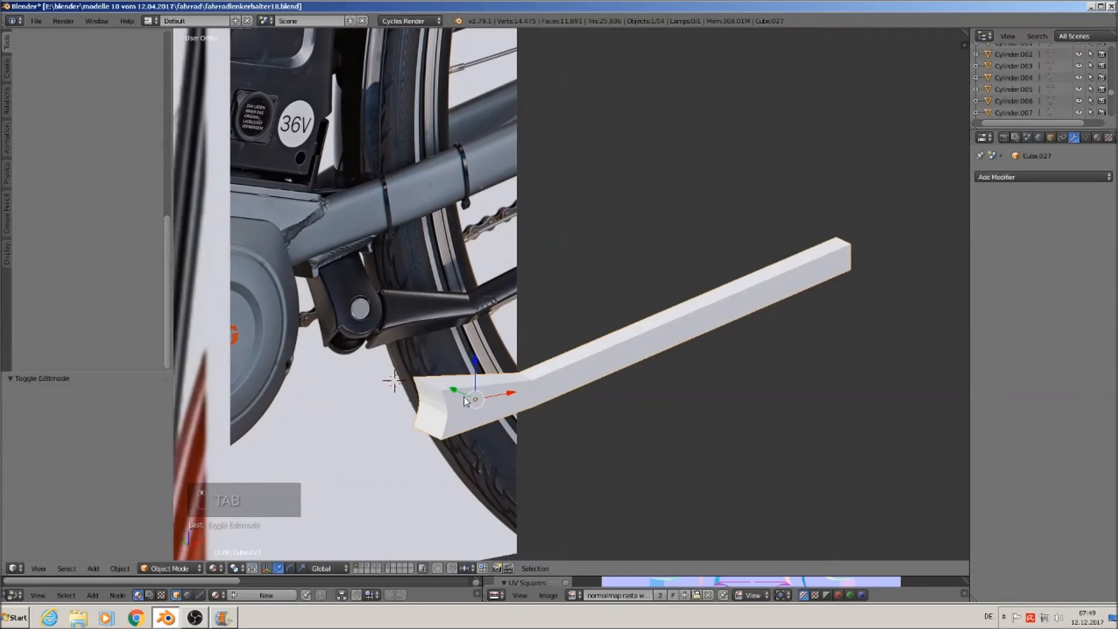
scroll(464, 397, "up", 3)
key("Tab")
right_click(437, 422, "alt")
right_click(436, 420, "alt")
right_click(384, 398, "alt+shift")
middle_click_drag(453, 385, 329, 516)
left_click(372, 569)
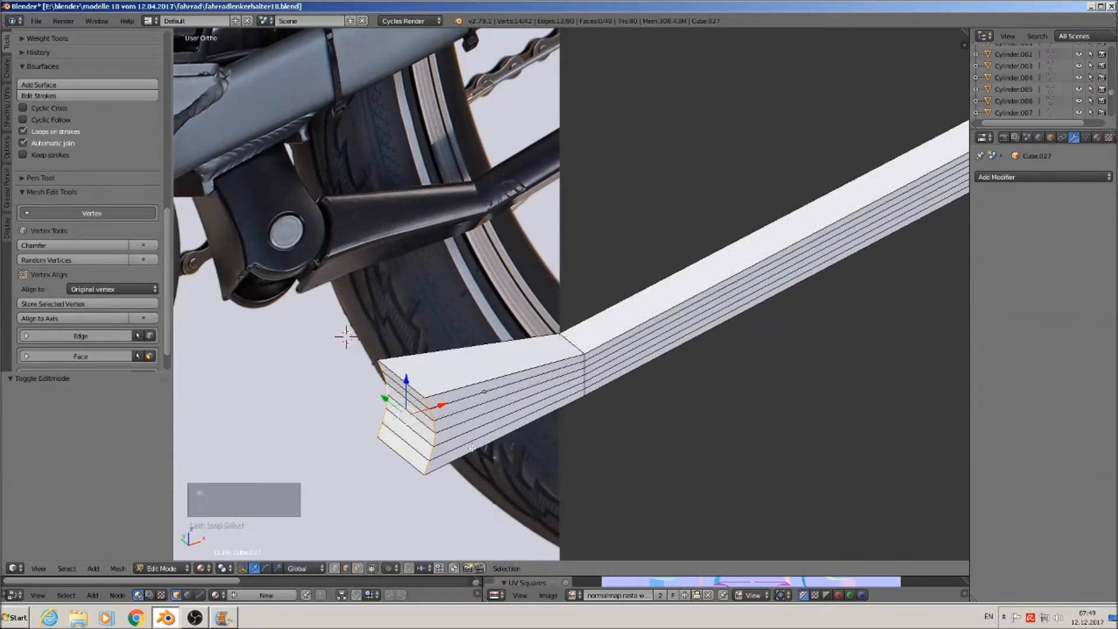
right_click(485, 388, "alt+shift")
right_click(473, 453, "alt+shift")
right_click(443, 354, "alt+shift")
middle_click_drag(511, 473, 474, 468)
right_click(458, 422, "alt+shift")
right_click(385, 443, "shift")
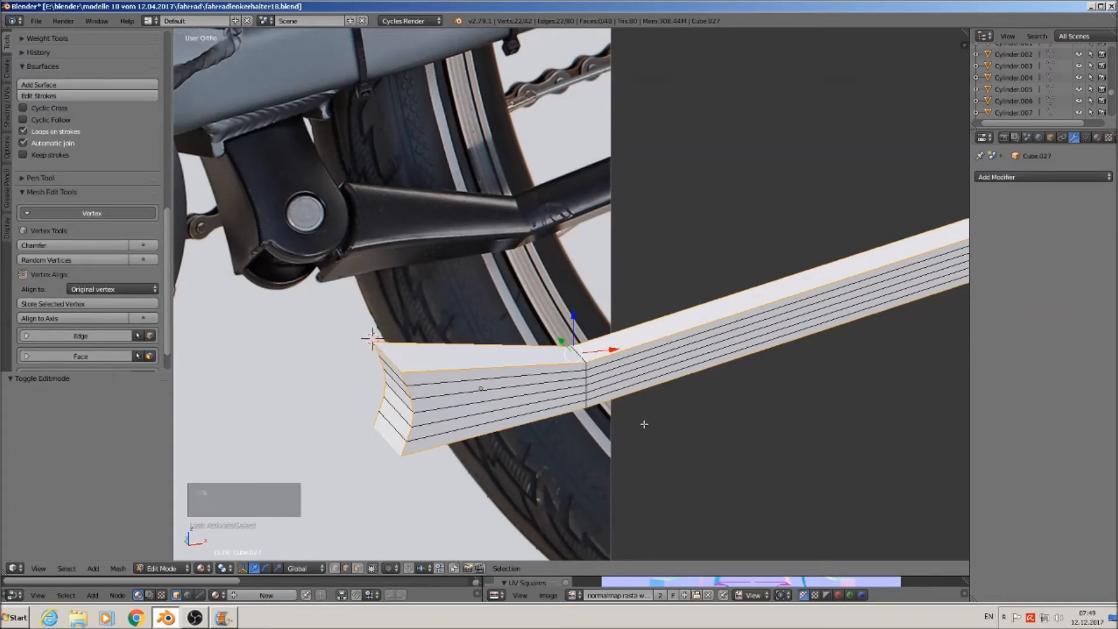
key("ctrl+b")
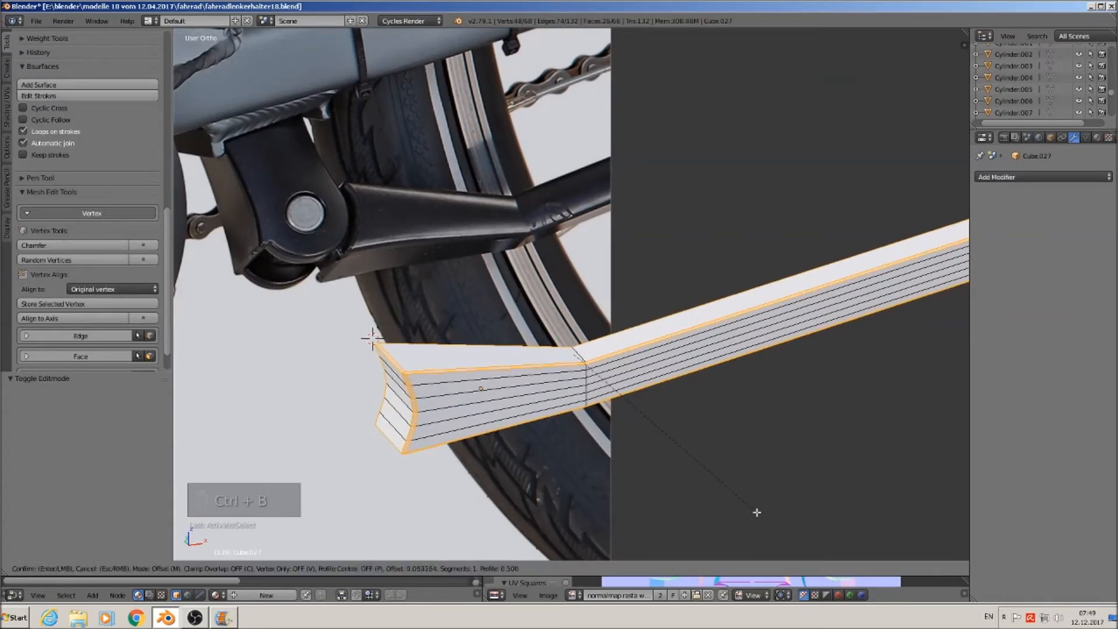
left_click(756, 512)
Step: Apply smooth shading to the whole bracket arm in Object Mode
key("Tab")
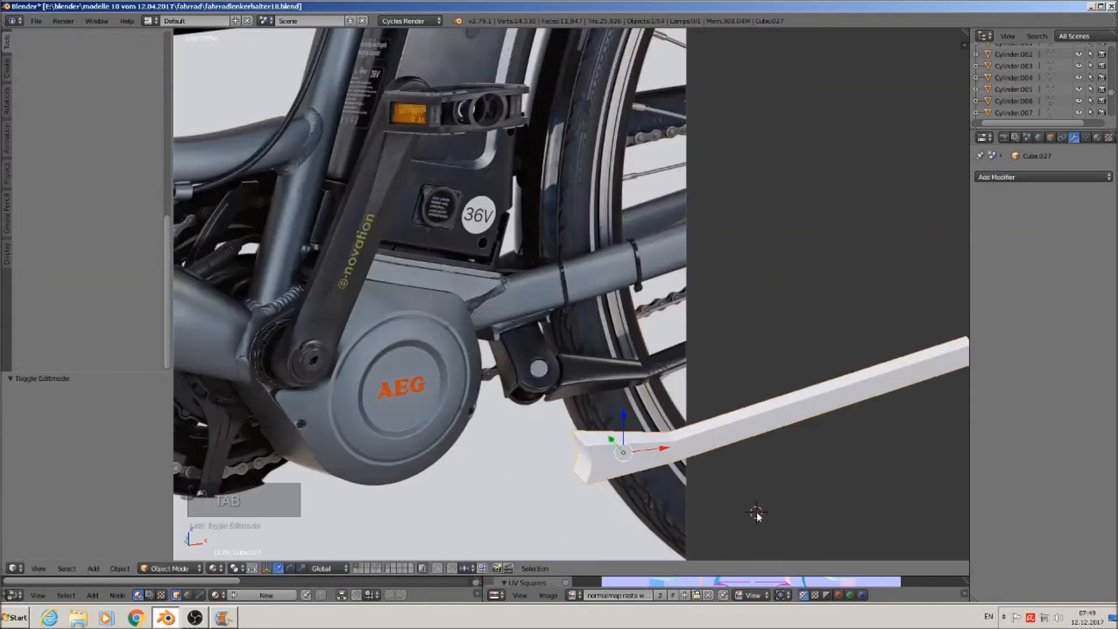
middle_click_drag(777, 510, 539, 431, "shift")
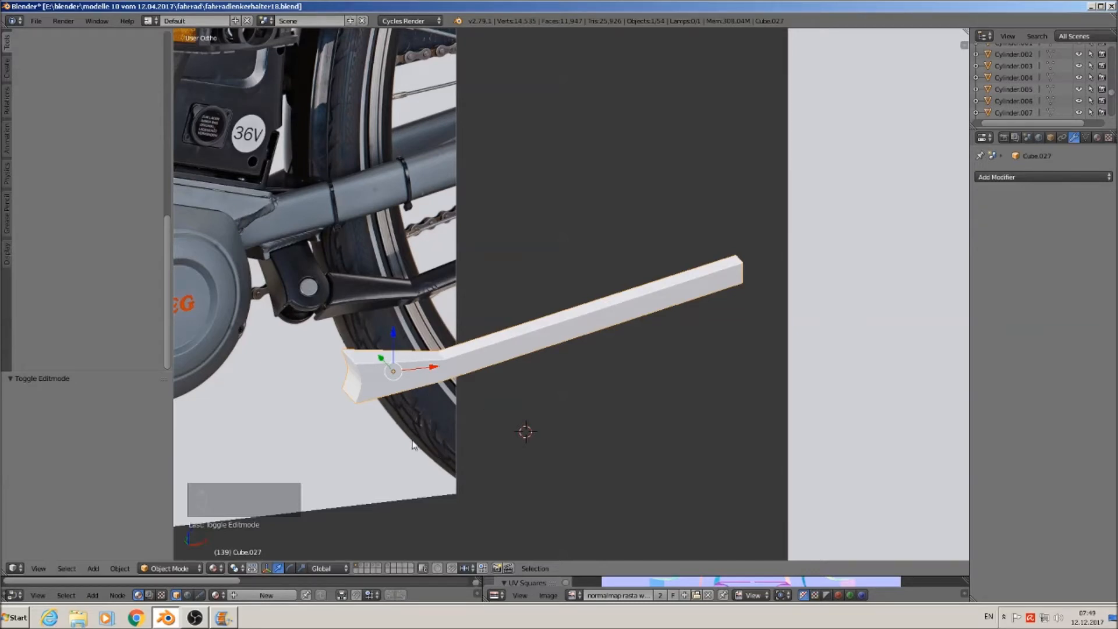
left_click(8, 47)
left_click(58, 154)
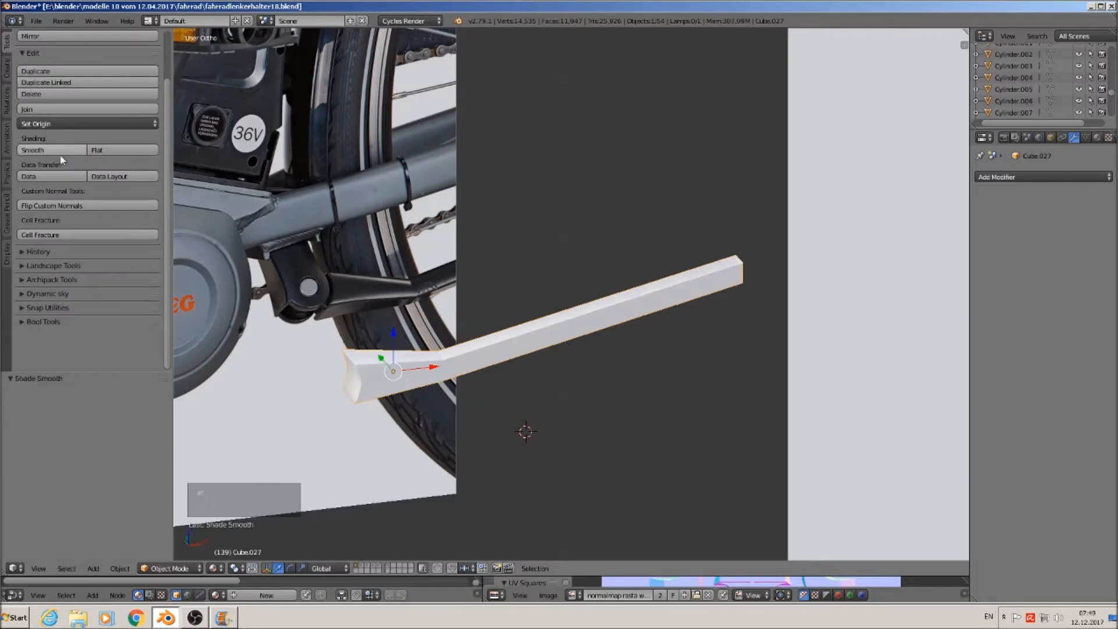
scroll(318, 315, "up", 4)
scroll(317, 315, "down", 2)
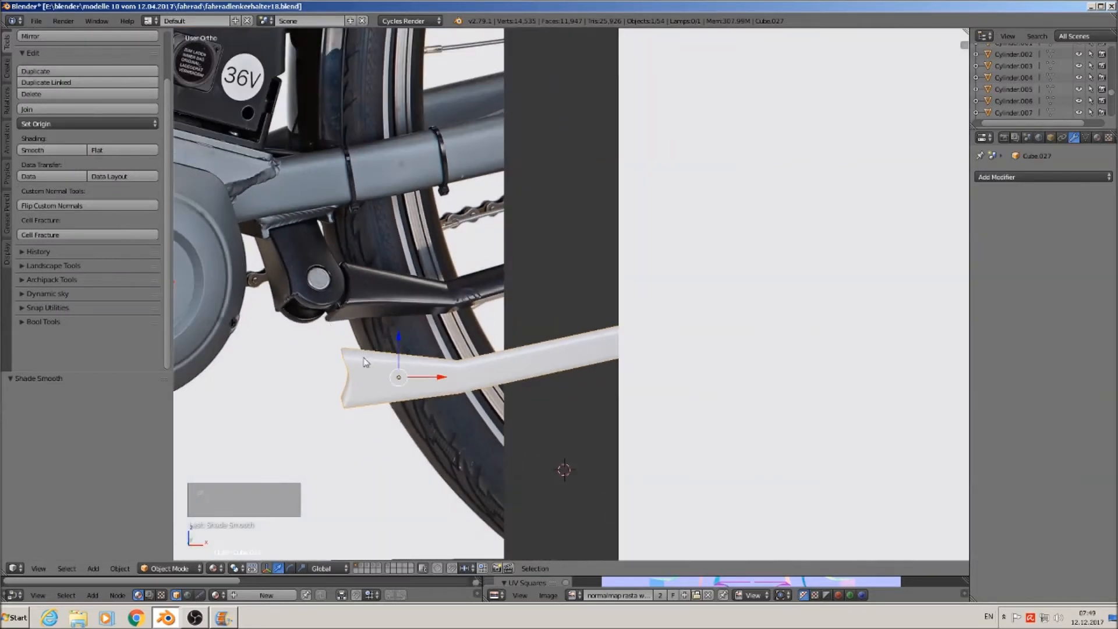
middle_click_drag(411, 401, 422, 426)
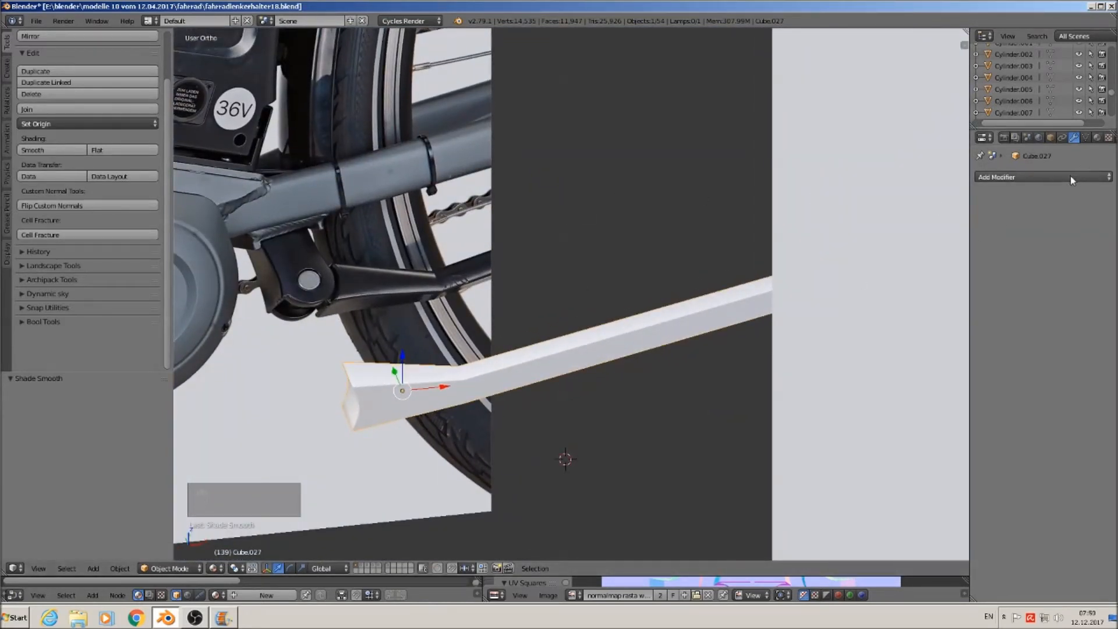
Step: Create a new material for the bracket arm and name it "black staehl rough"
left_click(1098, 139)
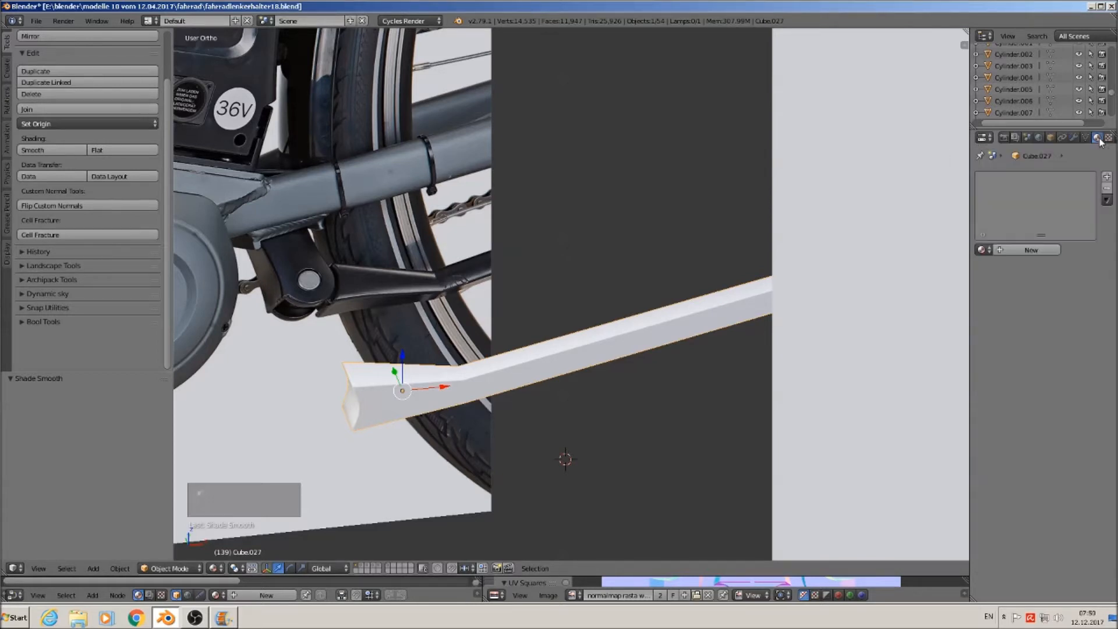
left_click(1014, 250)
key("BackSpace")
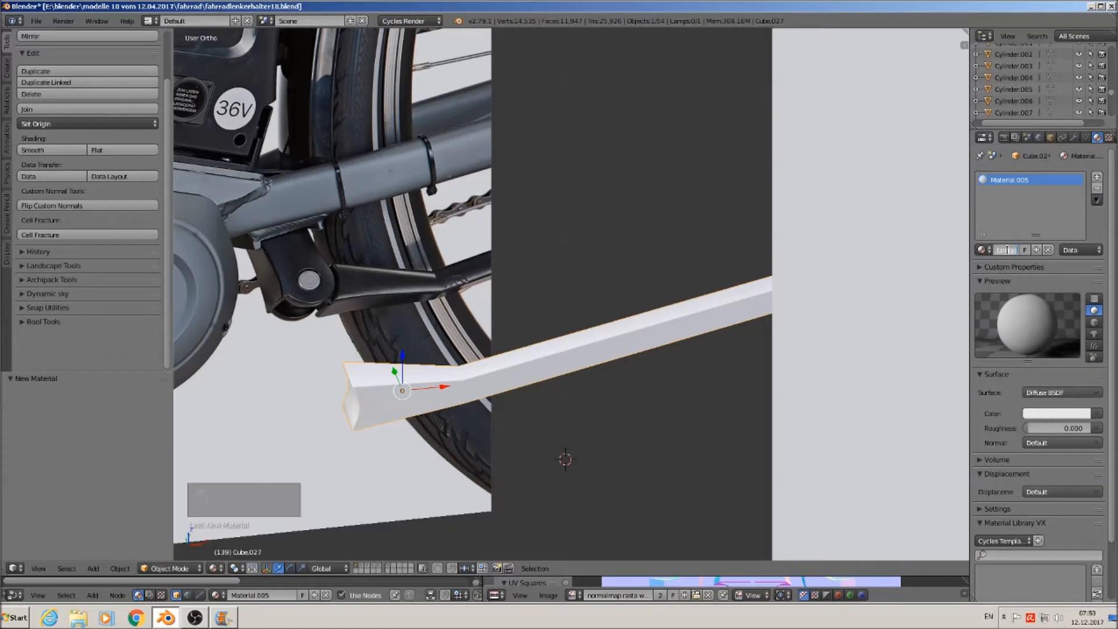
type("black stahl rough")
key("Return")
Step: Change the material's surface to Principled BSDF with a near-black base color
left_click(1057, 391)
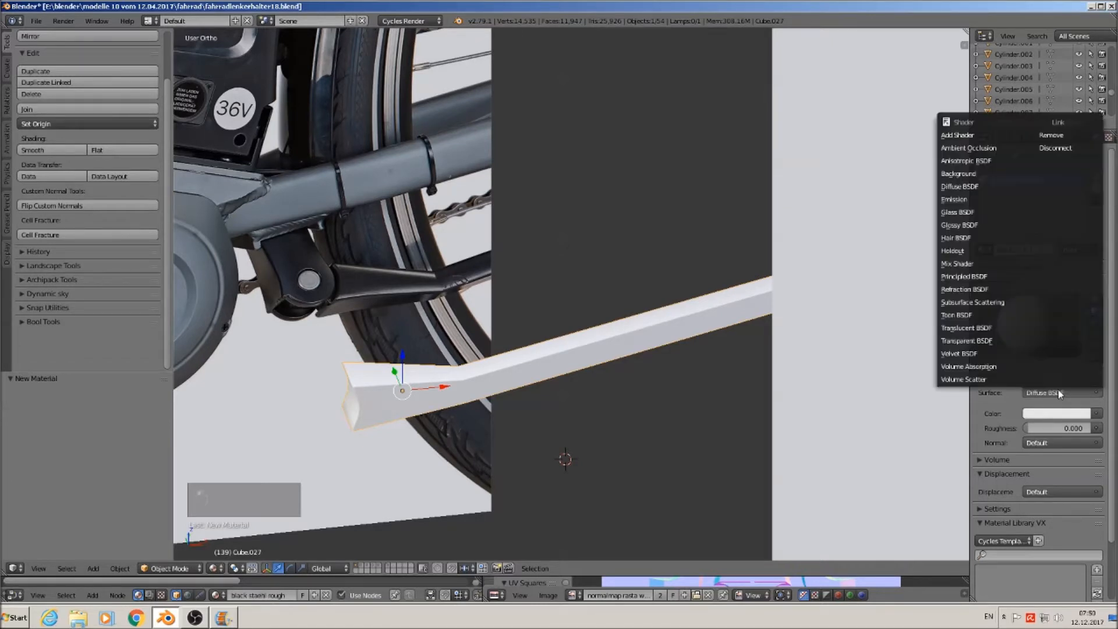
left_click(1008, 277)
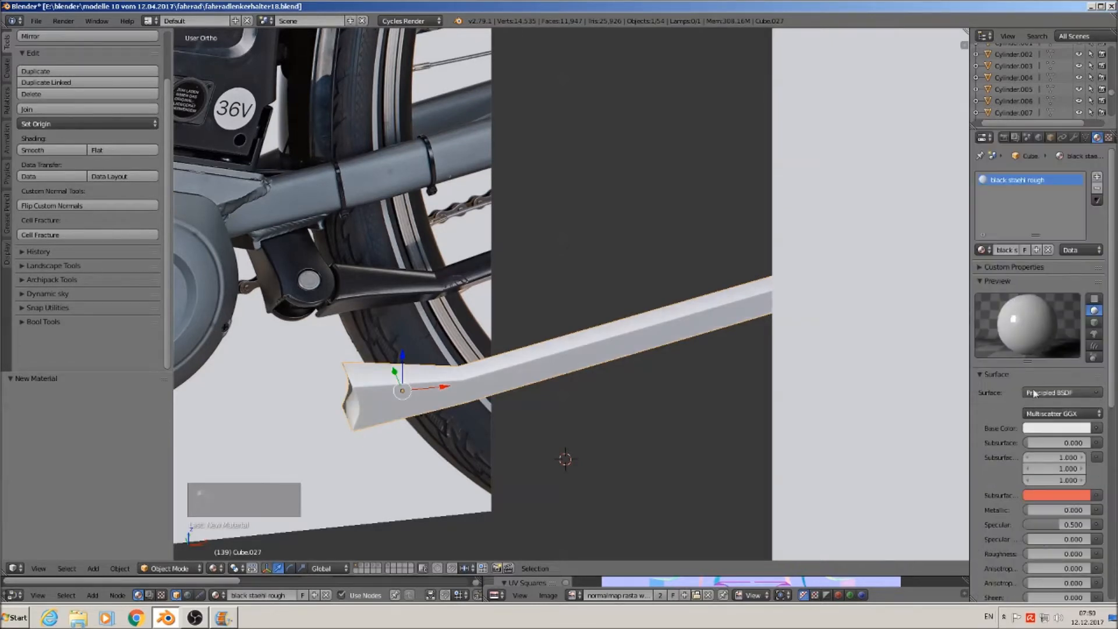
left_click(1058, 429)
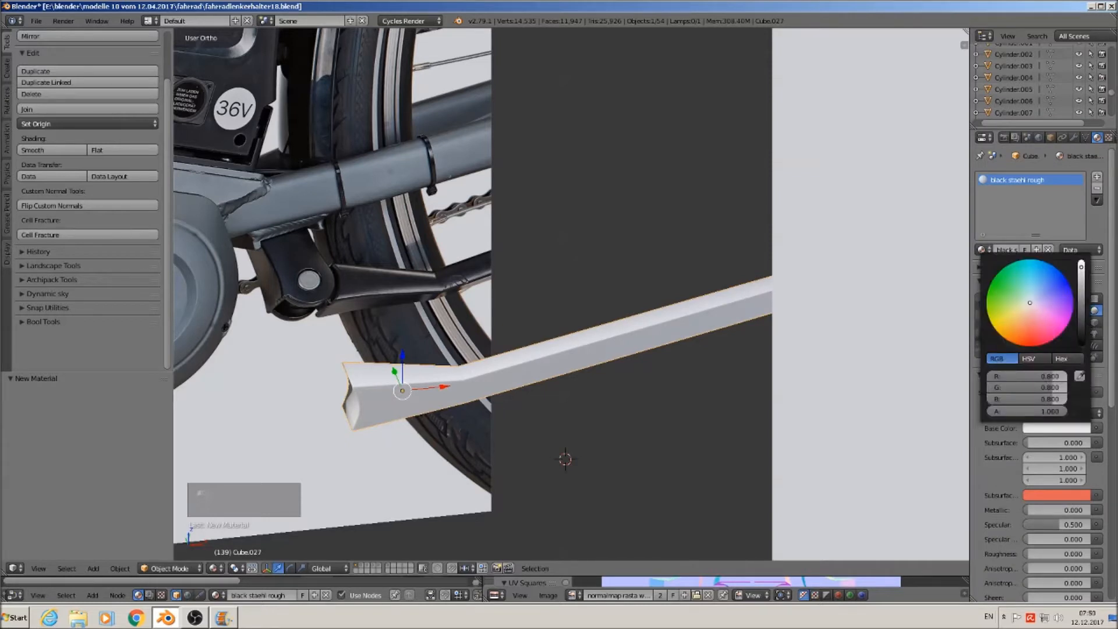
left_click(1081, 346)
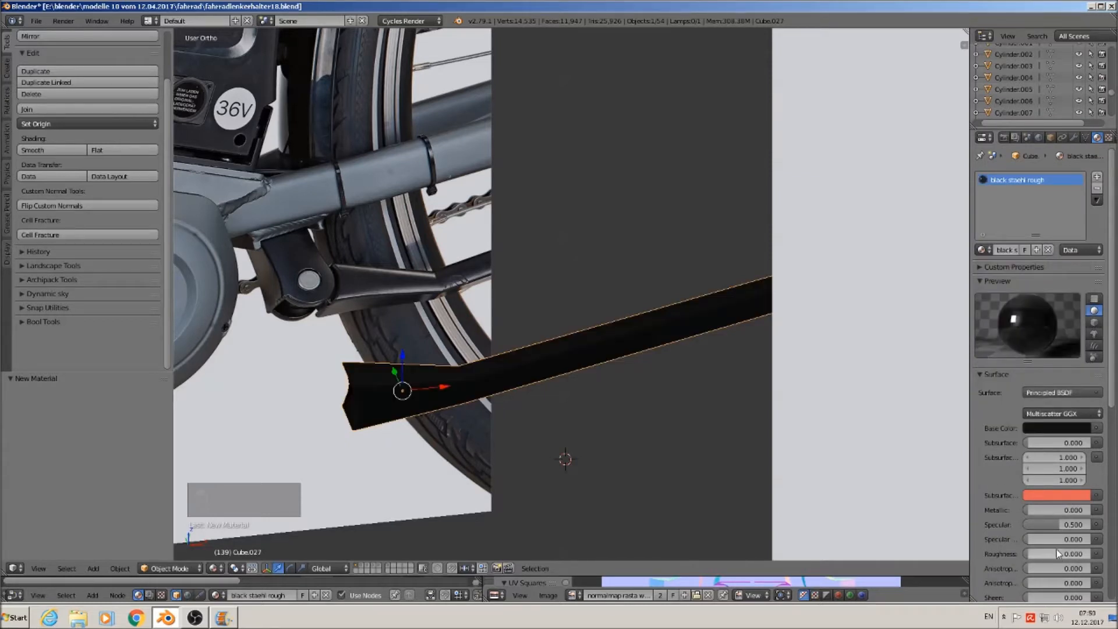
Step: Set the material's Metallic to 1 and its Roughness to about 0.426
left_click(1040, 511)
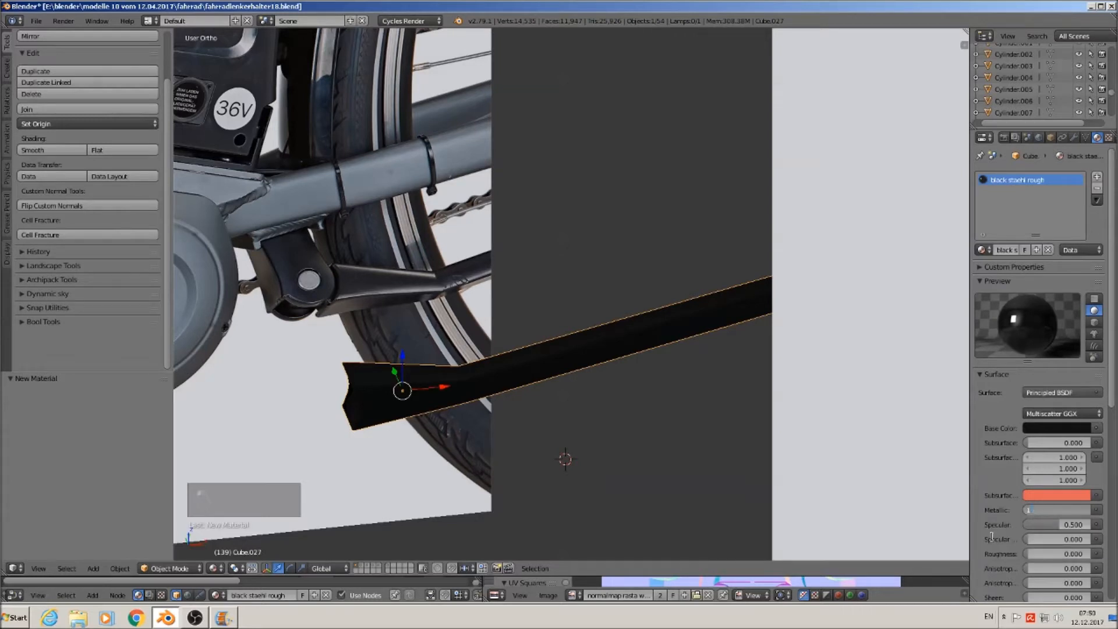
type("1")
key("Return")
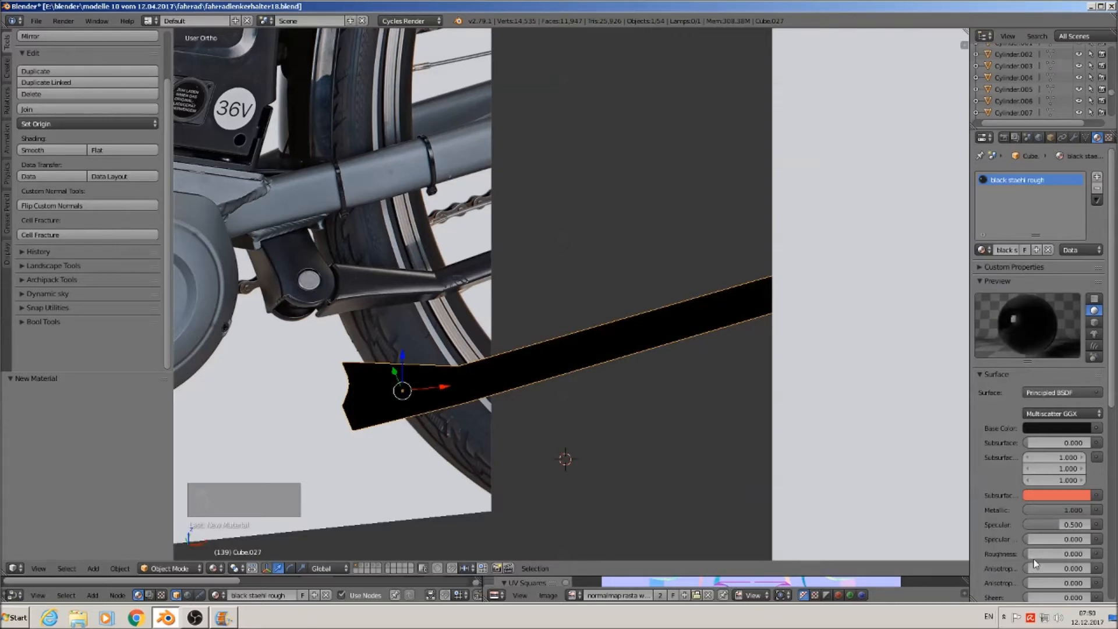
left_click_drag(1033, 554, 1047, 556)
left_click_drag(1041, 554, 1056, 553)
Step: In front view, move the black bracket arm about 0.112 along X, away from the reference photo's bracket
middle_click_drag(579, 401, 530, 383)
key("KP_1")
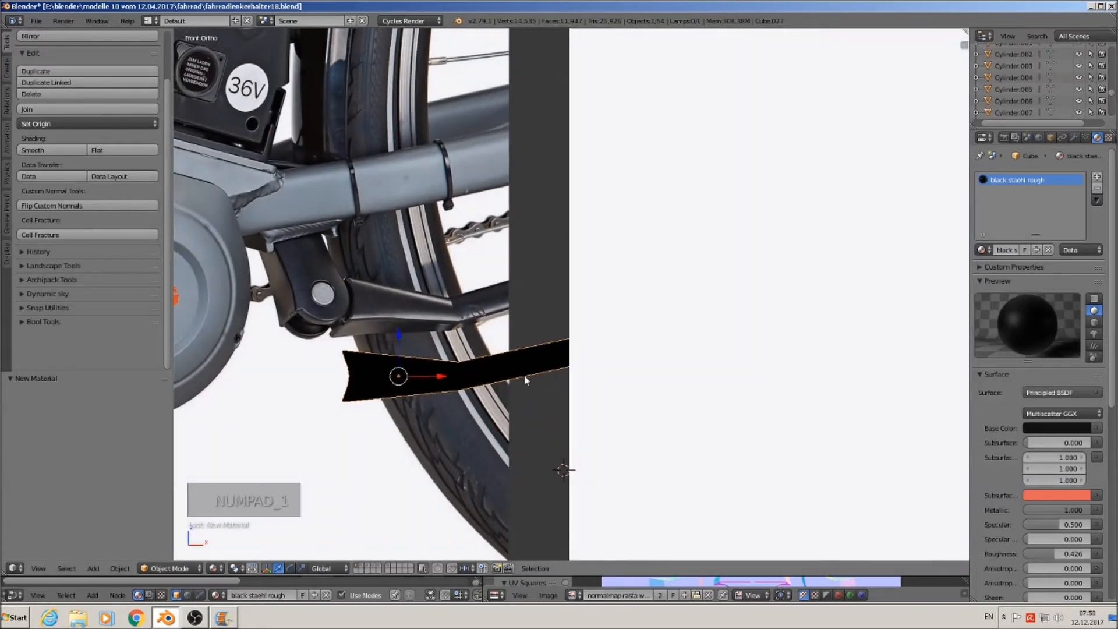
left_click_drag(482, 373, 593, 382)
left_click(593, 383)
scroll(425, 325, "up", 4)
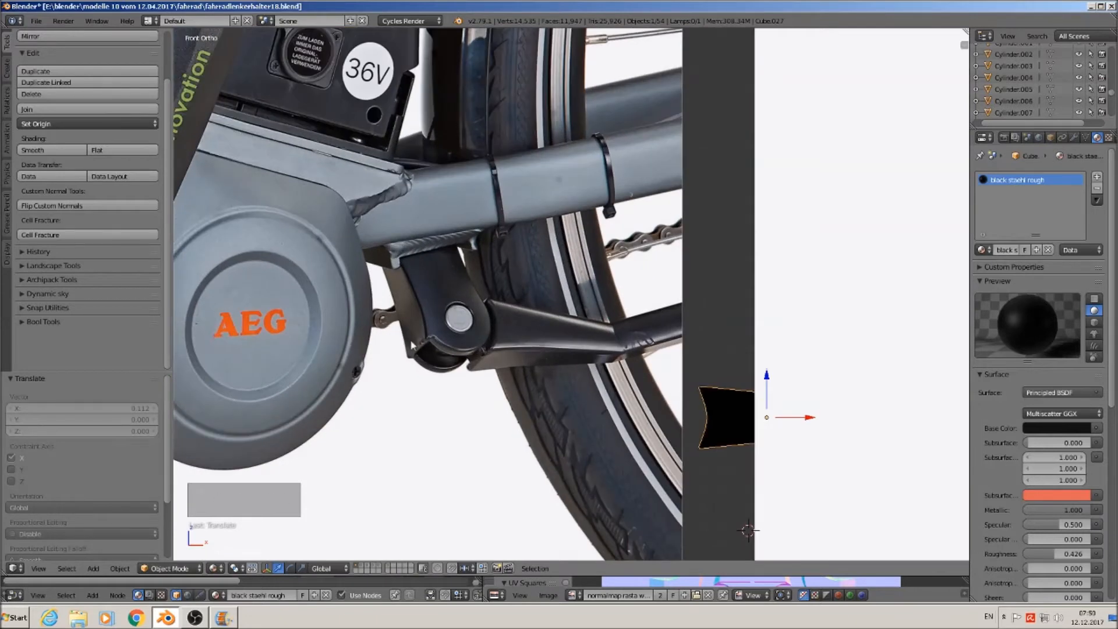
Step: Place the 3D cursor on the bracket's round bolt in the reference photo and add a mesh cylinder there
left_click(465, 327)
left_click(95, 568)
mouse_move(106, 556)
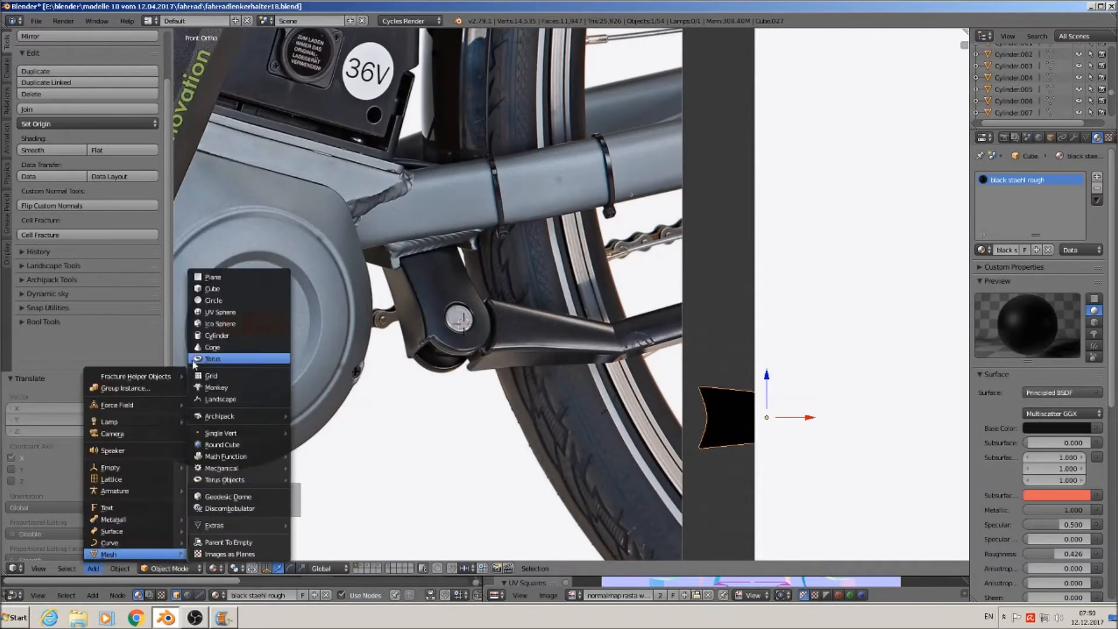
left_click(215, 336)
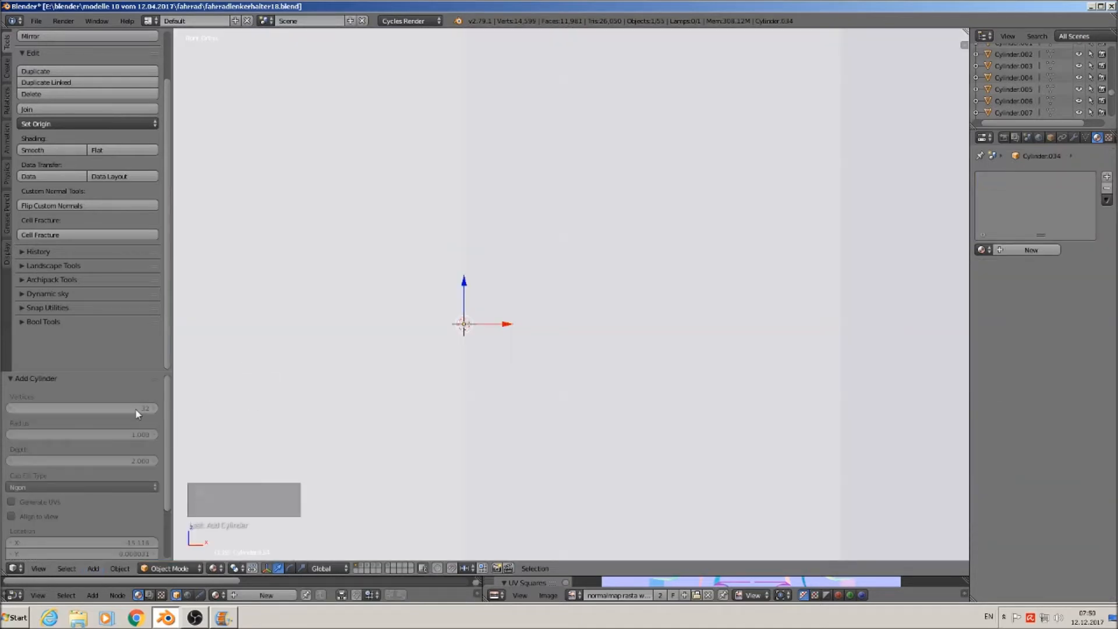
Step: Scale the new cylinder uniformly to about 0.028 so it is roughly bracket-sized
scroll(430, 409, "down", 4)
scroll(532, 447, "down", 3)
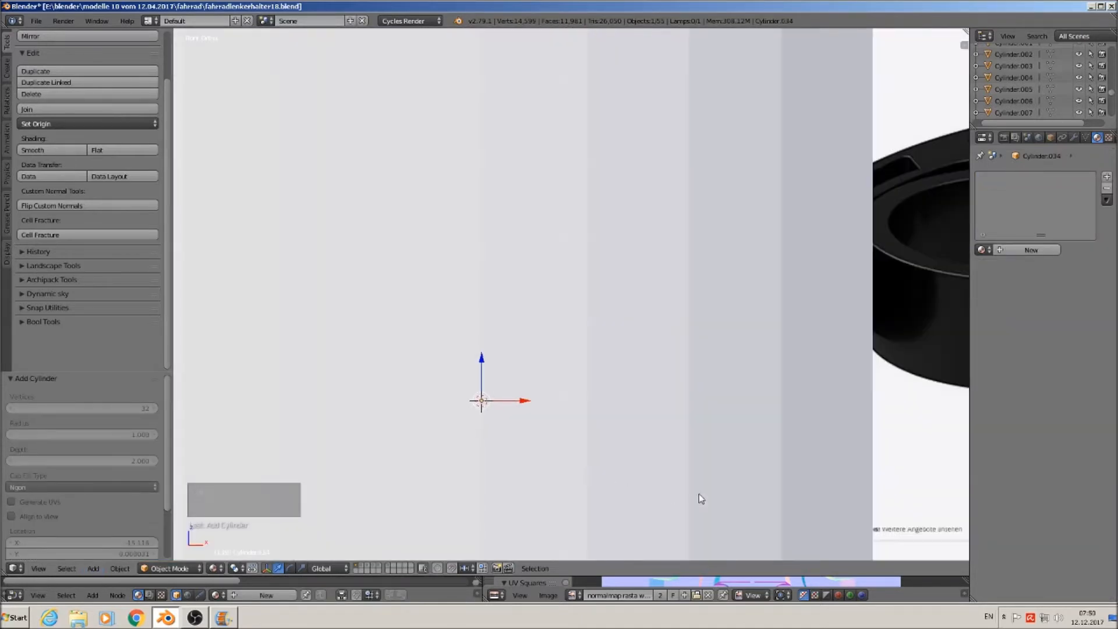
key("Tab")
key("Tab")
key("s")
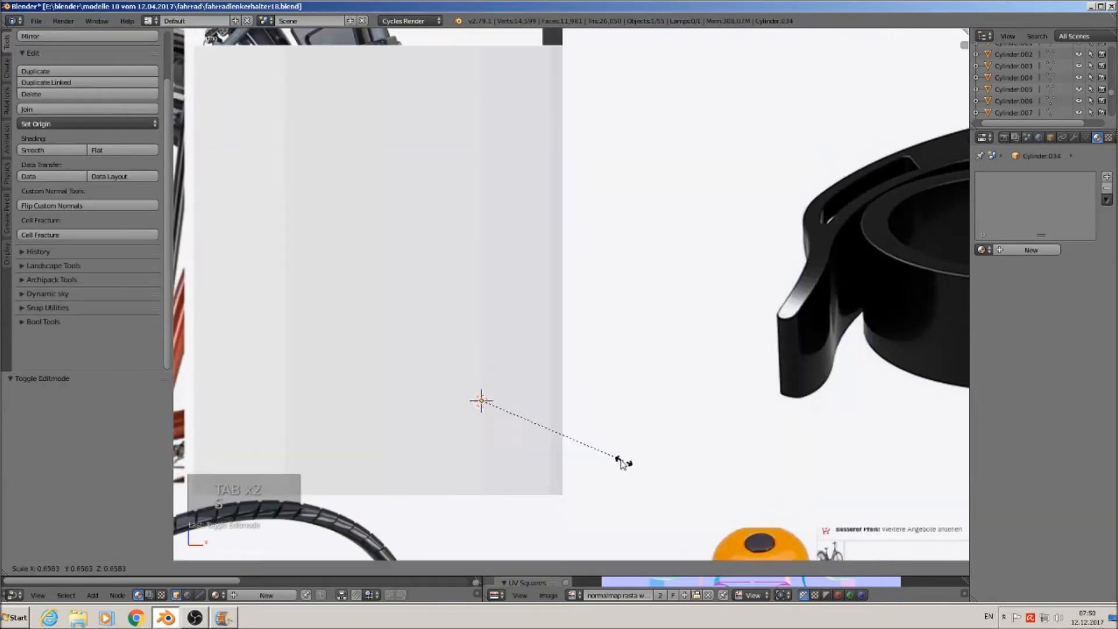
left_click(484, 412)
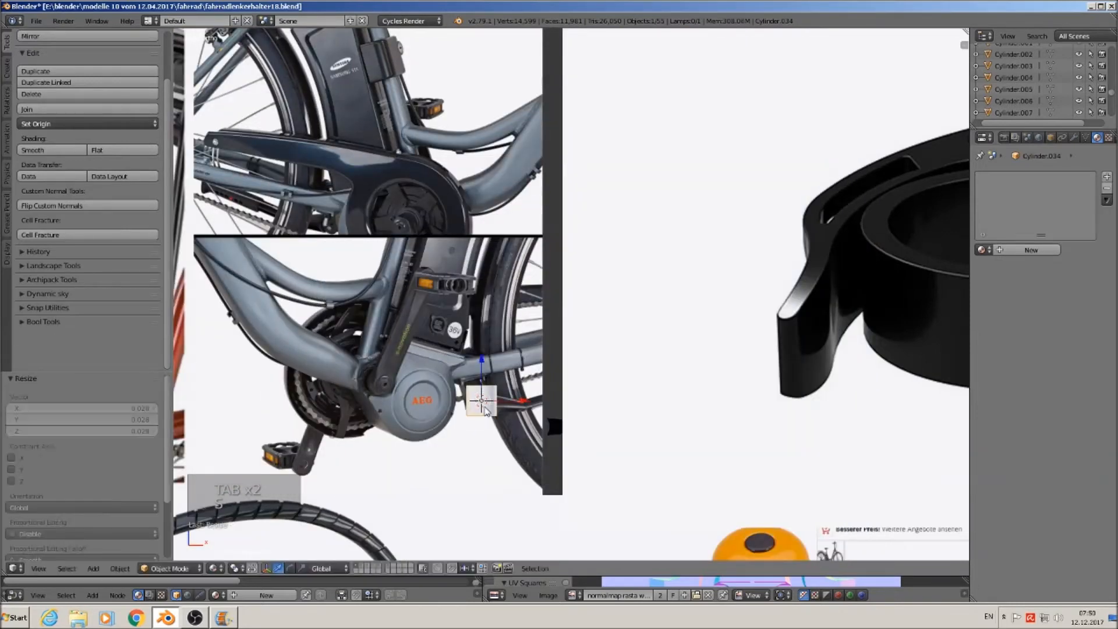
Step: Rotate the cylinder 90° about X so its round face points to the front, and shrink it uniformly toward the bracket's rounded end
scroll(503, 426, "up", 5)
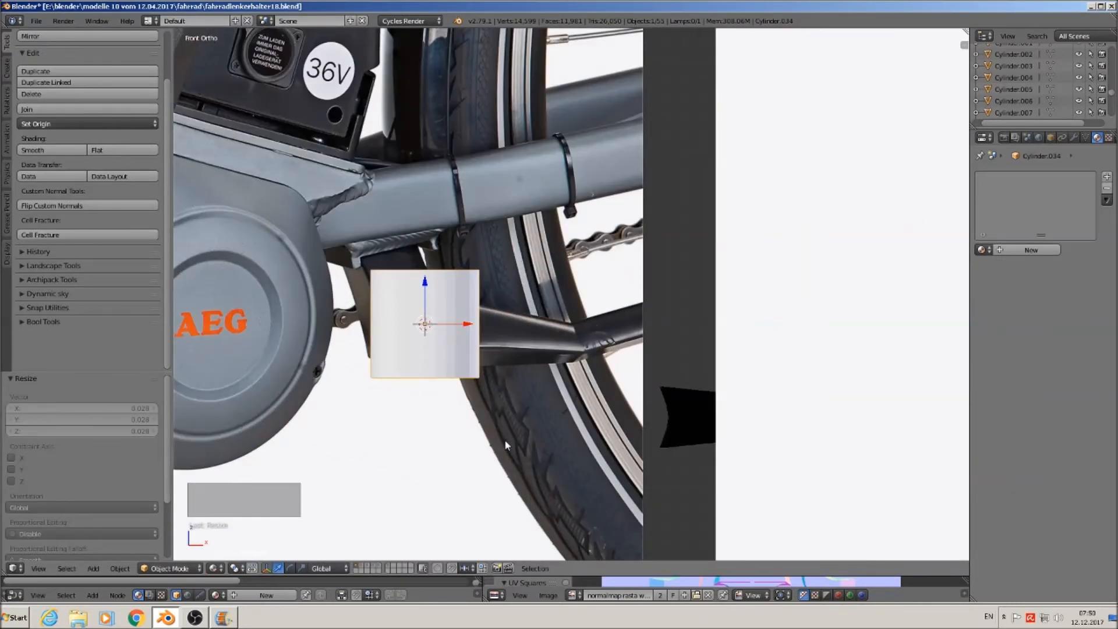
type("rx90")
key("Return")
key("s")
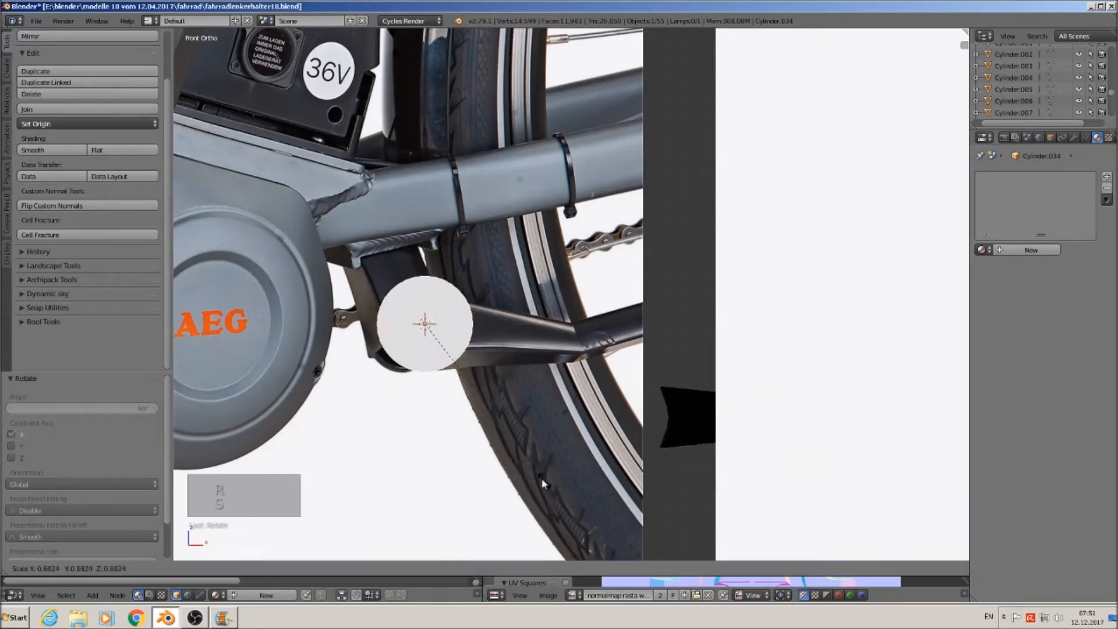
left_click(484, 437)
Step: Move the cylinder about 0.059 down along Z, below the photographed bracket, and enlarge it slightly
left_click_drag(425, 285, 425, 400)
middle_click_drag(448, 423, 514, 380, "shift")
key("s")
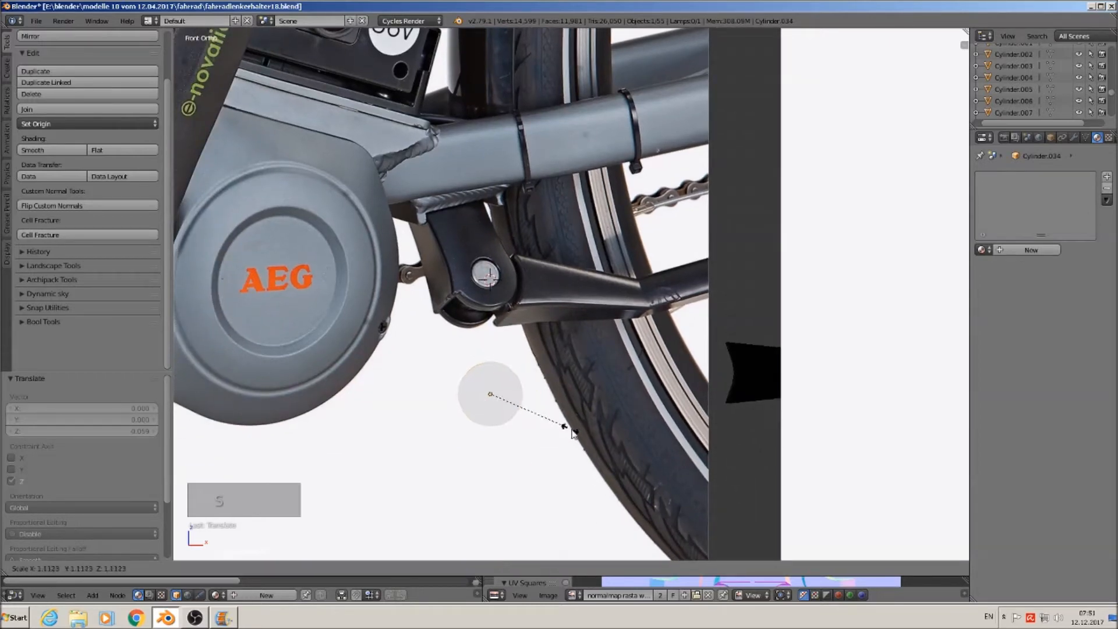
left_click(565, 429)
Step: Shift the cylinder about 0.04 along the Y axis relative to the reference photo
scroll(560, 429, "up", 1)
middle_click_drag(529, 421, 517, 435)
left_click_drag(458, 376, 521, 418)
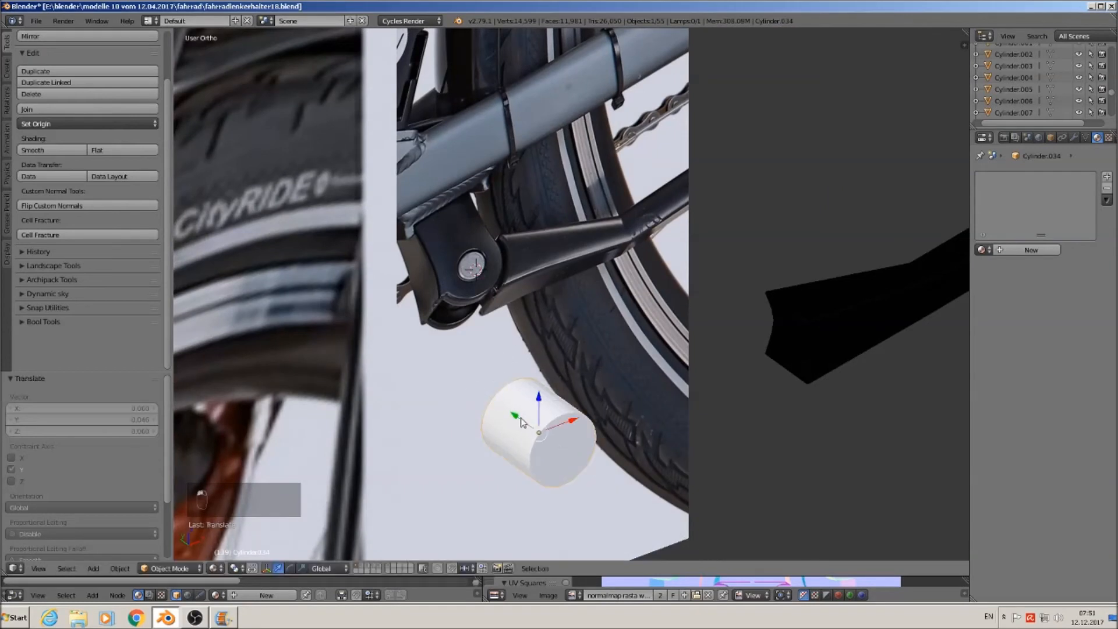
key("s")
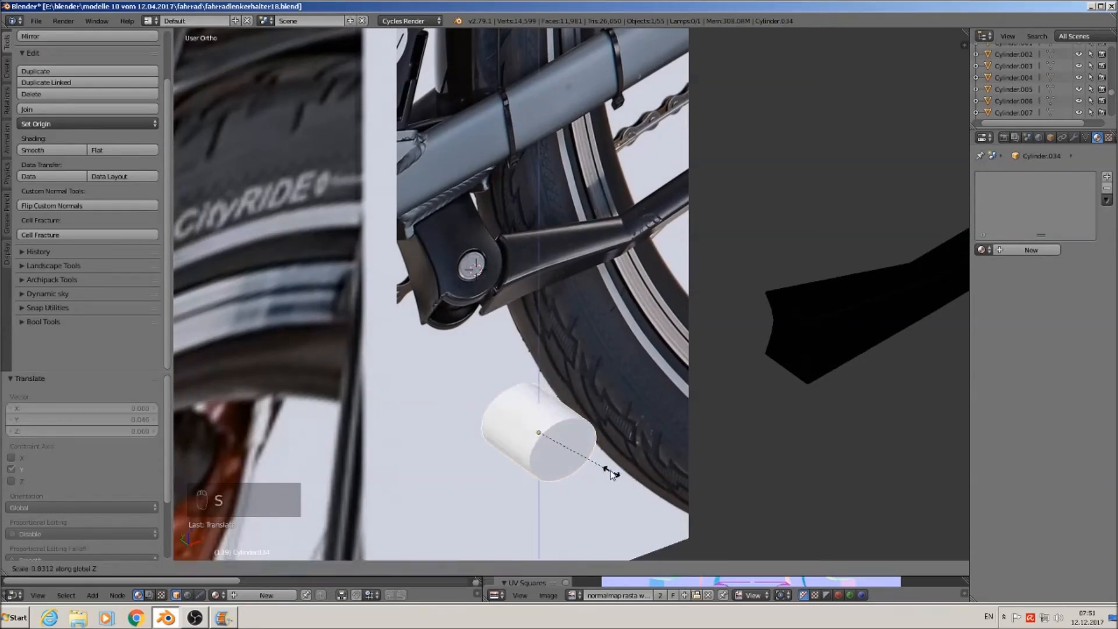
right_click(621, 473)
key("s")
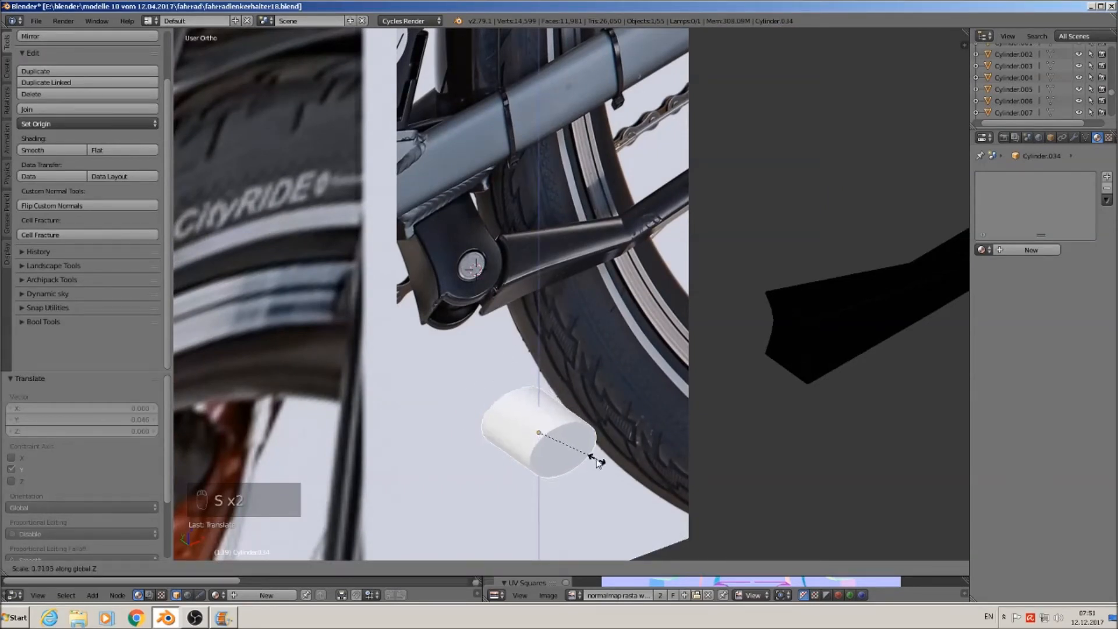
right_click(618, 476)
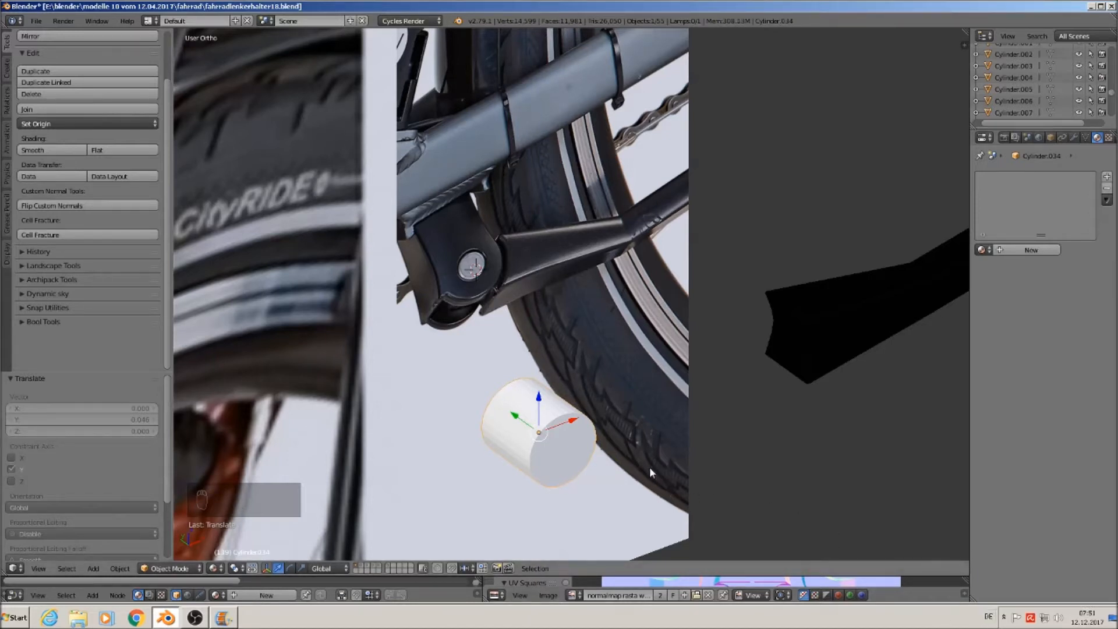
Step: Shorten the cylinder by scaling it to about 0.661 along the Y axis
key("s")
key("y")
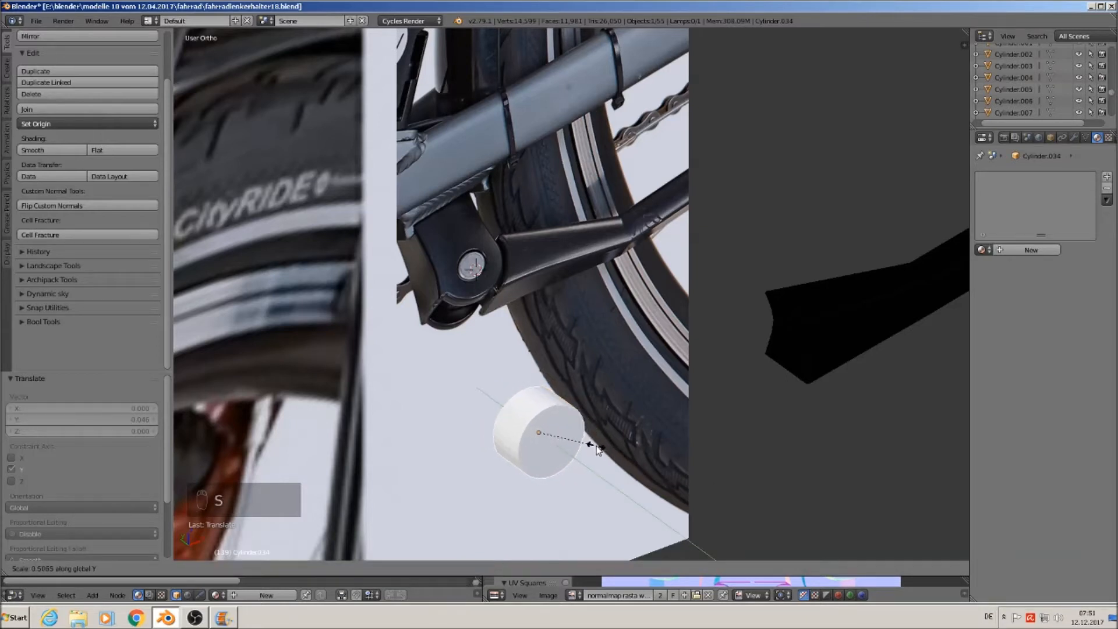
left_click(612, 459)
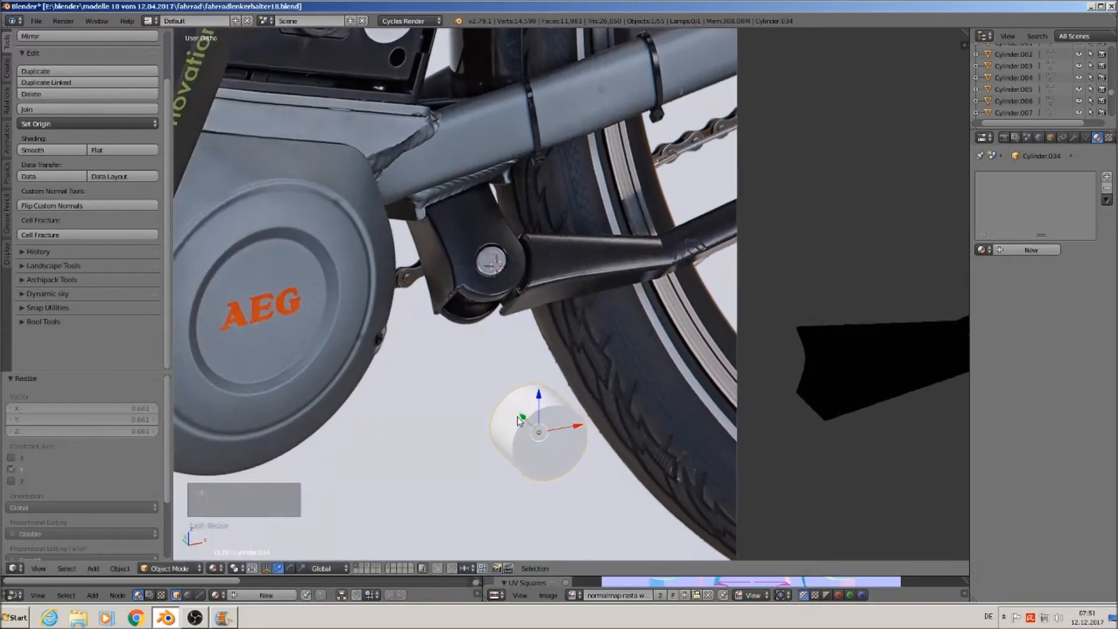
Step: In front view, duplicate the cylinder and place the copy beside the original, toward the wheel
key("KP_1")
key("KP_1")
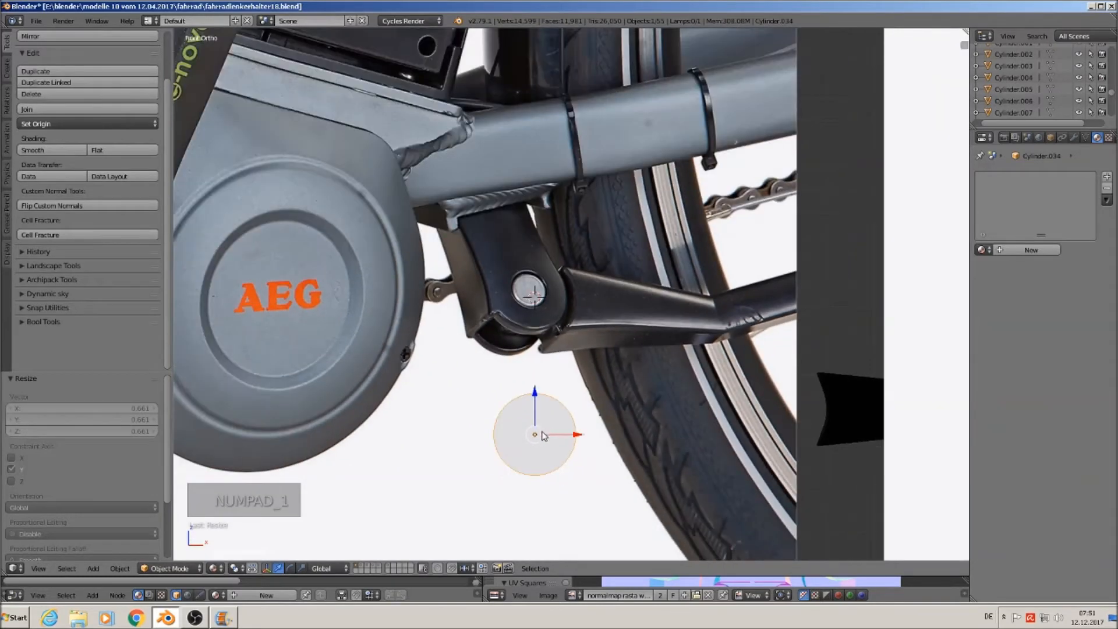
key("shift+d")
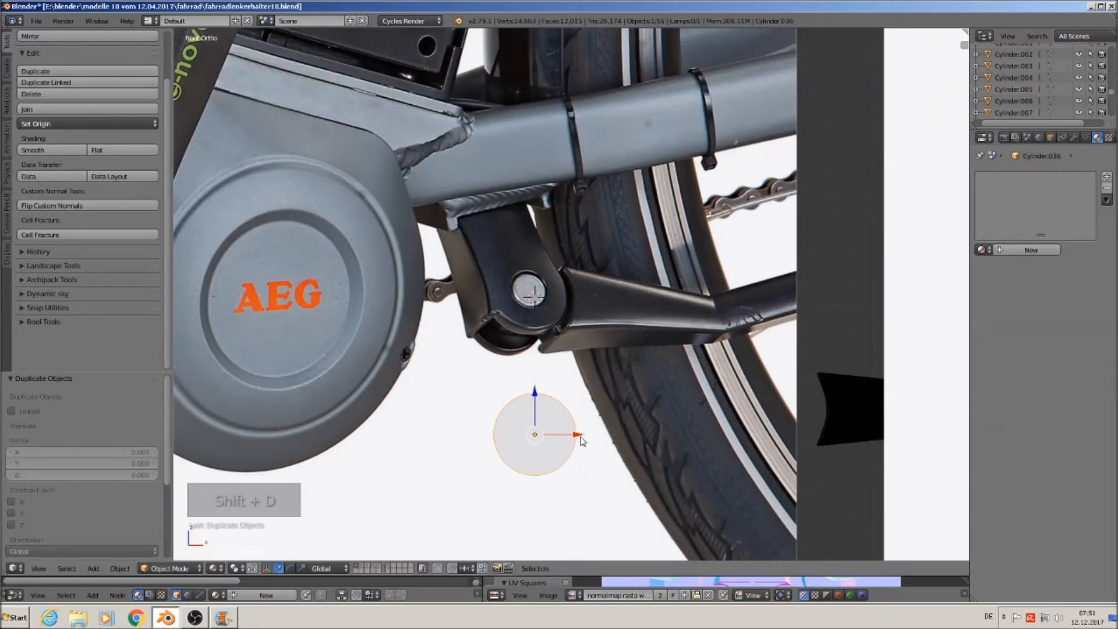
left_click(695, 452)
Step: Delete the upper vertices of the original cylinder, keeping only a lower arc slightly shorter than a half circle
right_click(548, 424)
key("Tab")
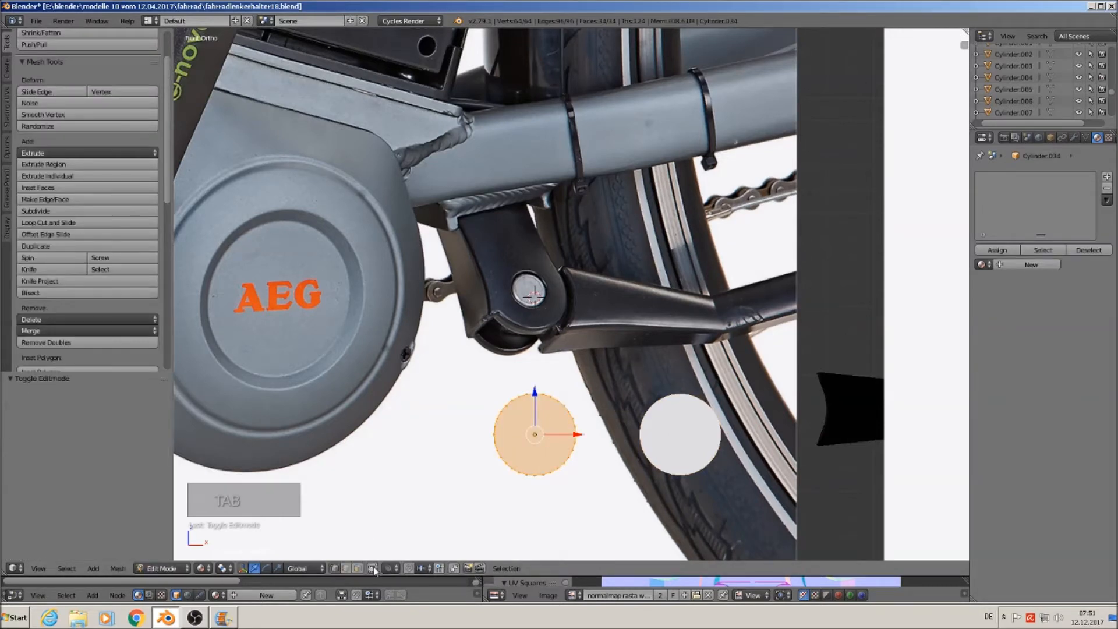
key("a")
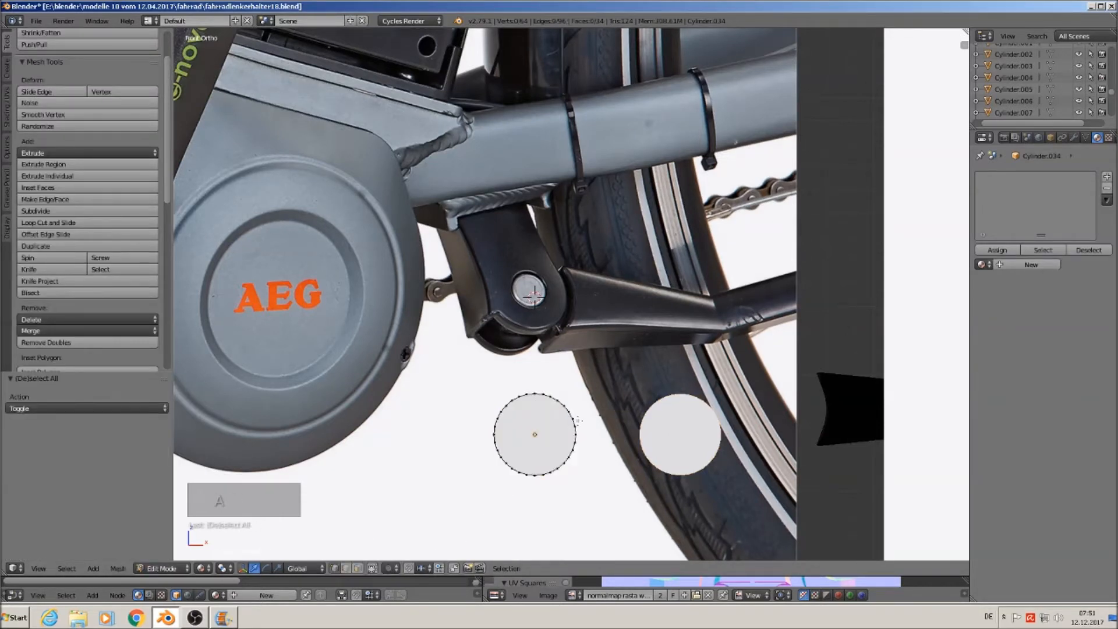
key("c")
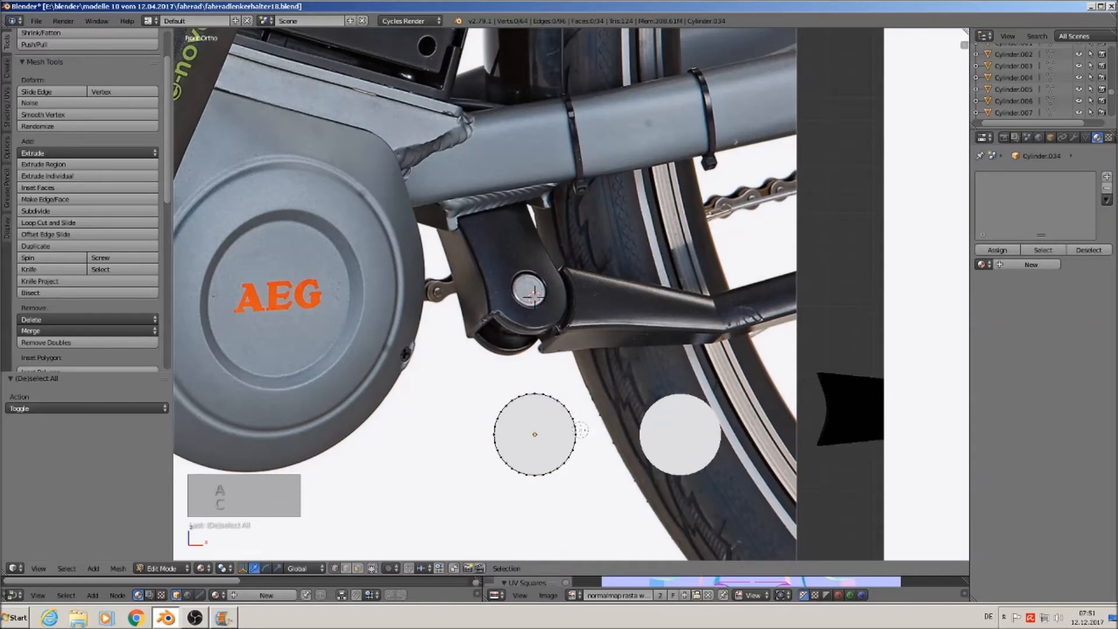
mouse_move(576, 426)
left_mouse_down()
mouse_move(553, 397)
mouse_move(525, 394)
mouse_move(494, 430)
mouse_move(496, 452)
left_mouse_up()
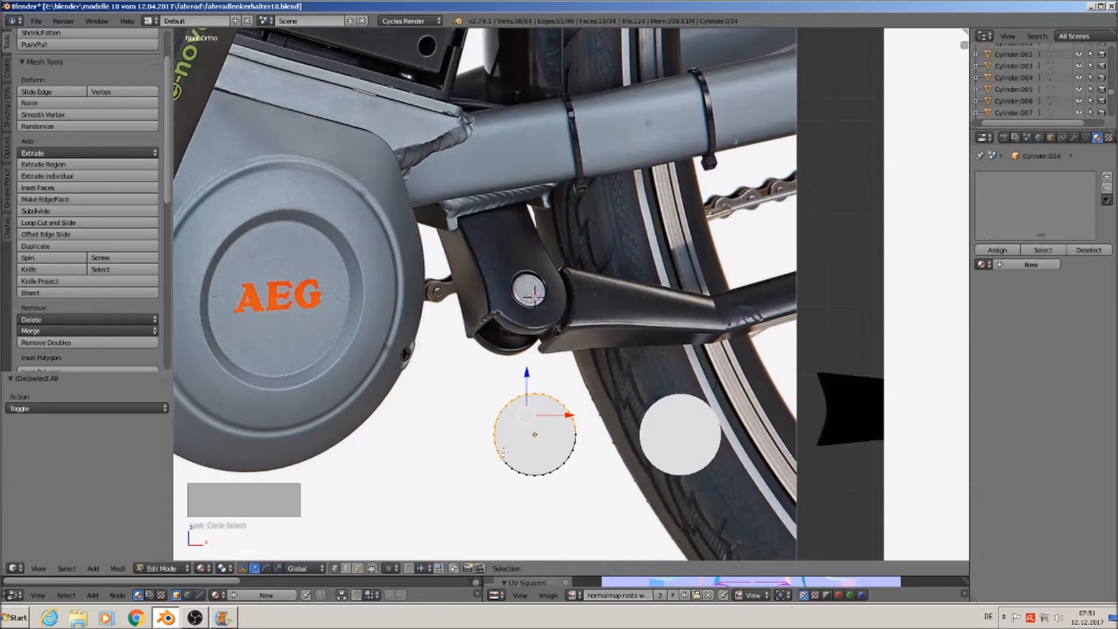
key("c")
middle_click(499, 462)
right_click(501, 461)
key("x")
left_click(525, 442)
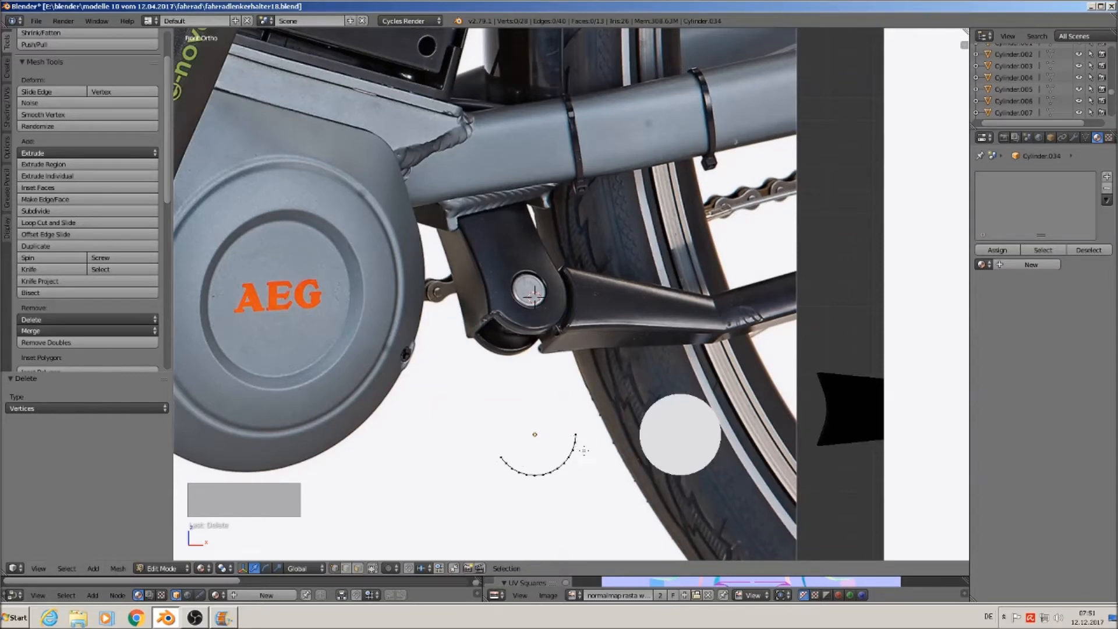
middle_click_drag(583, 448, 612, 472)
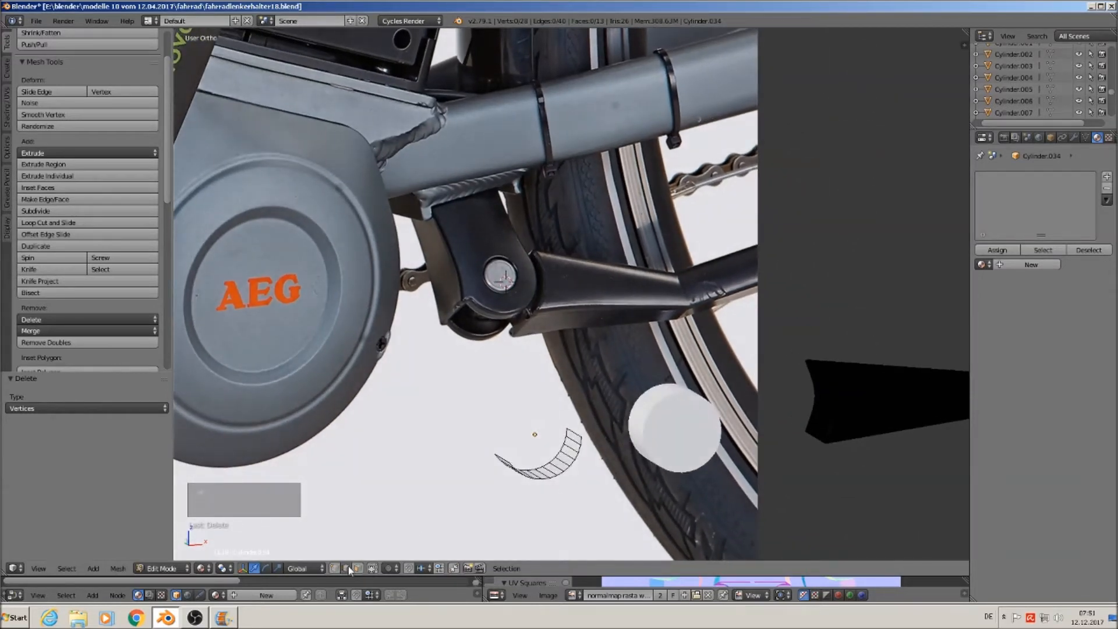
Step: Extrude the arc strip's right end edge straight up, and extrude the resulting edge left along X to form the top
right_click(575, 429)
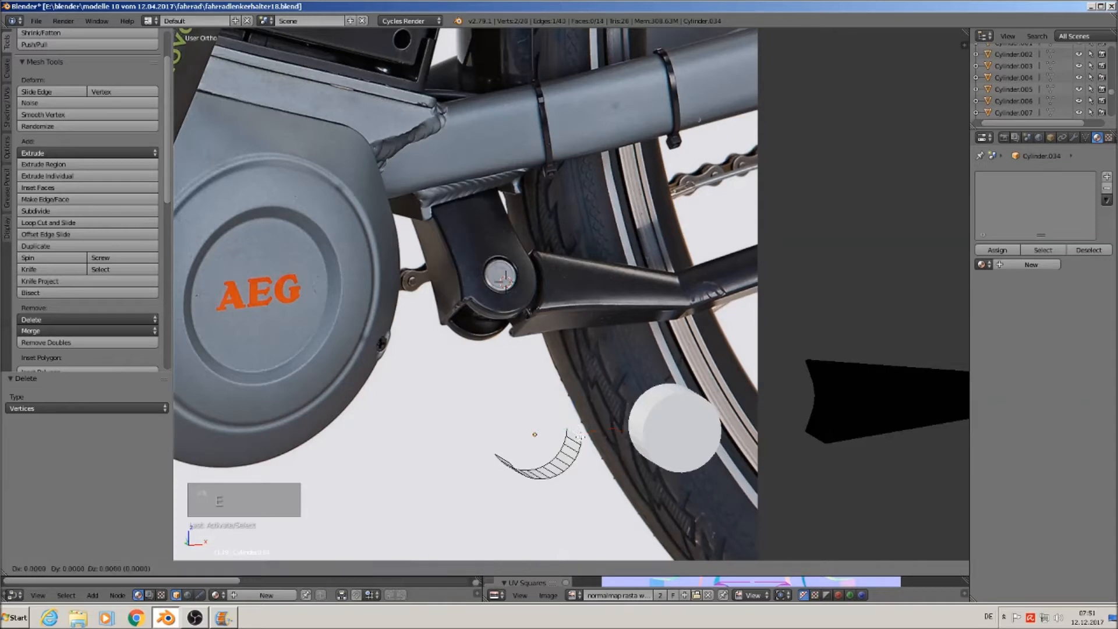
key("e")
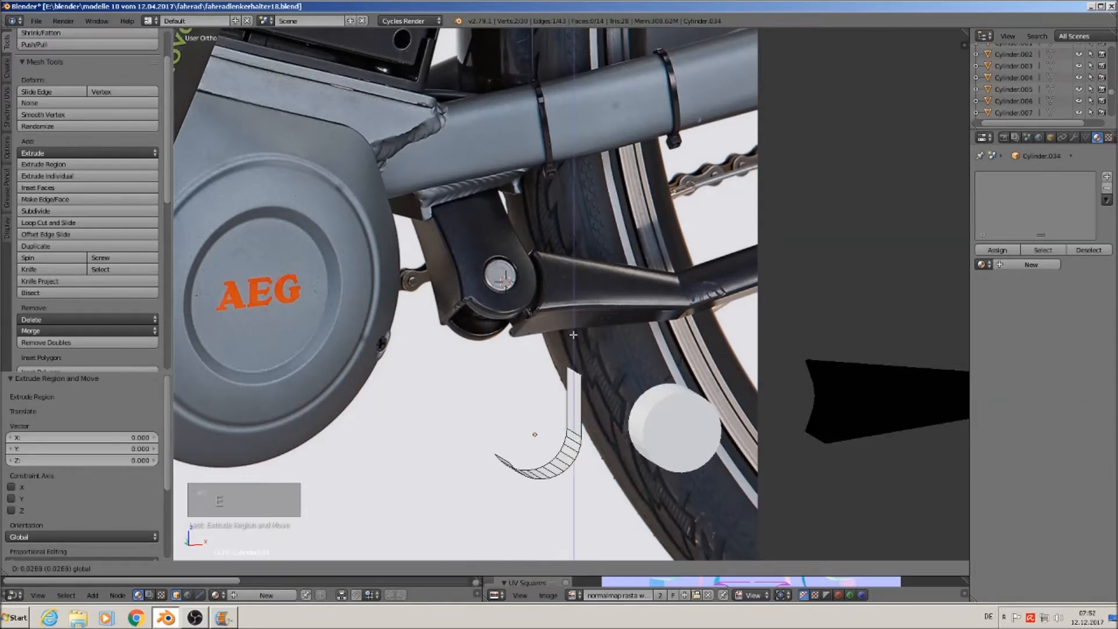
left_click(574, 323)
key("e")
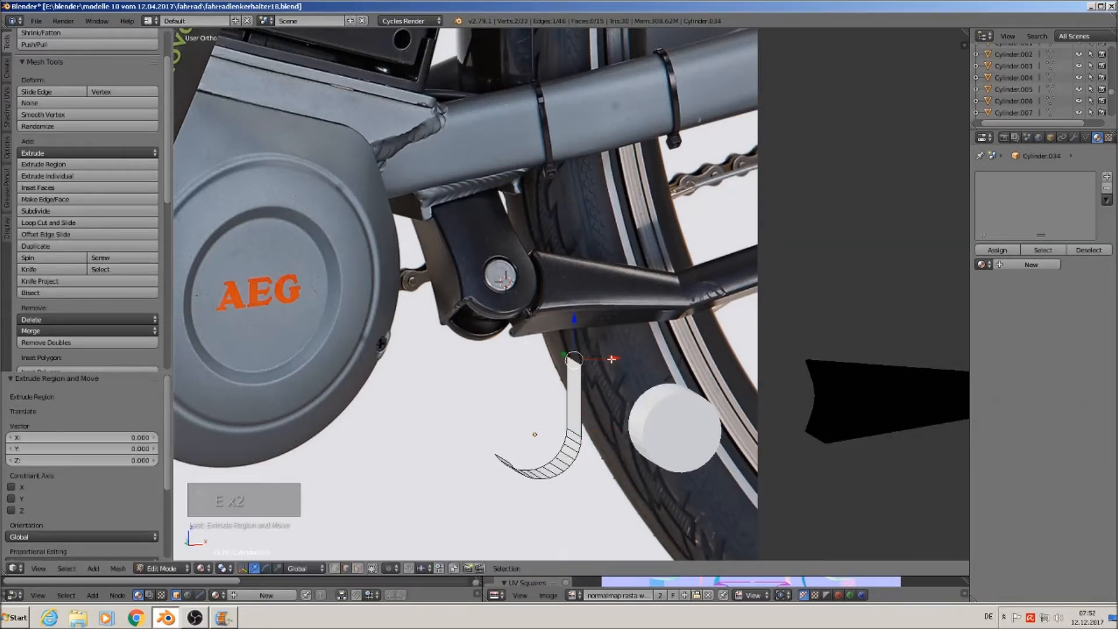
key("x")
left_click_drag(531, 380, 549, 376)
Step: Extrude the top strip's left edge down along Z by about 0.03 to form the left side
key("e")
left_click(547, 376)
left_click_drag(515, 339, 515, 409)
middle_click_drag(498, 424, 549, 472)
scroll(500, 439, "up", 2)
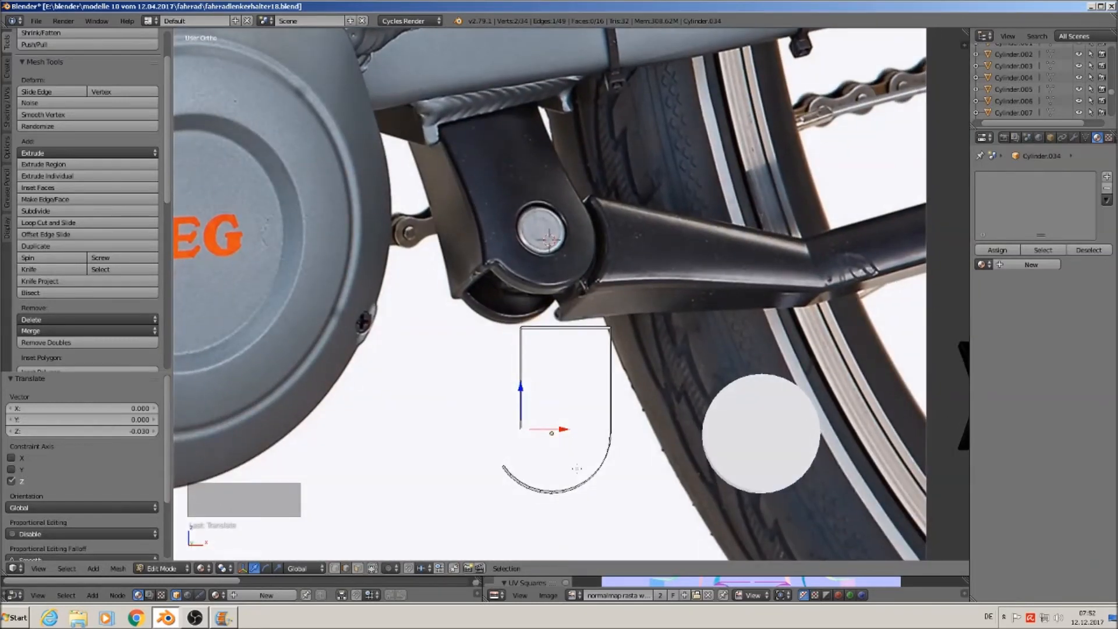
key("KP_1")
scroll(537, 454, "down", 1)
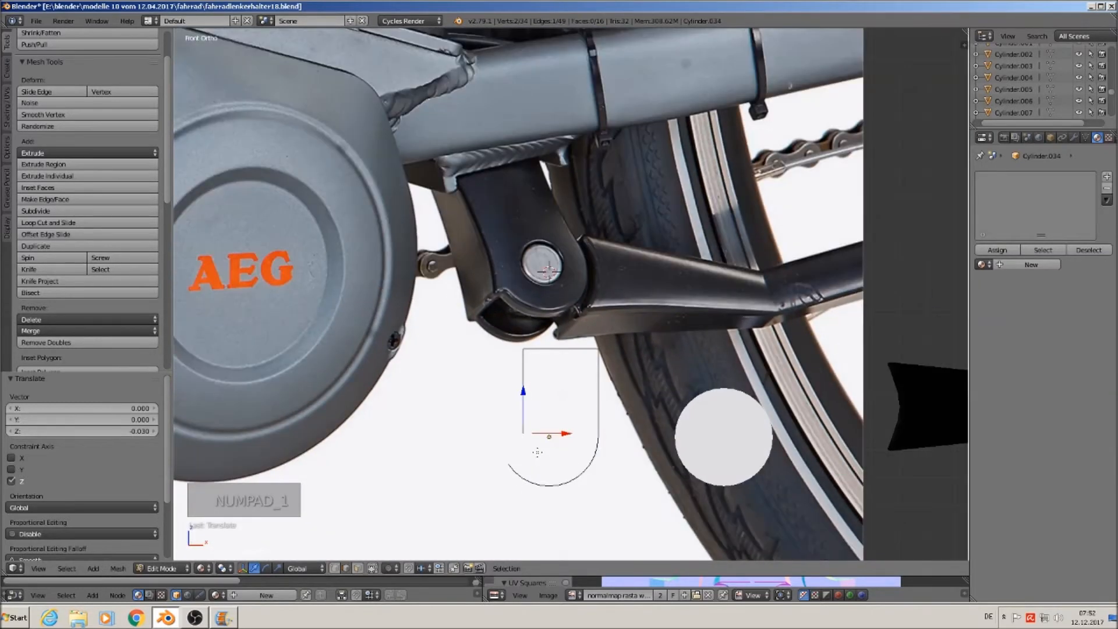
Step: Move the left side face outward by about -0.004 along X
middle_click_drag(540, 422, 527, 402)
right_click(524, 349)
left_click(345, 569, "shift")
right_click(526, 389)
left_click_drag(555, 391, 541, 401)
key("KP_1")
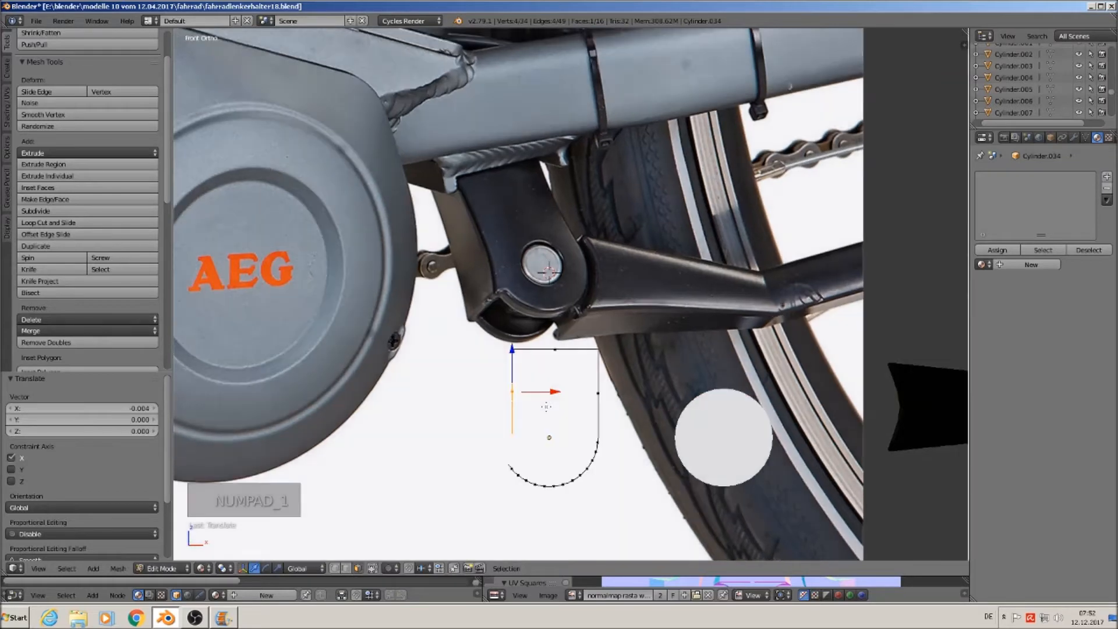
Step: Fill the gap between the left side's lower edge and the arc's open end with a face
scroll(536, 425, "up", 1)
middle_click_drag(539, 431, 555, 450)
scroll(531, 450, "up", 2)
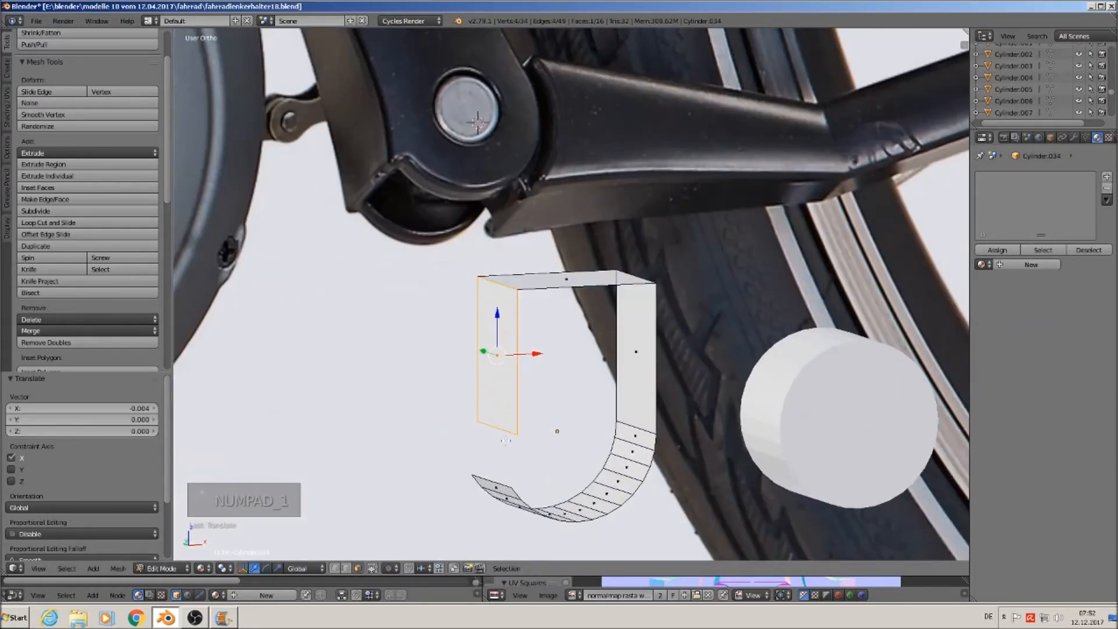
left_click(347, 569)
right_click(498, 431)
right_click(485, 469, "shift")
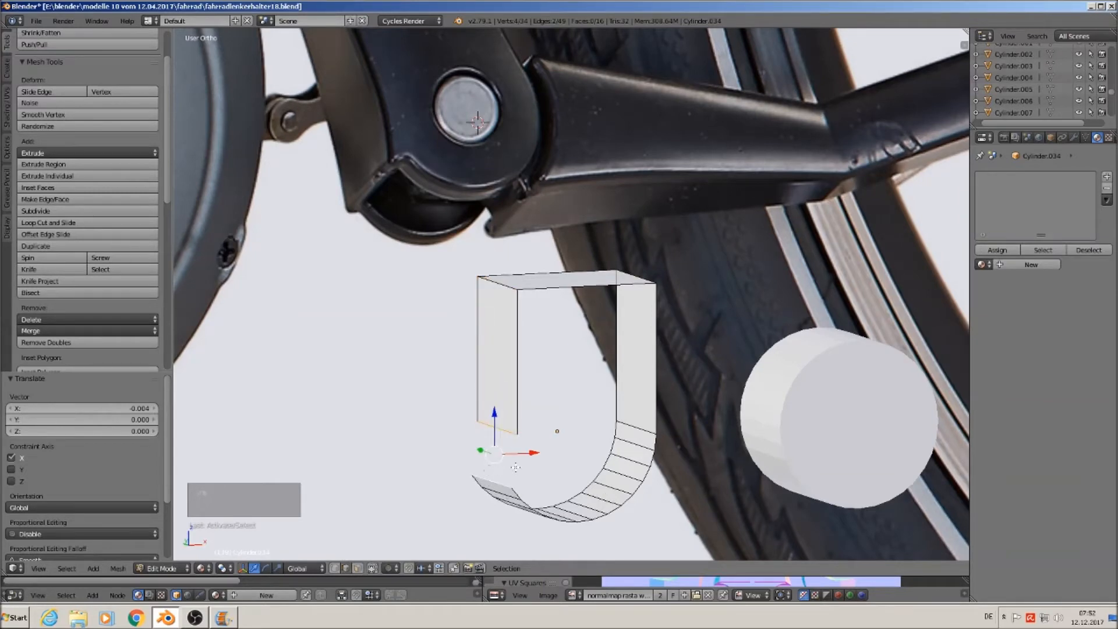
key("f")
middle_click_drag(513, 464, 543, 481)
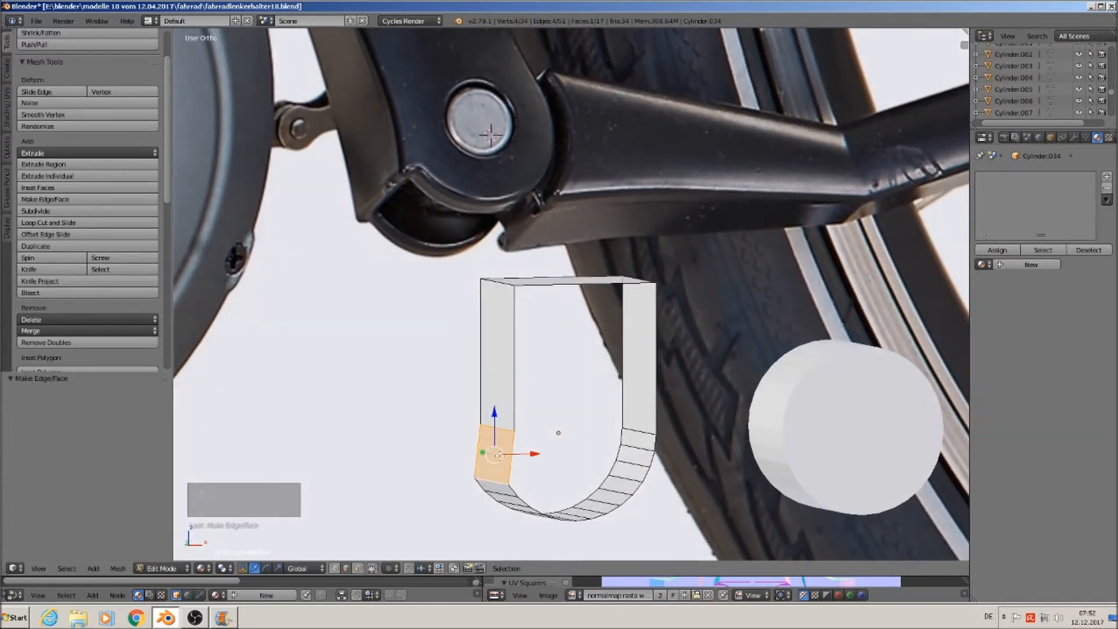
Step: Add one centred loop cut across the gap-filling face and move it inward about 0.001 along X
key("ctrl+r")
left_click(498, 456)
right_click(498, 456)
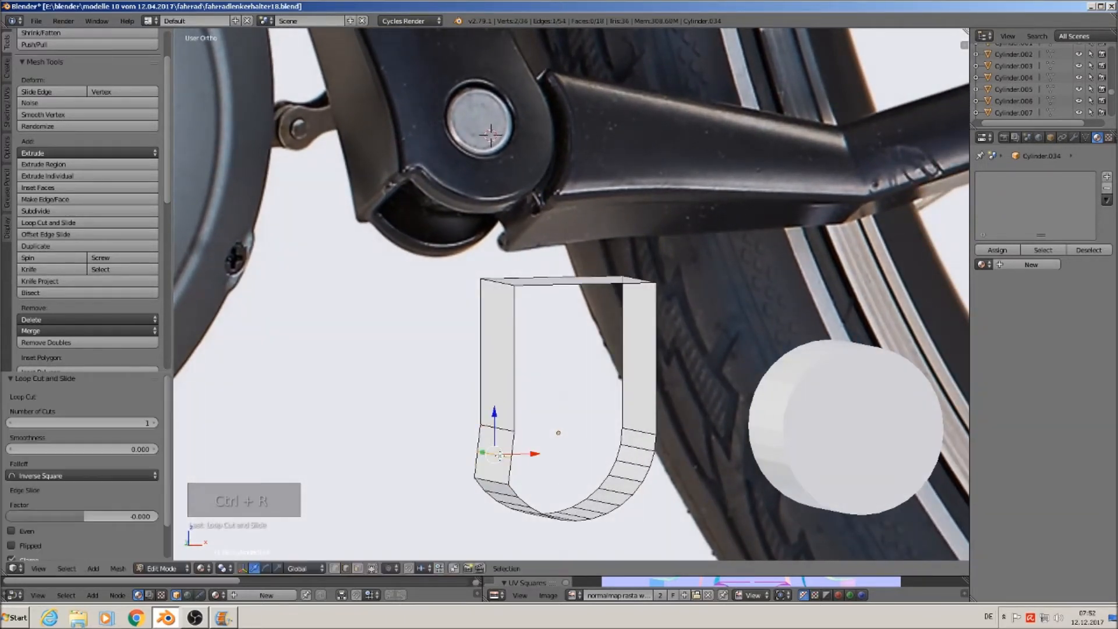
middle_click_drag(500, 457, 515, 458)
key("g")
key("x")
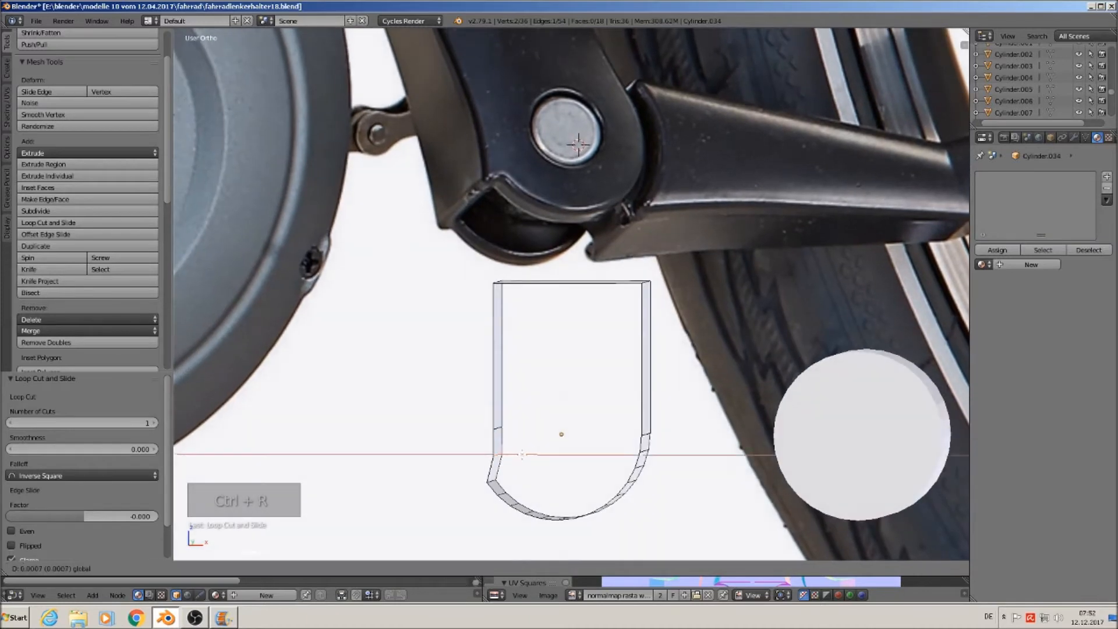
left_click(524, 455)
Step: Bevel the inward-moved edge with three segments to round the notch on the lower left side
scroll(526, 459, "up", 3)
middle_click_drag(538, 471, 549, 480)
key("ctrl+b")
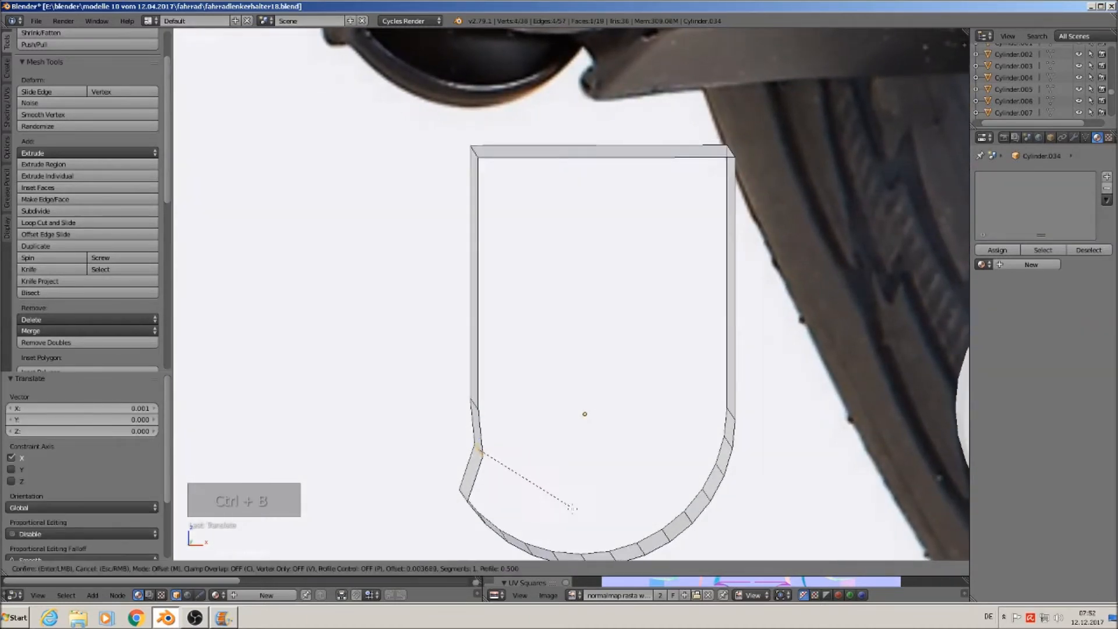
scroll(578, 421, "up", 2)
left_click(578, 422)
scroll(578, 422, "down", 2)
middle_click_drag(570, 422, 587, 425)
scroll(586, 423, "down", 2)
scroll(585, 423, "down", 2)
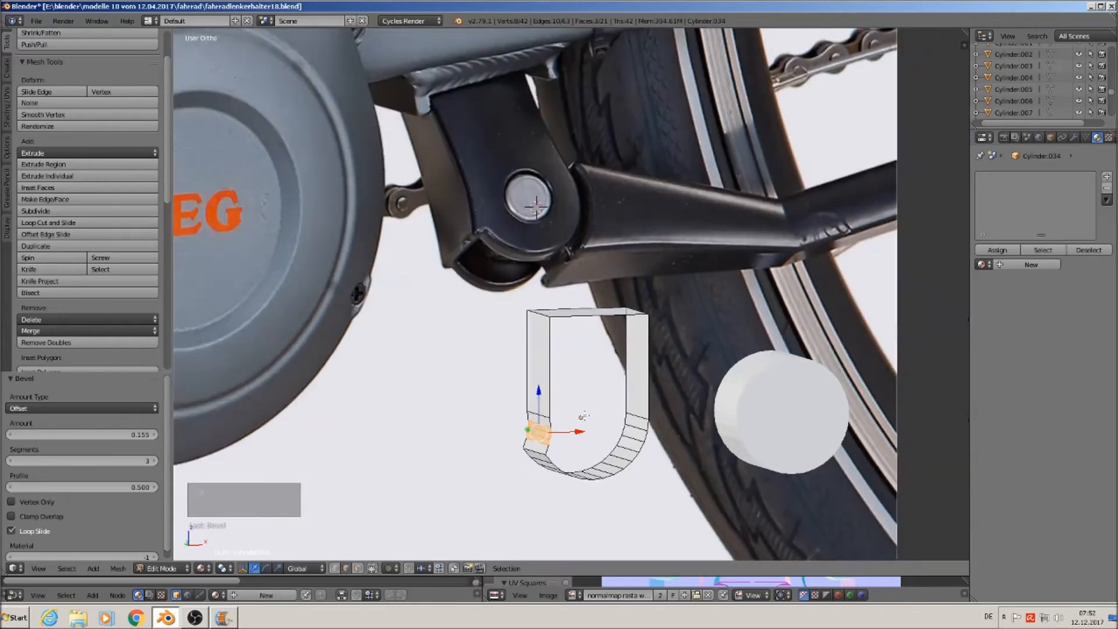
Step: Fill the open front and back outlines of the part with faces and leave Edit Mode
right_click(528, 364, "alt")
key("f")
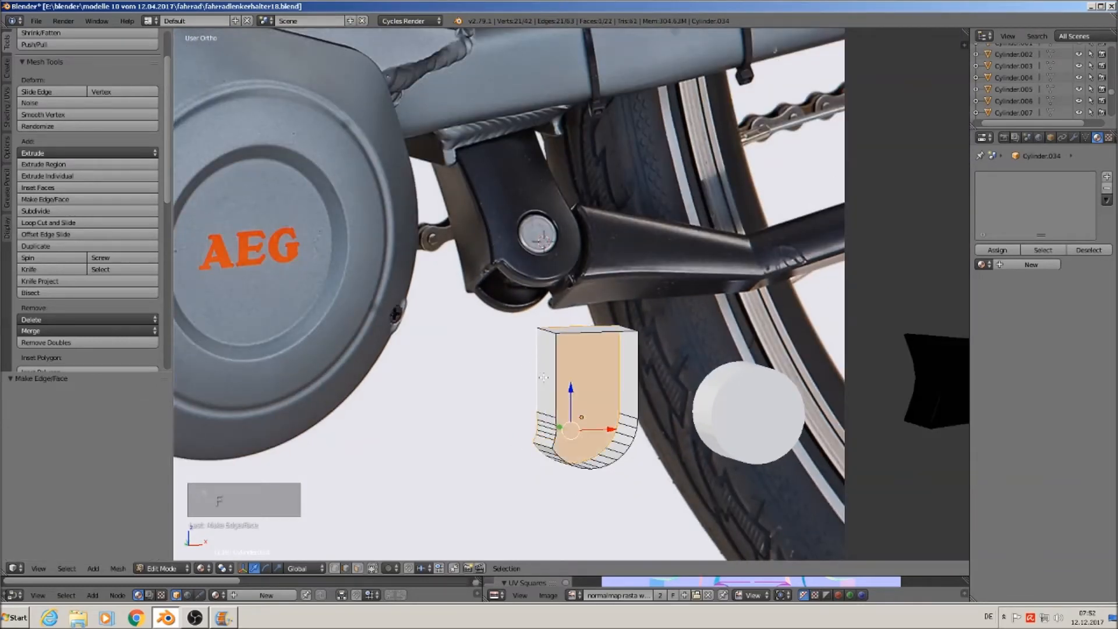
right_click(557, 386, "alt")
key("f")
scroll(559, 391, "down", 1)
key("Tab")
scroll(576, 413, "down", 3)
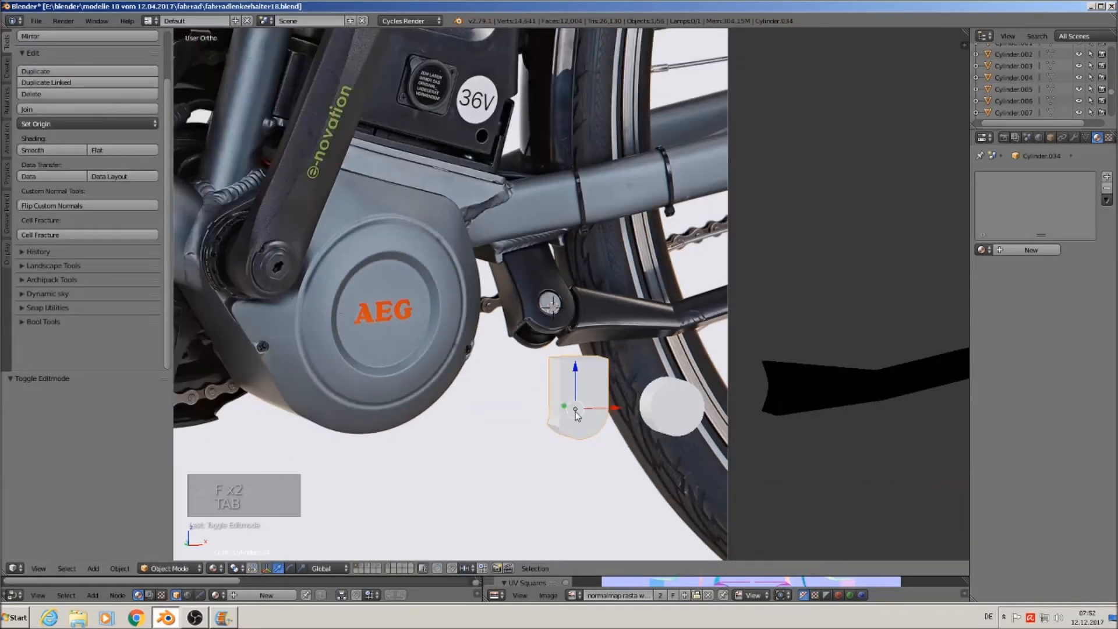
Step: Duplicate the part to the left along X, and move the original right past the cylinder by about 0.1
middle_click_drag(575, 415, 547, 415)
scroll(628, 430, "up", 1)
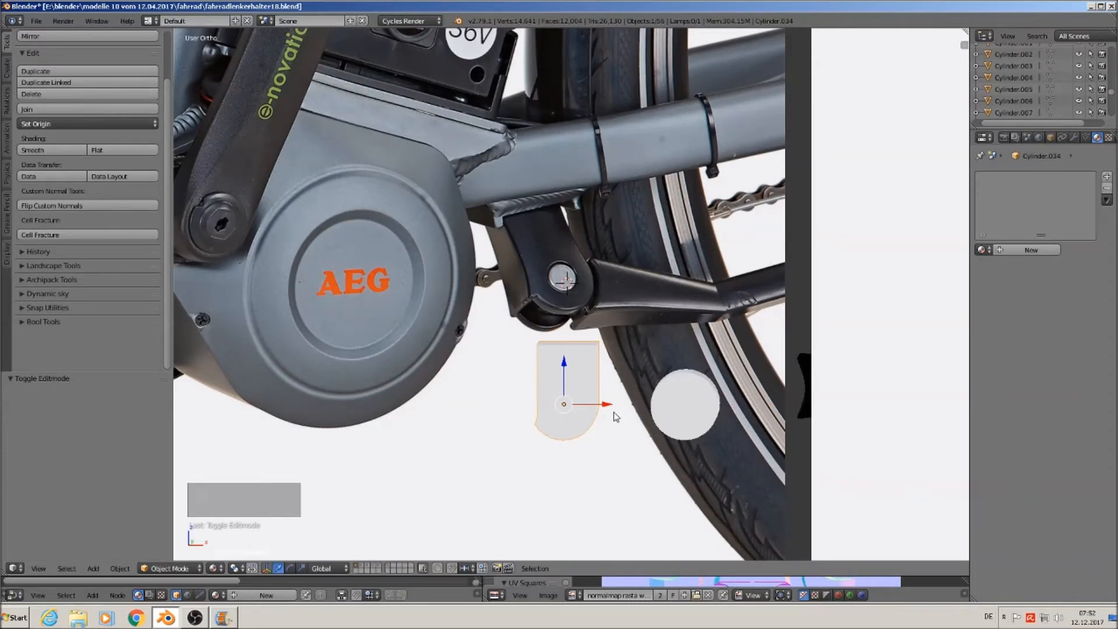
key("shift+d")
key("x")
left_click(517, 395)
right_click(558, 393)
left_click_drag(599, 404, 797, 409)
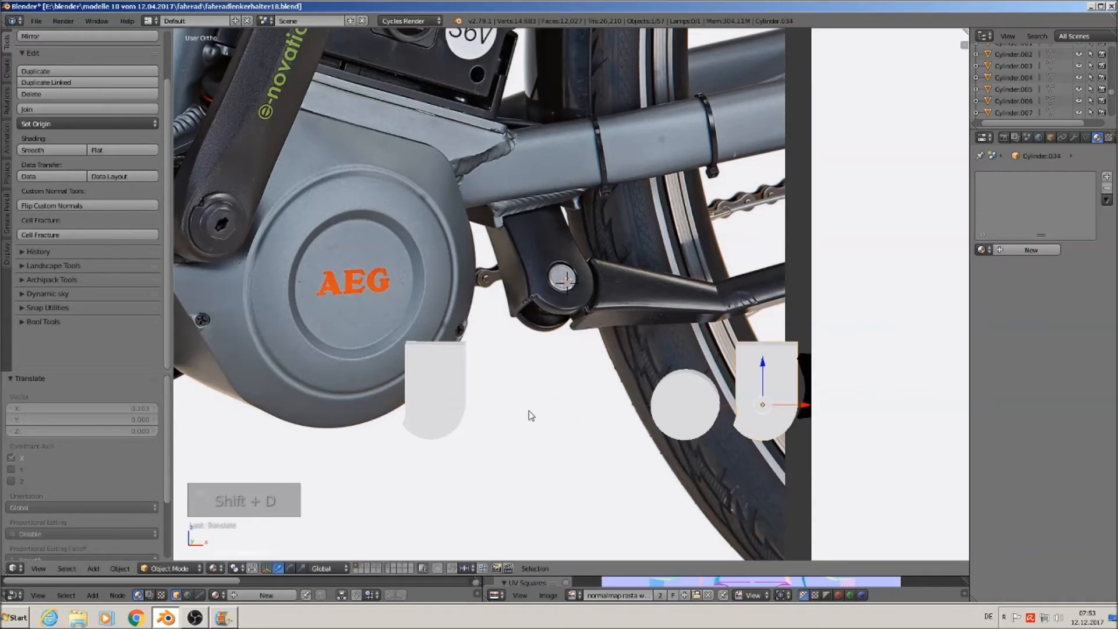
Step: Add one loop cut across the straight right side of the left copy
scroll(498, 405, "up", 4)
middle_click_drag(441, 396, 557, 379, "shift")
right_click(530, 367)
scroll(544, 370, "down", 3)
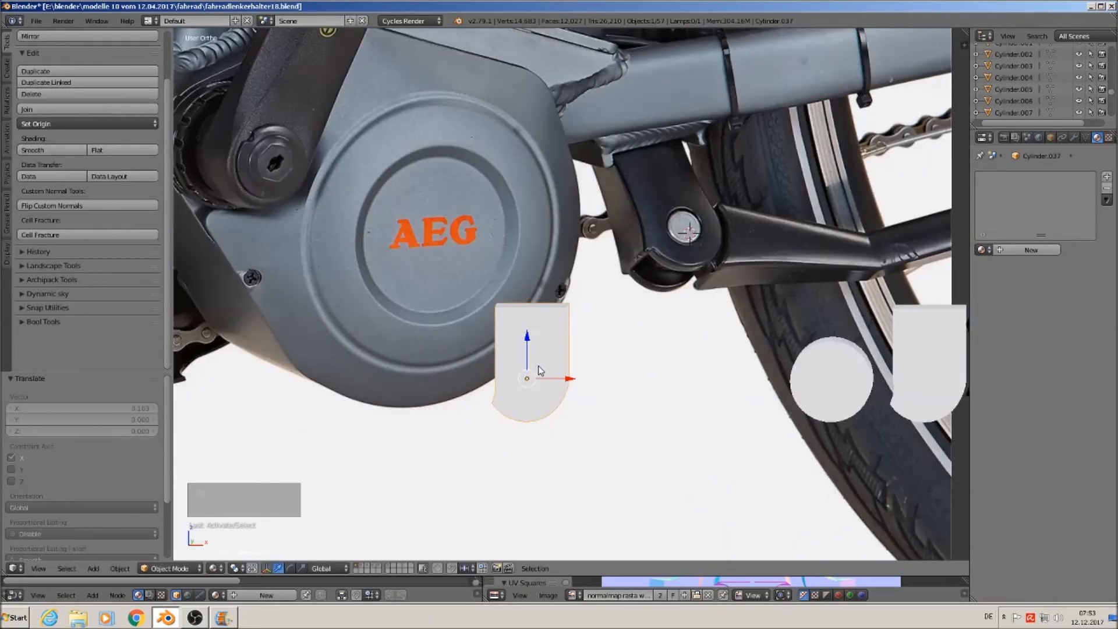
scroll(539, 370, "up", 2)
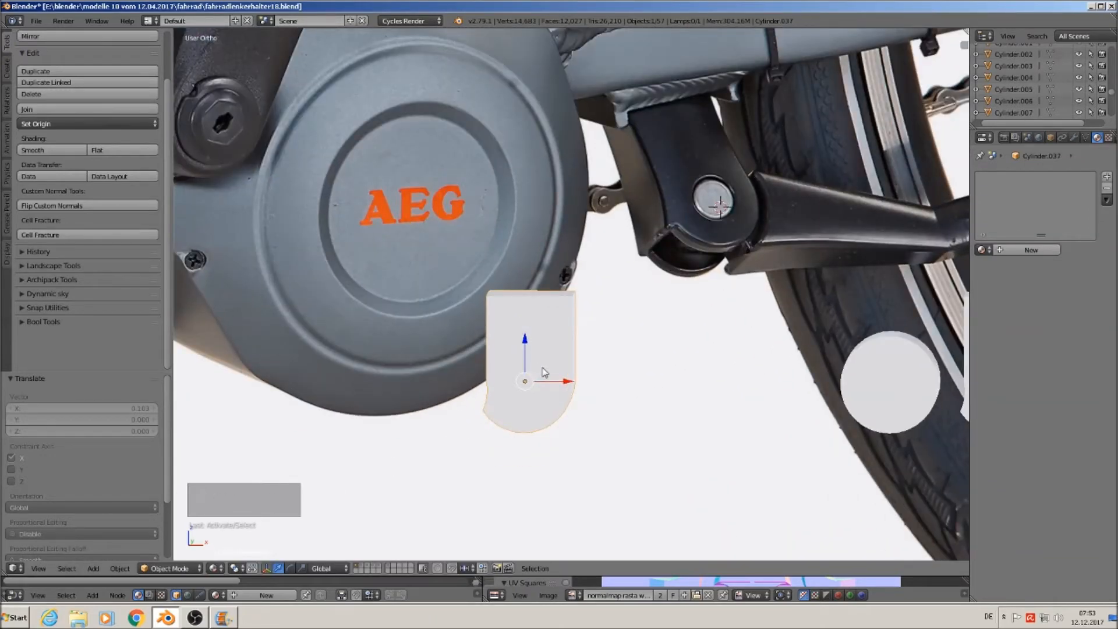
key("Tab")
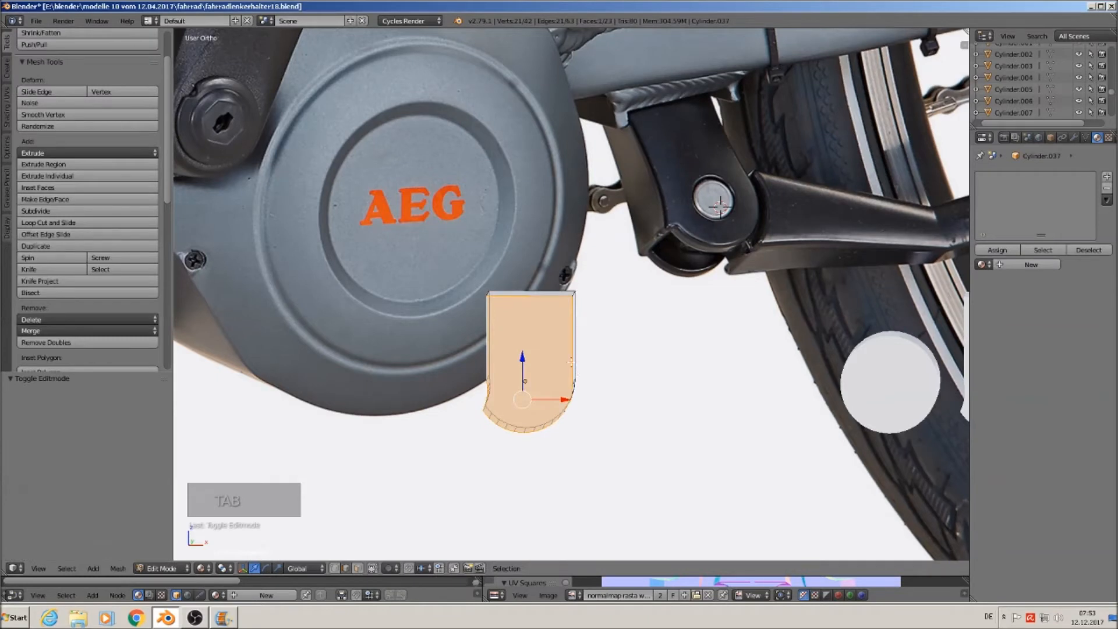
middle_click_drag(570, 364, 560, 360)
scroll(574, 365, "up", 2)
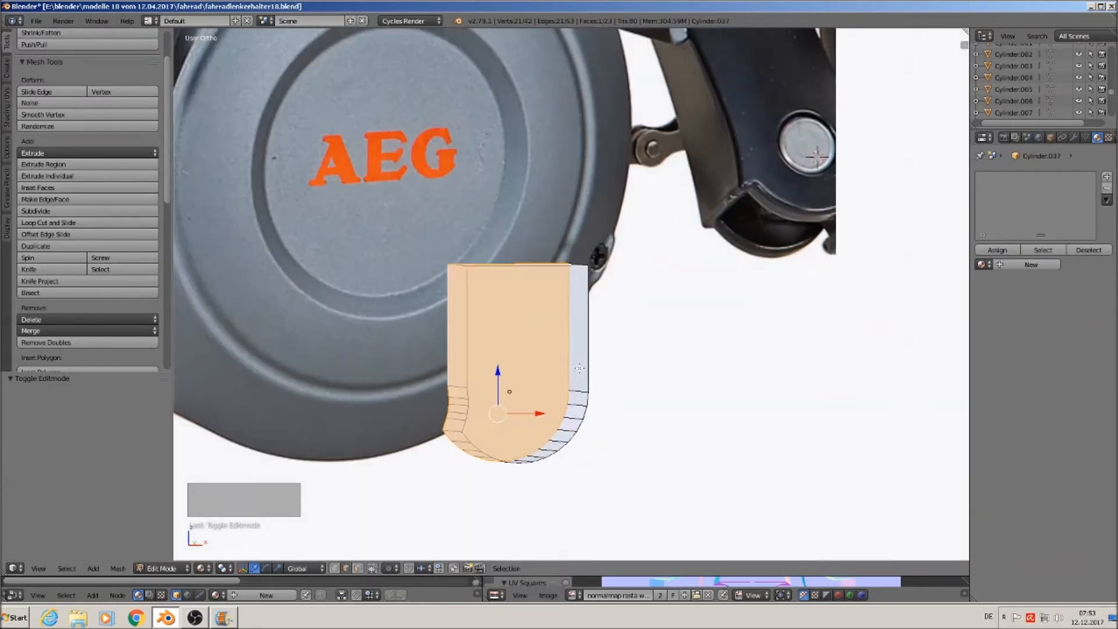
key("ctrl+r")
left_click(579, 368)
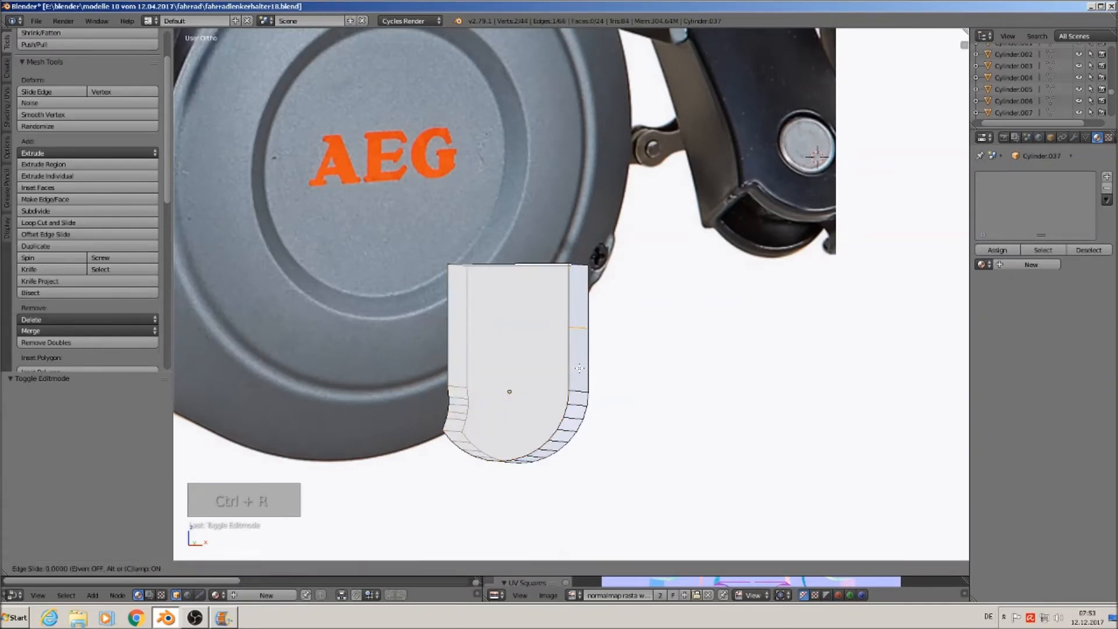
left_click(579, 368)
Step: Move the right side's cut edge down close to the curved end and slightly inward along X
left_click_drag(578, 287, 581, 334)
left_click_drag(615, 371, 612, 370)
key("Tab")
scroll(670, 332, "down", 2)
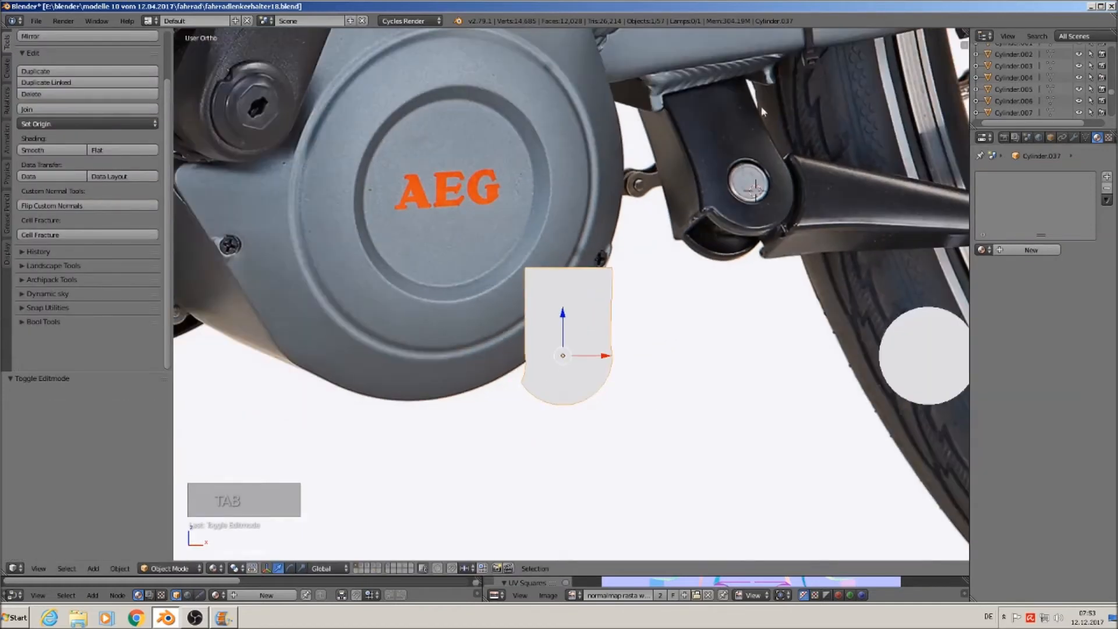
key("Tab")
scroll(610, 302, "up", 3)
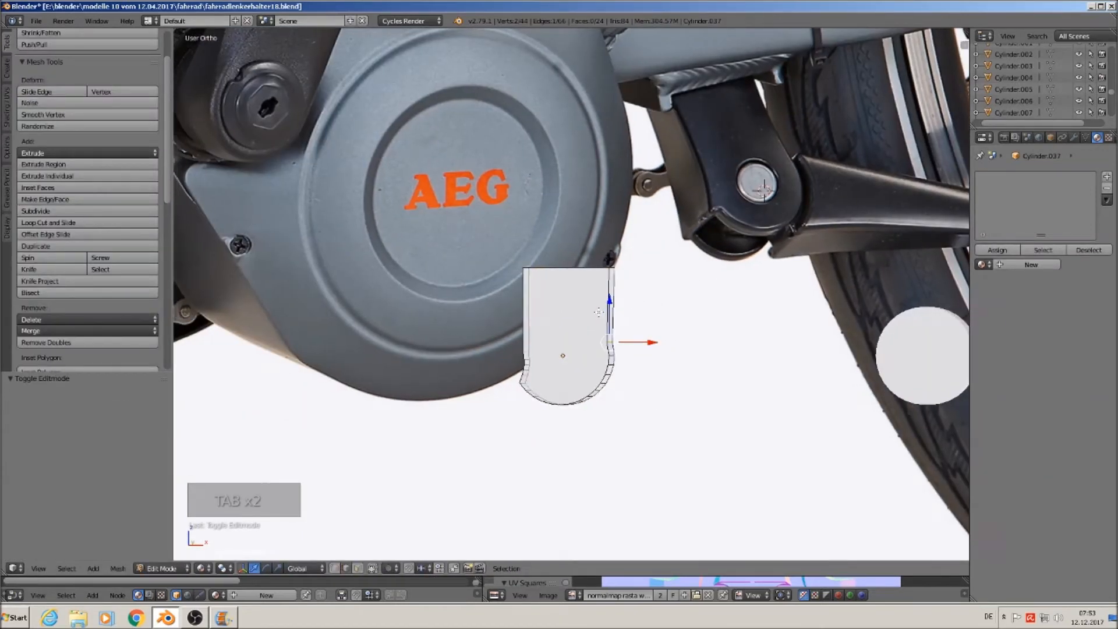
Step: Add two loop cuts to the upper right side and move the lower one slightly inward along X
key("ctrl+r")
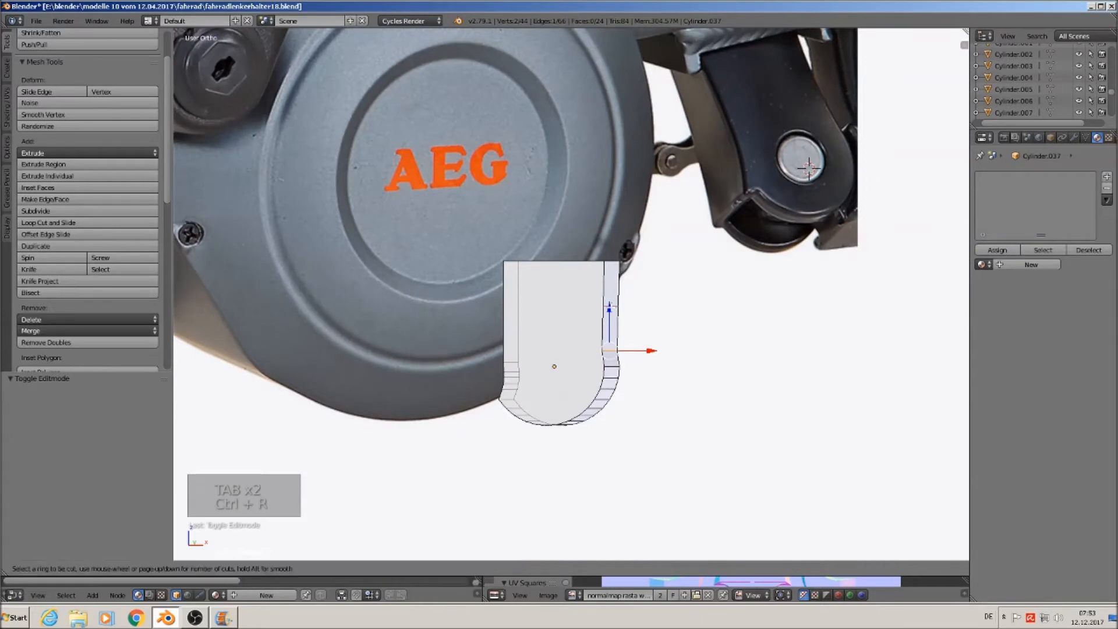
left_click(610, 314)
right_click(612, 319)
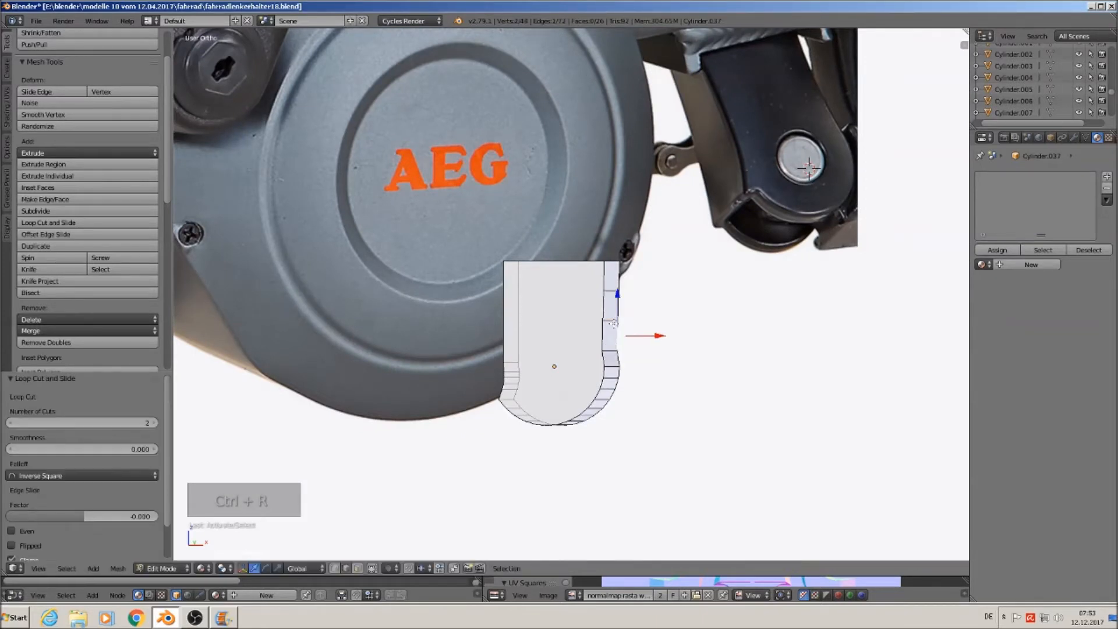
middle_click_drag(625, 325, 641, 329)
right_click(620, 294)
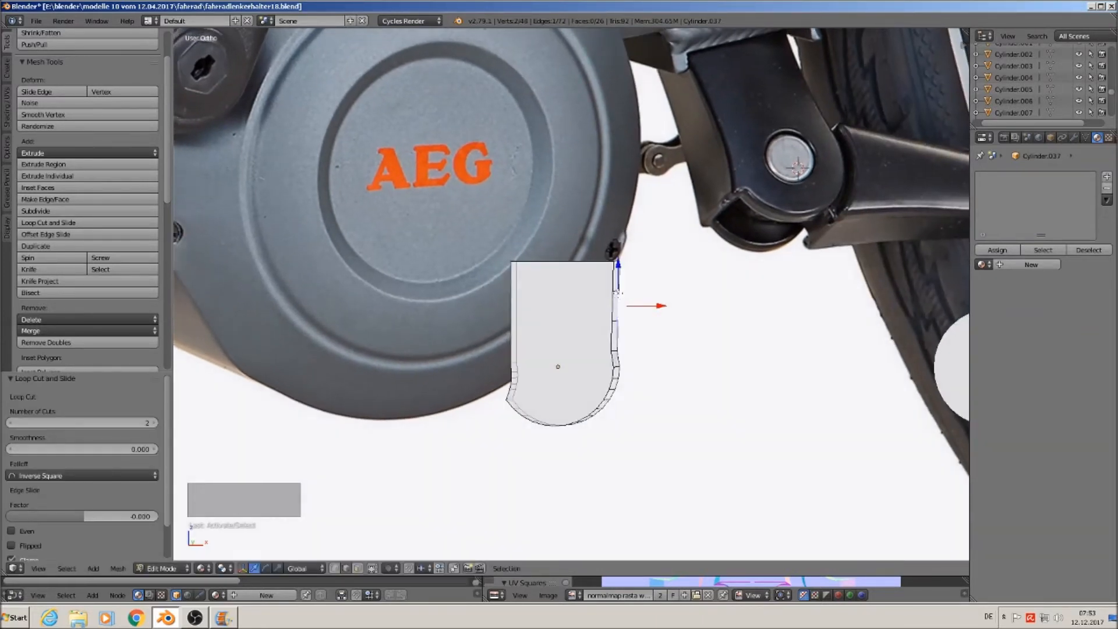
right_click(615, 318)
right_click(617, 321)
right_click(616, 321)
left_click_drag(648, 321, 644, 321)
key("Tab")
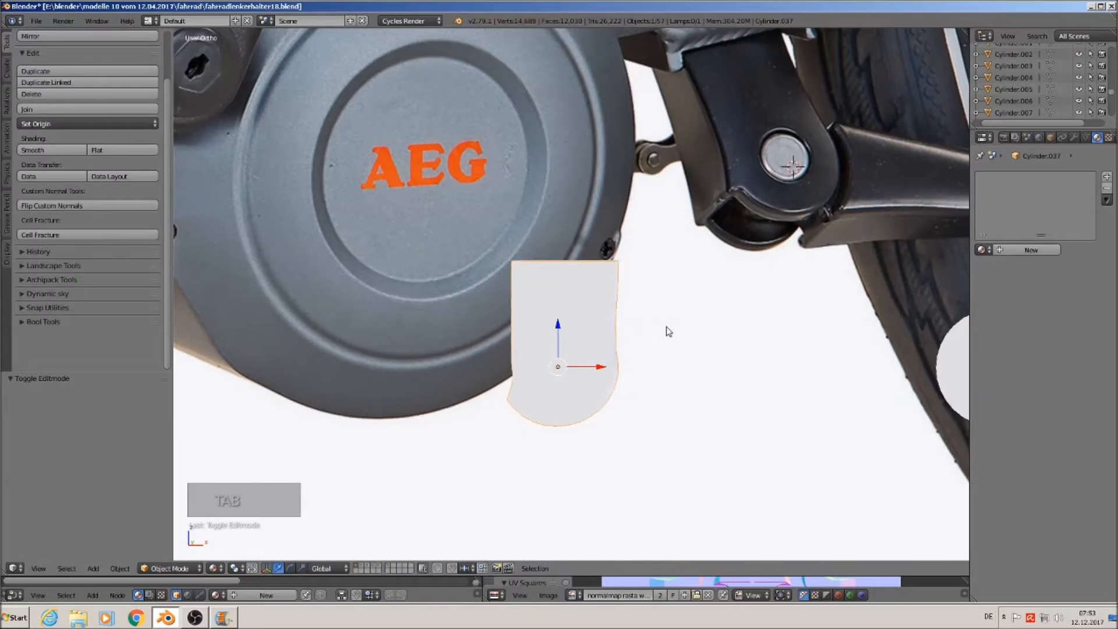
Step: Move the upper cut edge on the right side slightly inward to smooth the concave contour
mouse_move(651, 324)
middle_mouse_down()
mouse_move(624, 330)
mouse_move(621, 296)
mouse_move(635, 315)
mouse_move(668, 318)
middle_mouse_up()
key("Tab")
right_click(607, 283)
key("Tab")
scroll(668, 318, "down", 2)
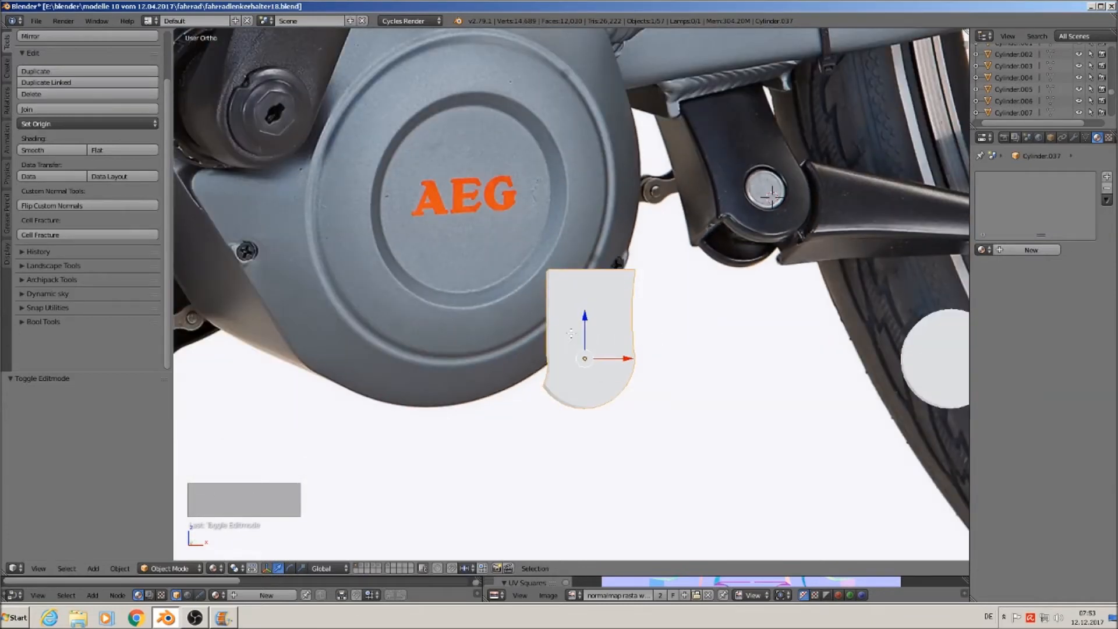
Step: Select the vertices around the notch on the lower left side and scale them about 1.75 along Z
key("Tab")
scroll(556, 349, "up", 3)
mouse_move(556, 349)
middle_mouse_down()
mouse_move(573, 358)
mouse_move(564, 360)
middle_mouse_up()
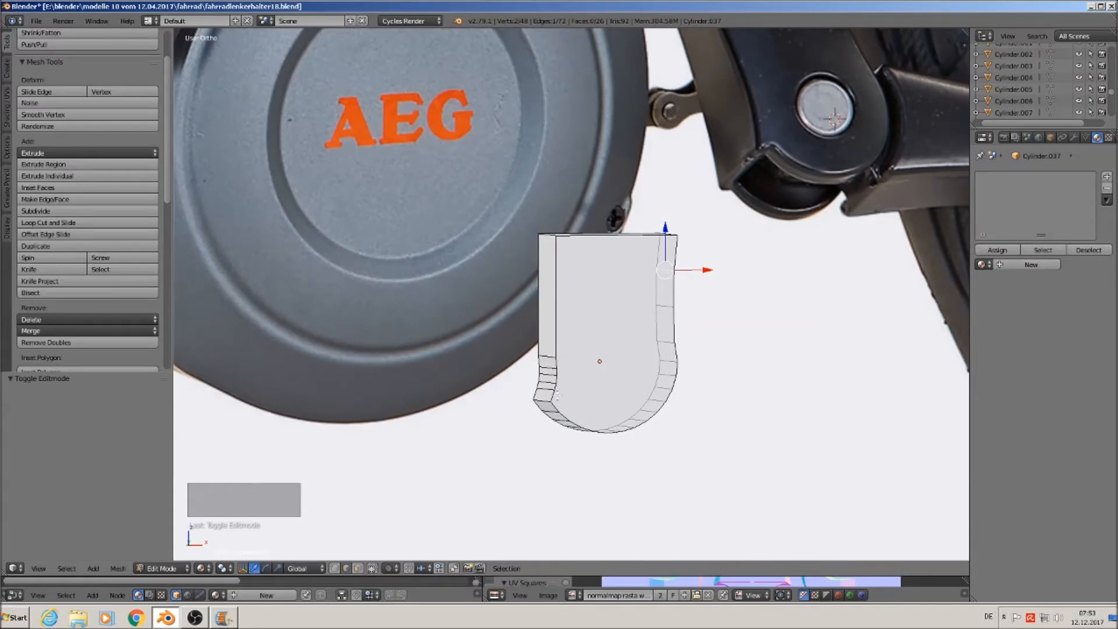
key("a")
left_click(336, 569)
key("c")
mouse_move(546, 356)
left_mouse_down()
mouse_move(540, 399)
mouse_move(544, 364)
left_mouse_up()
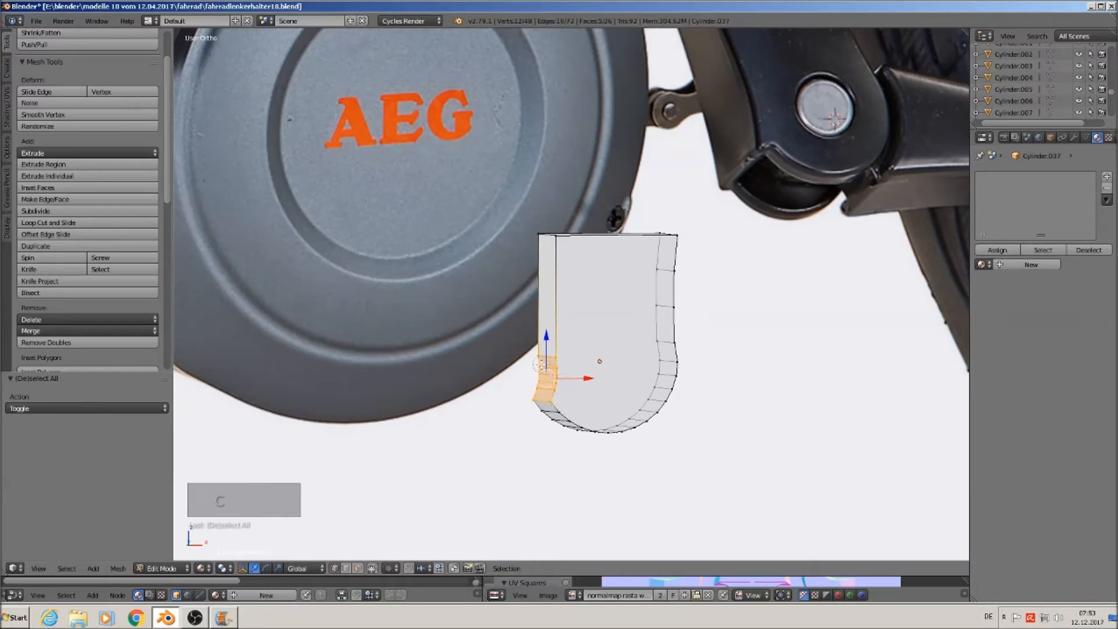
right_click(621, 387)
key("s")
key("z")
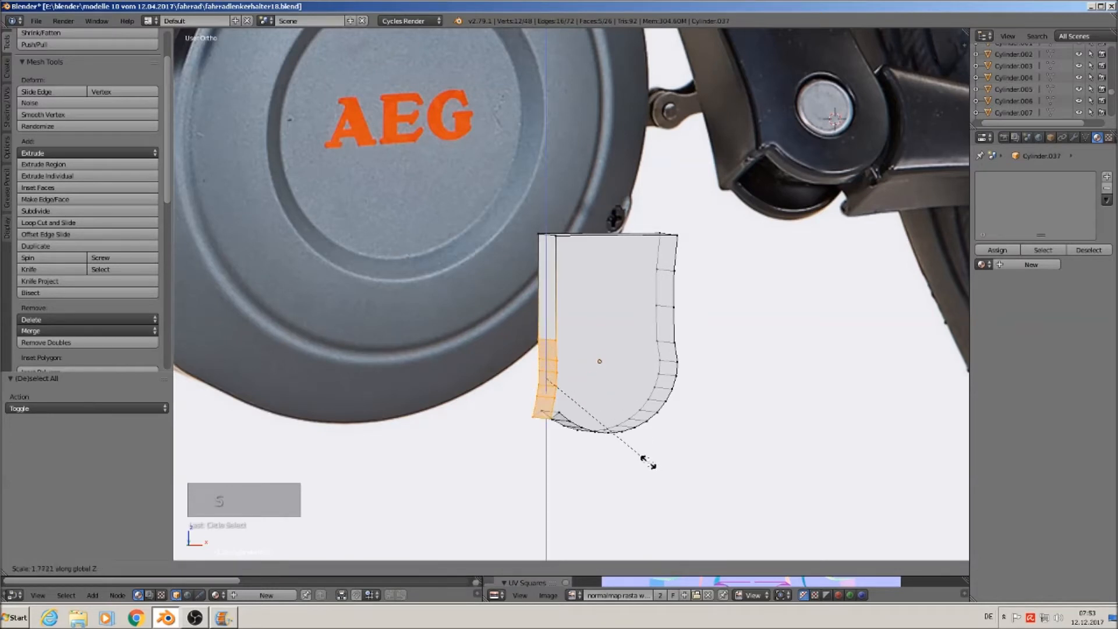
left_click(649, 457)
Step: Move the scaled notch vertices up about 0.005 along Z and leave Edit Mode
key("g")
key("z")
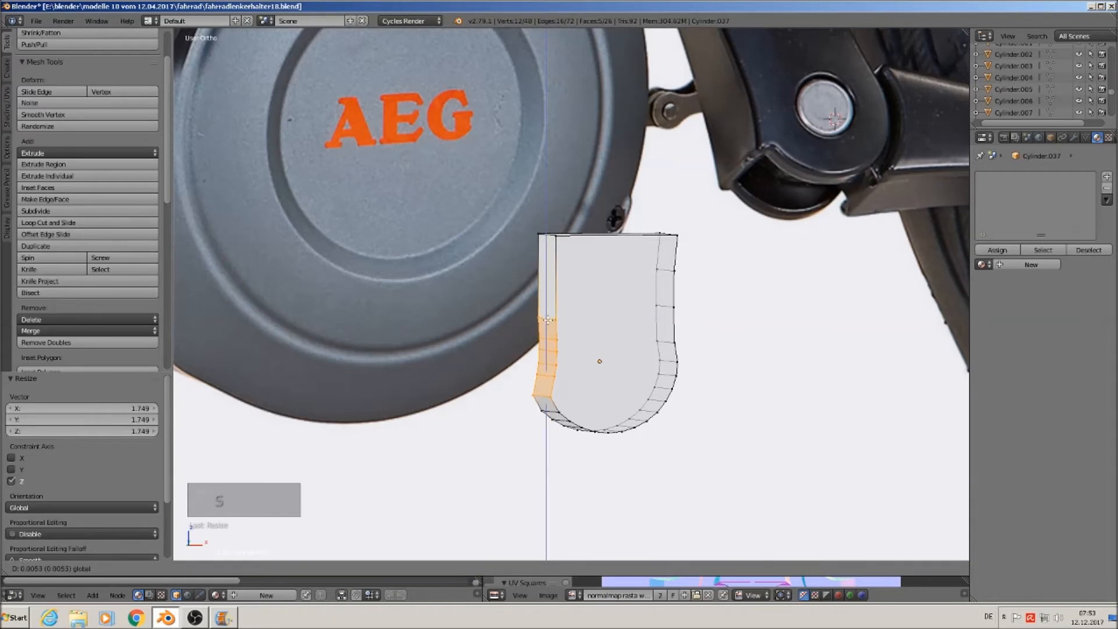
left_click(549, 324)
key("Tab")
mouse_move(618, 364)
middle_mouse_down()
mouse_move(595, 362)
mouse_move(606, 363)
middle_mouse_up()
scroll(606, 363, "down", 3)
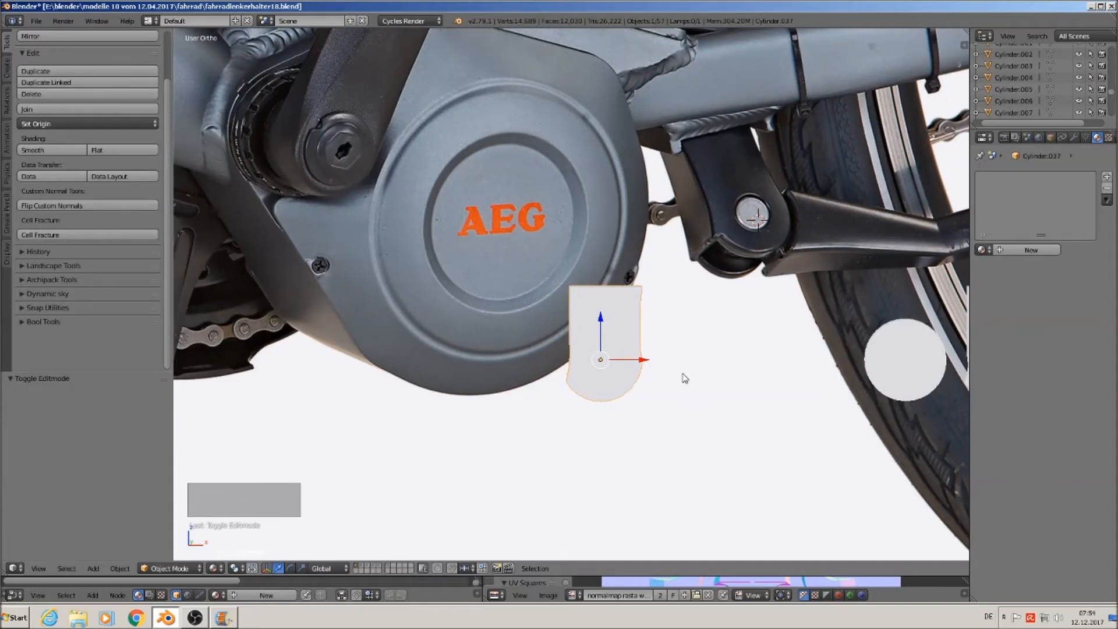
middle_click_drag(685, 379, 698, 337)
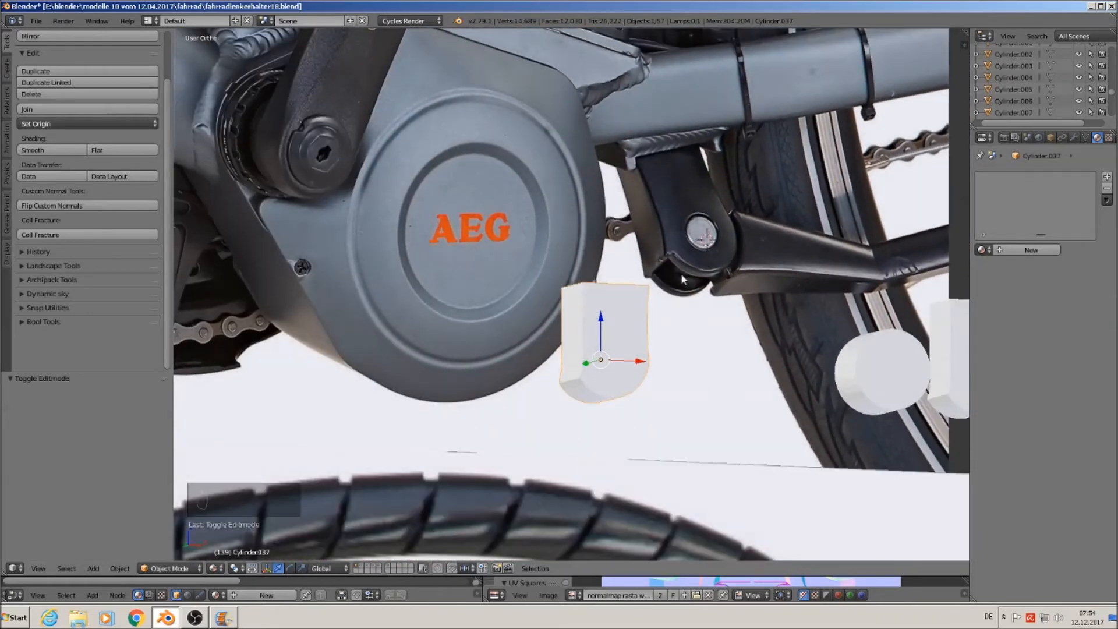
Step: Bevel the outline edge loop of the bracket's front face by about 0.077 with three segments in Edit Mode
key("Tab")
middle_click_drag(584, 283, 589, 323)
scroll(588, 323, "up", 2)
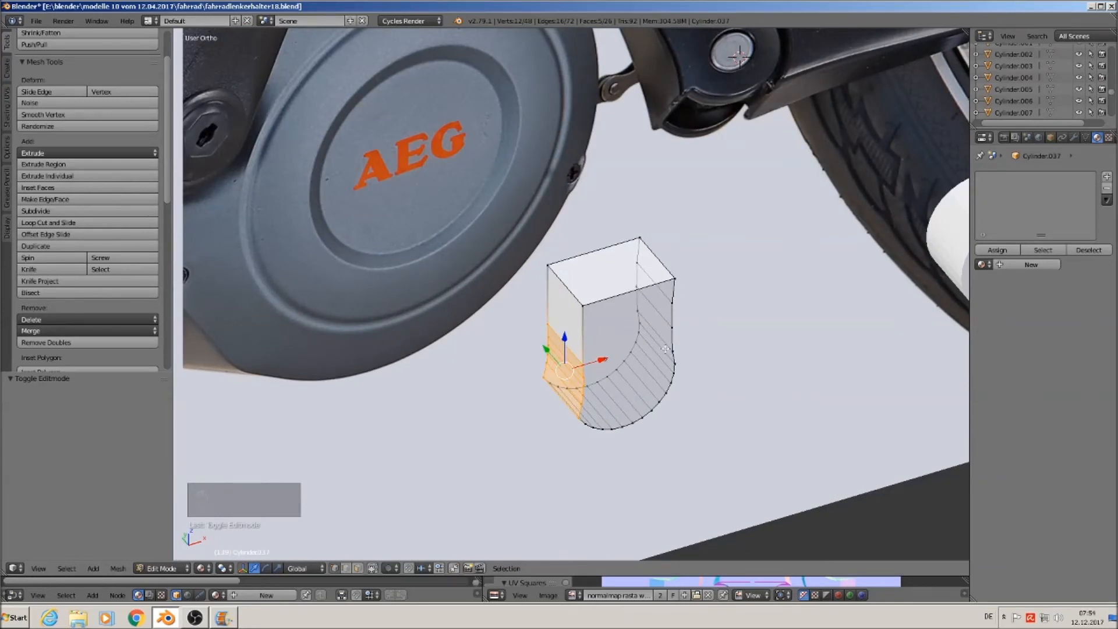
left_click(581, 336, "alt")
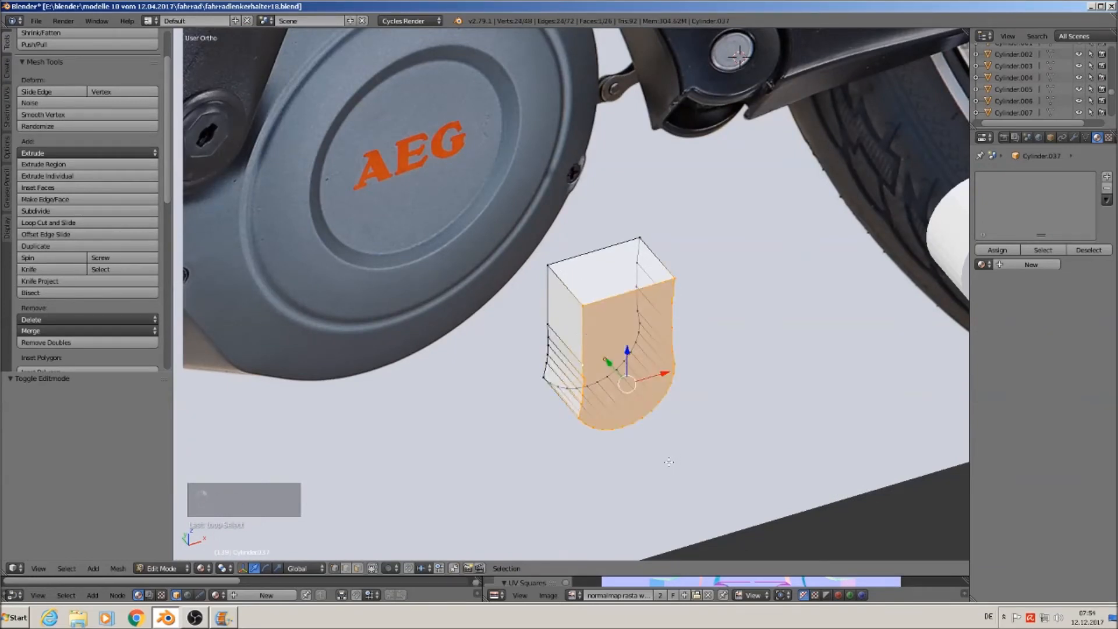
middle_click_drag(672, 464, 658, 455)
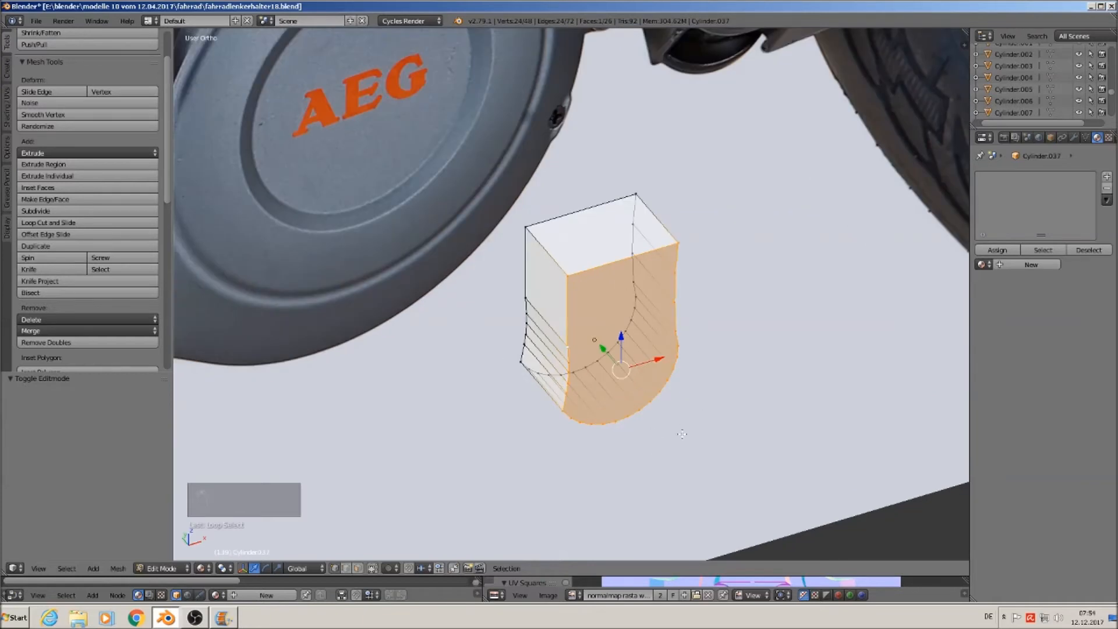
key("ctrl+b")
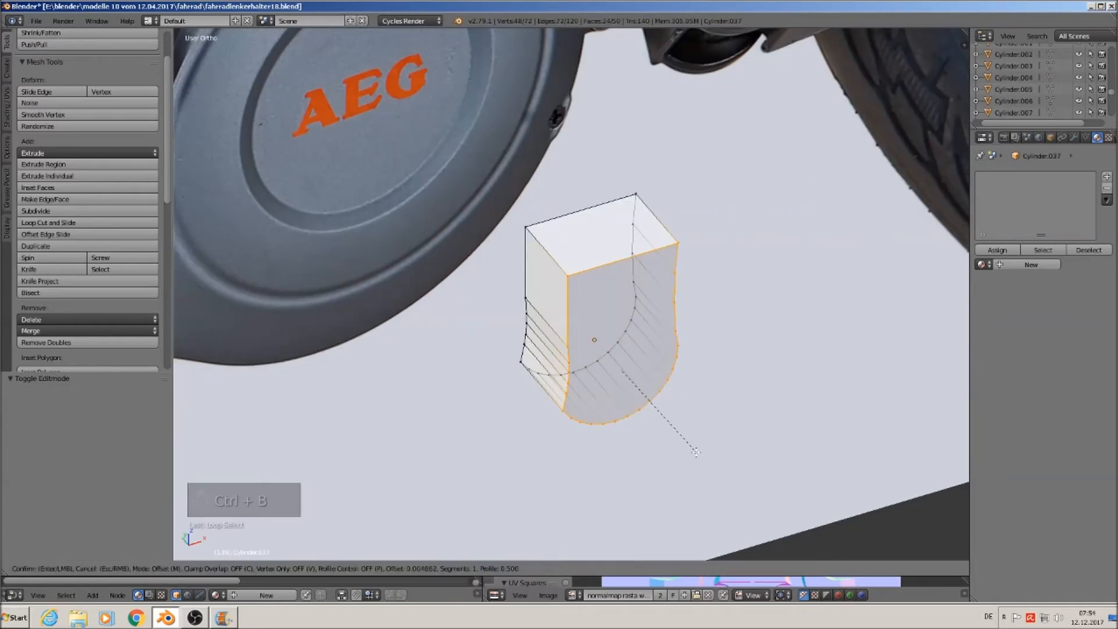
scroll(955, 560, "up", 1)
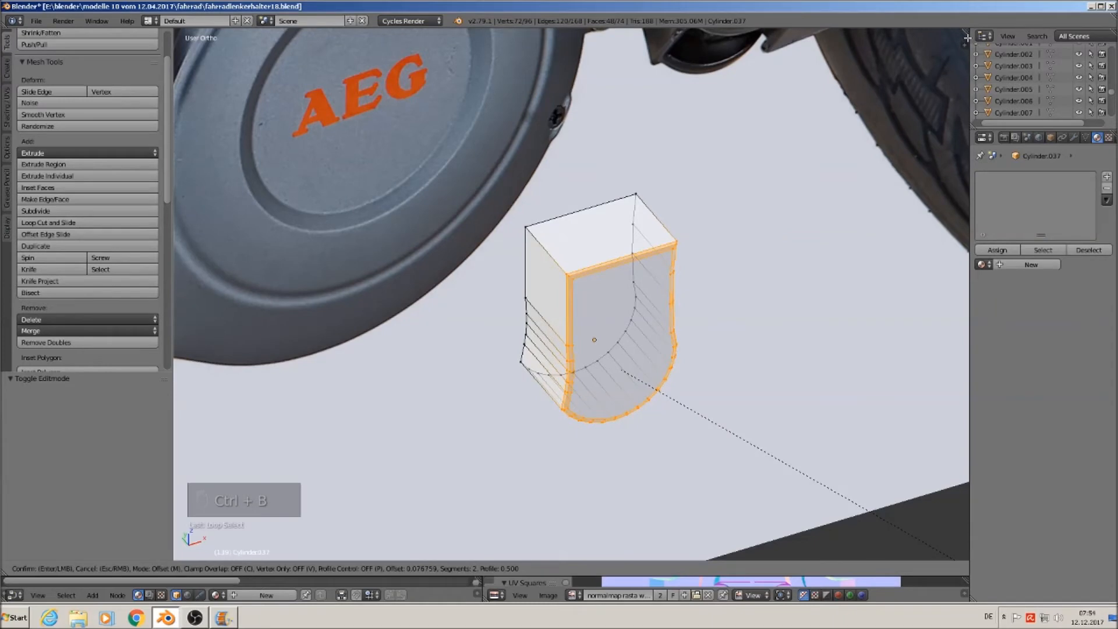
scroll(967, 38, "up", 1)
left_click(967, 37)
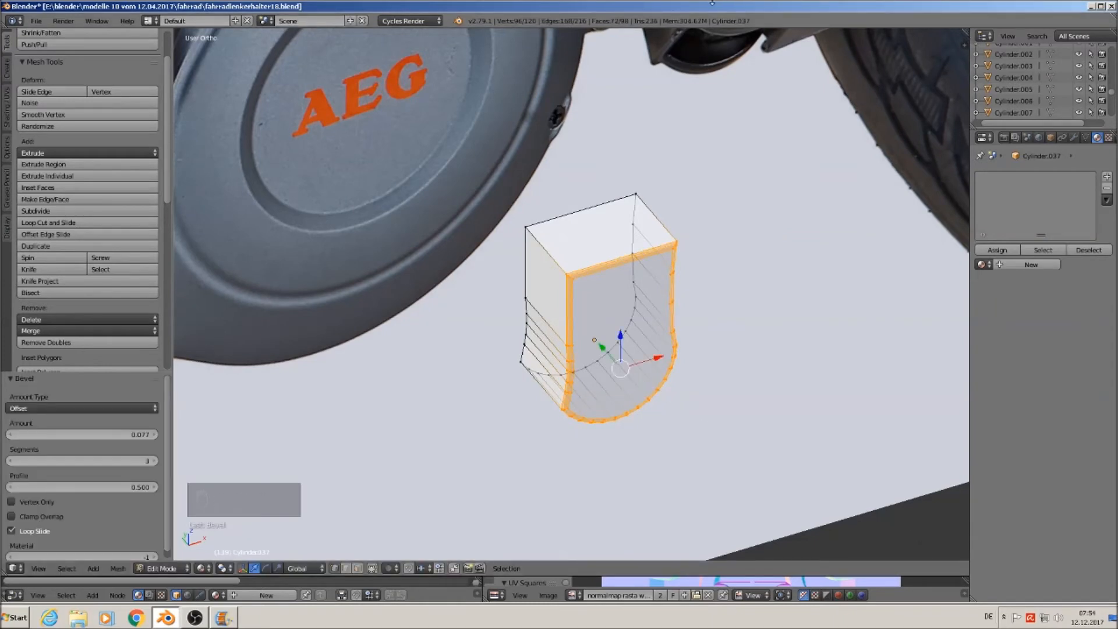
Step: Bevel the outline edge loop of the bracket's rear face by about 0.078 with three segments
right_click(557, 261, "alt")
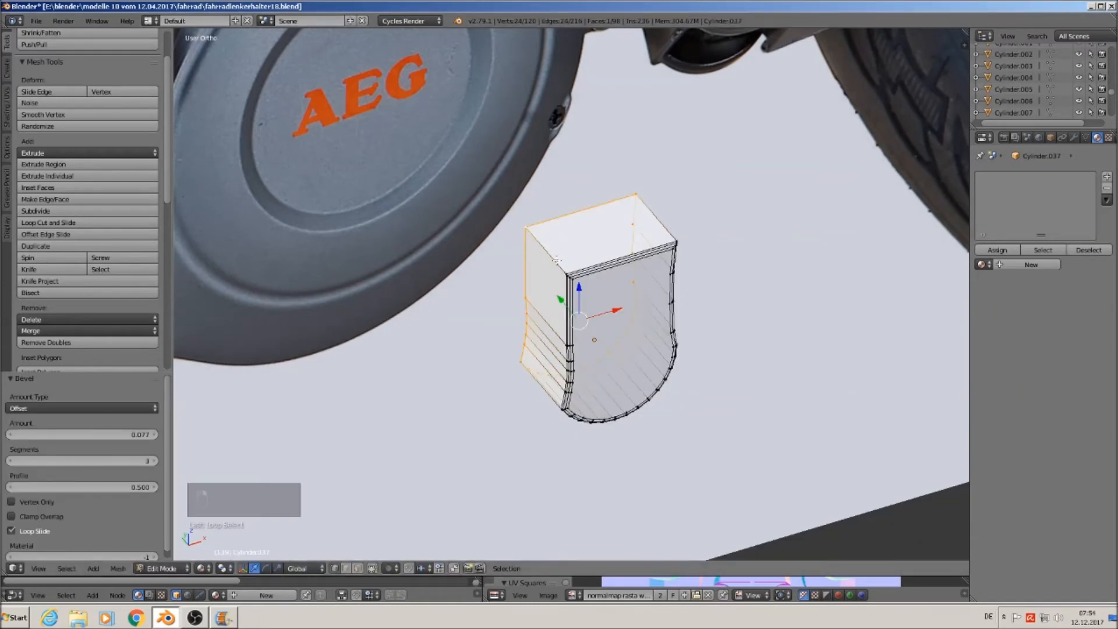
key("ctrl+b")
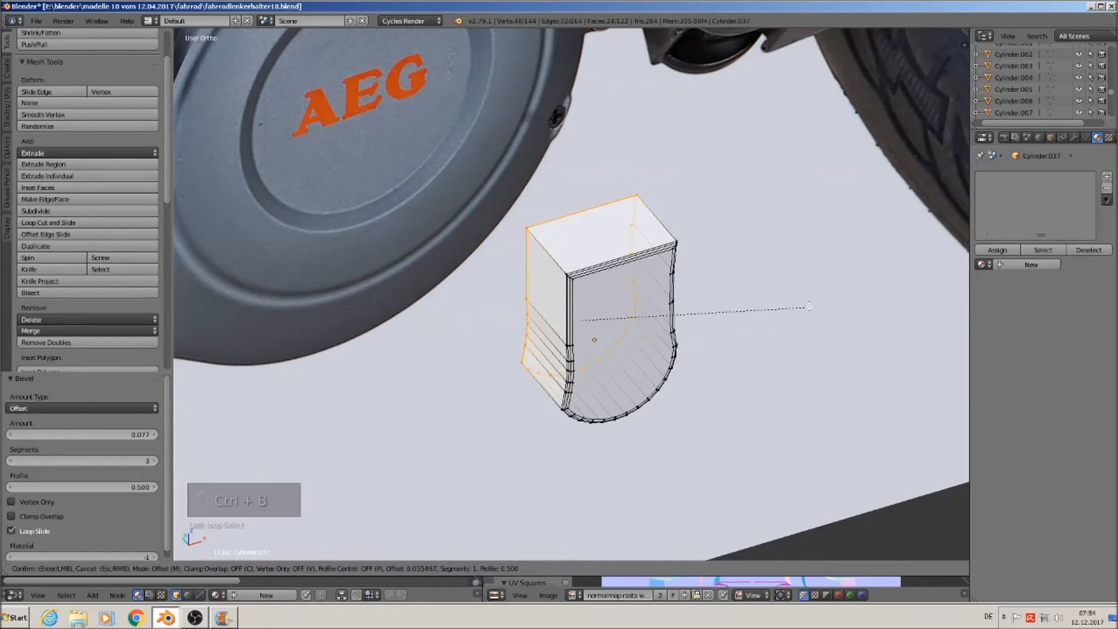
scroll(967, 247, "up", 1)
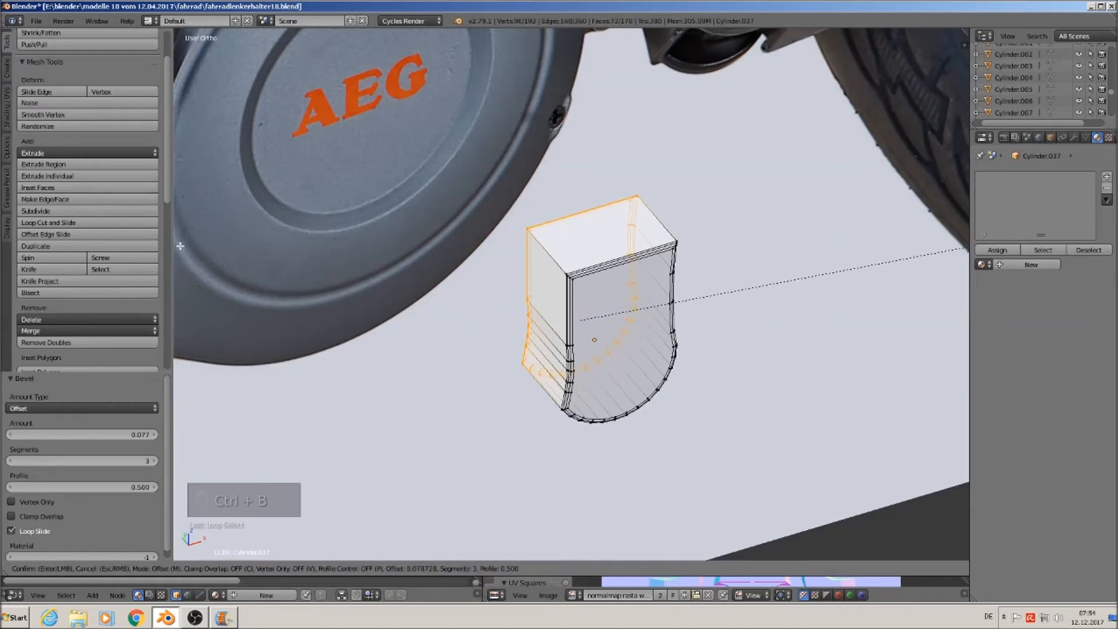
left_click(177, 245)
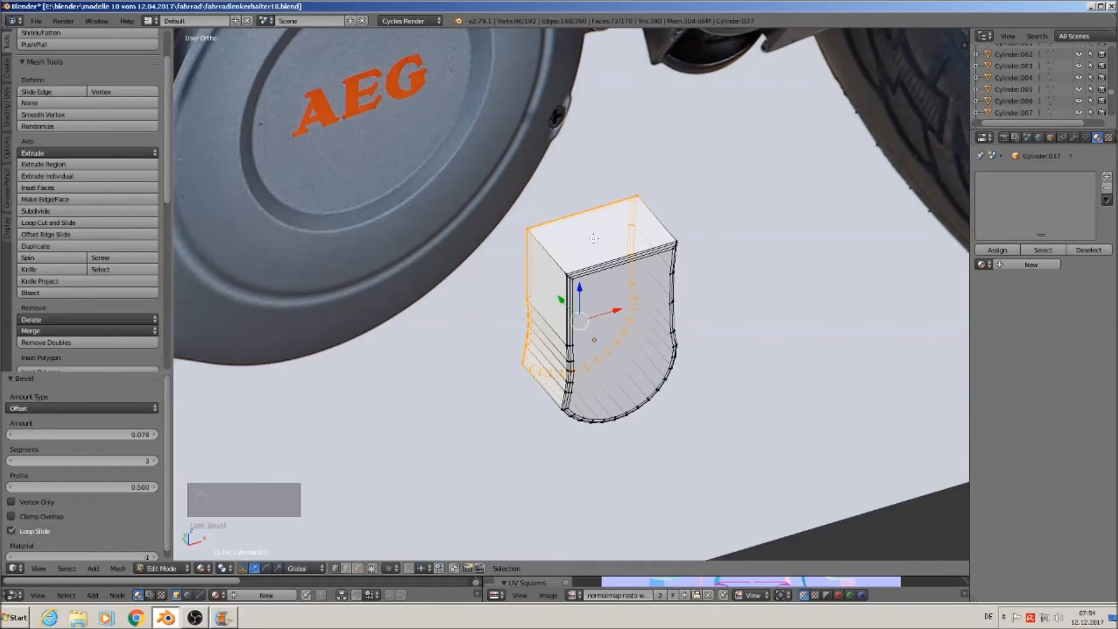
Step: Add two centred loop cuts around the bracket's thickness and spread them by scaling 2.123 along Y
key("ctrl+r")
scroll(552, 243, "up", 1)
left_click(552, 244)
right_click(552, 243)
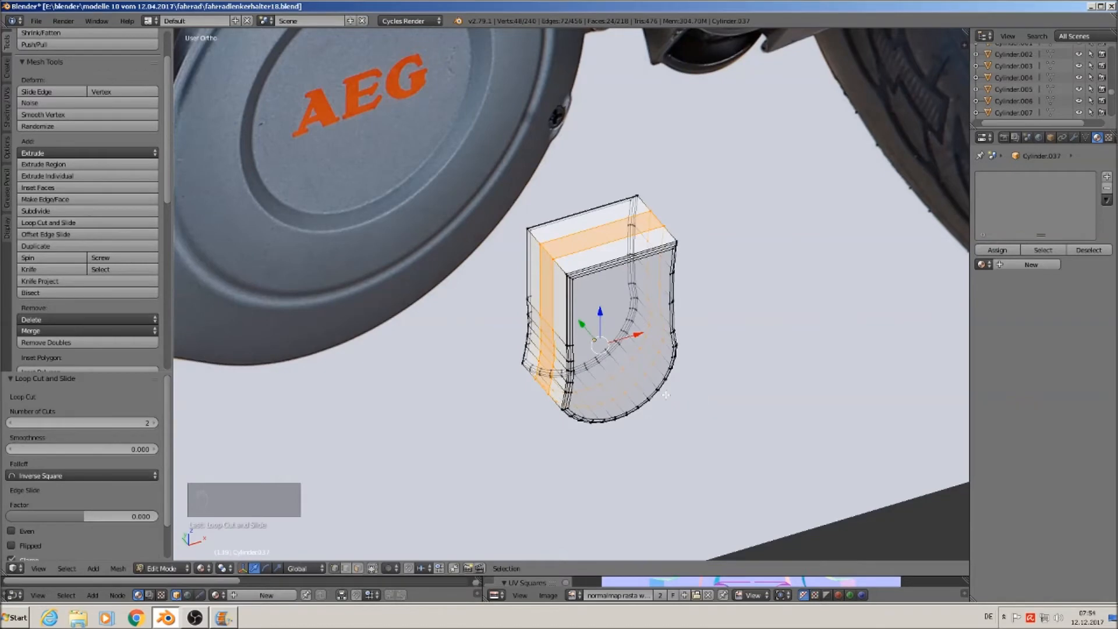
key("s")
key("y")
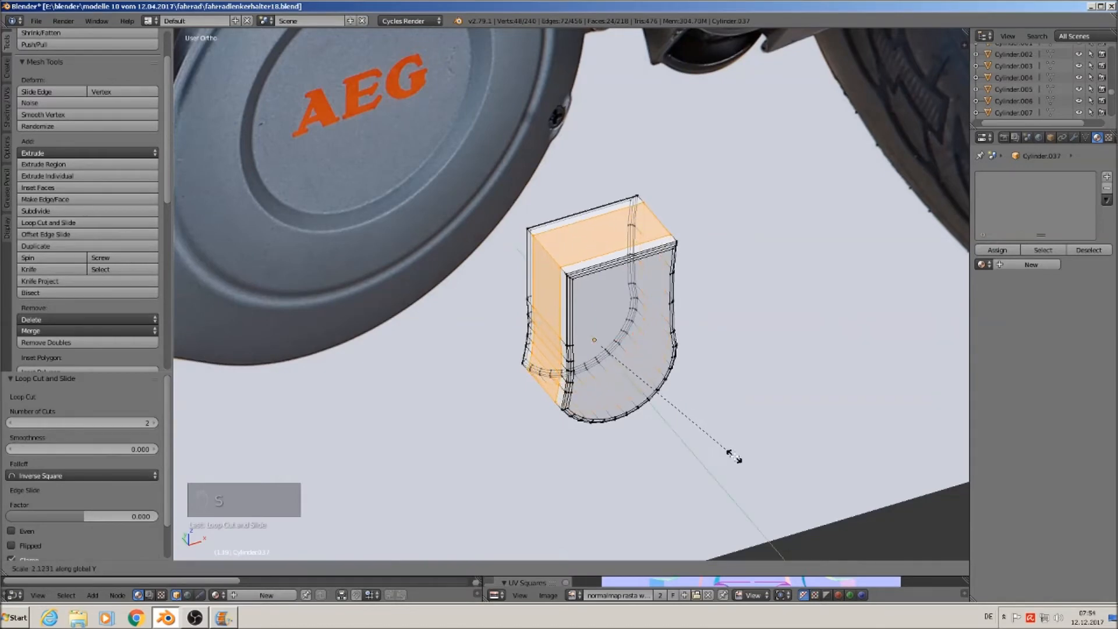
left_click(734, 458)
middle_click_drag(734, 457, 725, 383)
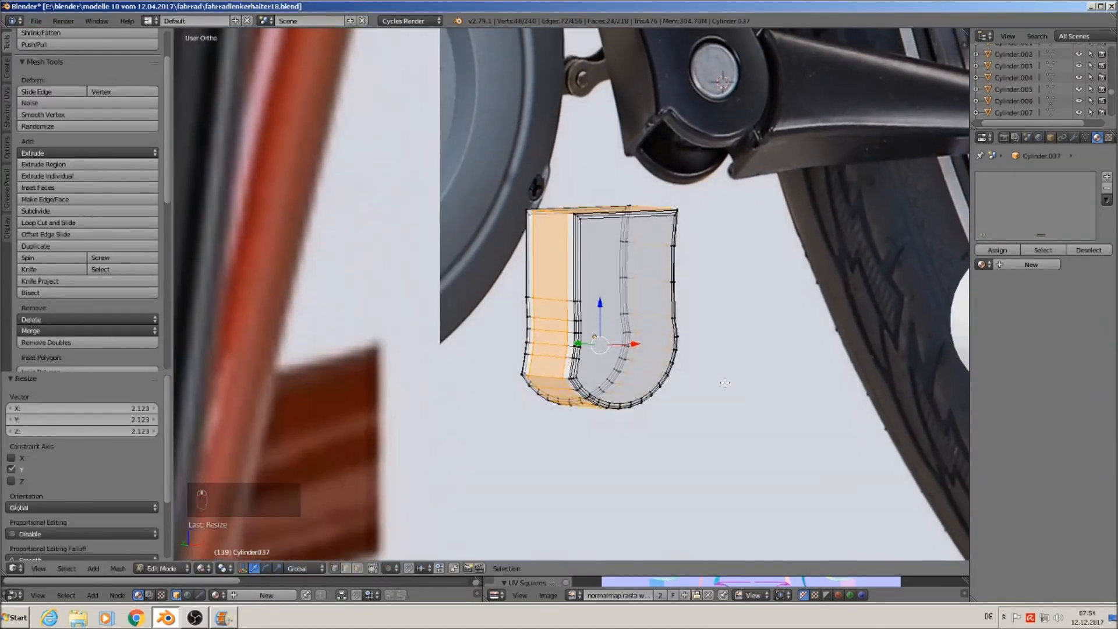
scroll(616, 382, "up", 2)
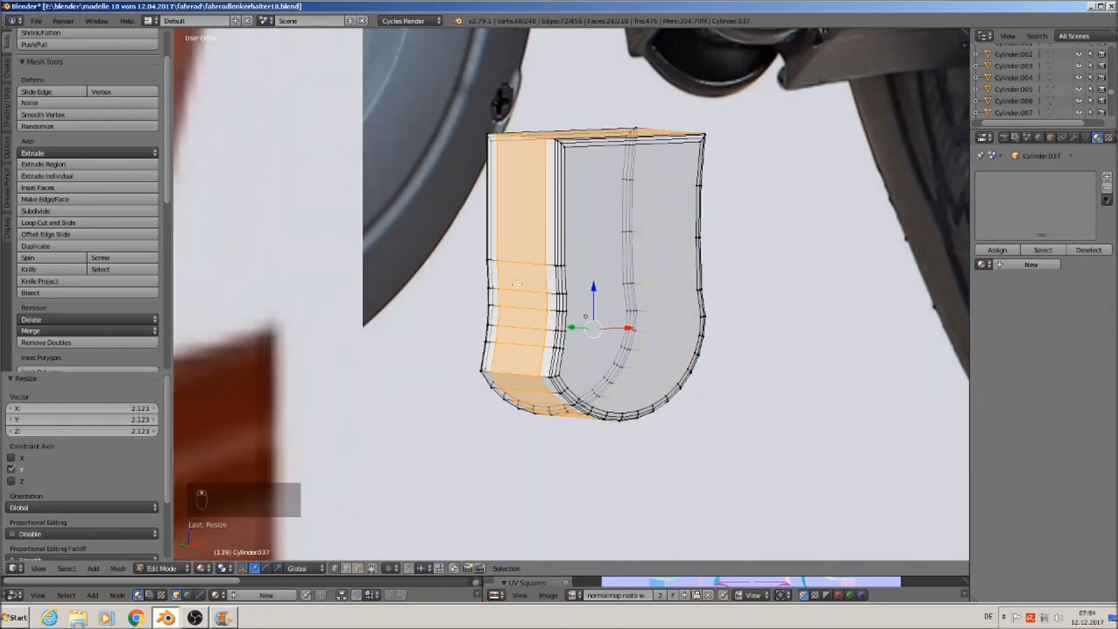
scroll(547, 317, "down", 3)
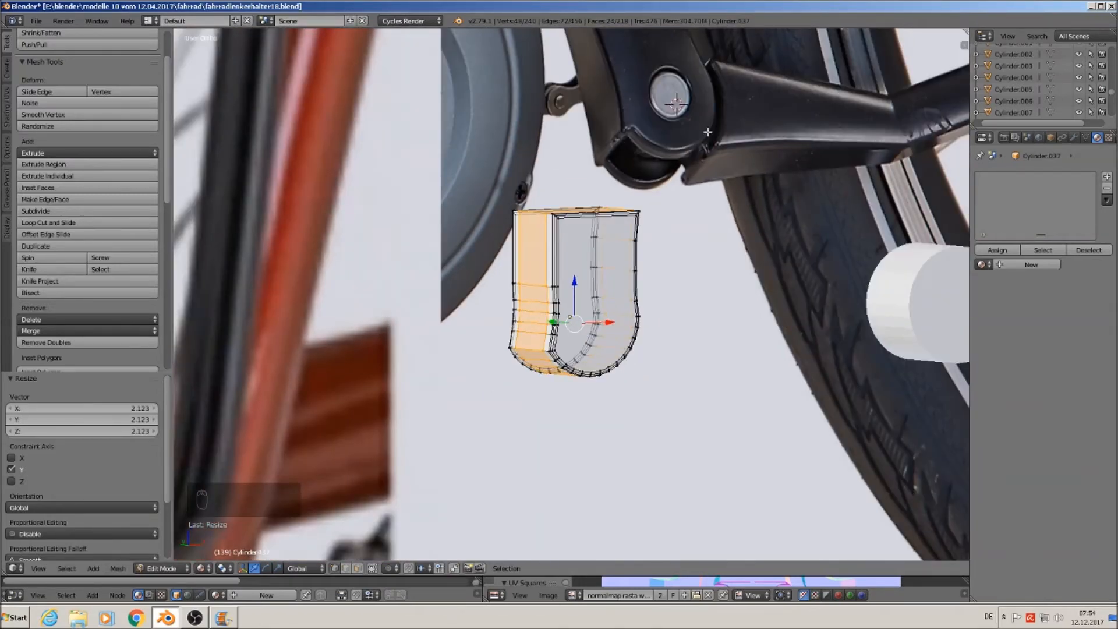
Step: Select the cross edges between the two loop cuts along the right side and rounded underside, delete them, and leave Edit Mode
middle_click_drag(694, 288, 824, 107)
right_click(825, 108)
key("KP_5")
scroll(618, 315, "up", 5)
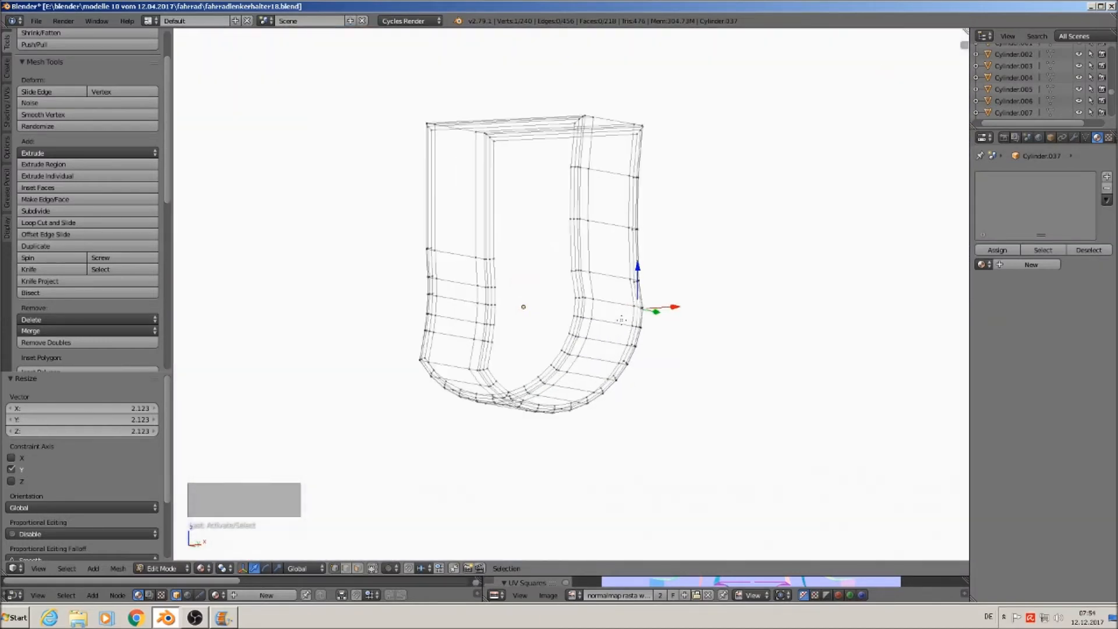
left_click(346, 568)
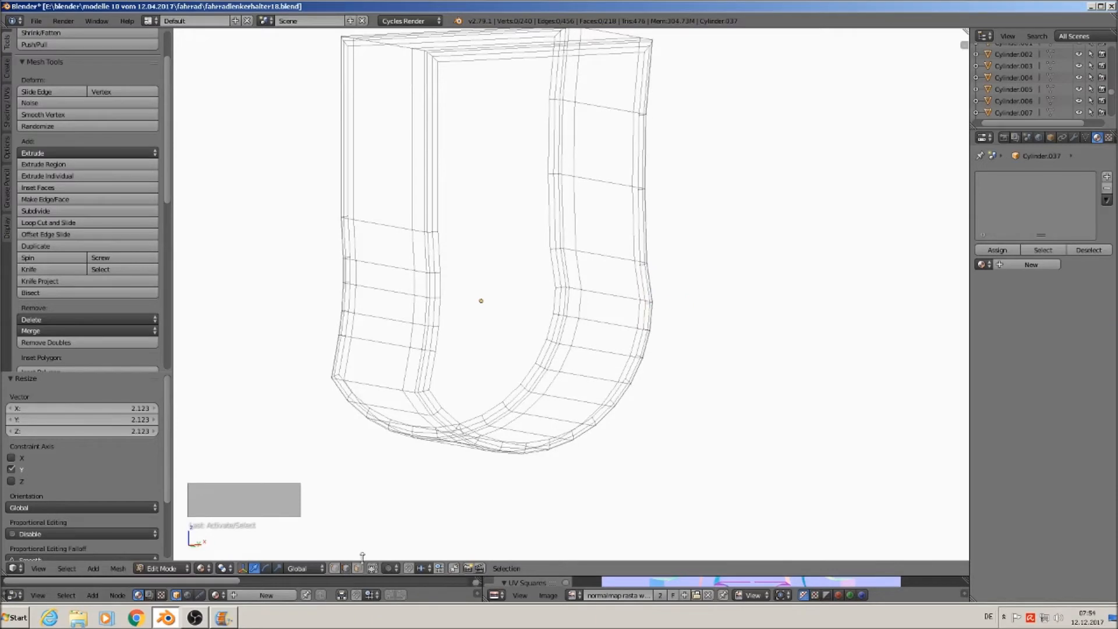
right_click(602, 295)
mouse_move(607, 318)
left_mouse_down()
mouse_move(586, 383)
mouse_move(546, 425)
left_mouse_up()
right_click(546, 425)
middle_click_drag(546, 425, 618, 412)
key("c")
mouse_move(533, 415)
left_mouse_down()
mouse_move(457, 417)
mouse_move(374, 378)
left_mouse_up()
right_click(374, 378)
middle_click_drag(374, 378, 411, 413)
scroll(409, 407, "down", 3)
key("x")
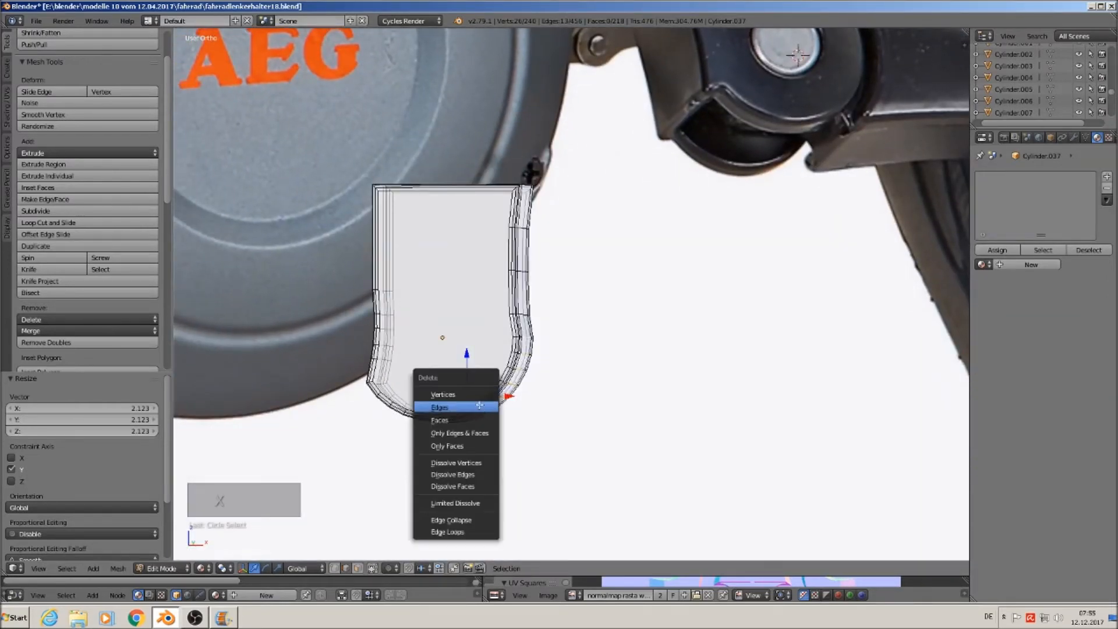
left_click(480, 406)
middle_click_drag(480, 406, 512, 400)
key("Tab")
scroll(514, 400, "down", 1)
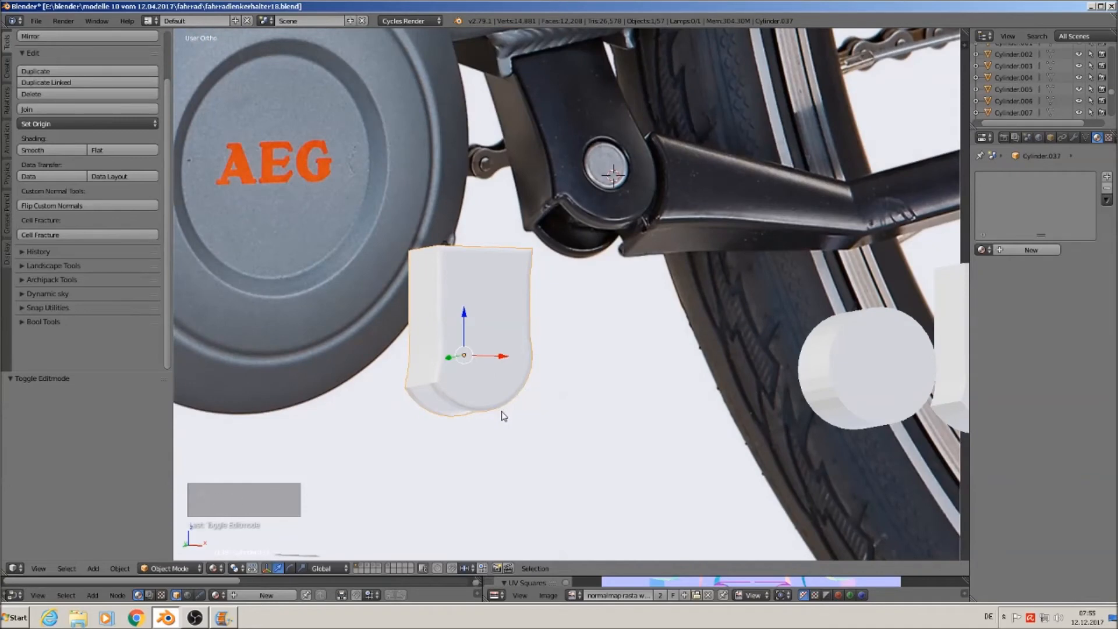
middle_click_drag(503, 414, 469, 418)
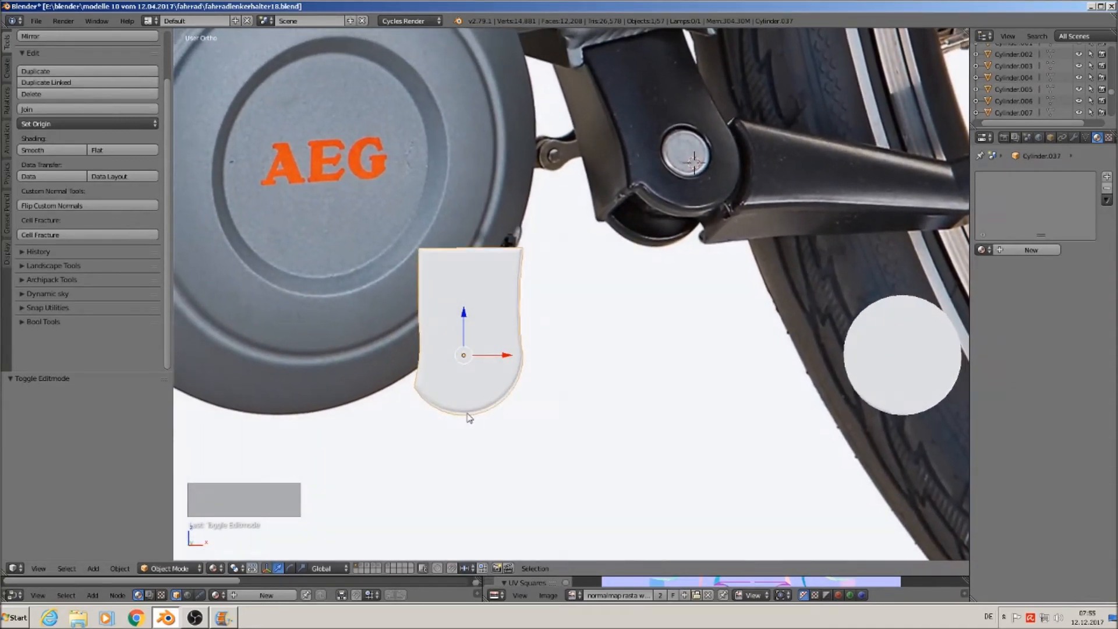
Step: In Edit Mode from the front view, select the outer edge loop on the bracket's straight left side
key("KP_1")
scroll(622, 268, "down", 3)
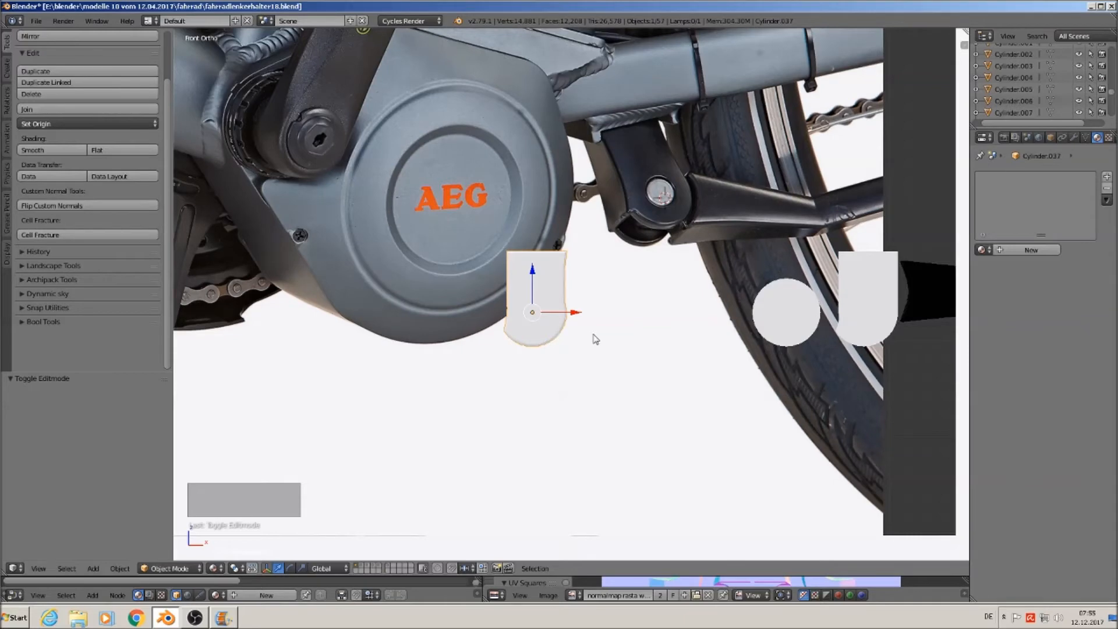
scroll(577, 332, "up", 4)
key("Tab")
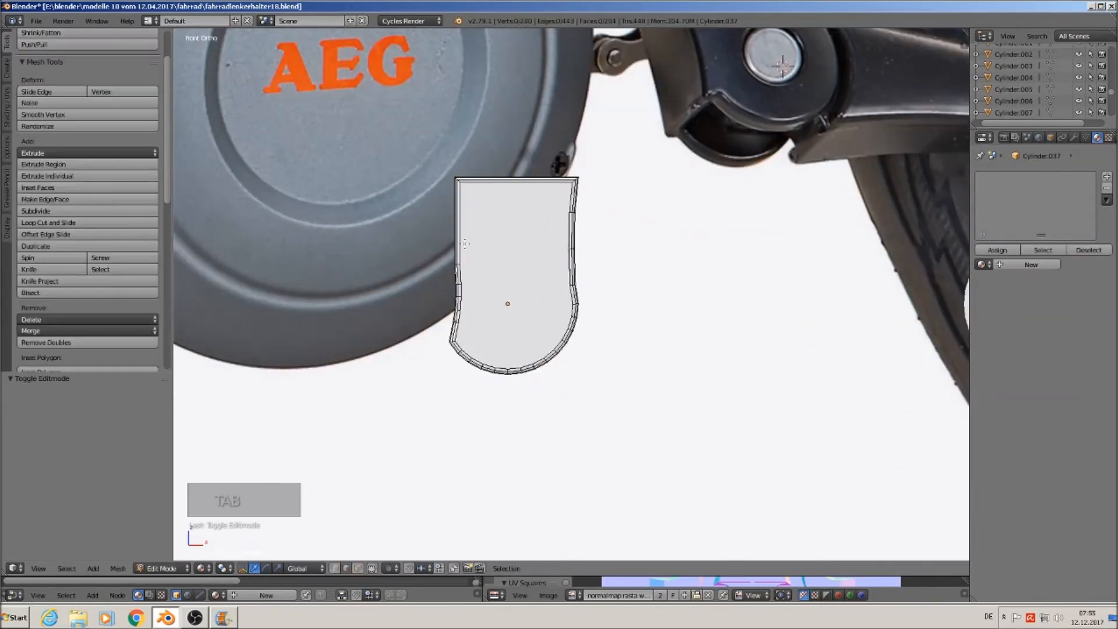
scroll(471, 250, "up", 1)
right_click(455, 267, "alt")
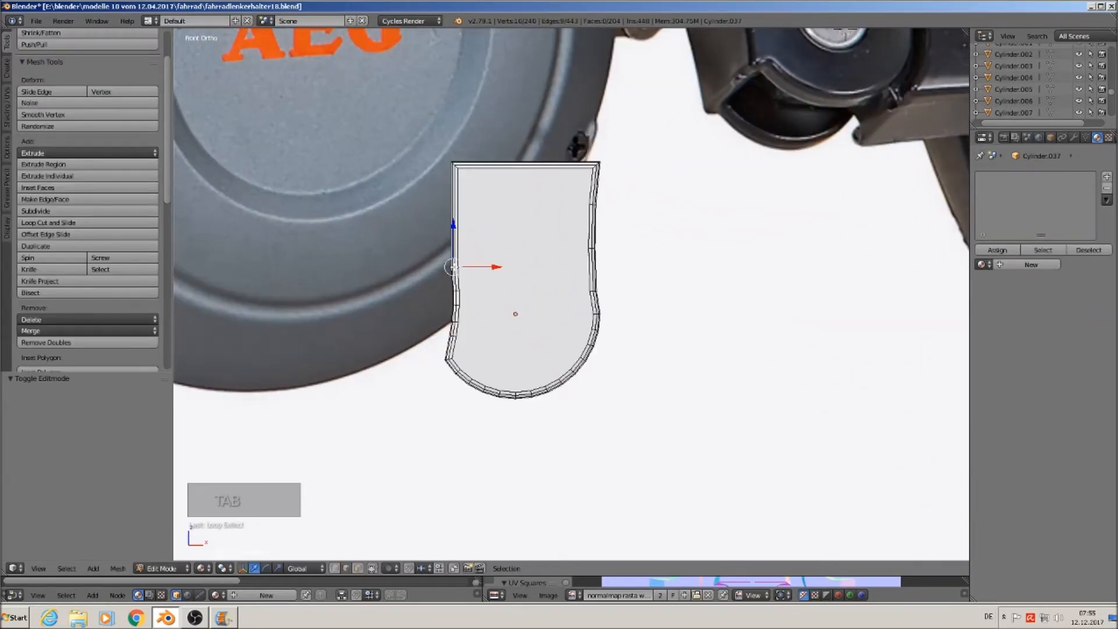
key("g")
key("x")
left_click(492, 281)
Step: Turn on Connected proportional editing, move the left side's selected edges slightly inward along X, and leave Edit Mode
left_click(392, 568)
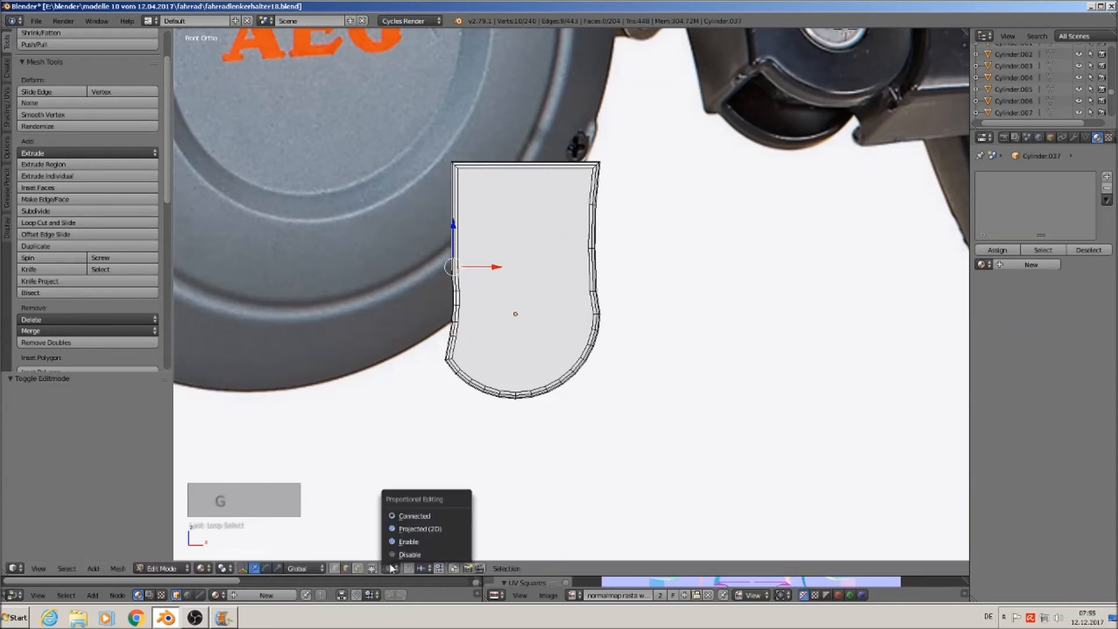
left_click(408, 517)
key("g")
key("x")
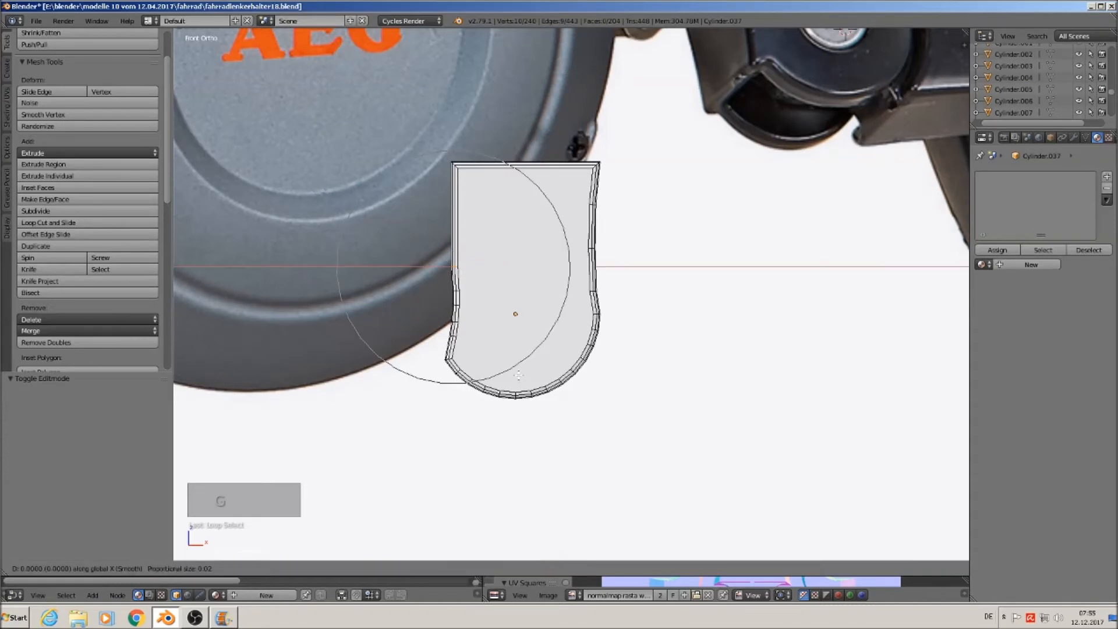
left_click(524, 374)
key("Tab")
scroll(571, 381, "down", 3)
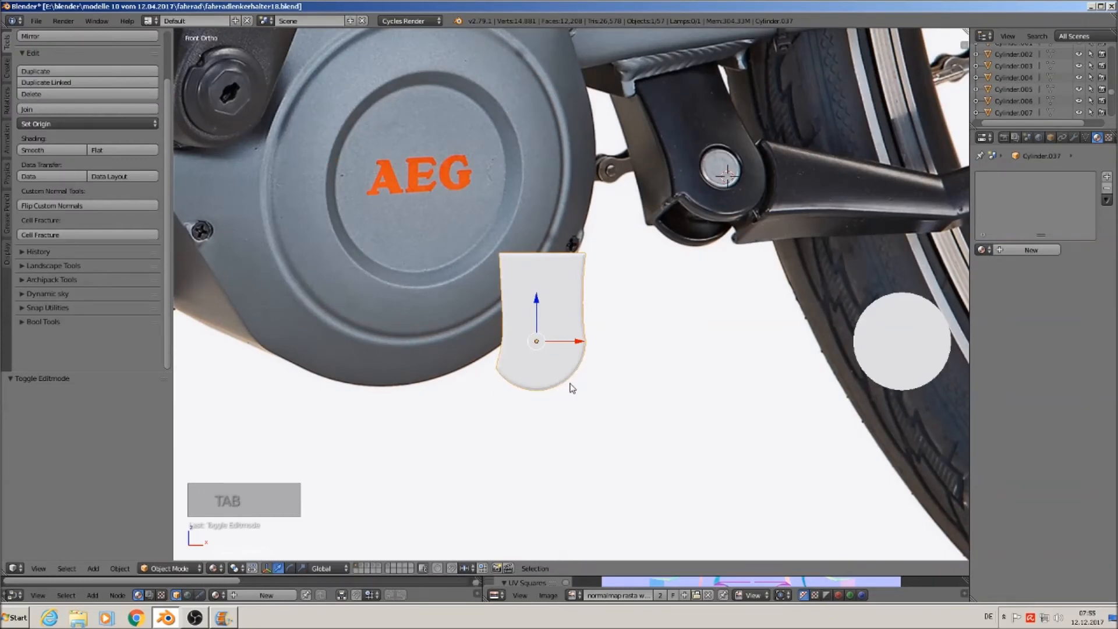
Step: Duplicate the finished bracket and place the copy about 0.066 along X
scroll(582, 387, "down", 2)
key("shift+d")
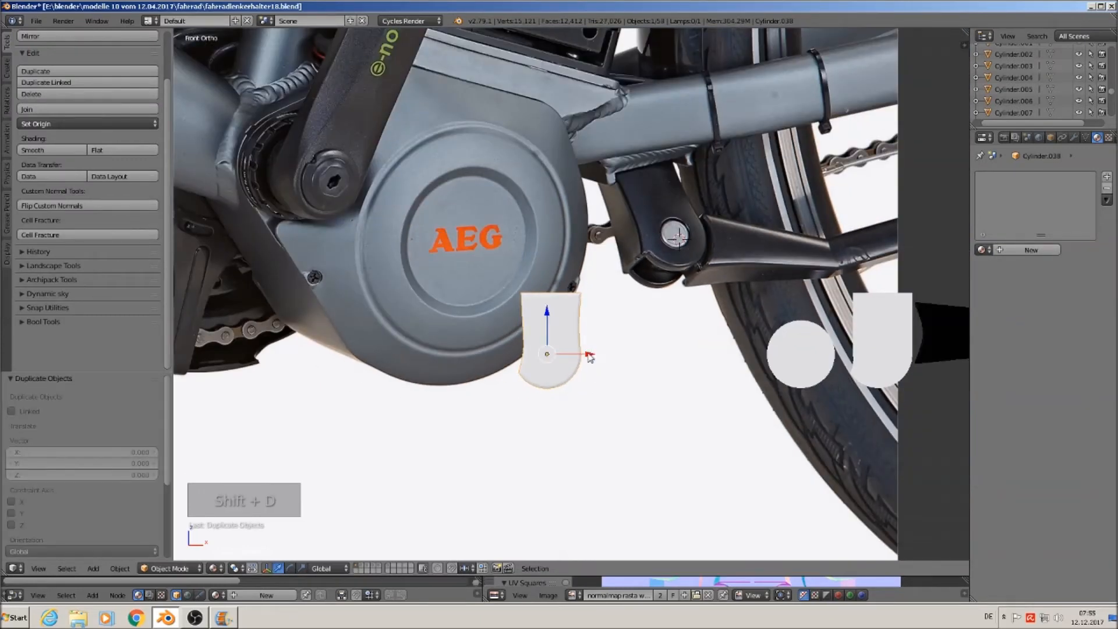
key("x")
left_click(708, 379)
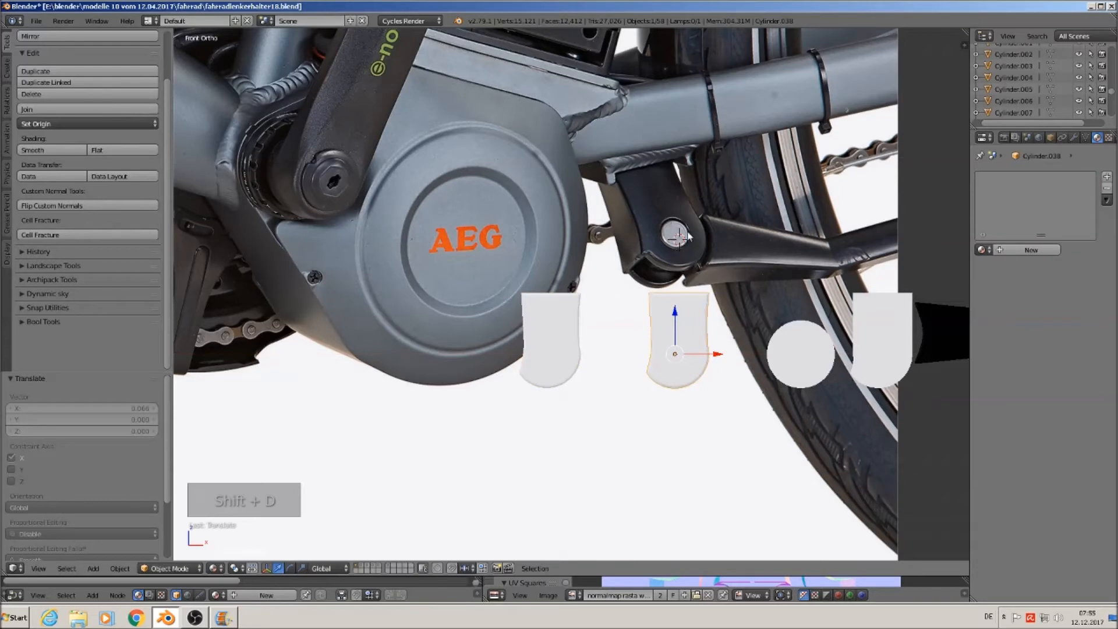
Step: Duplicate the round cylinder onto the pivot bolt in the reference photo and scale the copy down to the bolt's diameter
right_click(820, 368)
middle_click_drag(820, 368, 850, 411)
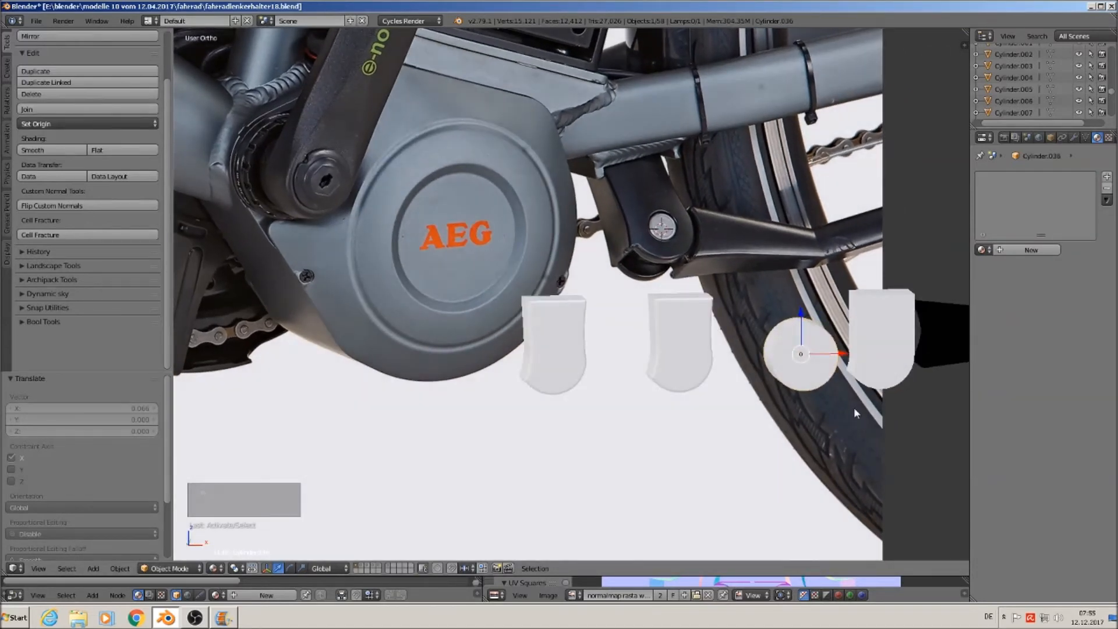
key("KP_1")
key("shift+d")
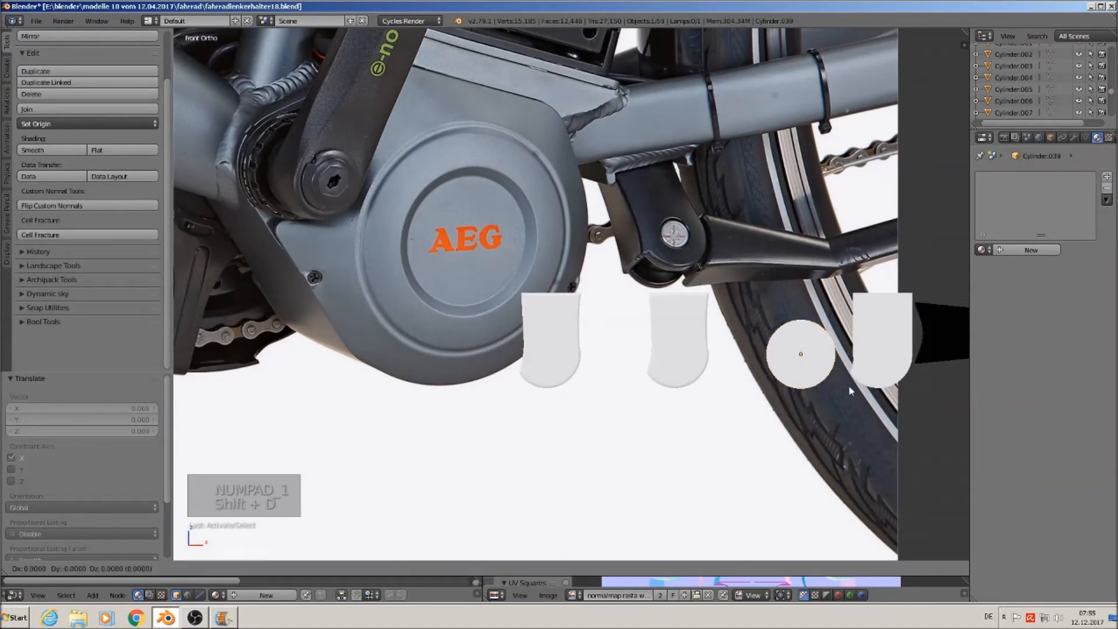
left_click(718, 261)
key("s")
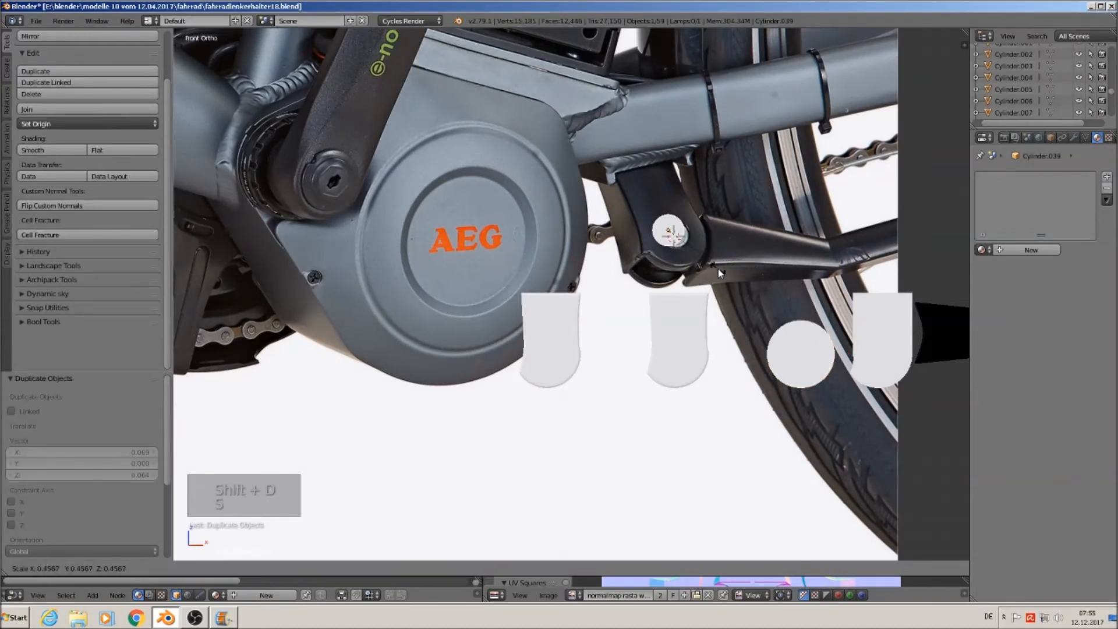
left_click(716, 267)
left_click_drag(711, 230, 680, 215)
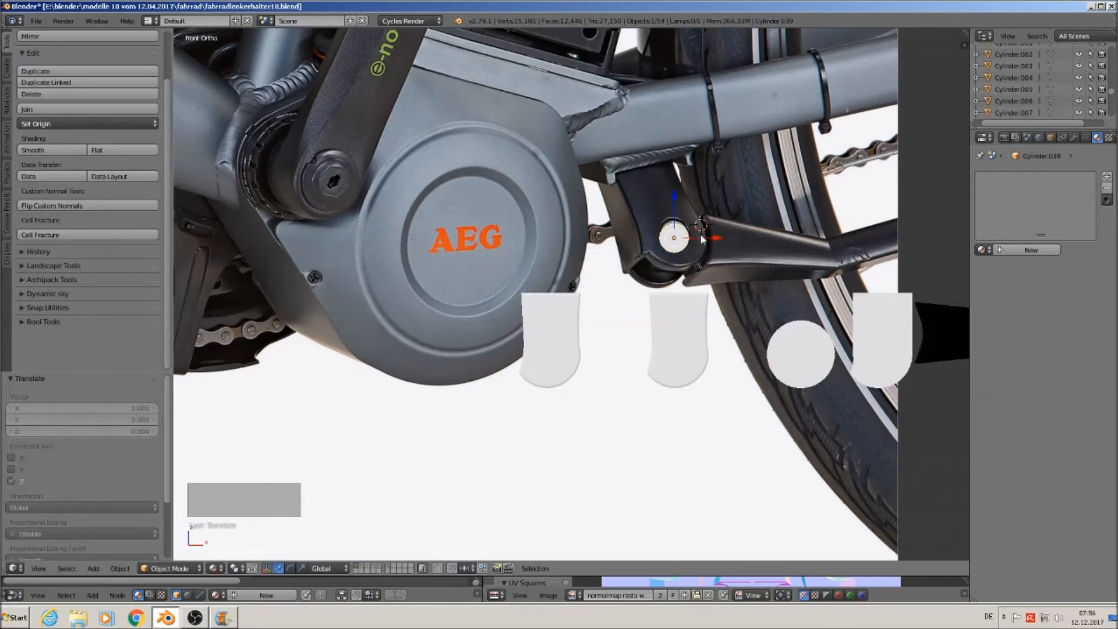
key("s")
left_click(724, 250)
Step: Move the small cylinder into the leftmost bracket and scale it about 5.126 along Y so that it passes through both faces
left_click_drag(719, 238, 595, 254)
left_click_drag(553, 202, 557, 314)
middle_click_drag(556, 314, 642, 472)
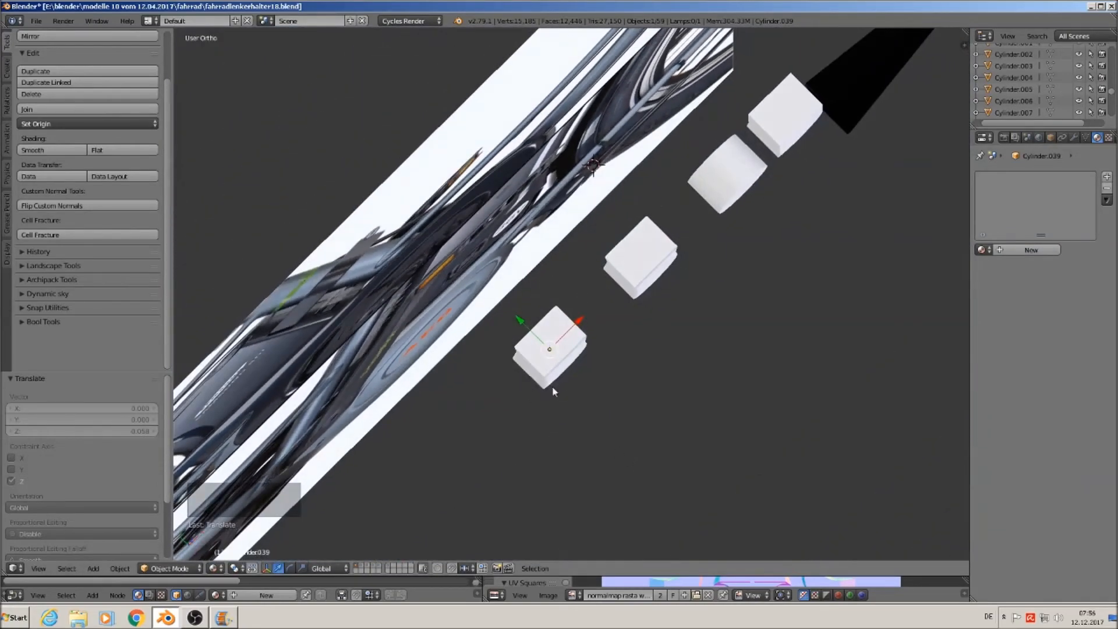
key("s")
key("y")
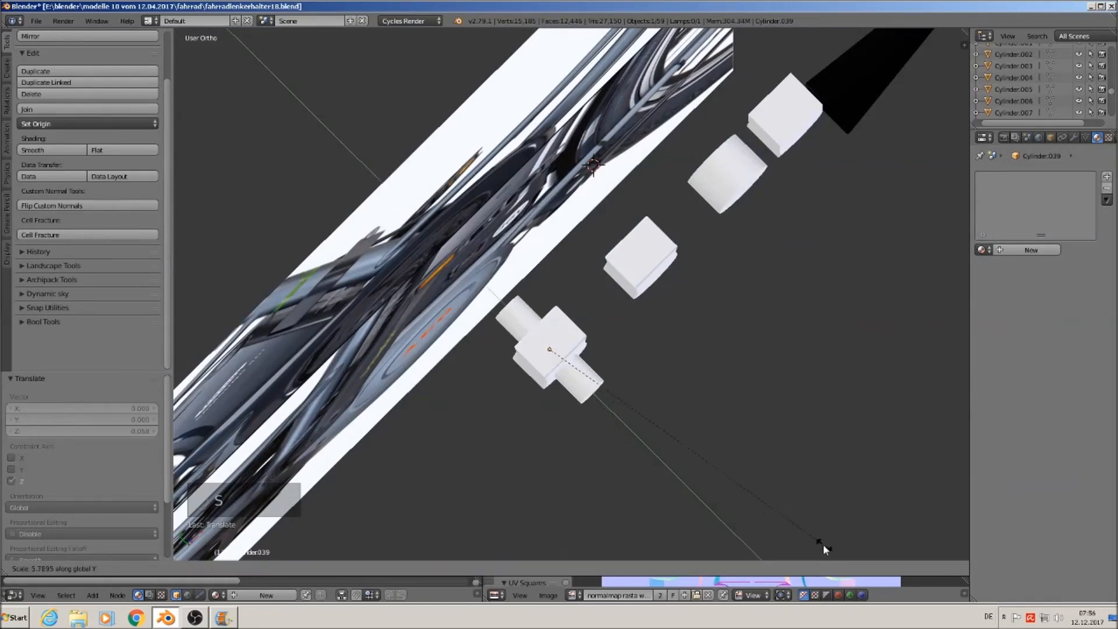
left_click(789, 532)
middle_click_drag(789, 526, 679, 380)
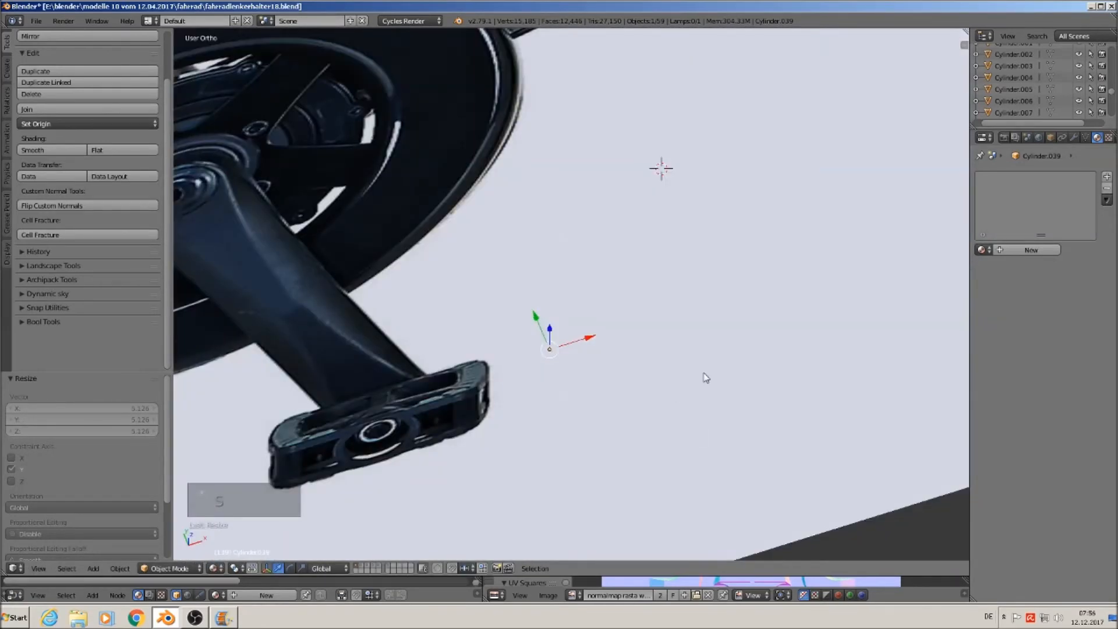
Step: Lower the small cylinder about 0.005 along Z inside the leftmost bracket, deselect everything and save the file
key("KP_1")
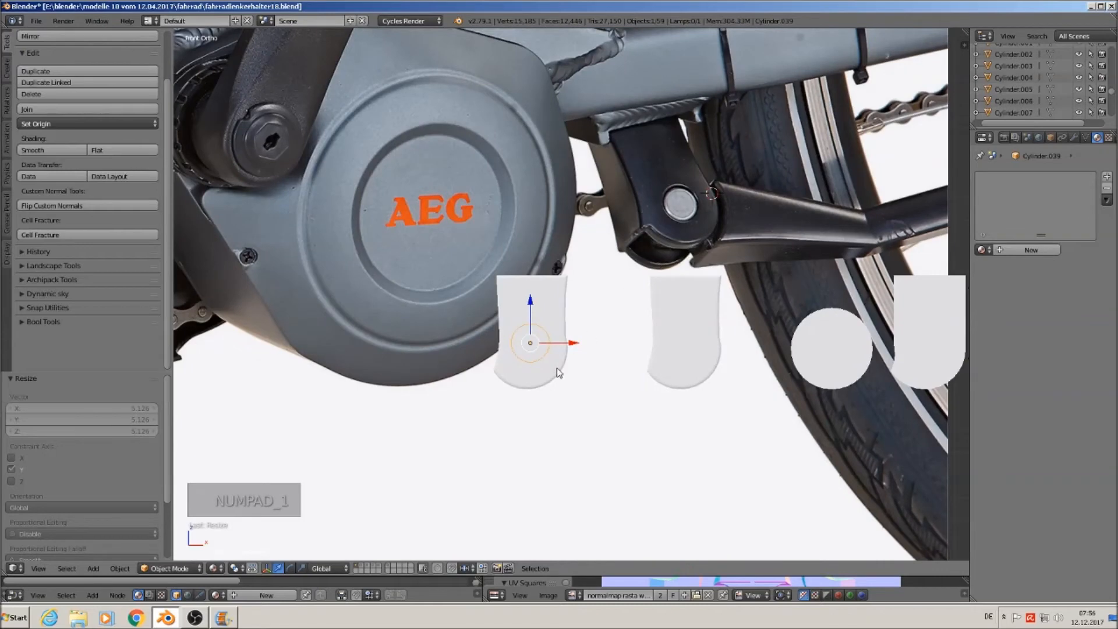
key("g")
key("z")
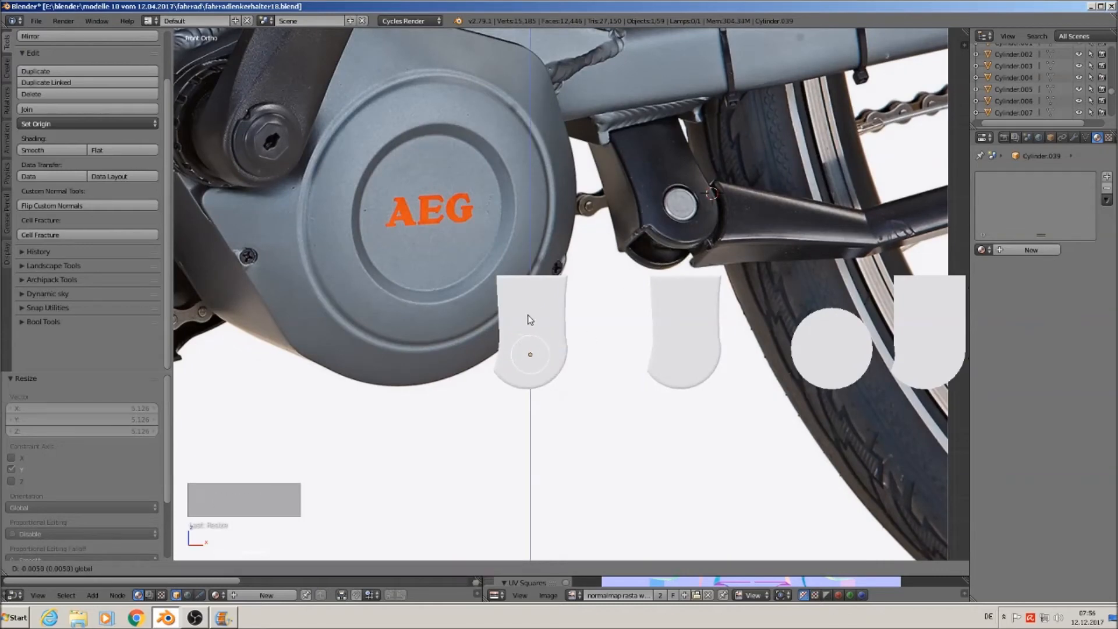
left_click(530, 319)
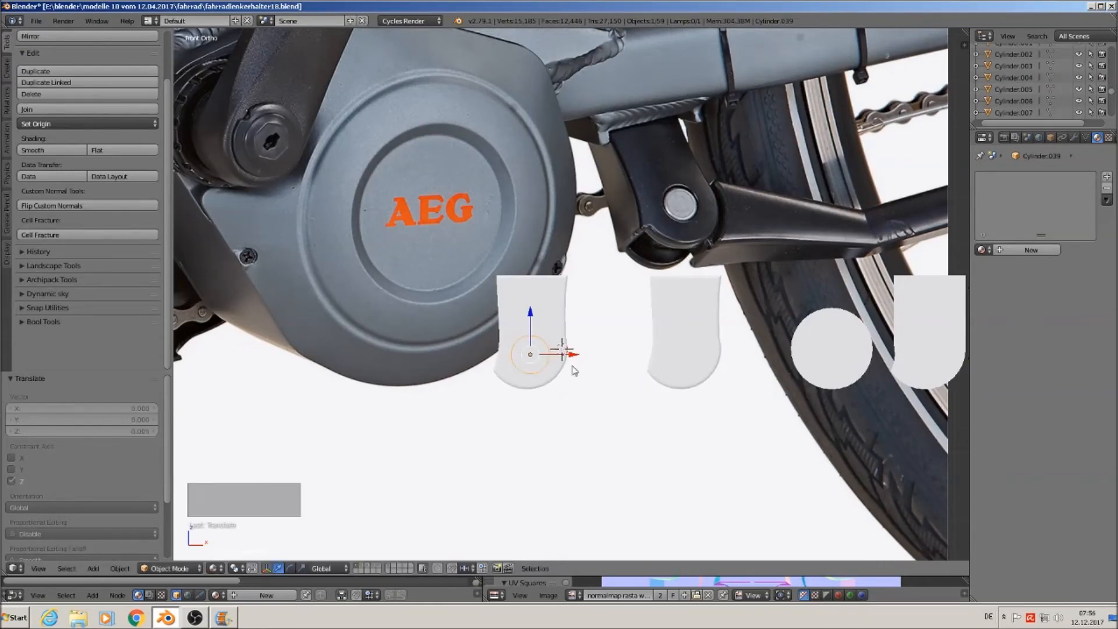
middle_click_drag(571, 364, 614, 392)
scroll(607, 402, "up", 2)
key("a")
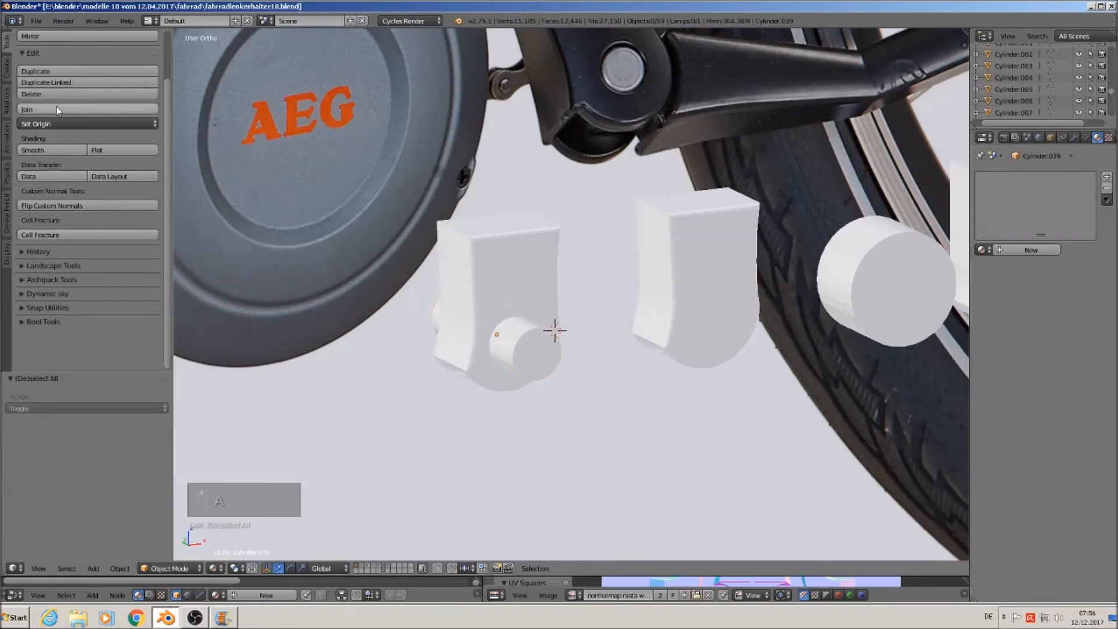
left_click(36, 20)
left_click(73, 120)
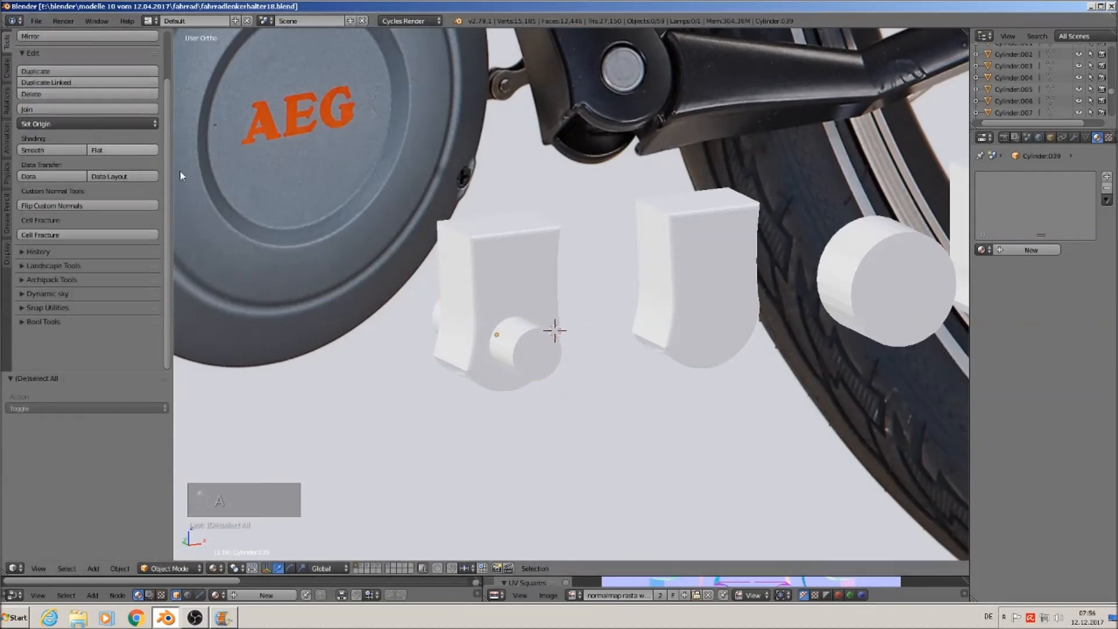
Step: Apply rotation and scale to the small cylinder and set its origin to its geometry
right_click(550, 331)
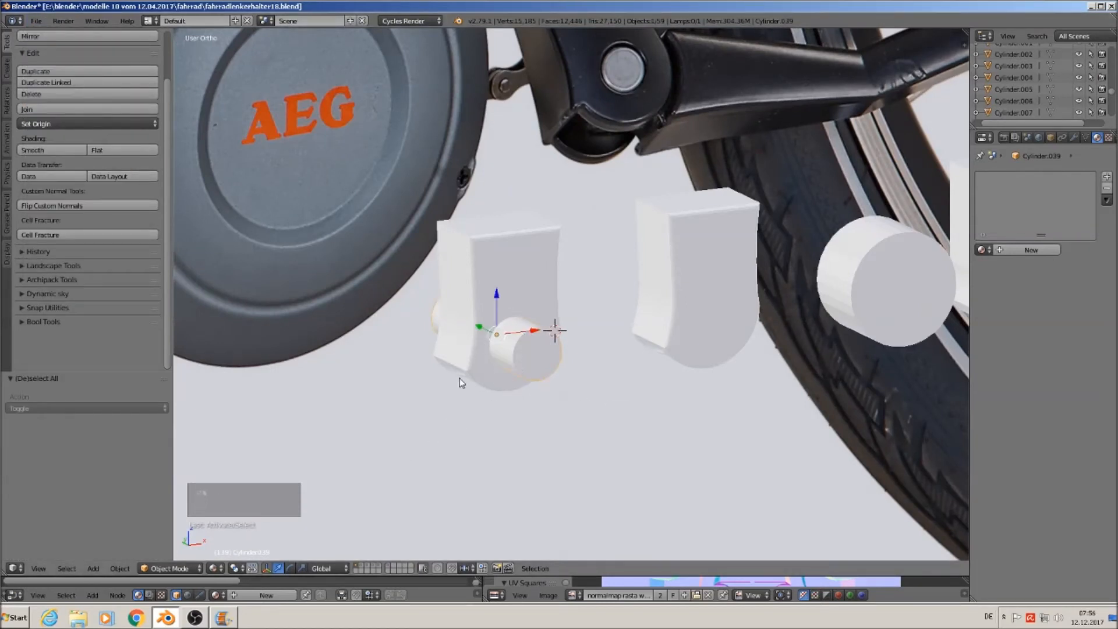
left_click(120, 569)
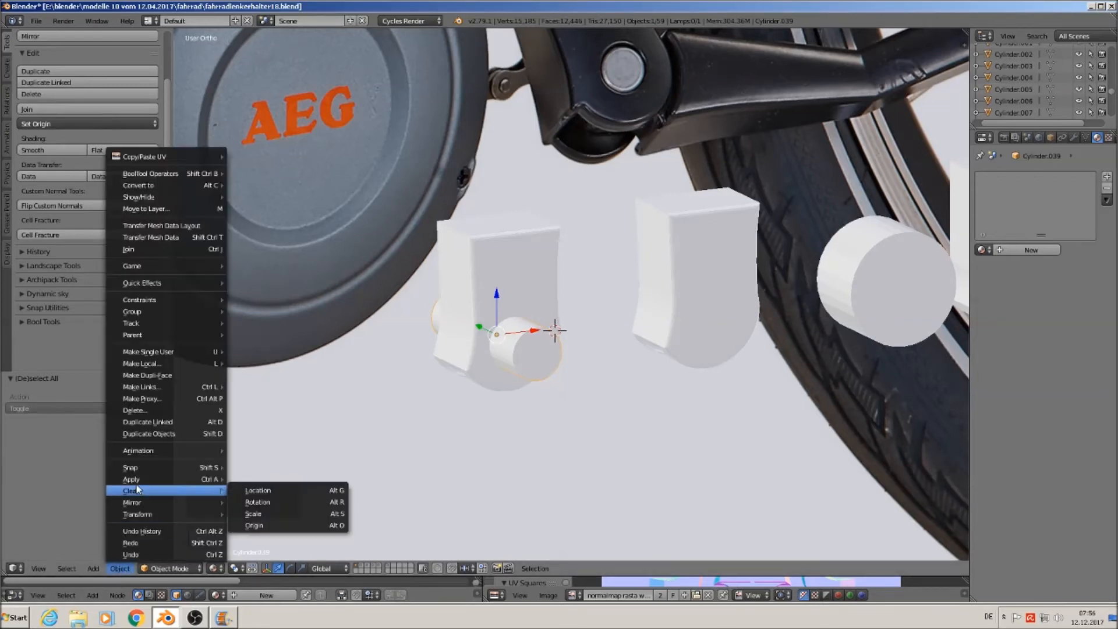
mouse_move(195, 479)
left_click(314, 375)
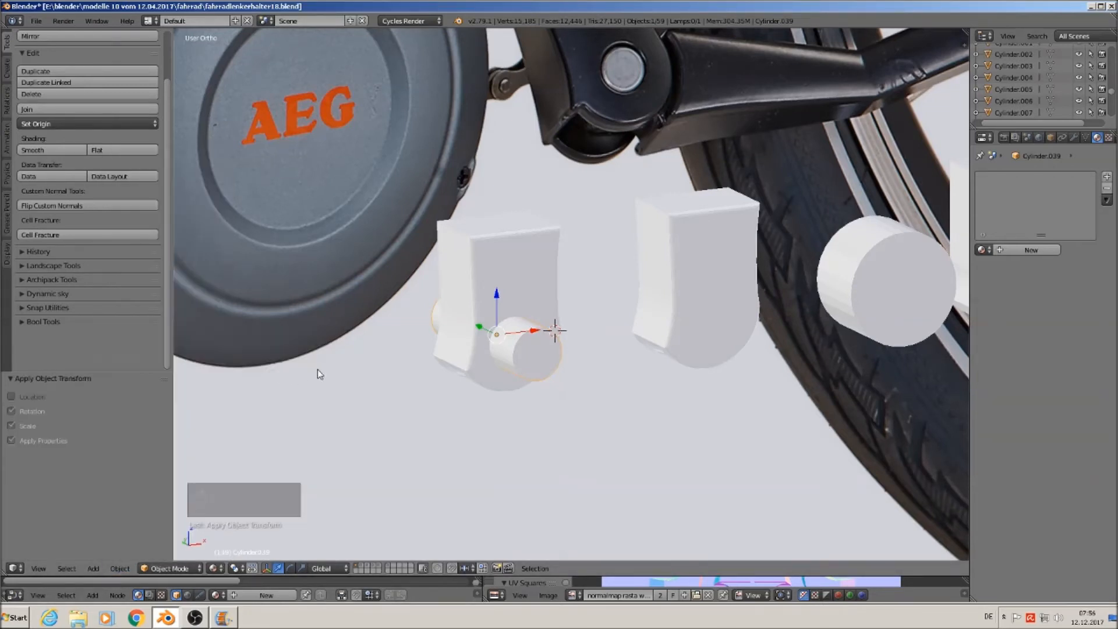
left_click(67, 124)
left_click(77, 151)
Step: Apply rotation and scale to the leftmost bracket and set its origin to its geometry
right_click(472, 254)
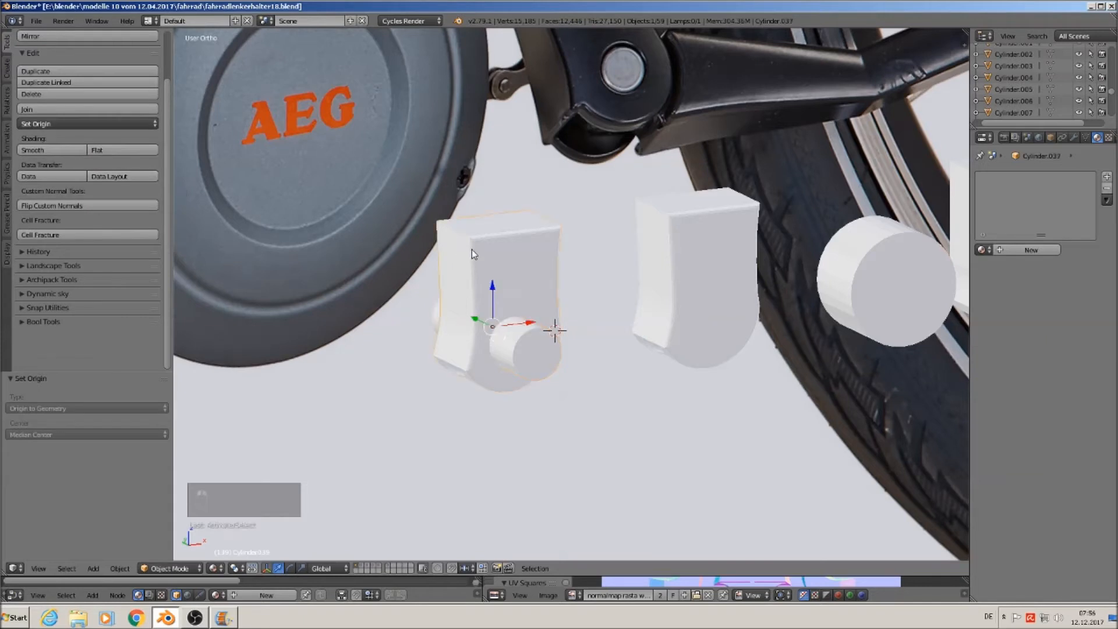
left_click(115, 570)
mouse_move(146, 481)
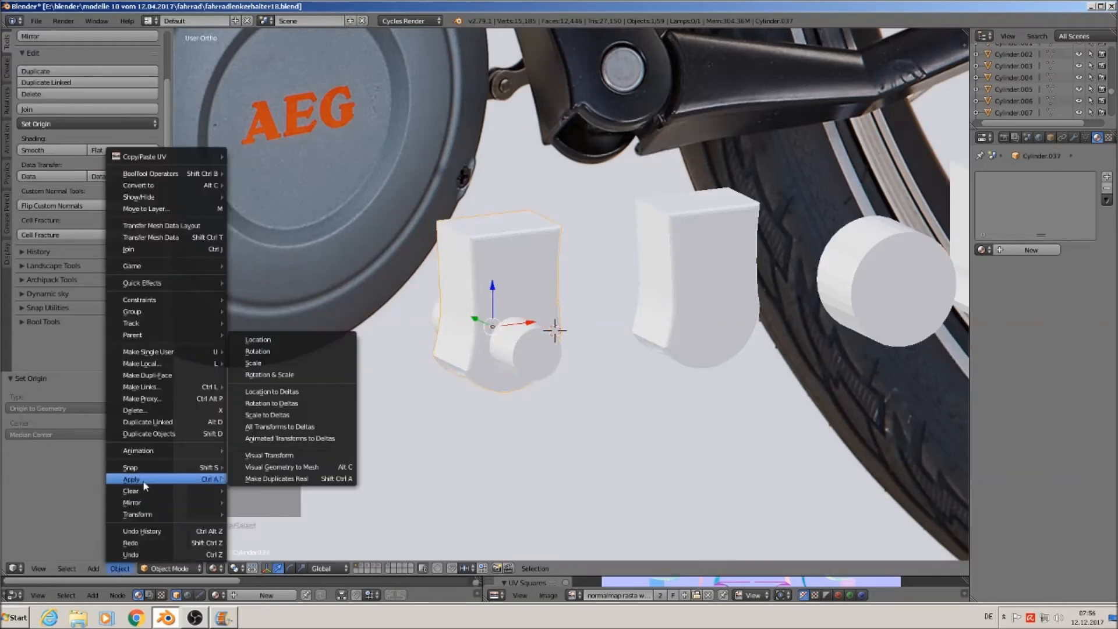
left_click(287, 376)
left_click(108, 123)
left_click(111, 149)
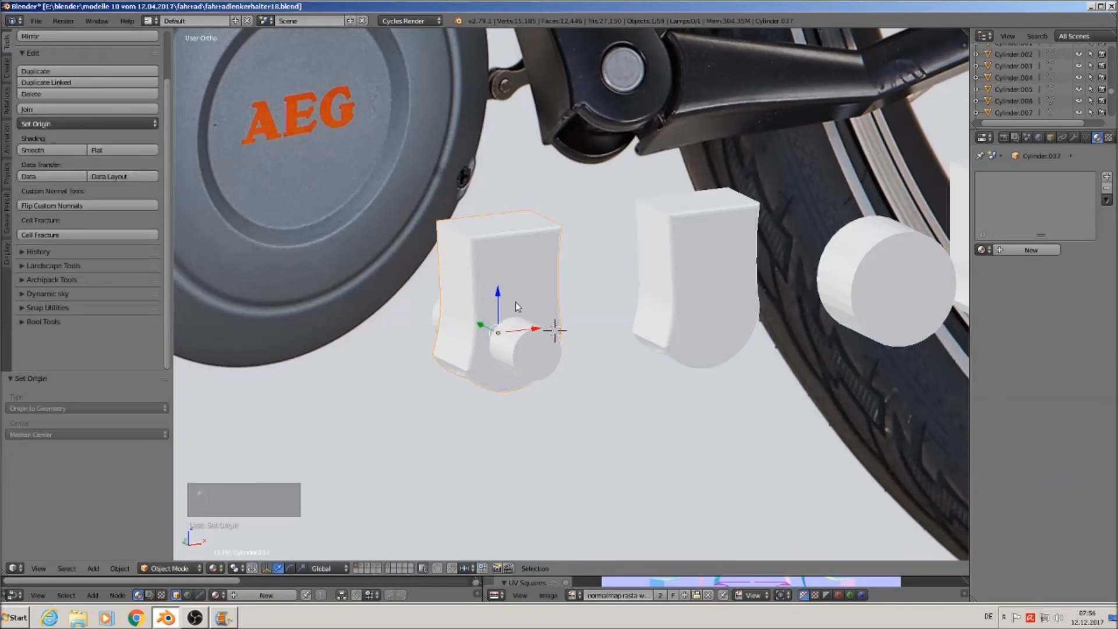
Step: Add a Boolean modifier to the leftmost bracket with the small cylinder, Cylinder.039, as its object
right_click(525, 348)
right_click(515, 272)
left_click(1075, 137)
left_click(1045, 177)
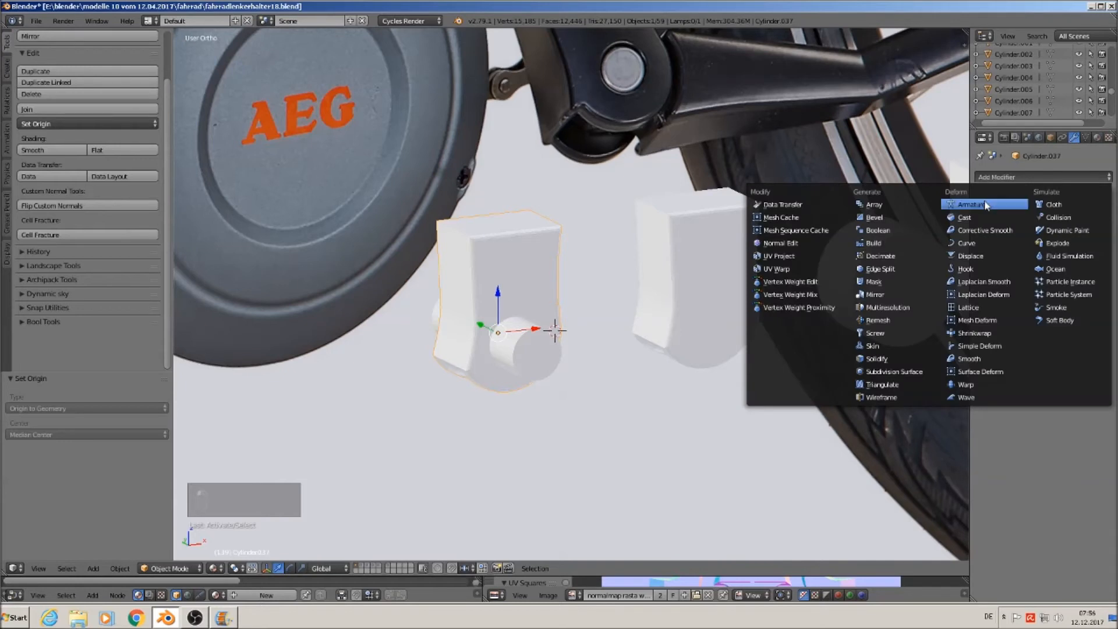
left_click(1071, 267)
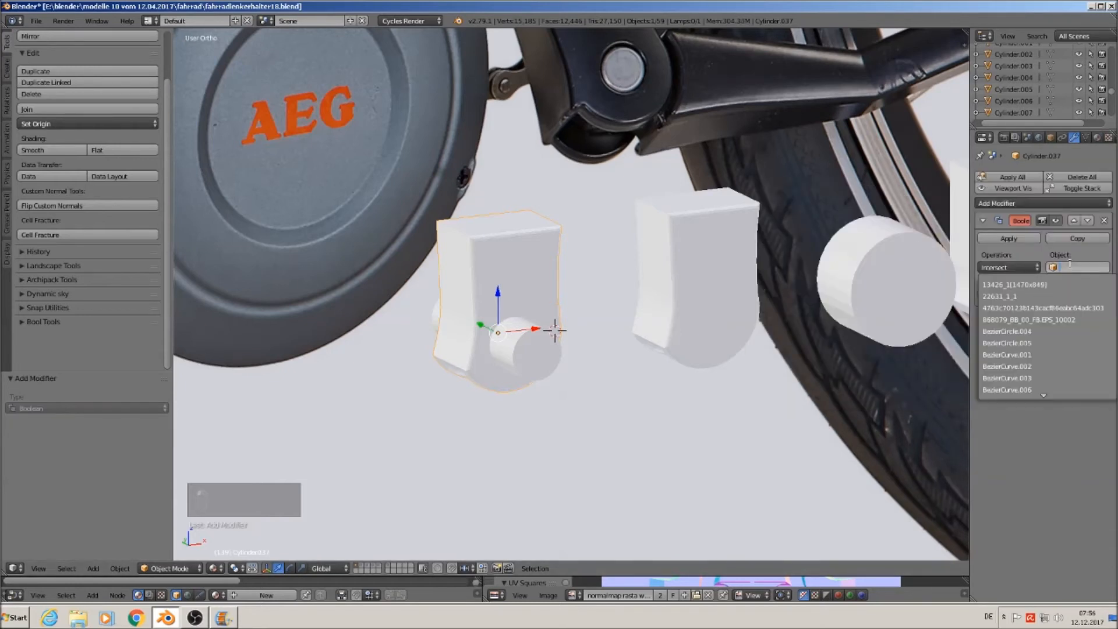
type("cy")
scroll(1017, 390, "down", 10)
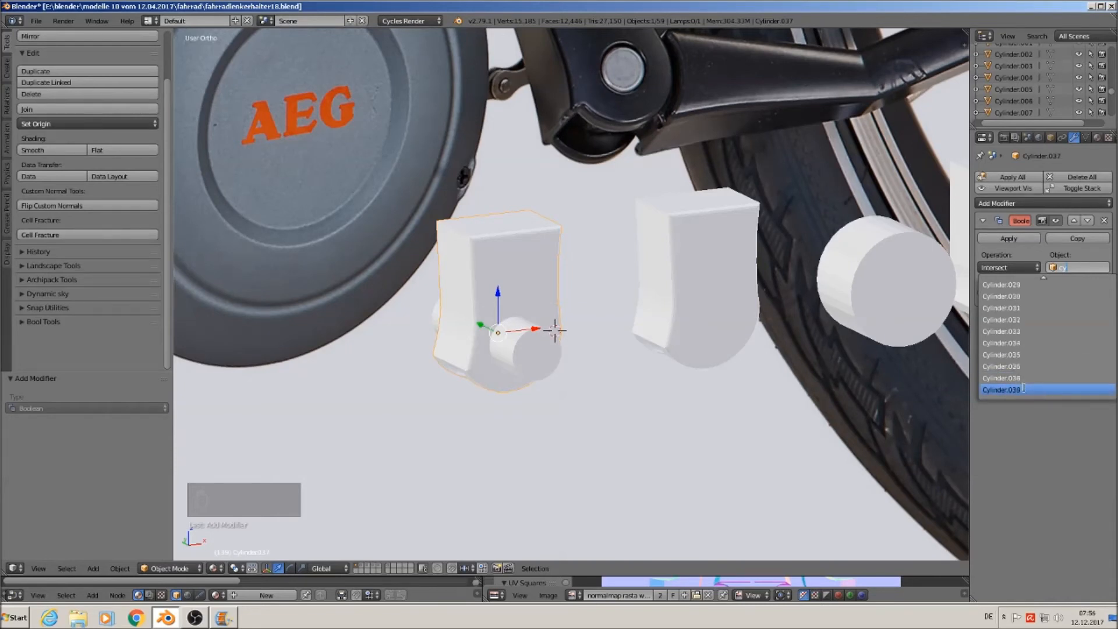
left_click(1024, 389)
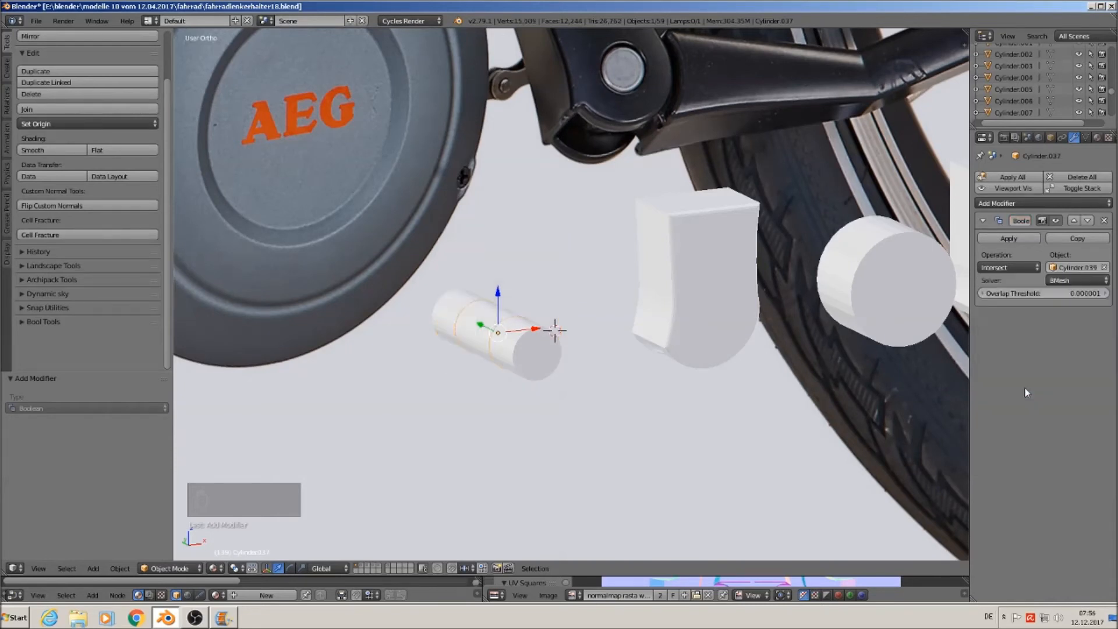
Step: Set the Boolean operation to Difference and apply the modifier
left_click(1011, 271)
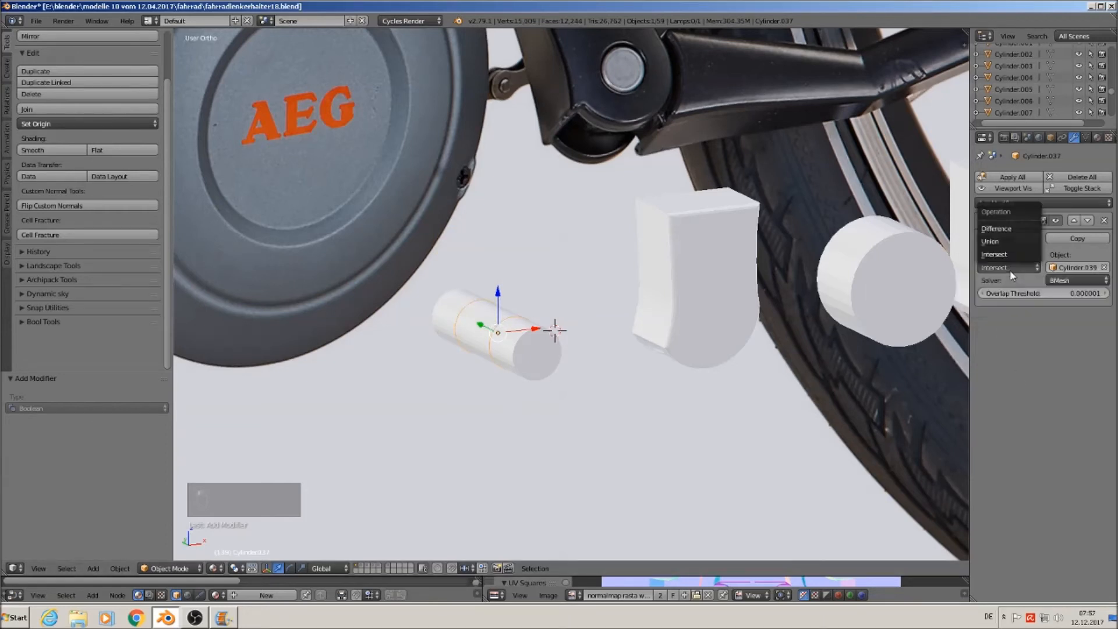
left_click(1012, 230)
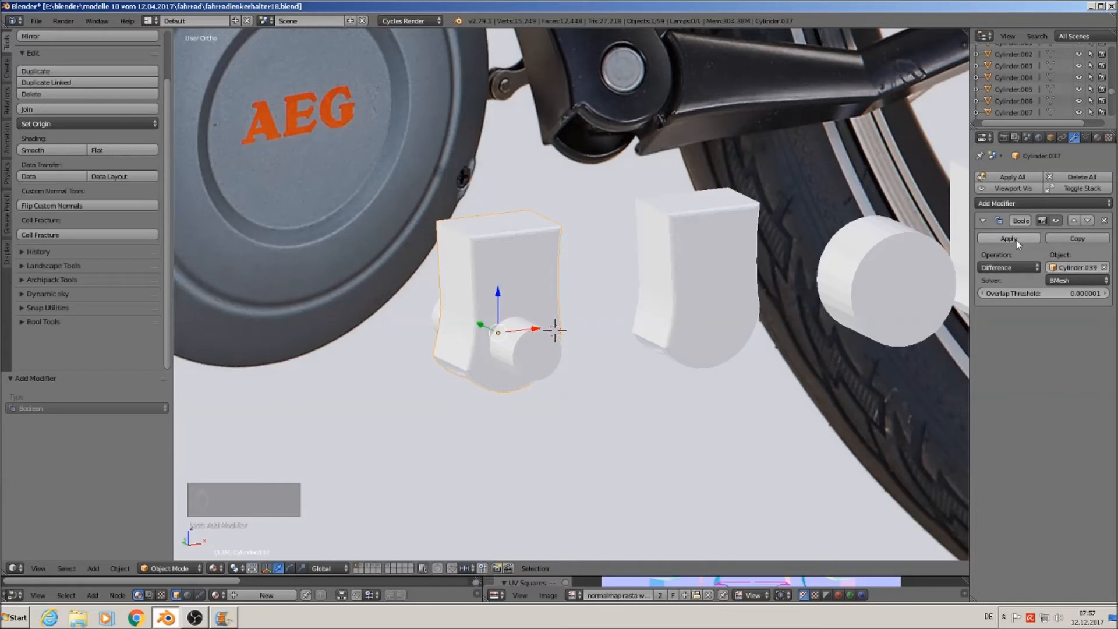
left_click(1010, 239)
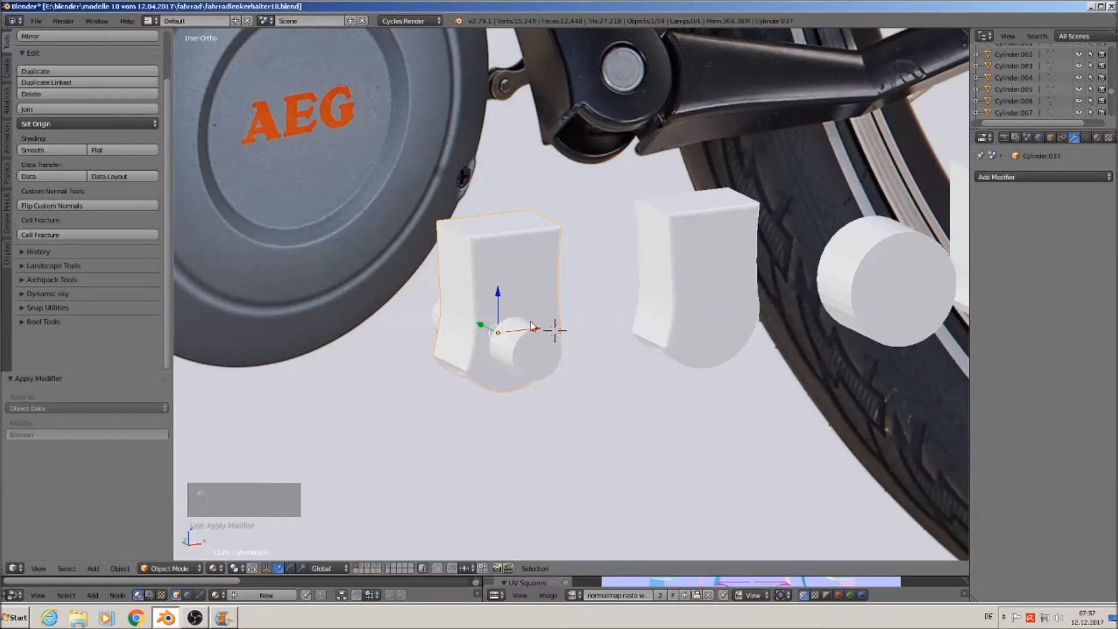
Step: Move the drilled bracket about 0.044 in the negative X direction, clear of the small cylinder
left_click_drag(531, 324, 367, 315)
right_click(529, 349)
scroll(501, 364, "down", 3)
scroll(679, 315, "up", 5)
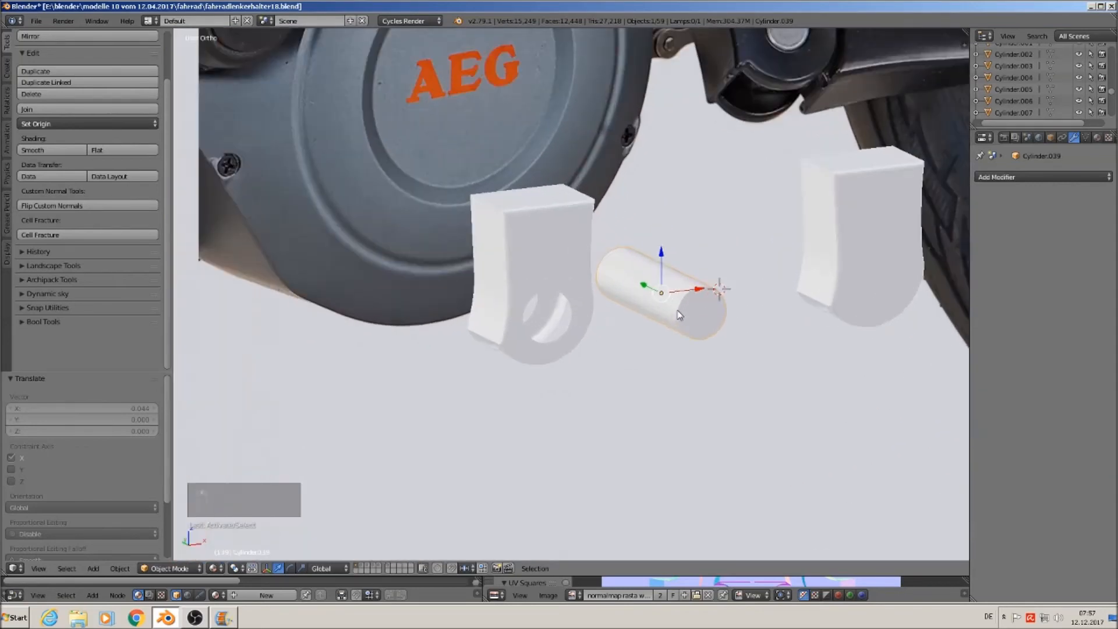
scroll(679, 316, "up", 2)
key("Tab")
key("Tab")
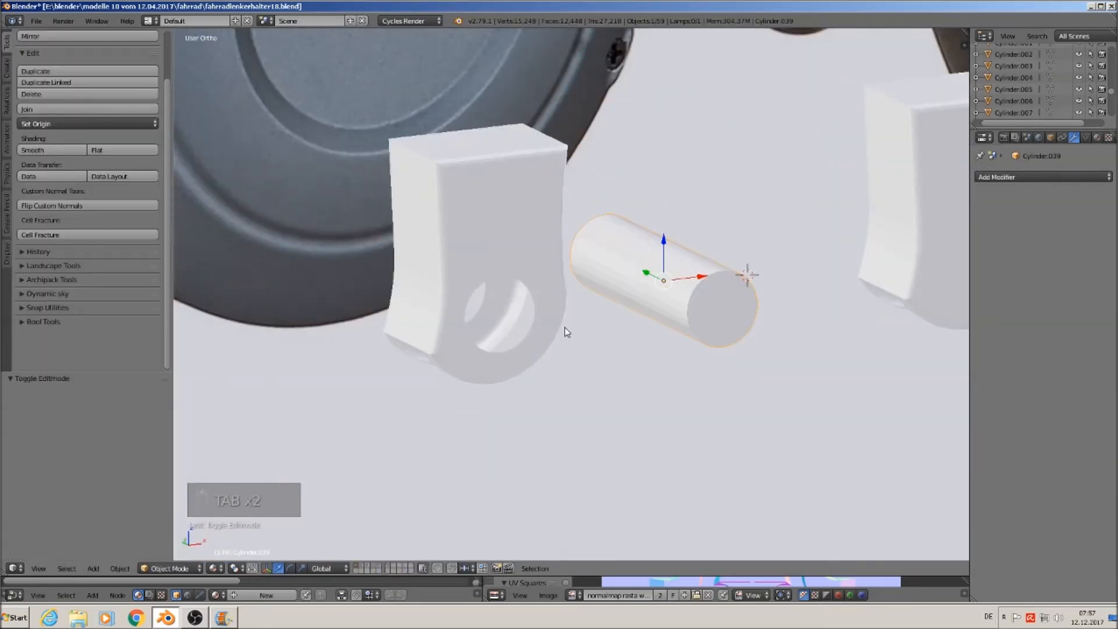
scroll(490, 292, "up", 2)
Step: Select the complete circular edge loop of the drilled bracket's front bolt hole in Edit Mode and extrude it in place
right_click(473, 224)
key("Tab")
scroll(484, 259, "up", 3)
right_click(485, 256, "alt")
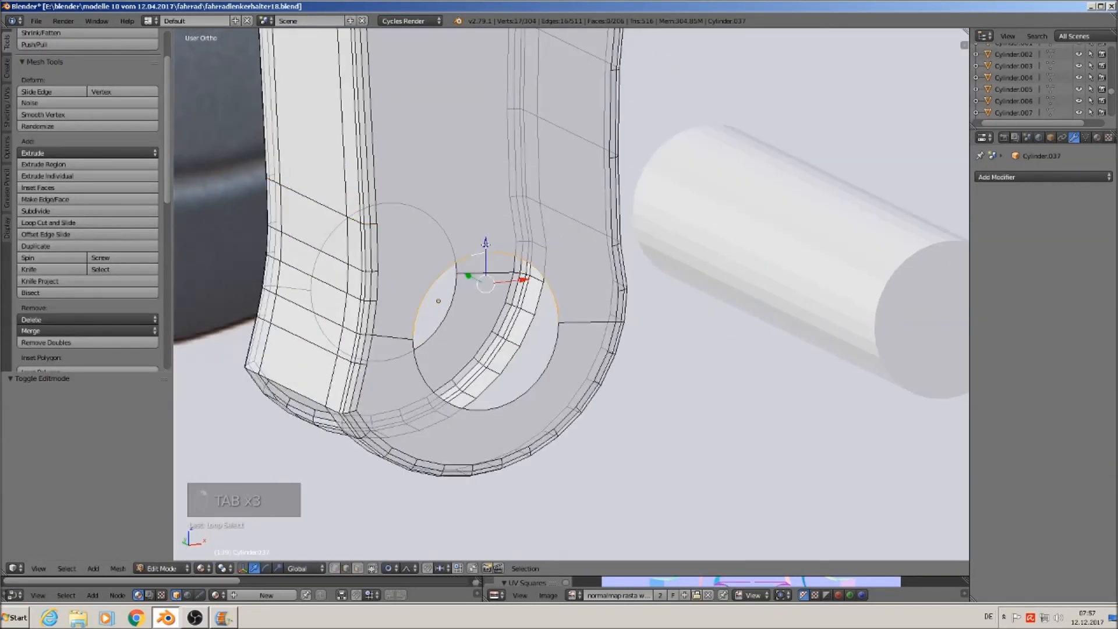
right_click(547, 366, "alt+shift")
middle_click_drag(562, 372, 492, 381)
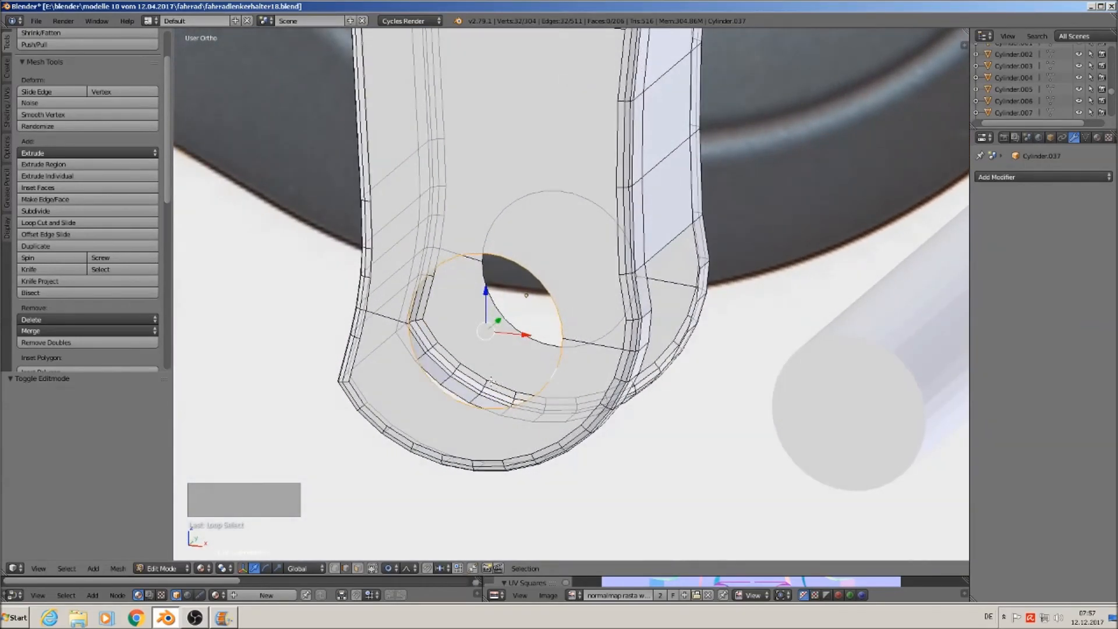
key("e")
right_click(493, 378)
mouse_move(498, 320)
left_mouse_down()
mouse_move(512, 303)
mouse_move(501, 325)
left_mouse_up()
key("ctrl+u")
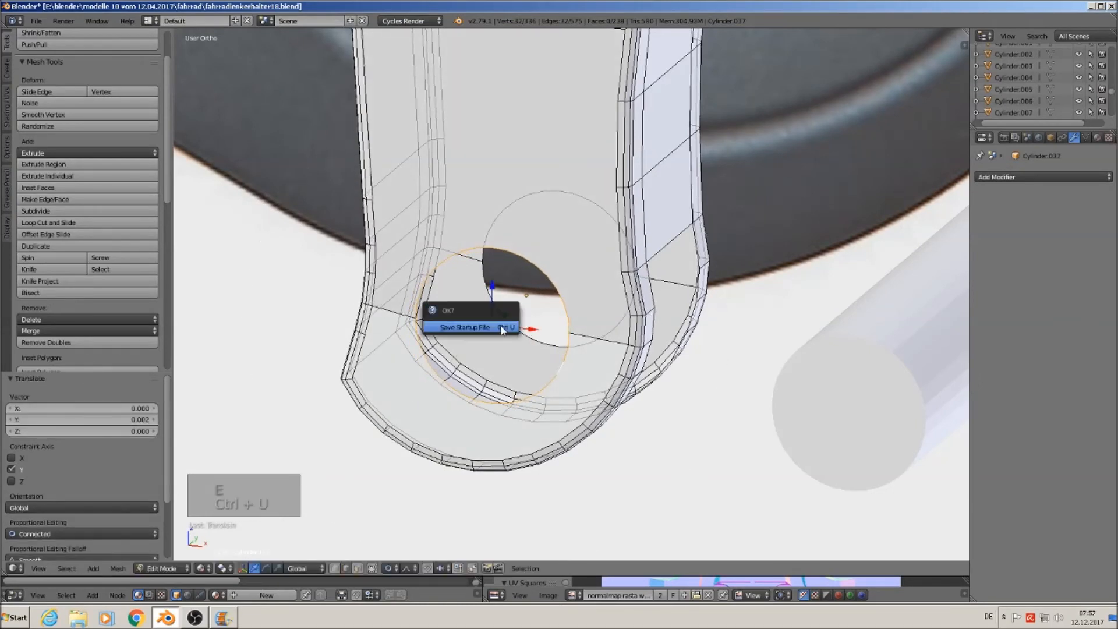
key("ctrl+z")
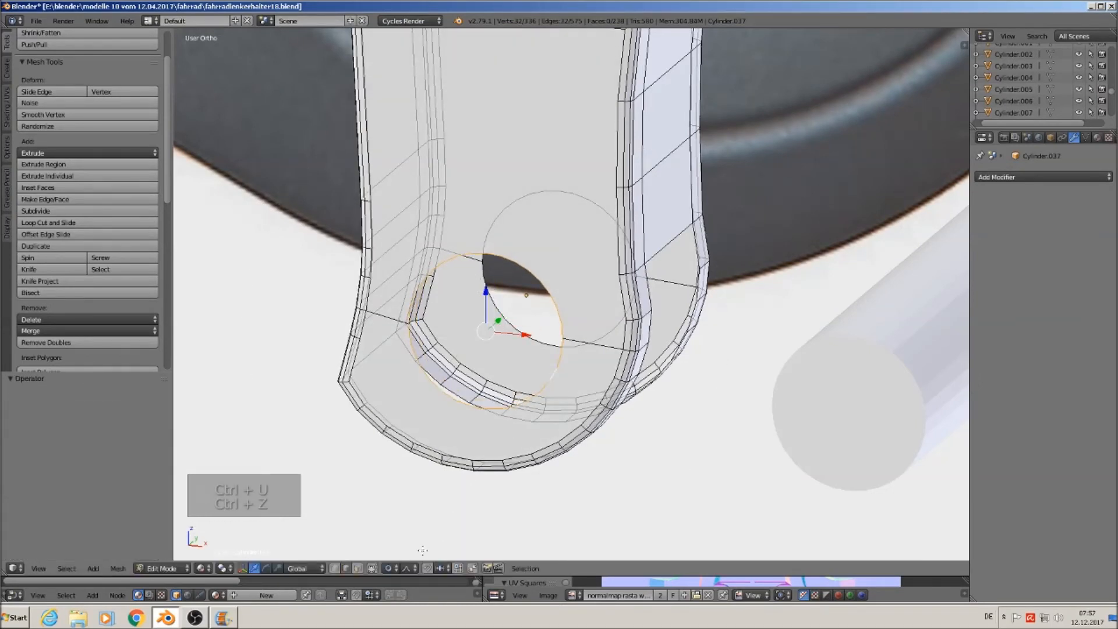
Step: Disable proportional editing and move the extruded hole loop about 0.0025 along Y into the bracket
left_click(391, 568)
left_click(399, 551)
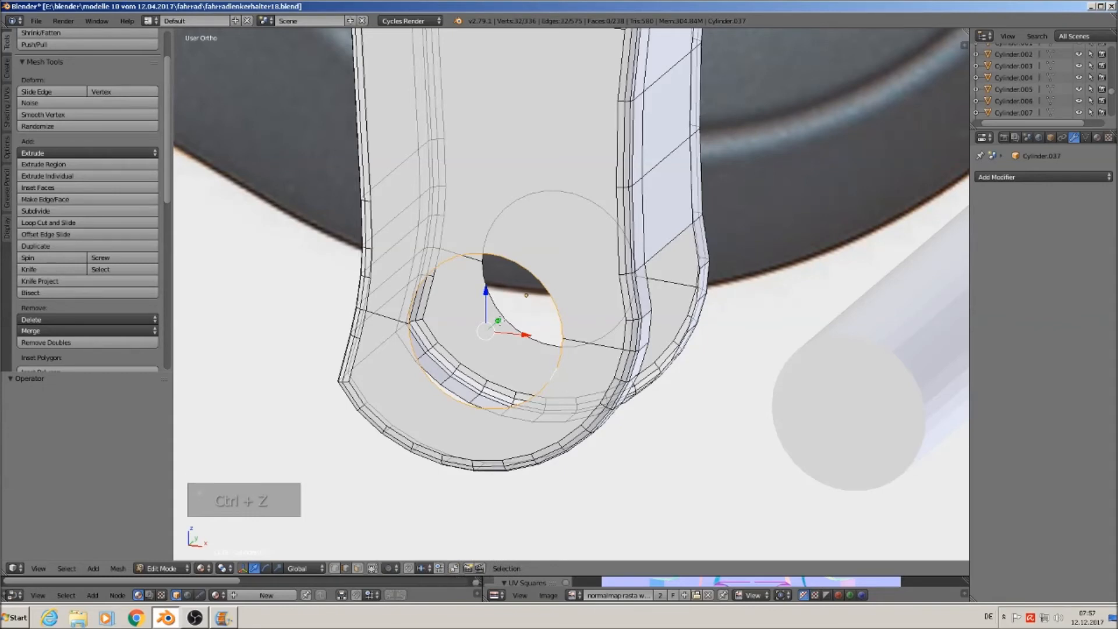
key("g")
key("y")
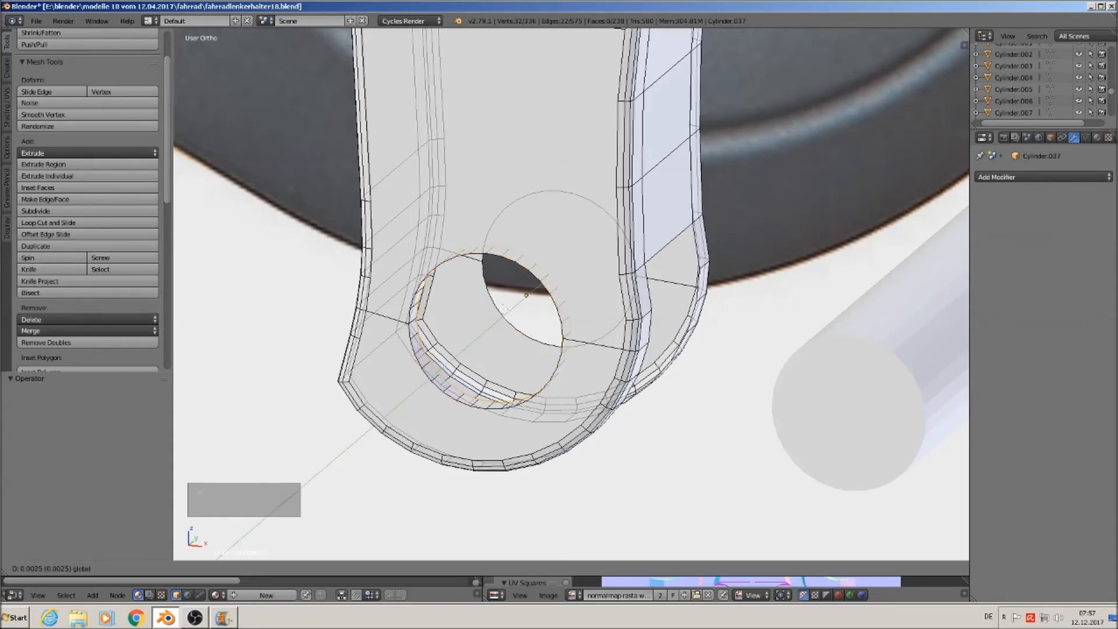
left_click(505, 309)
Step: Limit selection to visible geometry, then extrude the loop again with scaling and extrude a third ring about 0.003 back along negative Y
left_click(372, 568)
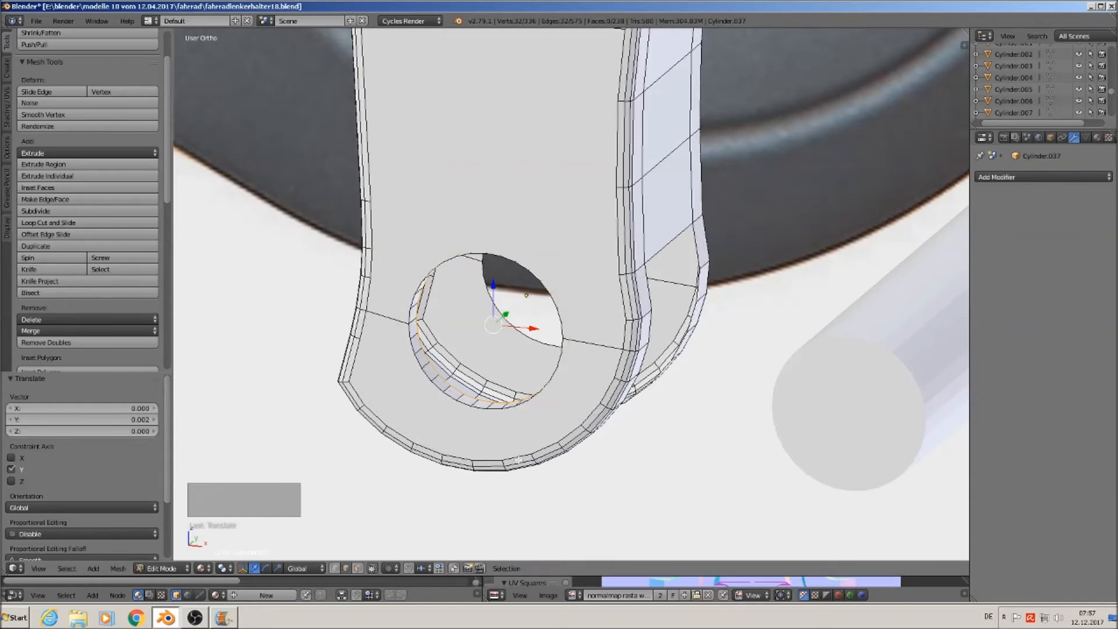
key("e")
key("s")
left_click(517, 454)
key("e")
left_click_drag(516, 311, 604, 449)
Step: Fill the innermost hole loop with a face to form the bolt head and leave Edit Mode
scroll(851, 395, "down", 9)
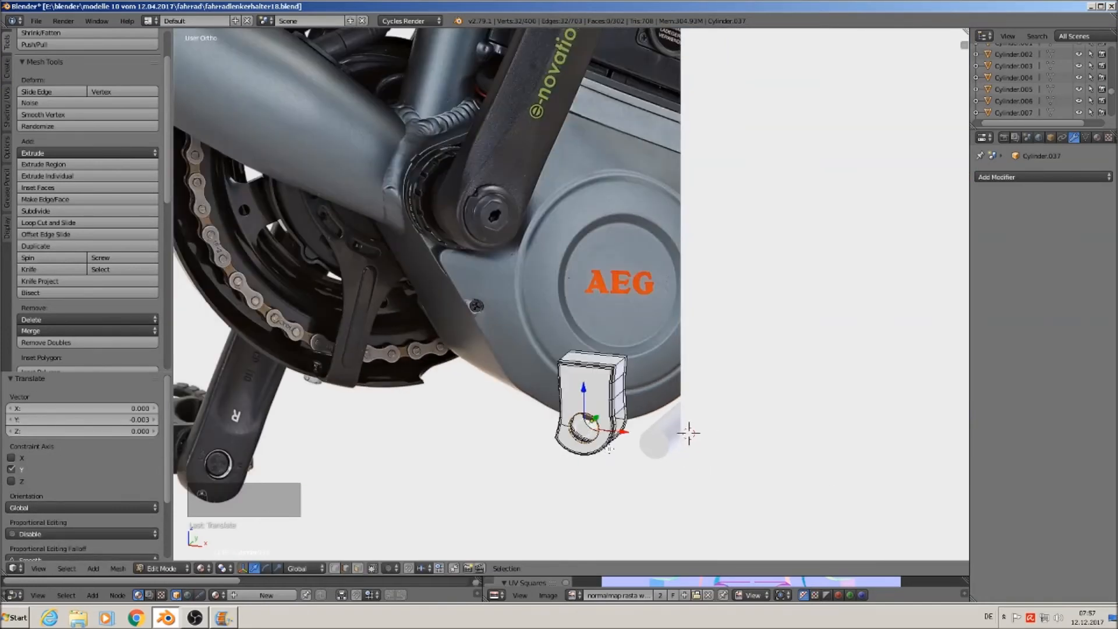
scroll(689, 433, "up", 7)
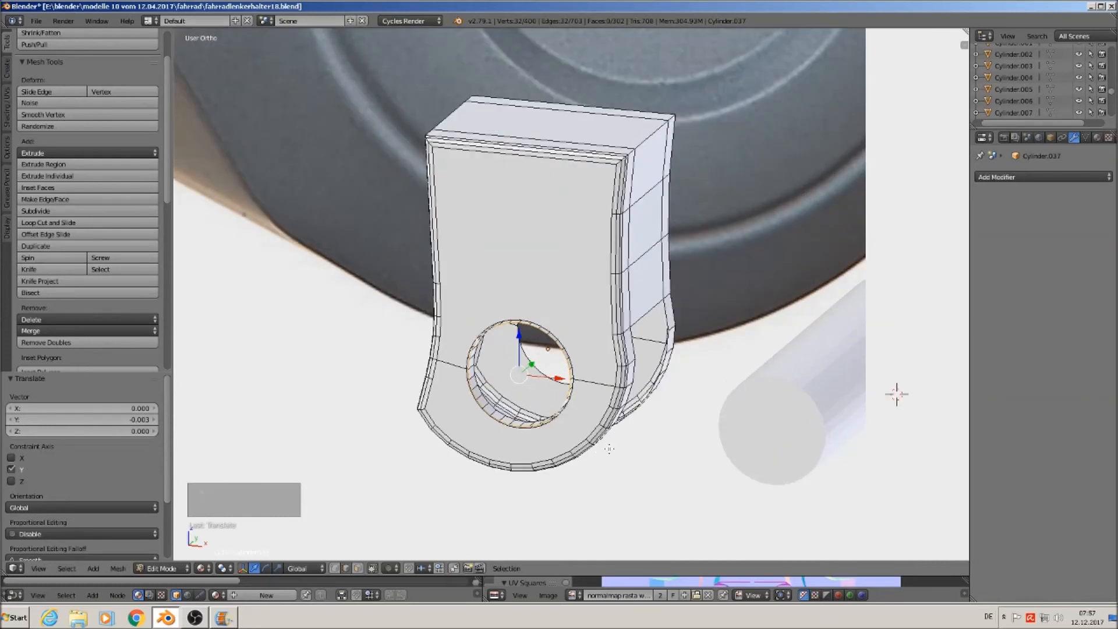
scroll(897, 394, "up", 1)
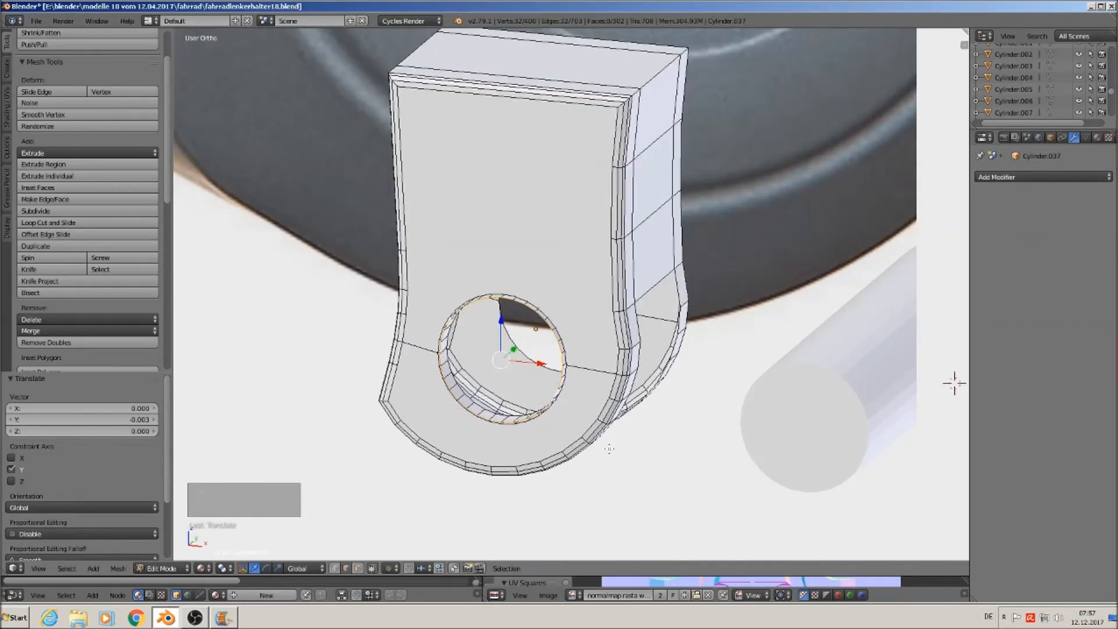
key("f")
key("Tab")
middle_click_drag(606, 452, 601, 349)
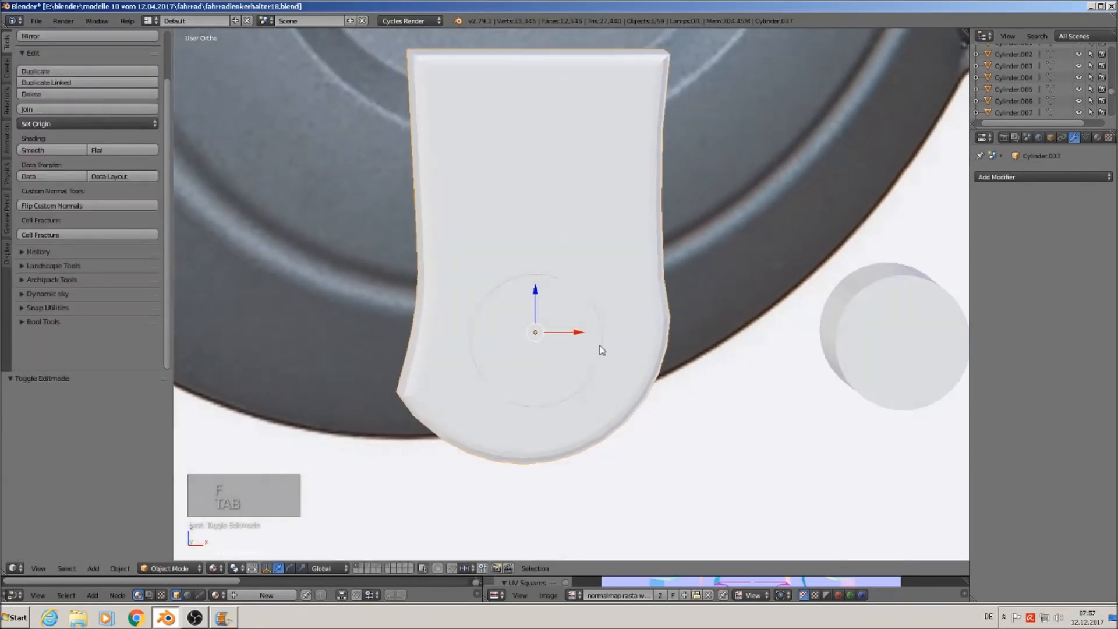
scroll(554, 375, "down", 5)
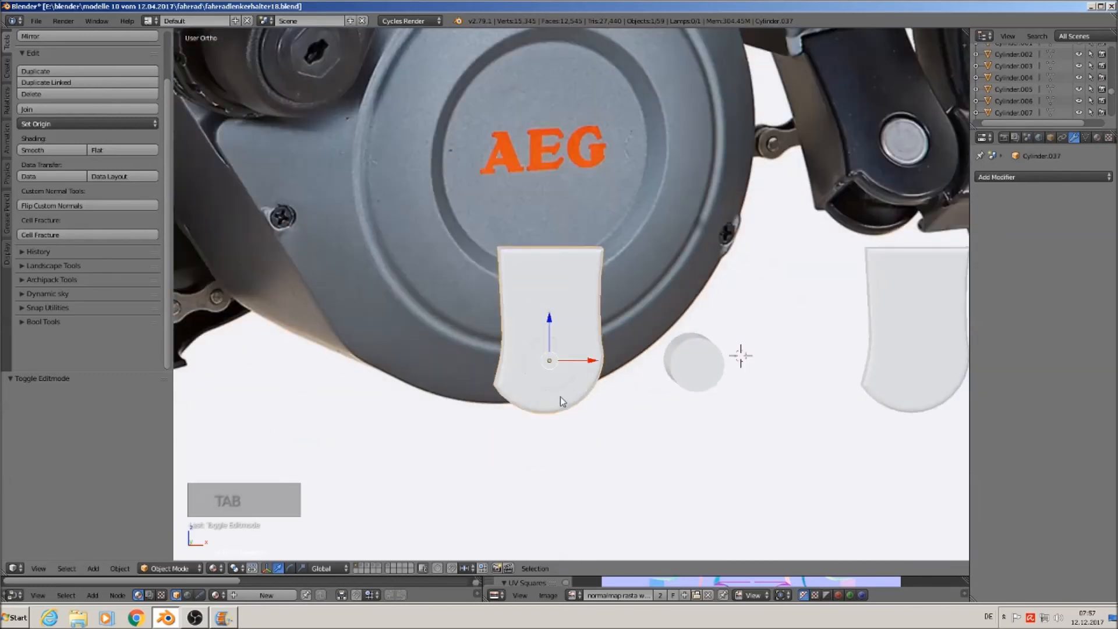
scroll(560, 397, "down", 3)
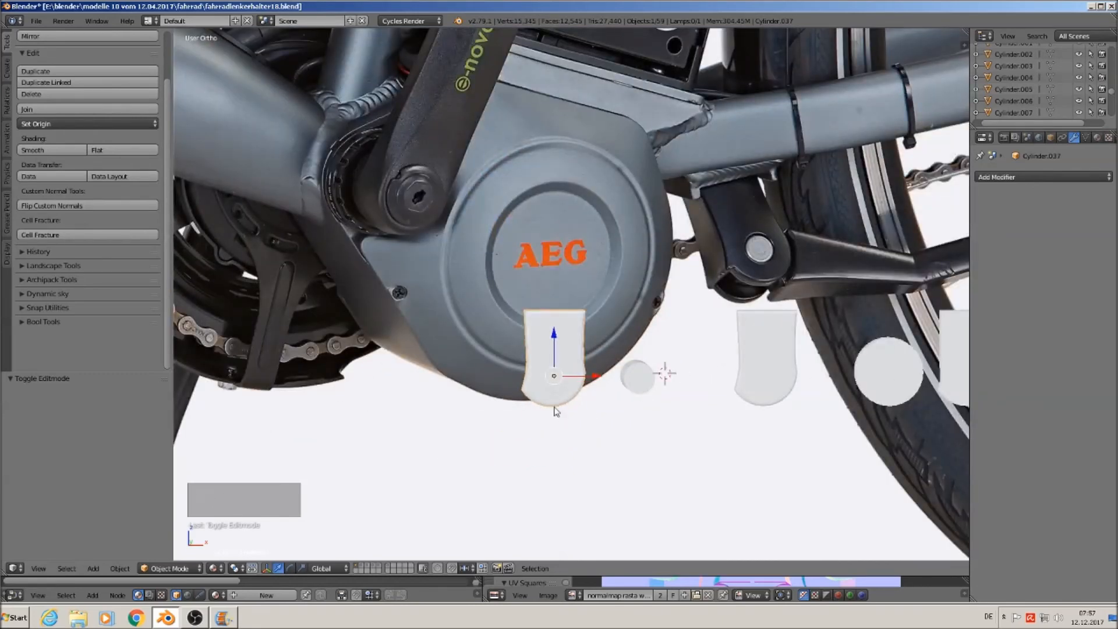
Step: Bevel the edge of the bolt head face in Edit Mode with 2 segments and an offset of about 0.0003
scroll(556, 411, "up", 10)
key("Tab")
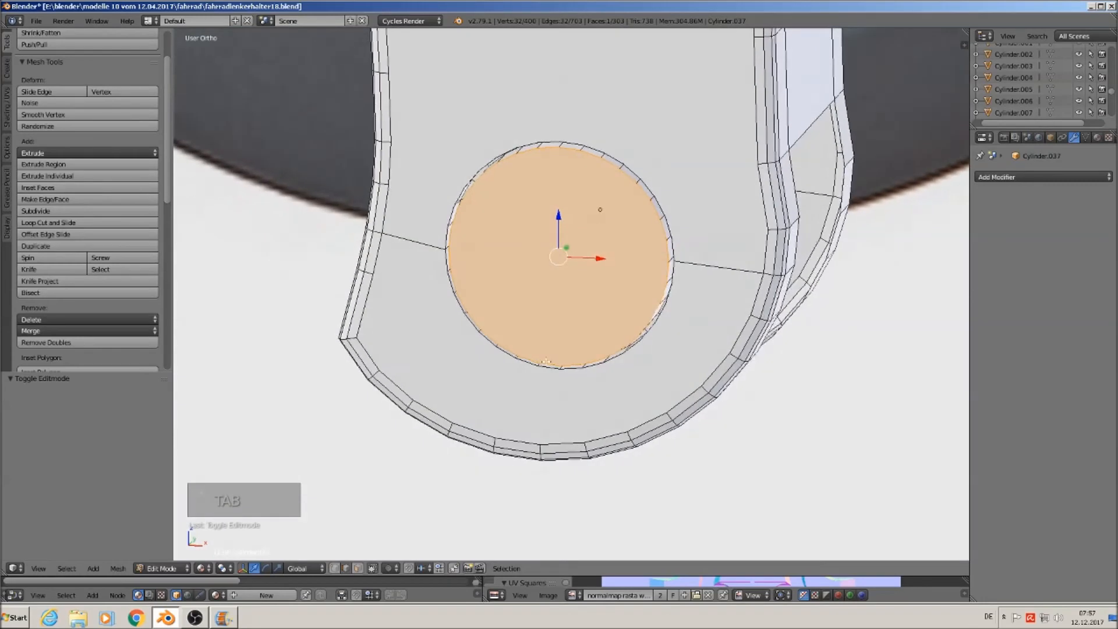
middle_click_drag(546, 362, 641, 350)
key("ctrl+b")
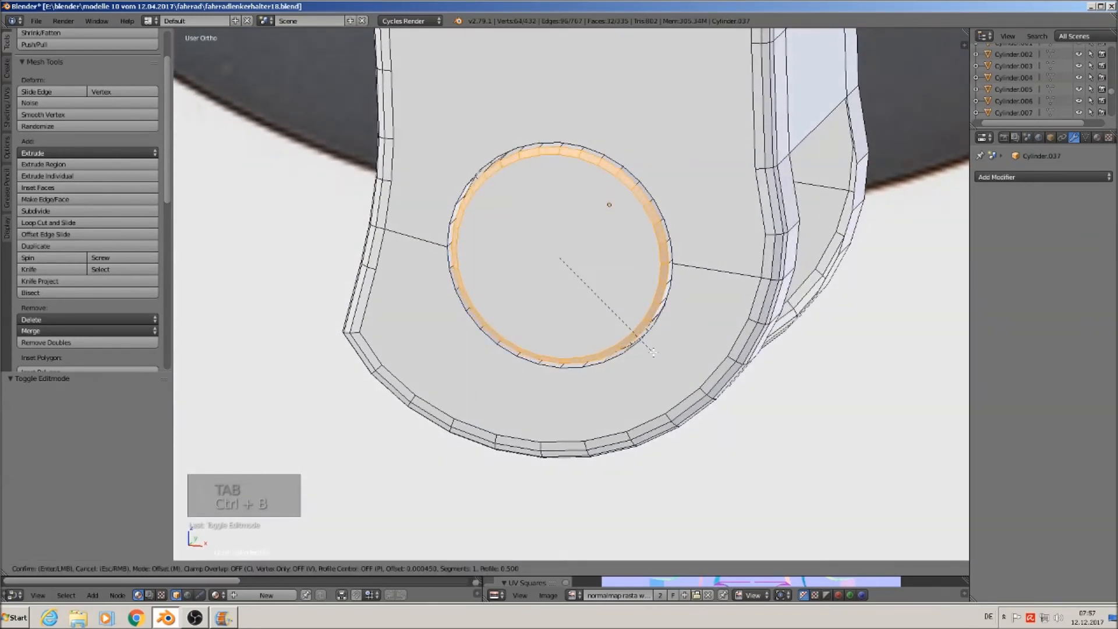
scroll(651, 351, "up", 1)
left_click(651, 351)
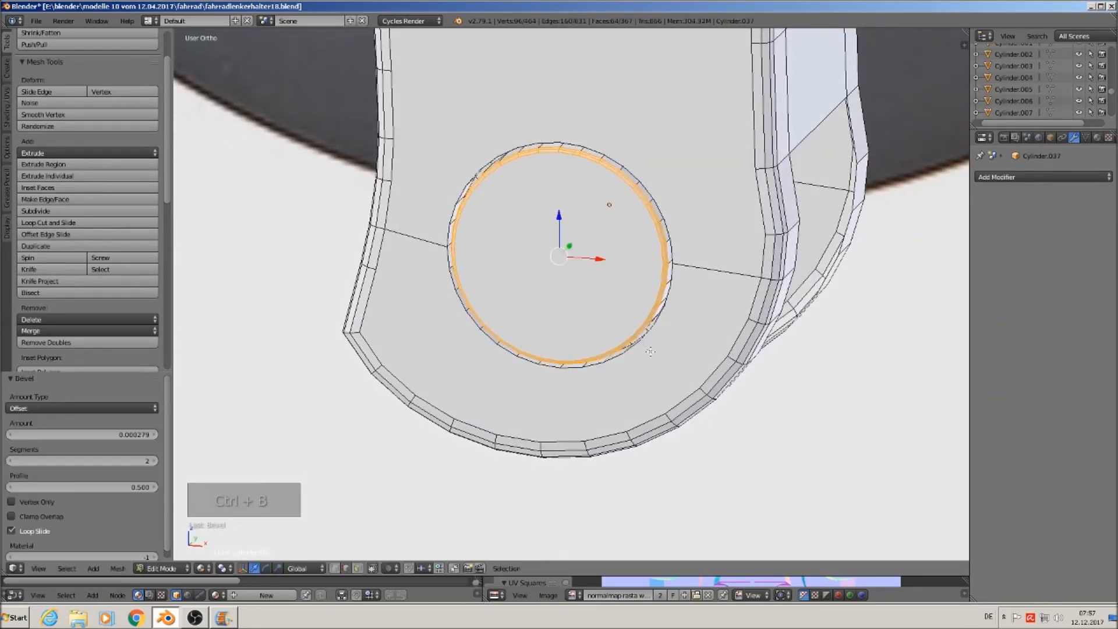
Step: Bevel the outer edge loop of the bolt hole with 2 segments and an offset of about 0.0004, and leave Edit Mode
right_click(673, 234, "alt")
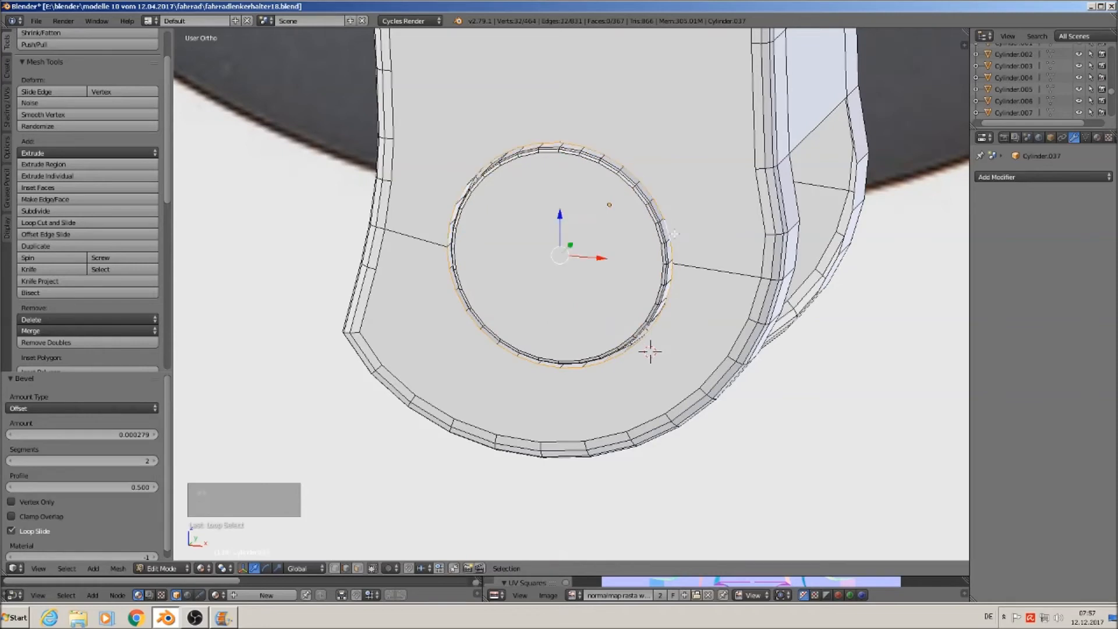
key("ctrl+b")
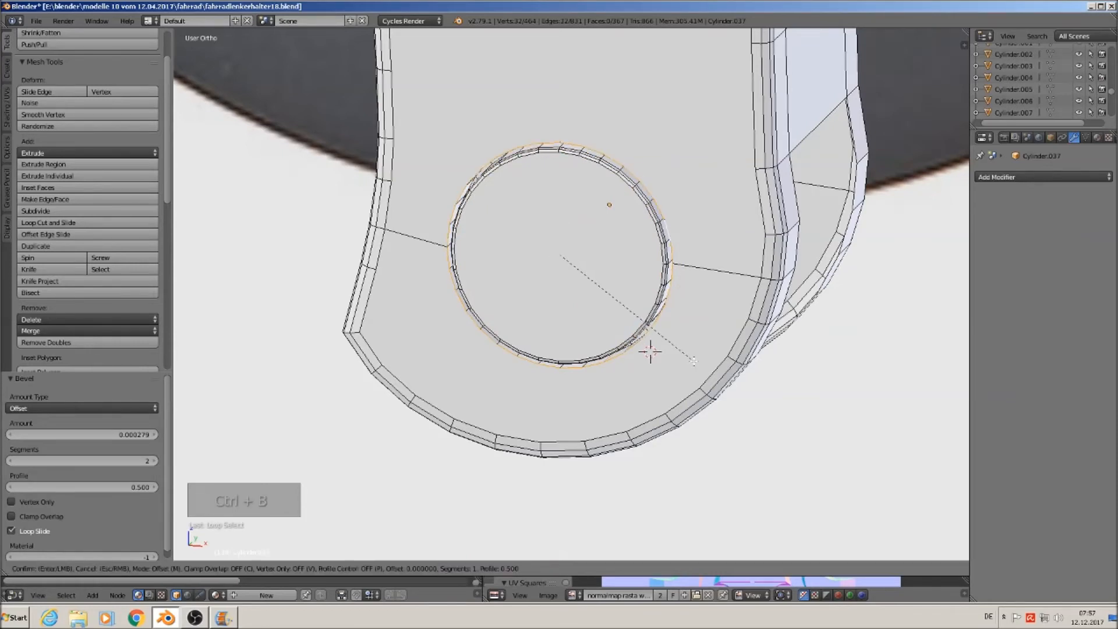
scroll(650, 351, "up", 1)
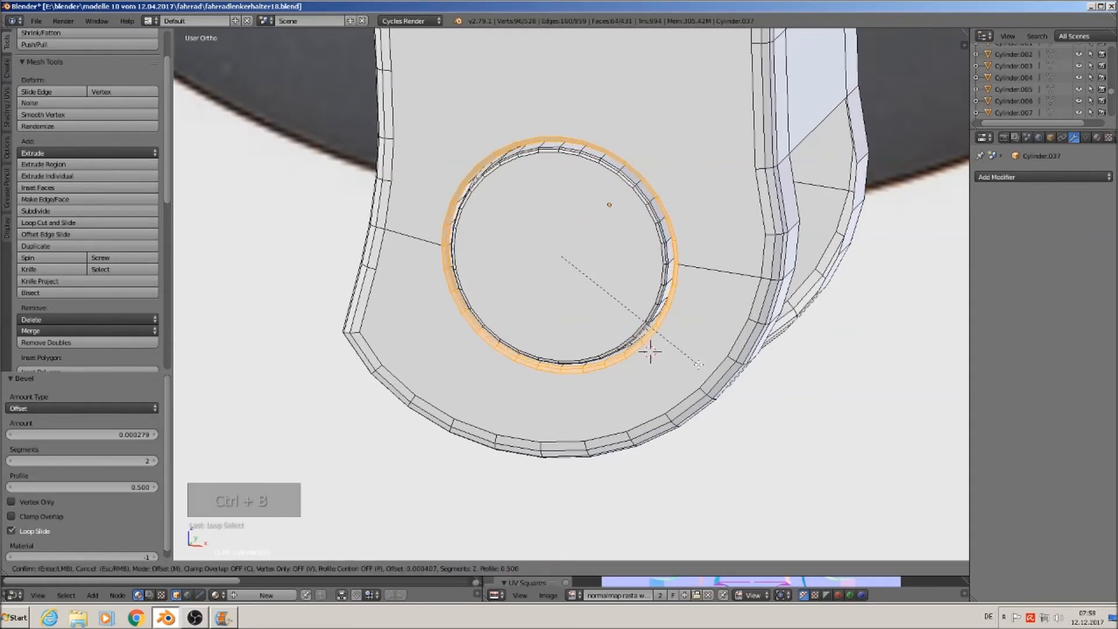
left_click(698, 365)
key("Tab")
scroll(705, 367, "up", 2)
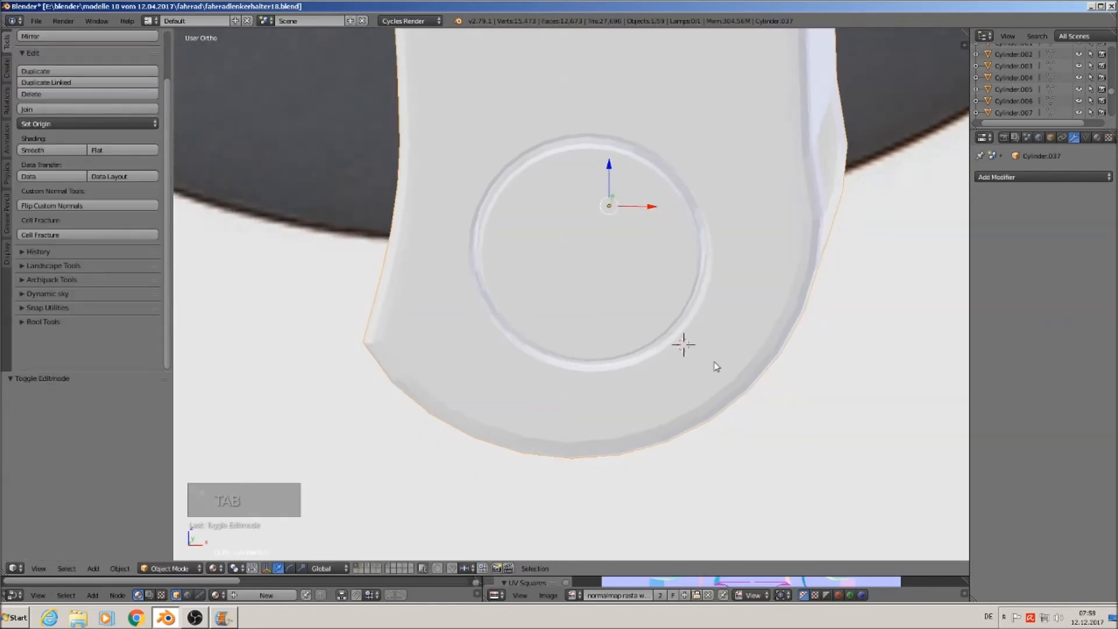
Step: Shade the bracket smooth and add an Edge Split modifier to it
scroll(721, 368, "down", 5)
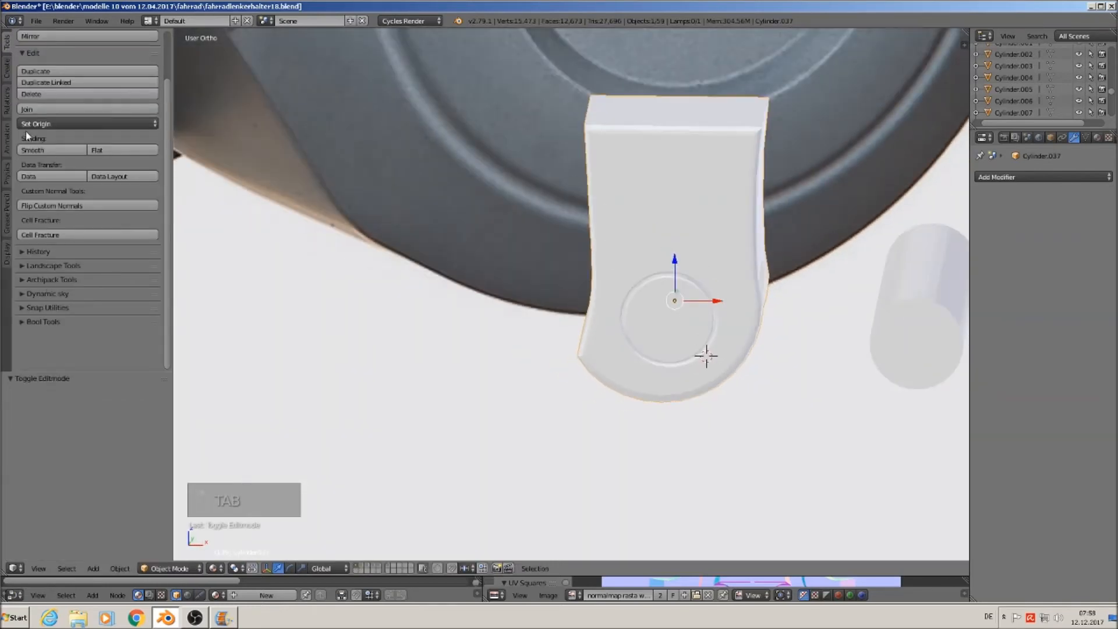
left_click(42, 150)
middle_click_drag(680, 291, 726, 273)
left_click(1006, 176)
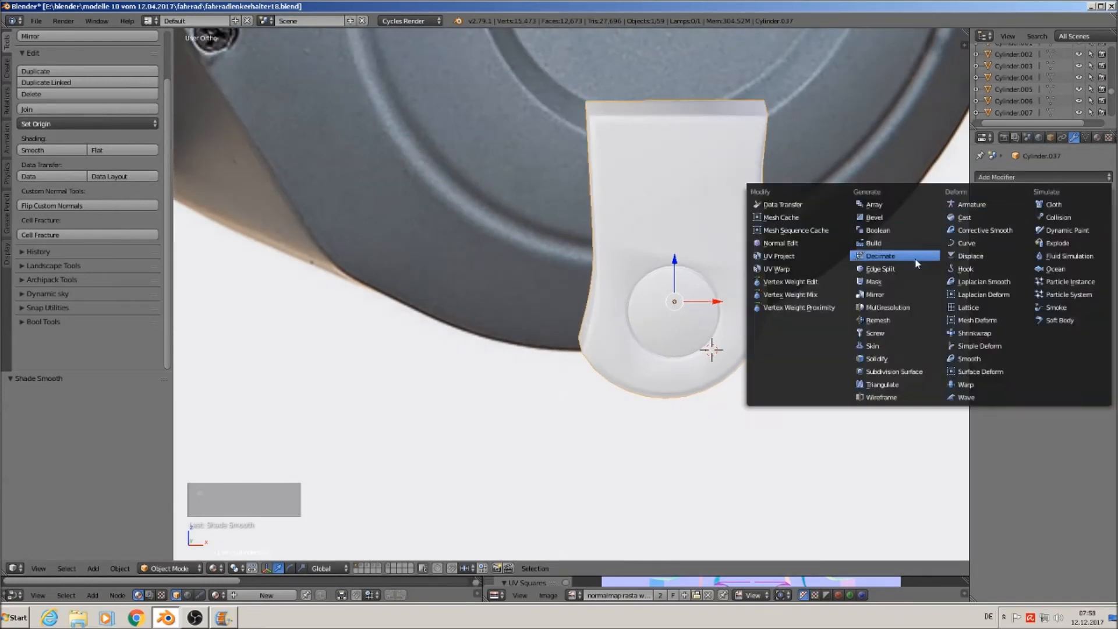
left_click(907, 274)
middle_click_drag(886, 294, 831, 343)
left_click_drag(831, 340, 782, 346)
Step: Set the two large front faces around the bolt hole to flat shading in Edit Mode and return to Object Mode
key("Tab")
scroll(743, 344, "up", 1)
middle_click_drag(742, 344, 578, 318)
left_click(358, 568)
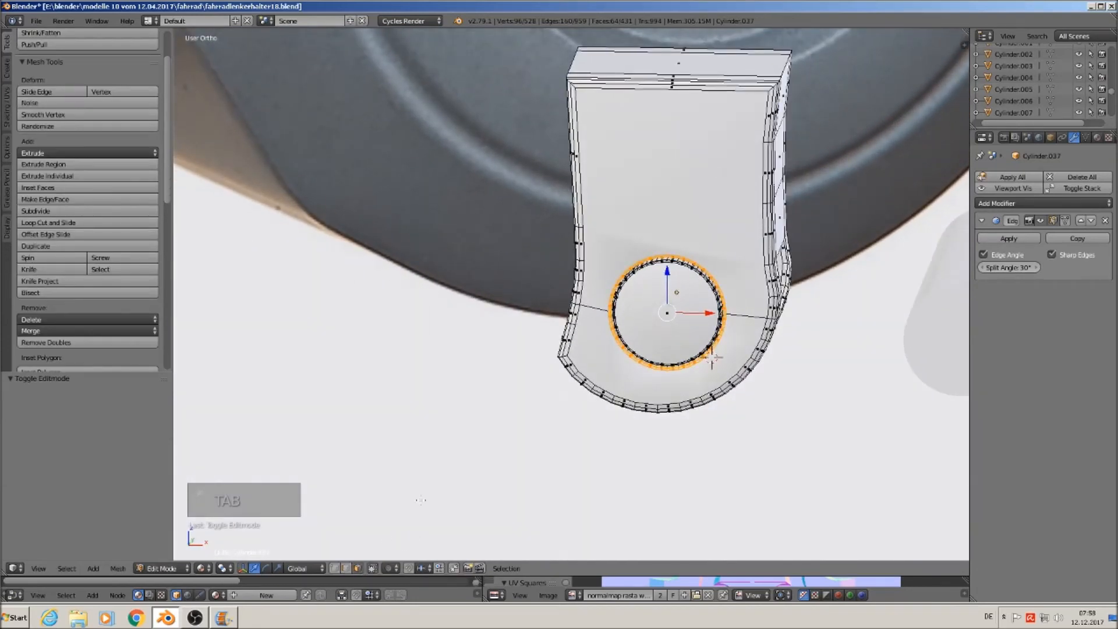
right_click(658, 204)
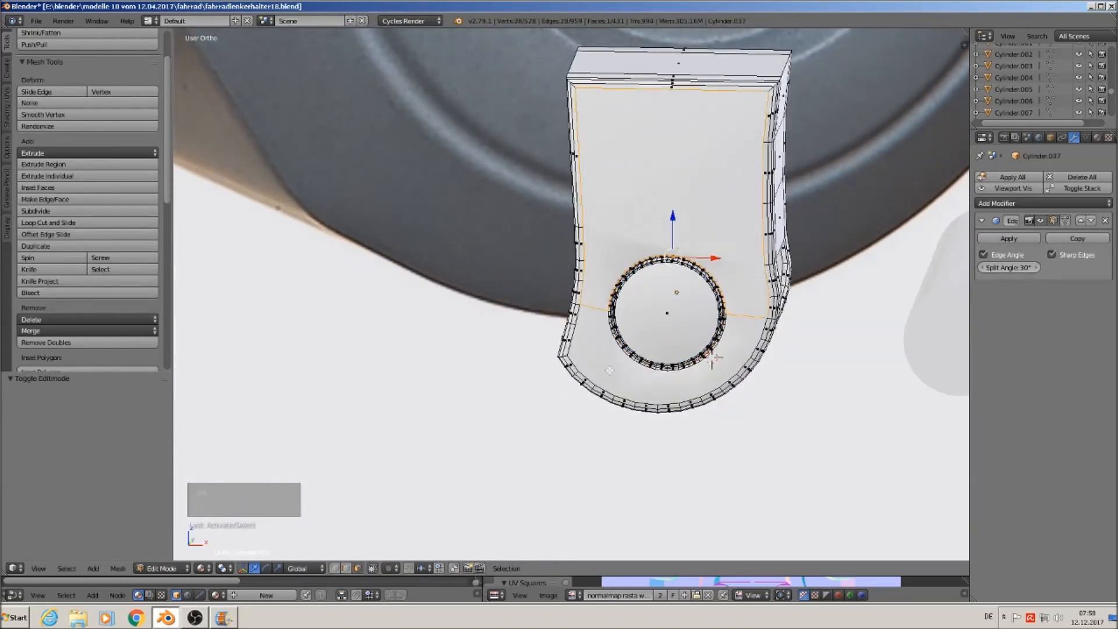
right_click(623, 373, "shift")
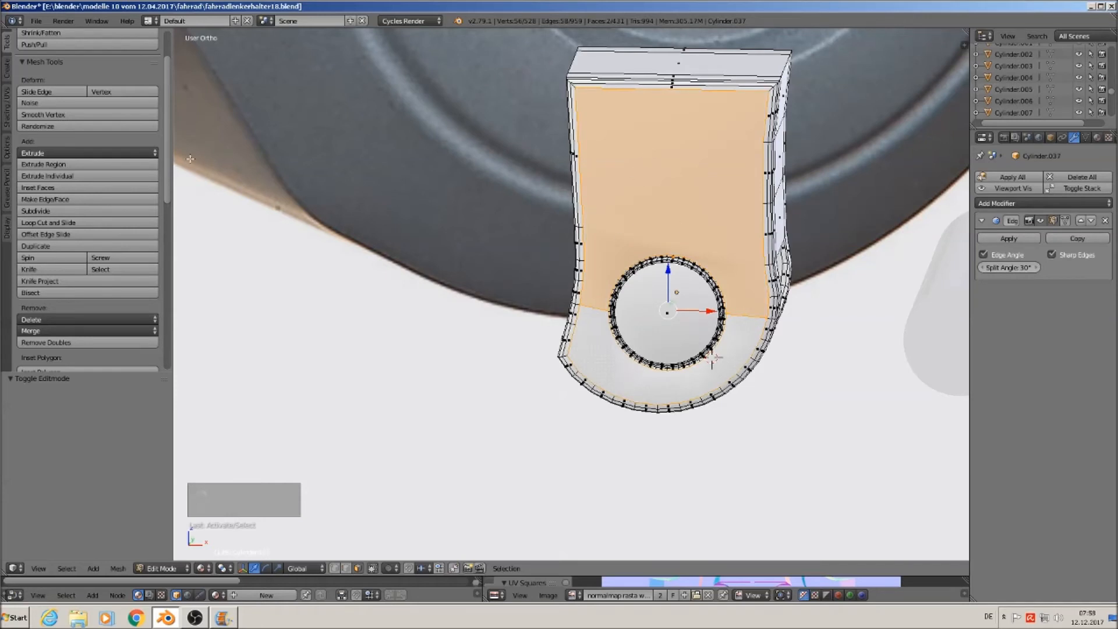
scroll(112, 145, "up", 2)
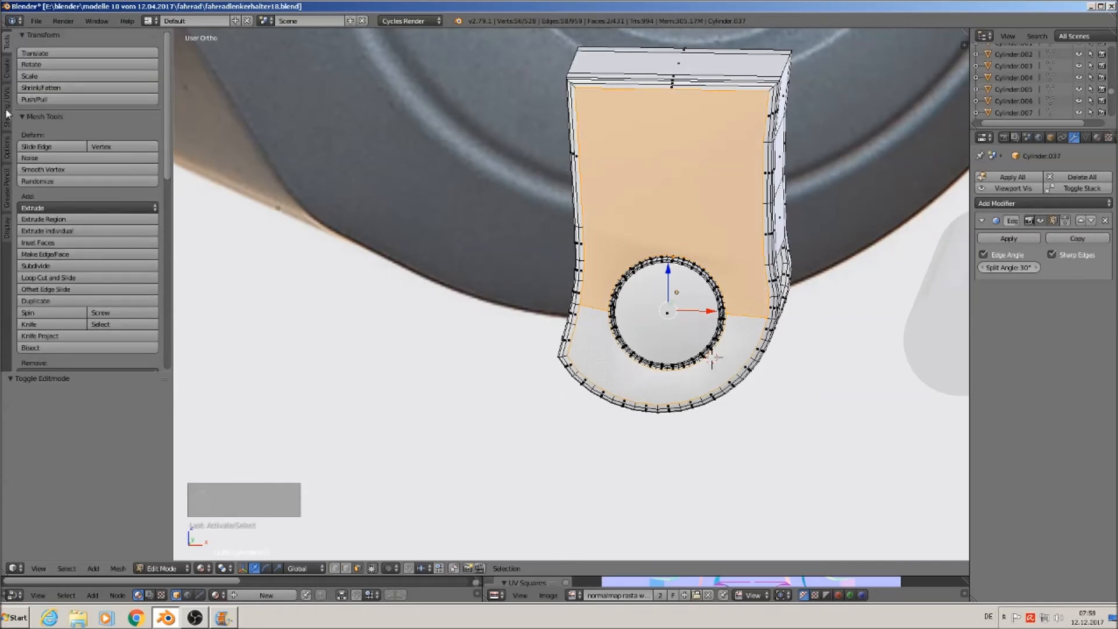
left_click(7, 114)
left_click(129, 65)
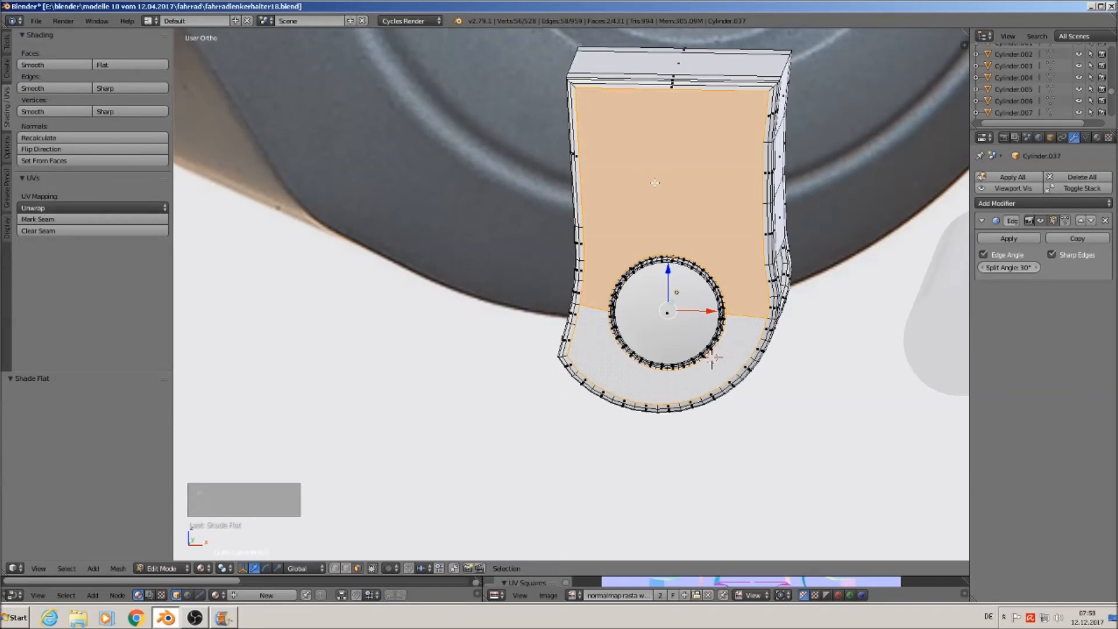
key("Tab")
scroll(719, 256, "down", 3)
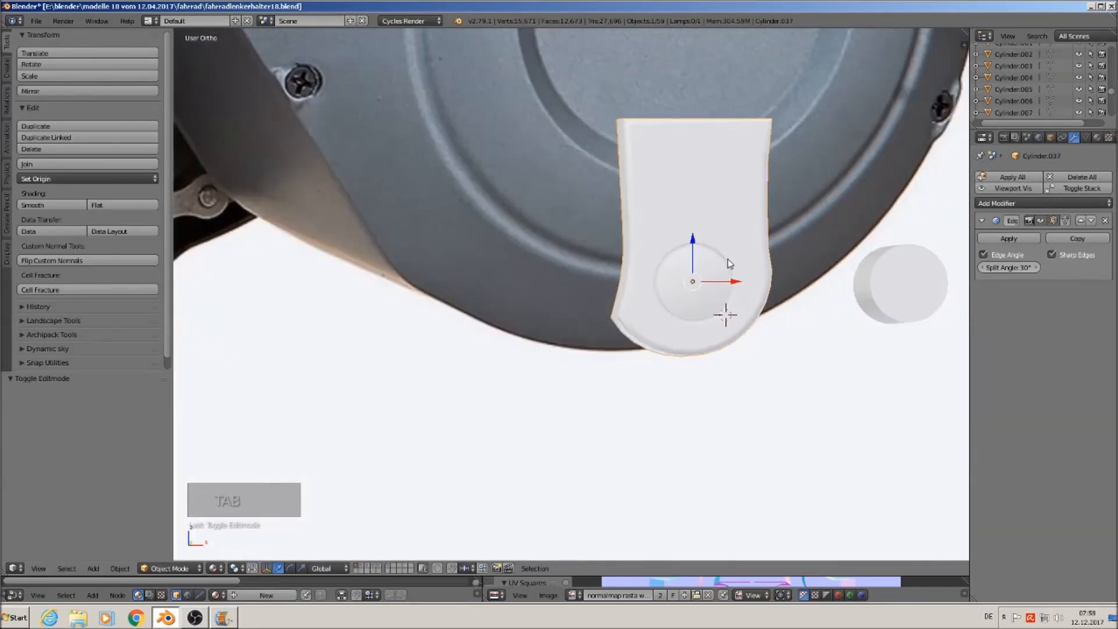
Step: Apply the existing material "black staehl rough" to the finished bracket in front view
key("KP_1")
scroll(752, 308, "down", 3)
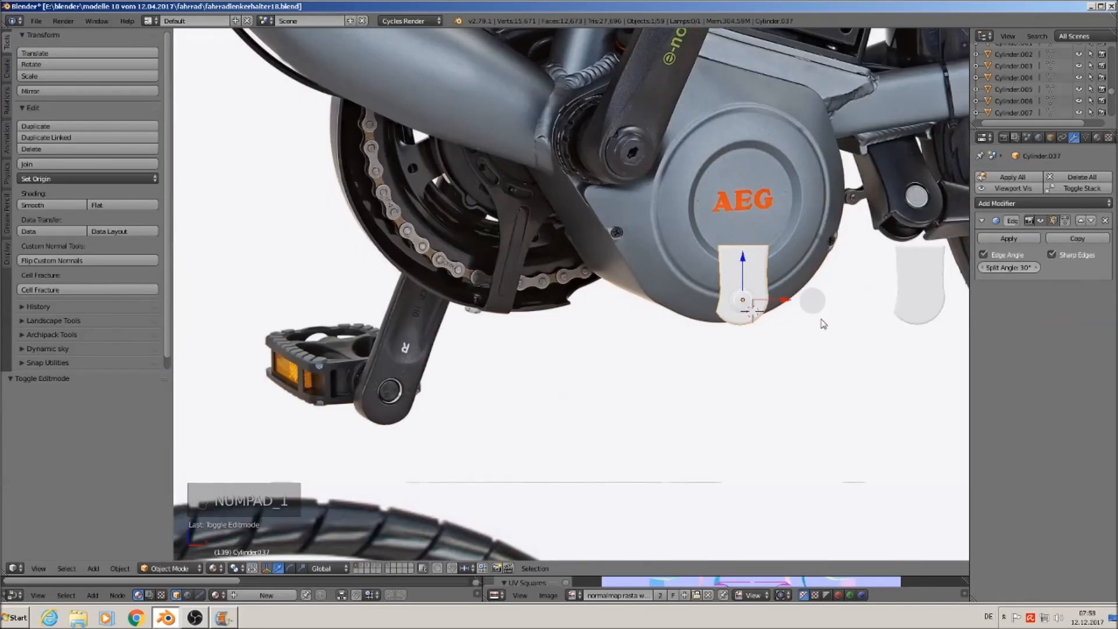
middle_click_drag(823, 324, 507, 352, "shift")
scroll(638, 345, "down", 2)
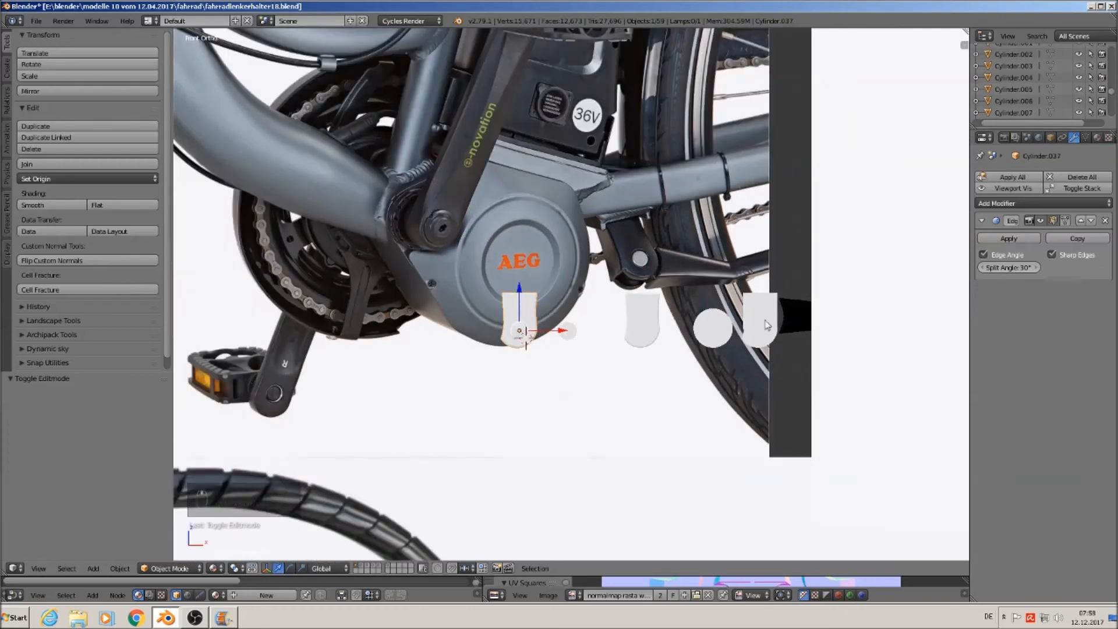
right_click(795, 315)
scroll(504, 349, "up", 3)
right_click(546, 283)
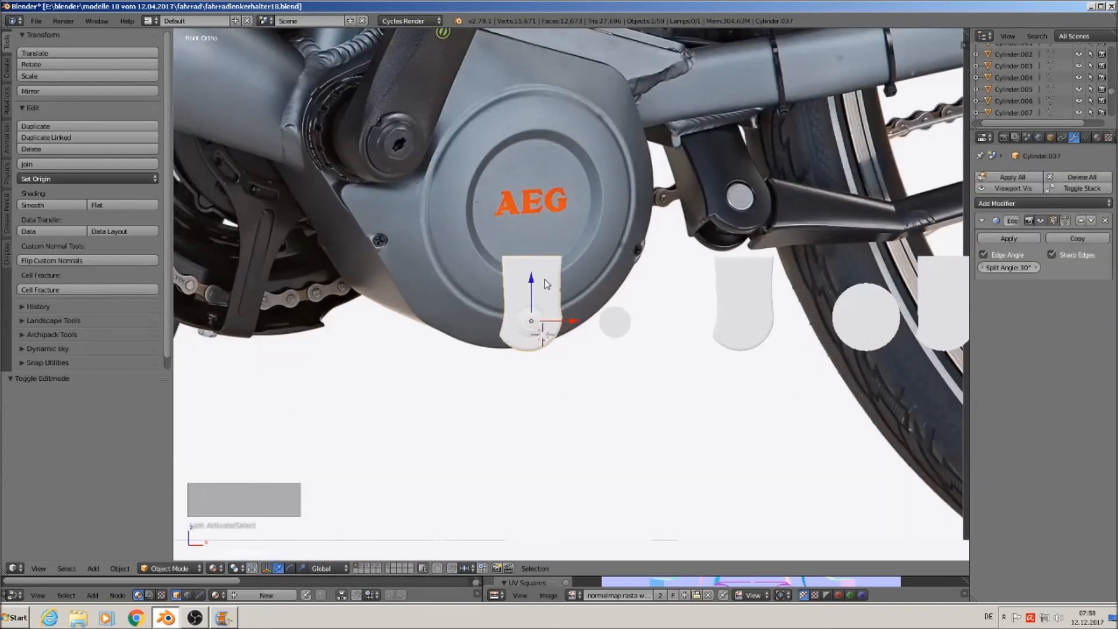
left_click(1097, 137)
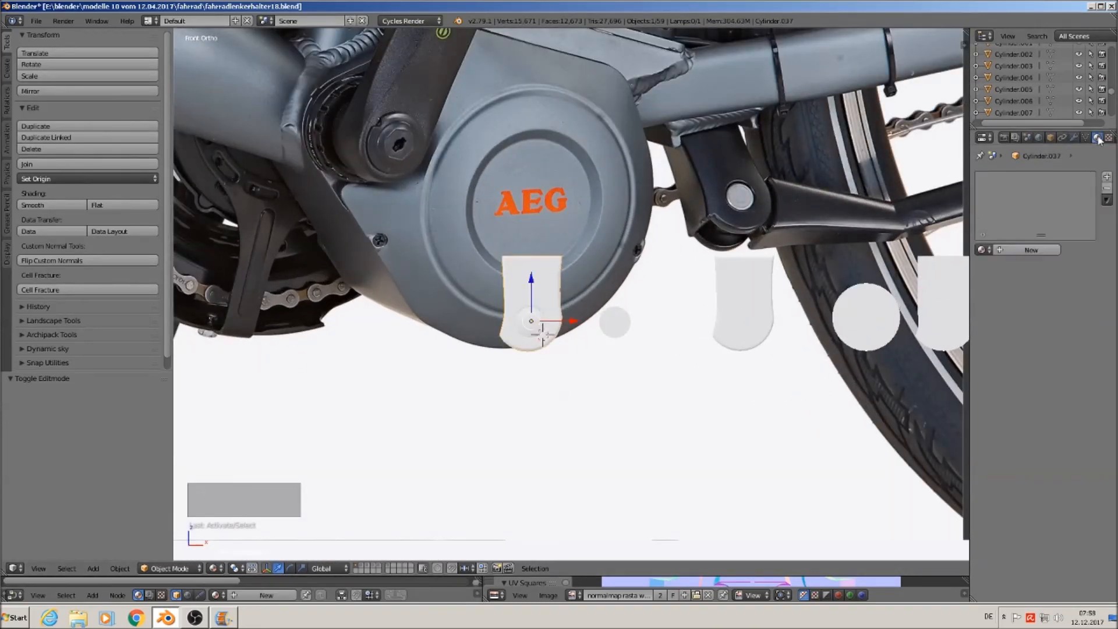
left_click(984, 250)
scroll(929, 366, "down", 5)
scroll(929, 364, "down", 2)
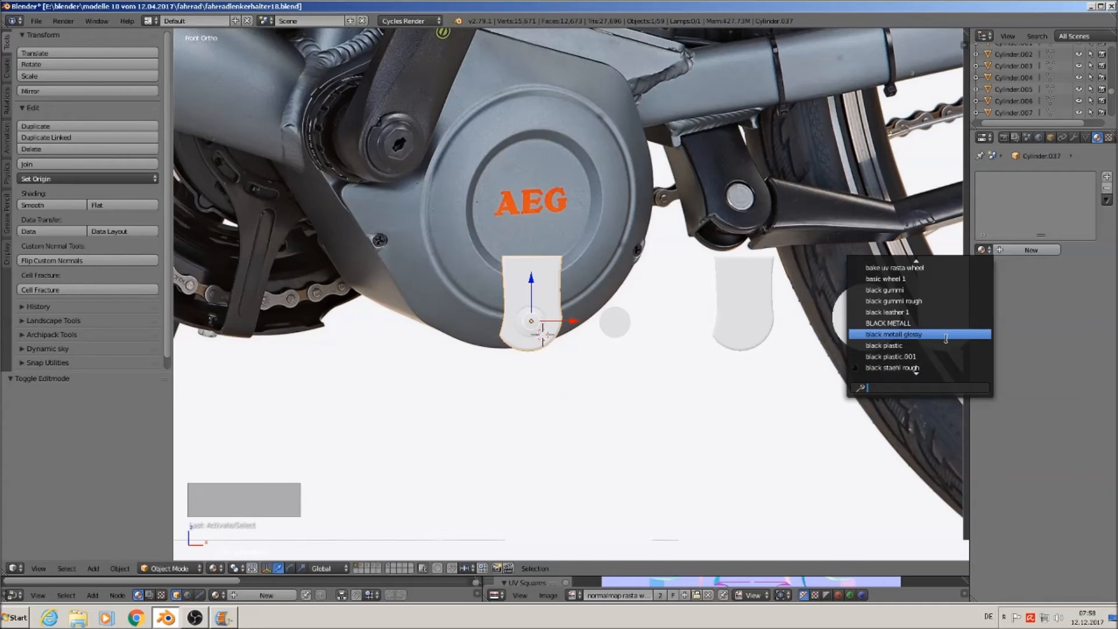
scroll(946, 340, "down", 6)
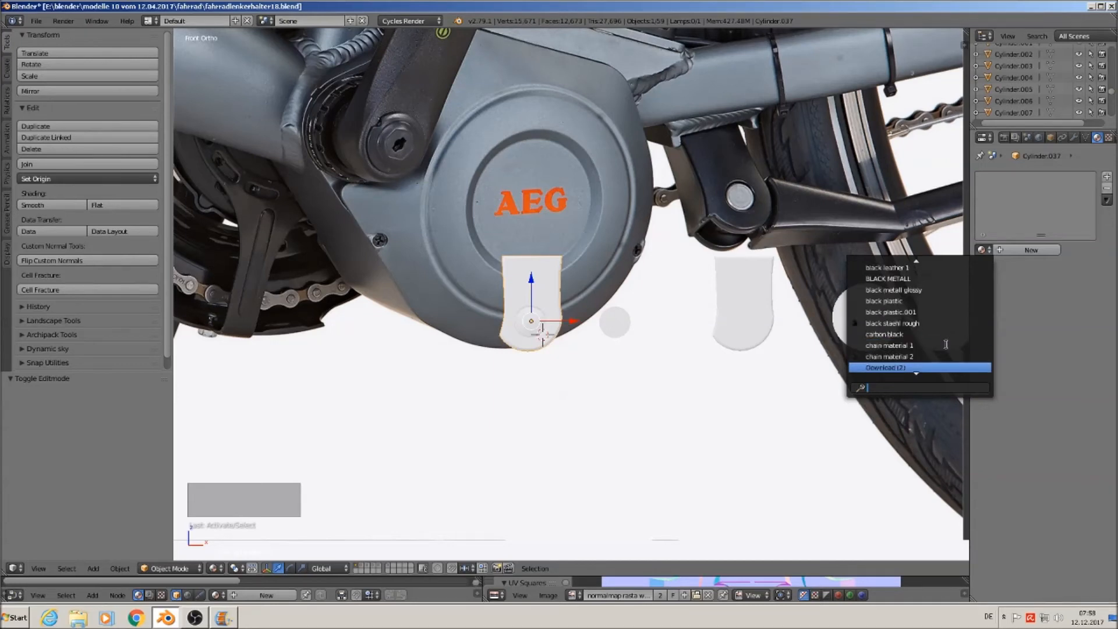
left_click(924, 323)
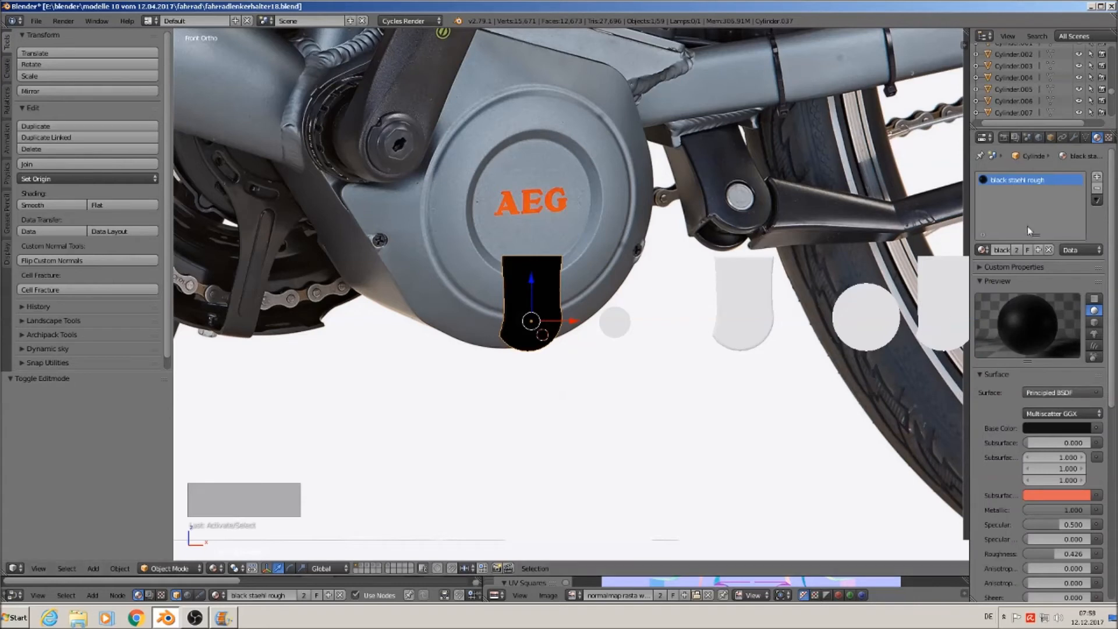
Step: Add a second material slot to the bracket and load the existing material "rasta silver rough" into it
left_click(1099, 178)
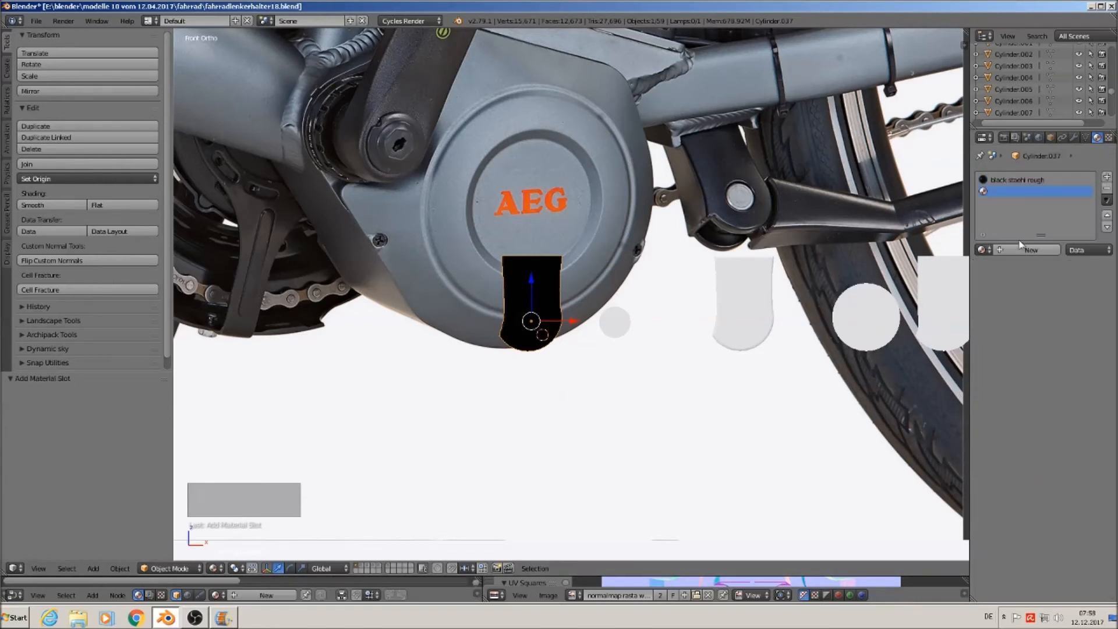
left_click(984, 251)
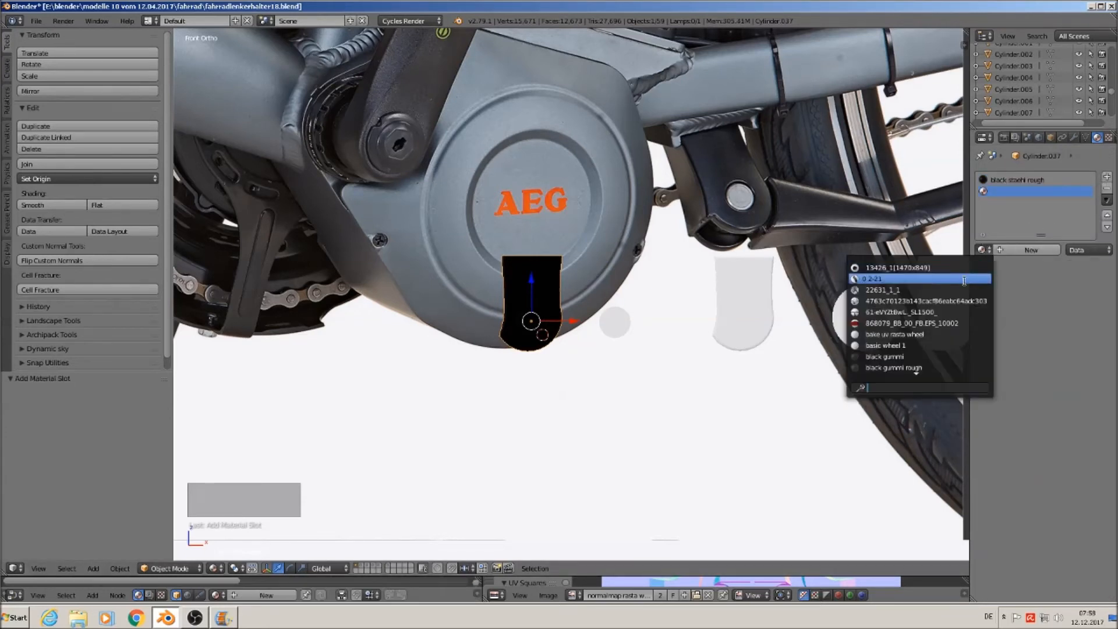
type("silv")
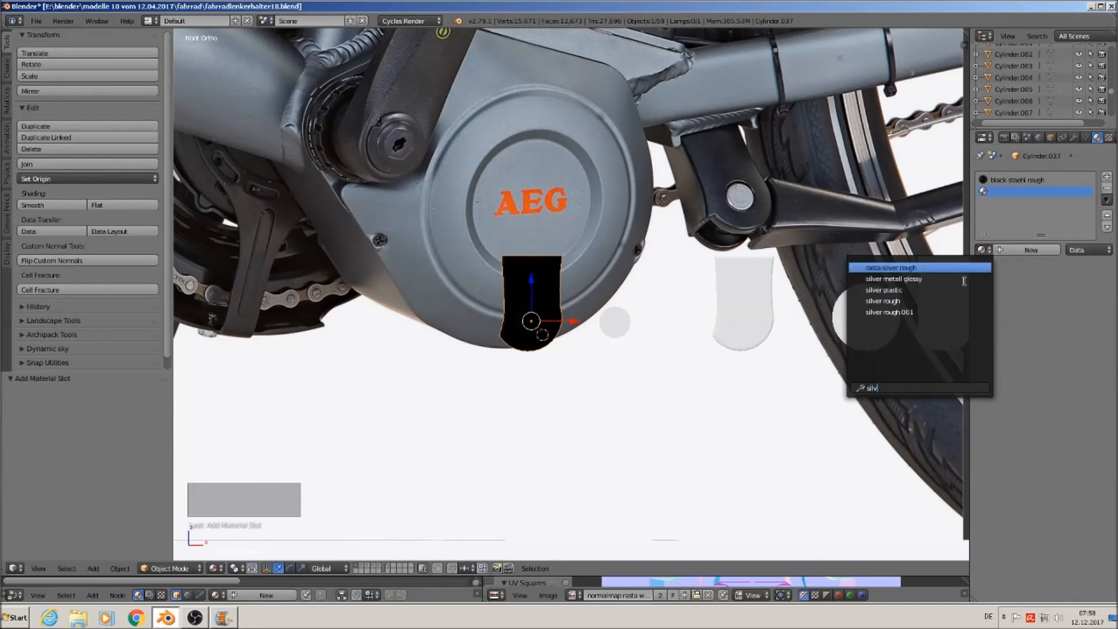
left_click(943, 273)
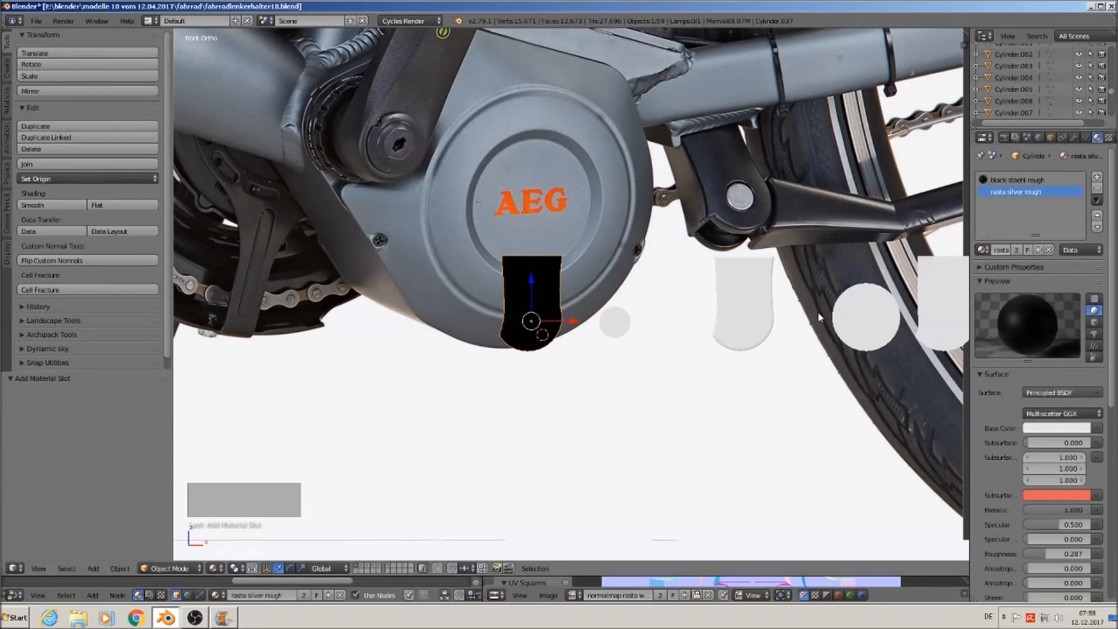
Step: Assign "rasta silver rough" to the bolt head face and its surrounding bevel faces, and leave Edit Mode
key("Tab")
scroll(536, 306, "up", 4)
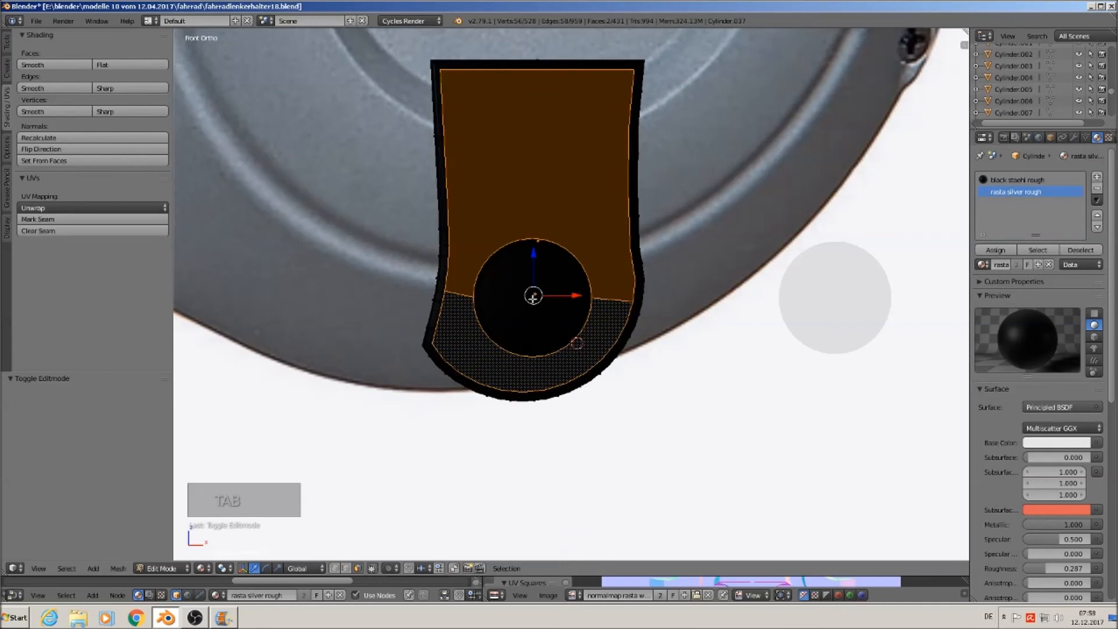
key("ctrl+KP_Add")
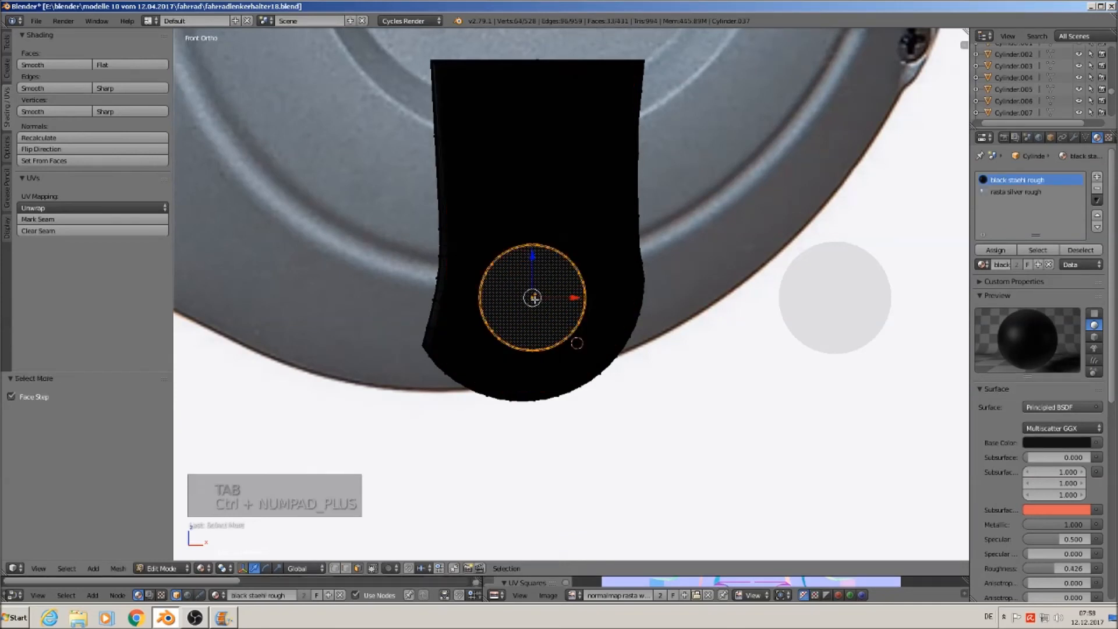
left_click(1012, 193)
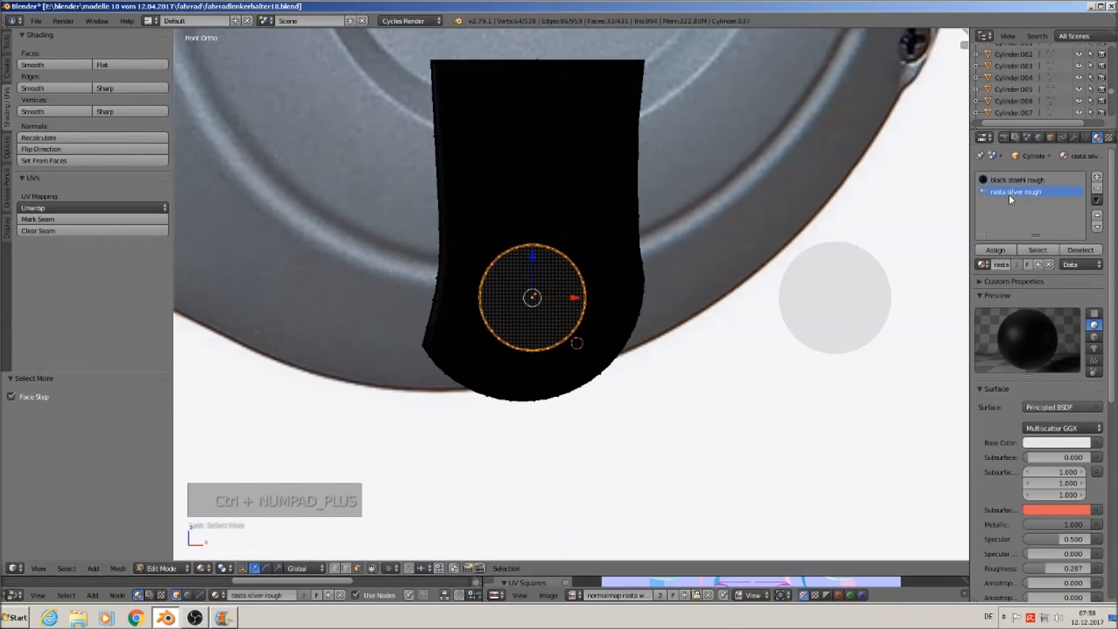
left_click(996, 250)
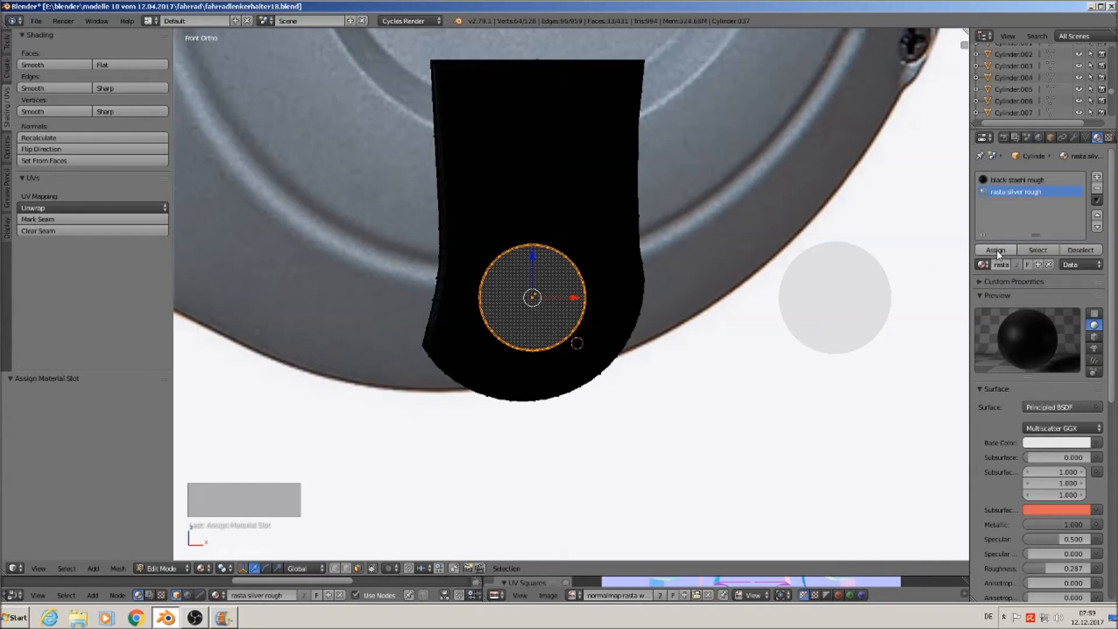
key("Tab")
scroll(649, 286, "down", 5)
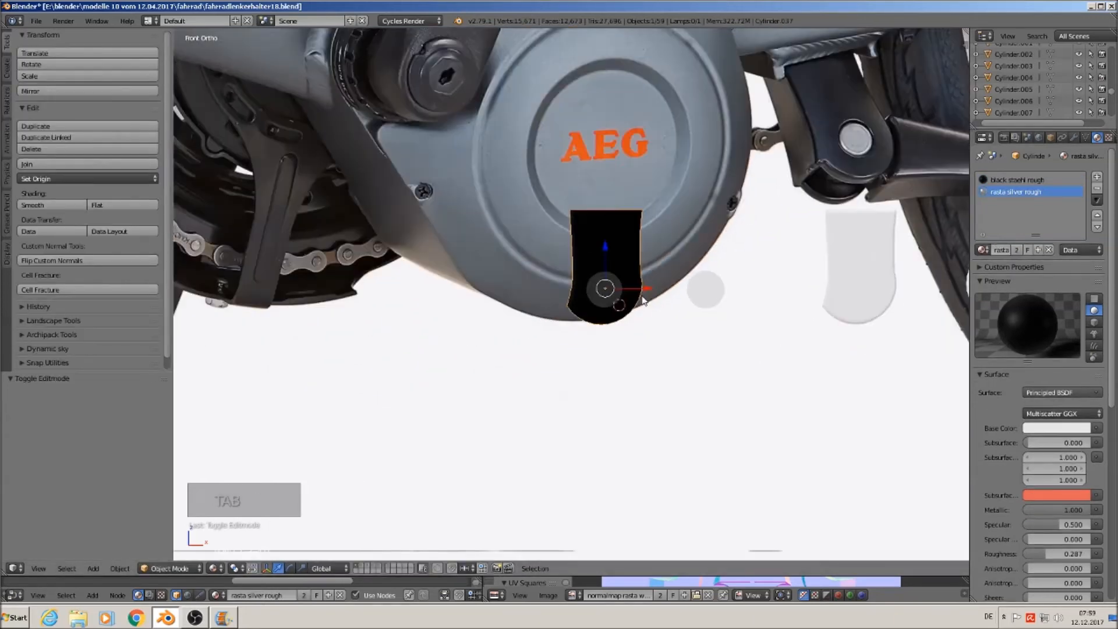
Step: Move the four leftover white helper shapes beside the bracket to layer 4 and reselect the finished bracket
scroll(643, 300, "down", 4)
key("KP_1")
middle_click_drag(777, 298, 555, 361, "shift")
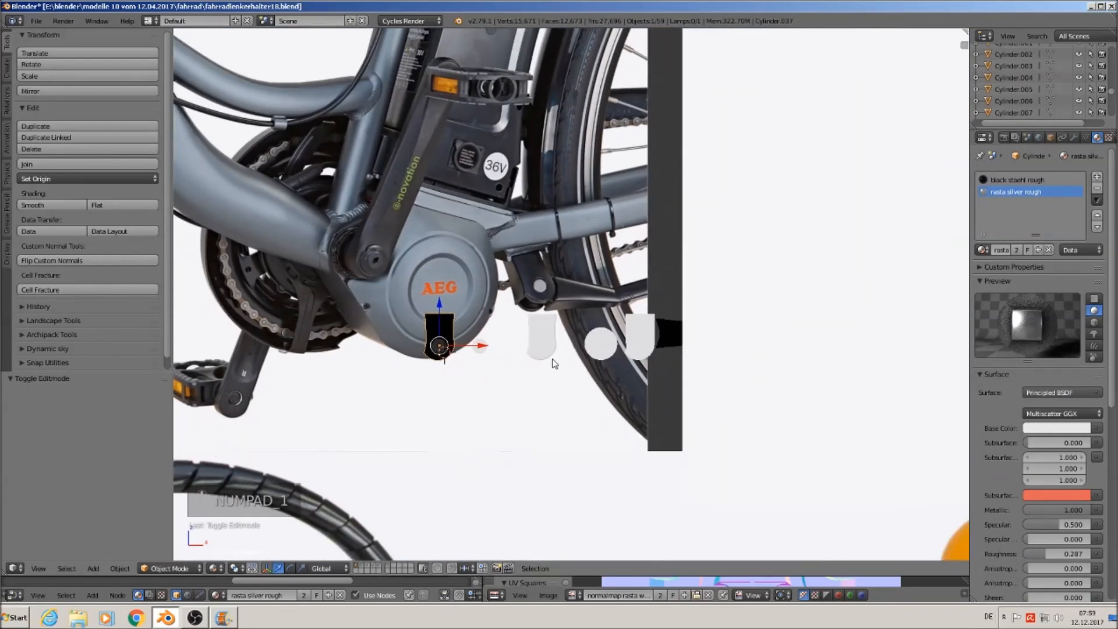
scroll(547, 361, "up", 5)
right_click(394, 316, "shift")
right_click(565, 297, "shift")
right_click(807, 302, "shift")
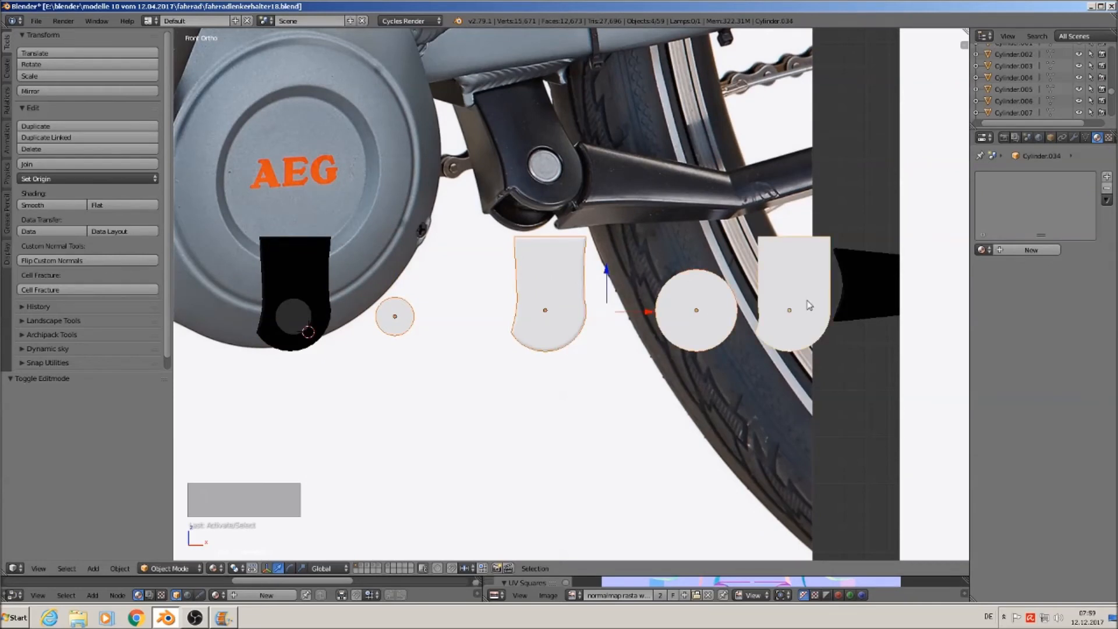
key("m")
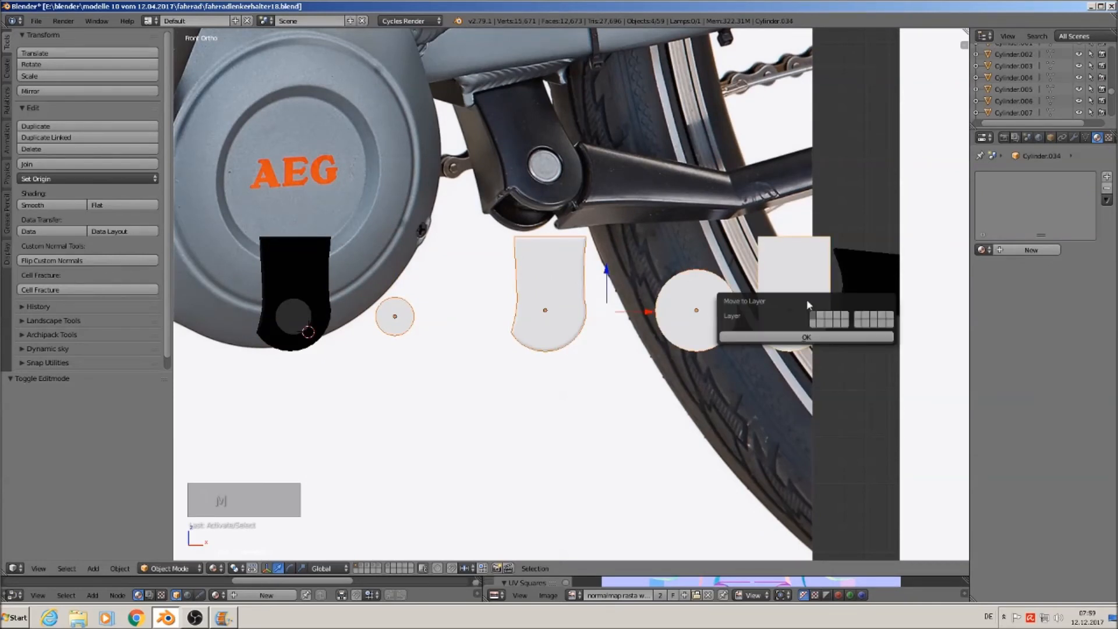
left_click(838, 319)
left_click(755, 339)
right_click(303, 275)
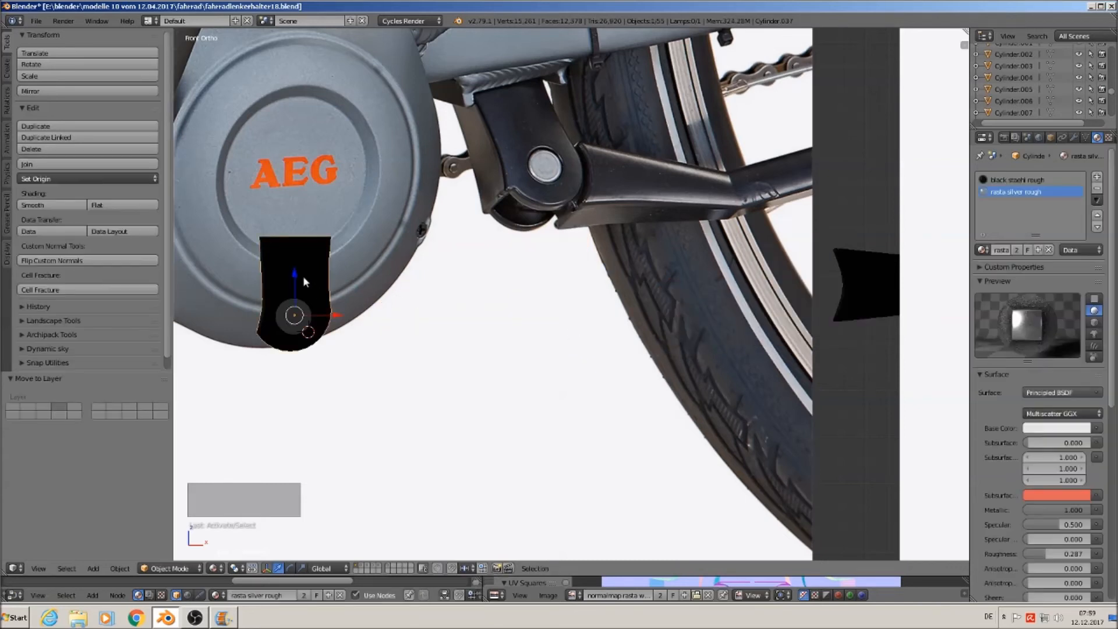
Step: Move the finished bracket along X and then Z until it sits directly beside the black strut's concave end
key("g")
key("x")
left_click(837, 304)
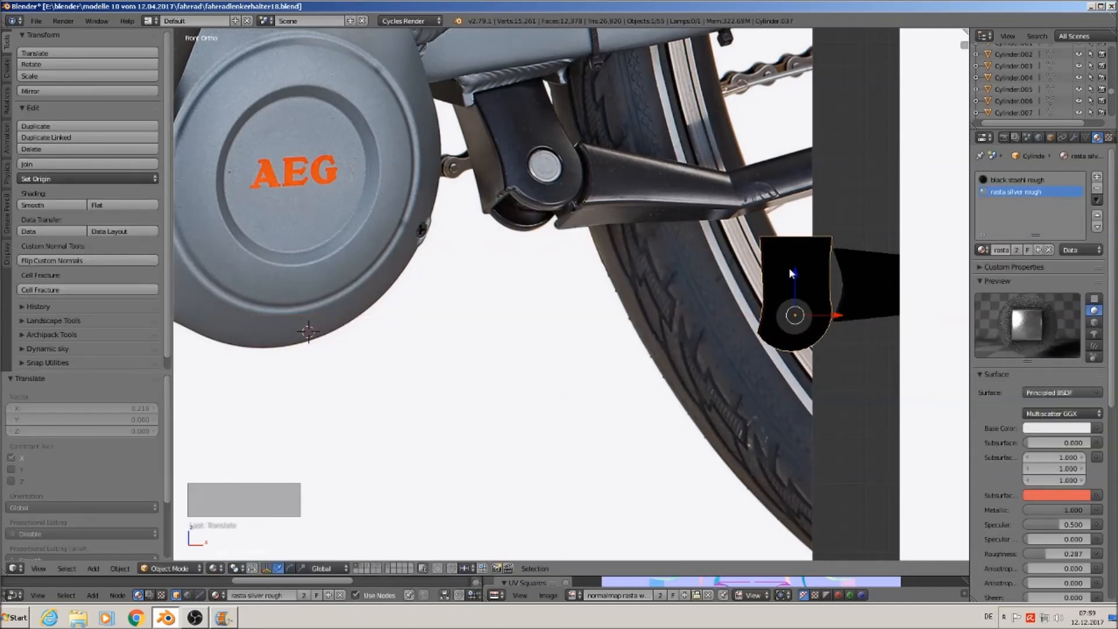
key("g")
key("z")
left_click(832, 281)
key("g")
key("x")
left_click(849, 304)
middle_click_drag(800, 343, 670, 326, "shift")
scroll(671, 326, "up", 3)
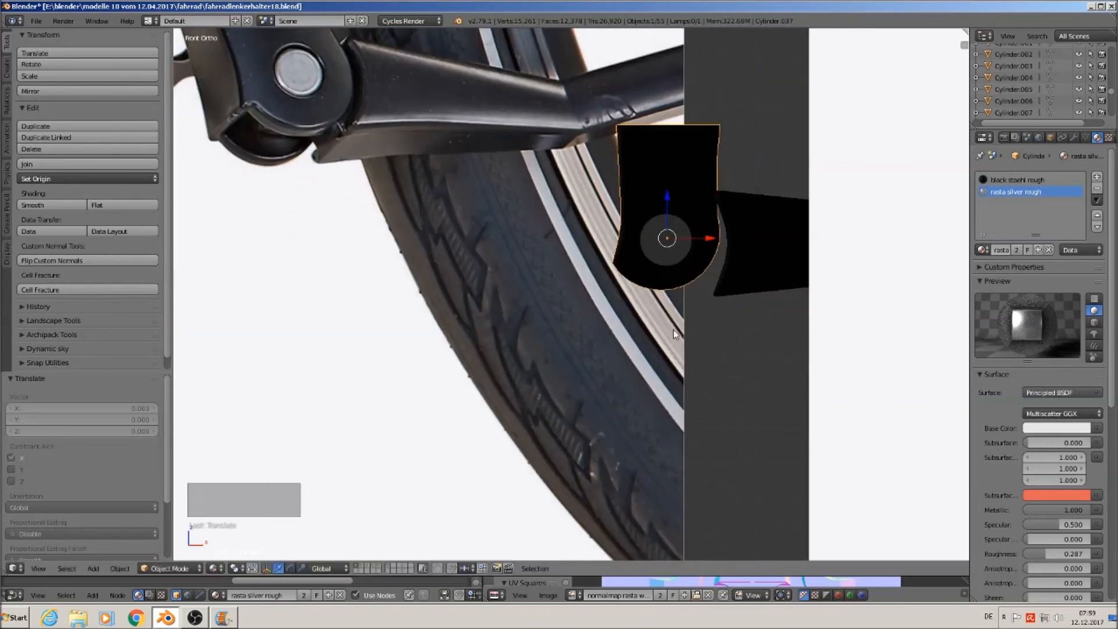
Step: In the black strut's Edit Mode, scale the selected mesh to 0.839 and move it -0.008 in X and -0.004 in Z
middle_click_drag(757, 293, 563, 328, "shift")
right_click(592, 267)
key("Tab")
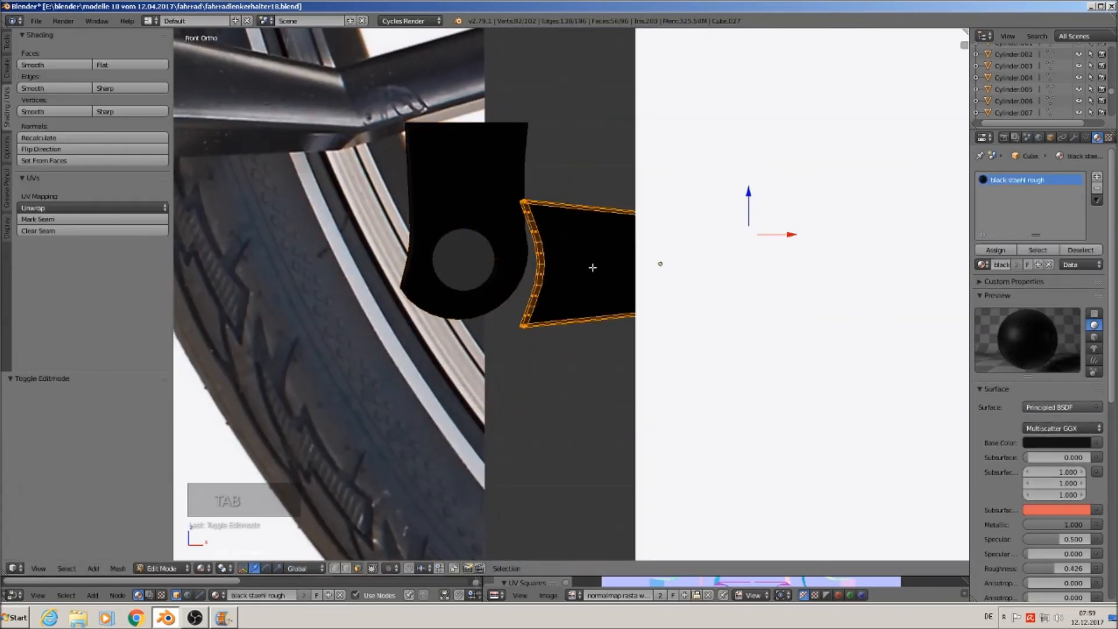
scroll(593, 268, "up", 1)
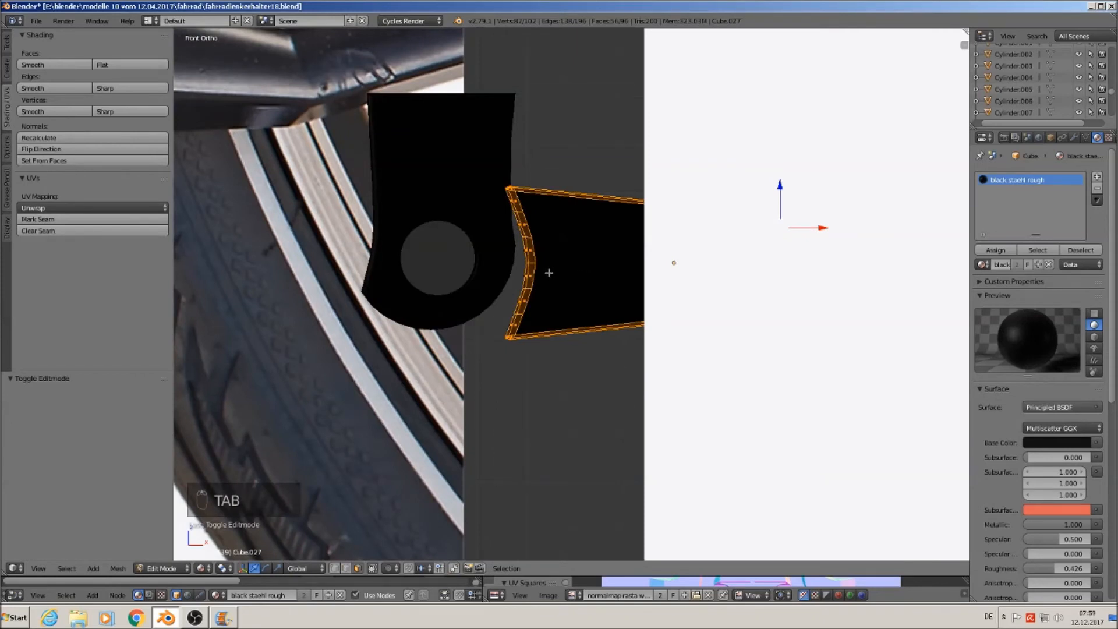
key("s")
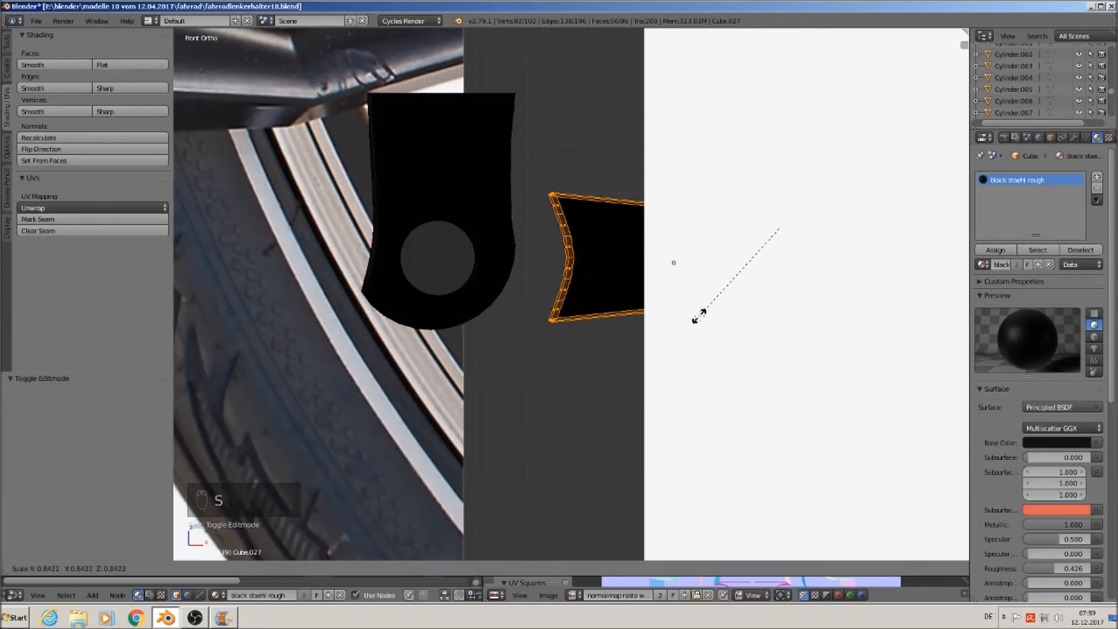
left_click(699, 316)
key("g")
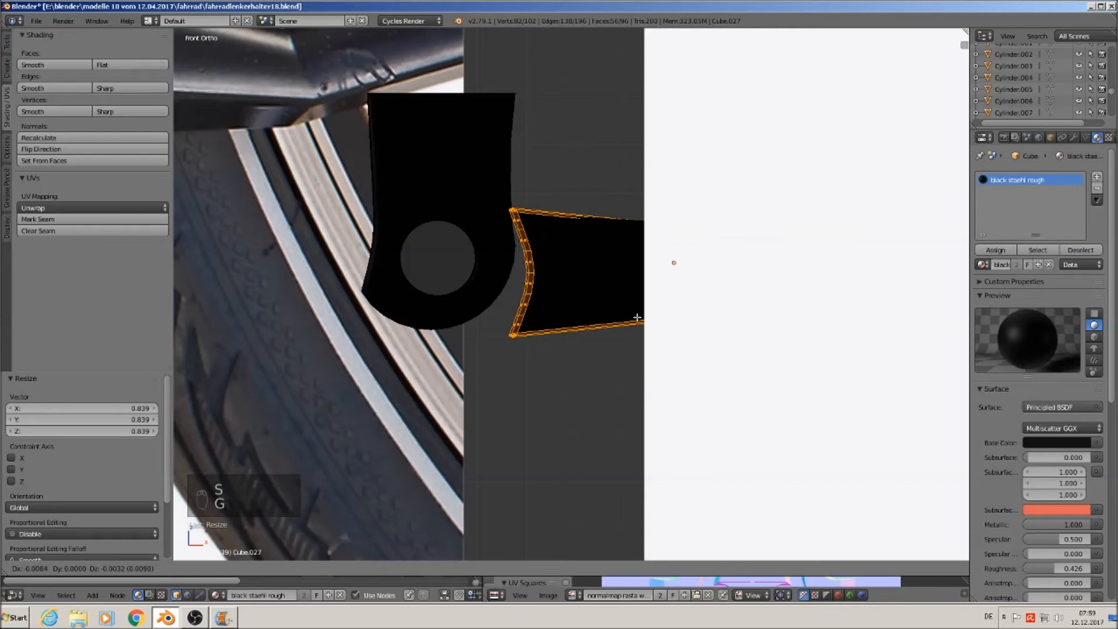
left_click(642, 319)
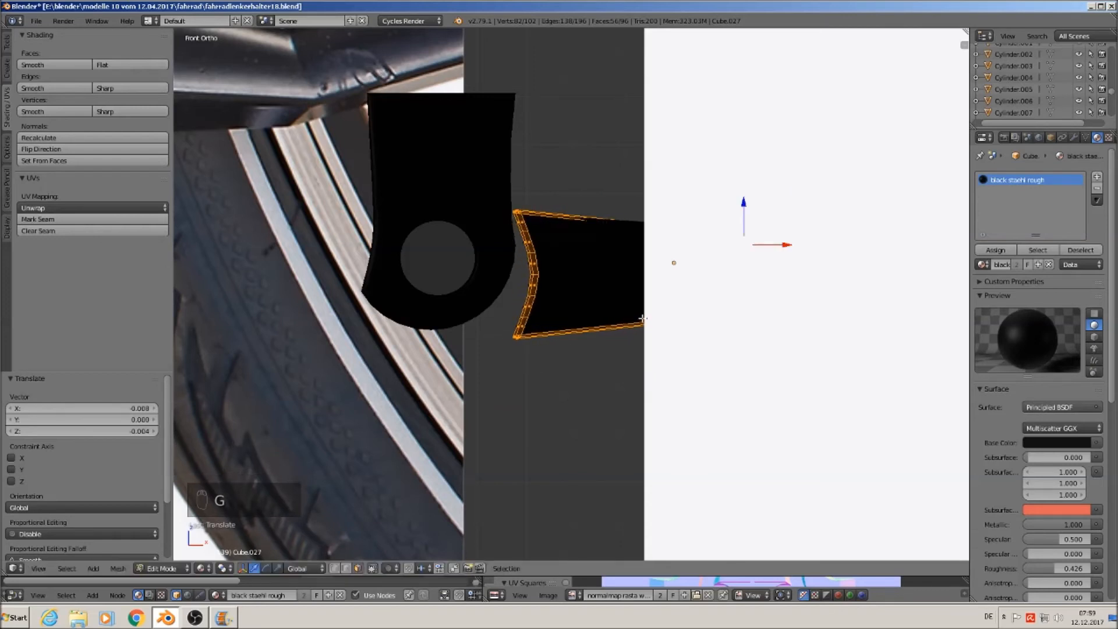
scroll(575, 301, "up", 1)
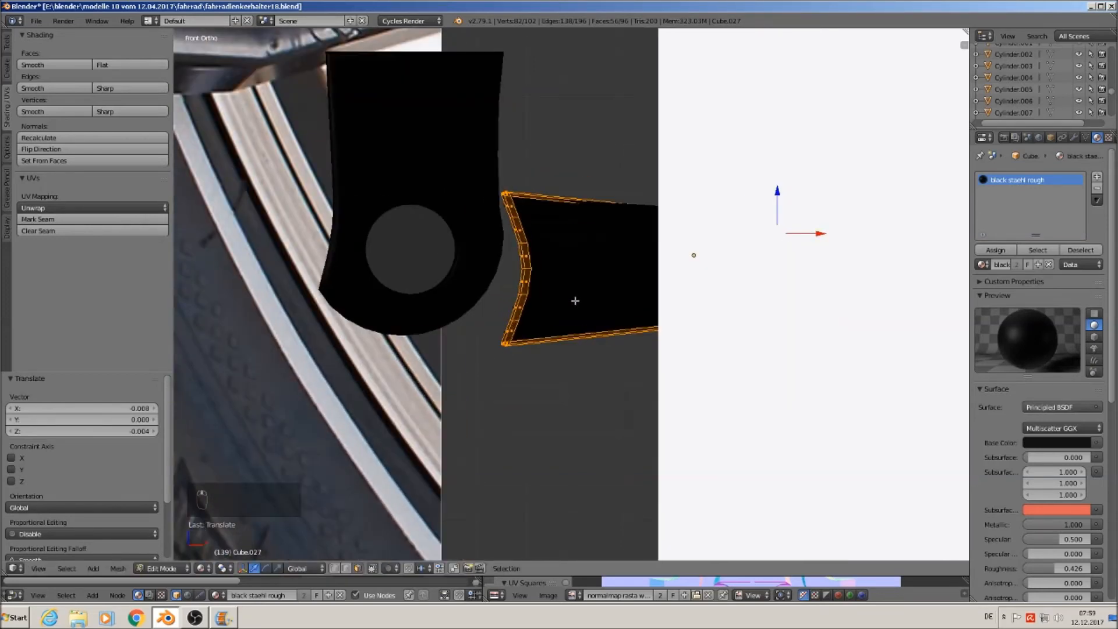
Step: Show the strut in wireframe, switch to edge selection and select the middle cross edge on its concave end face
key("Tab")
key("Tab")
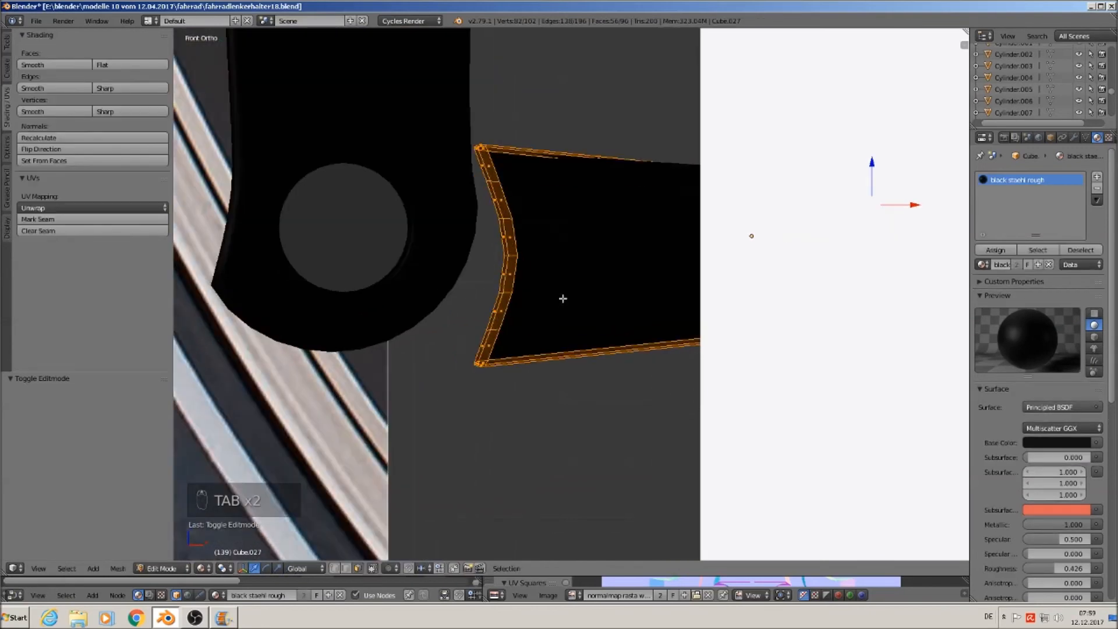
scroll(561, 300, "up", 5)
middle_click_drag(543, 279, 551, 273)
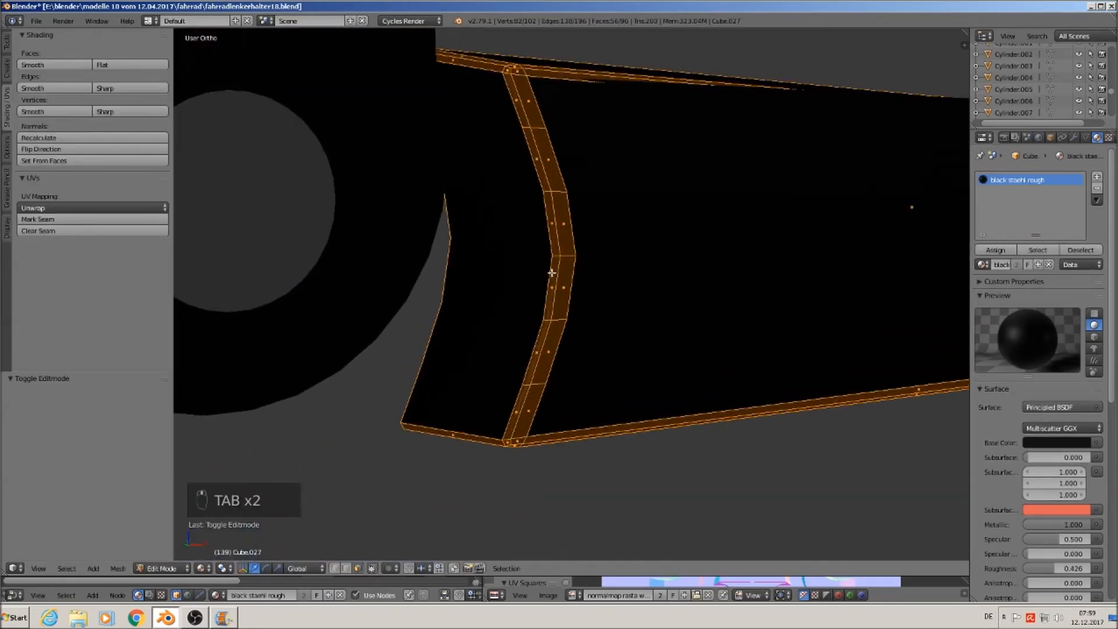
key("z")
middle_click_drag(541, 297, 497, 286)
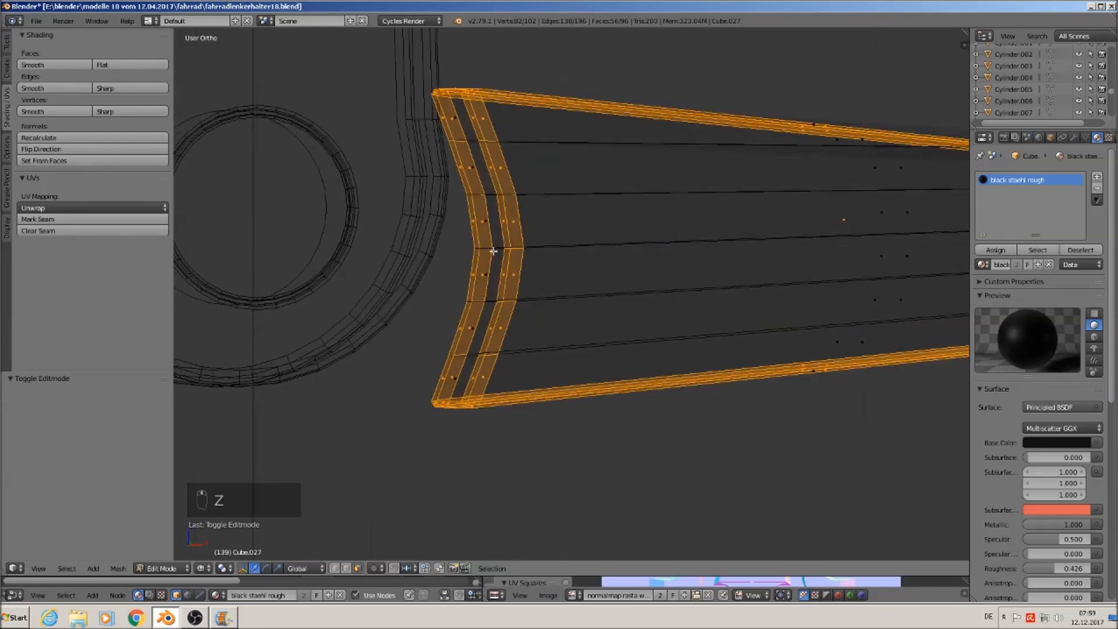
left_click(346, 568)
right_click(491, 247)
middle_click_drag(491, 247, 502, 282)
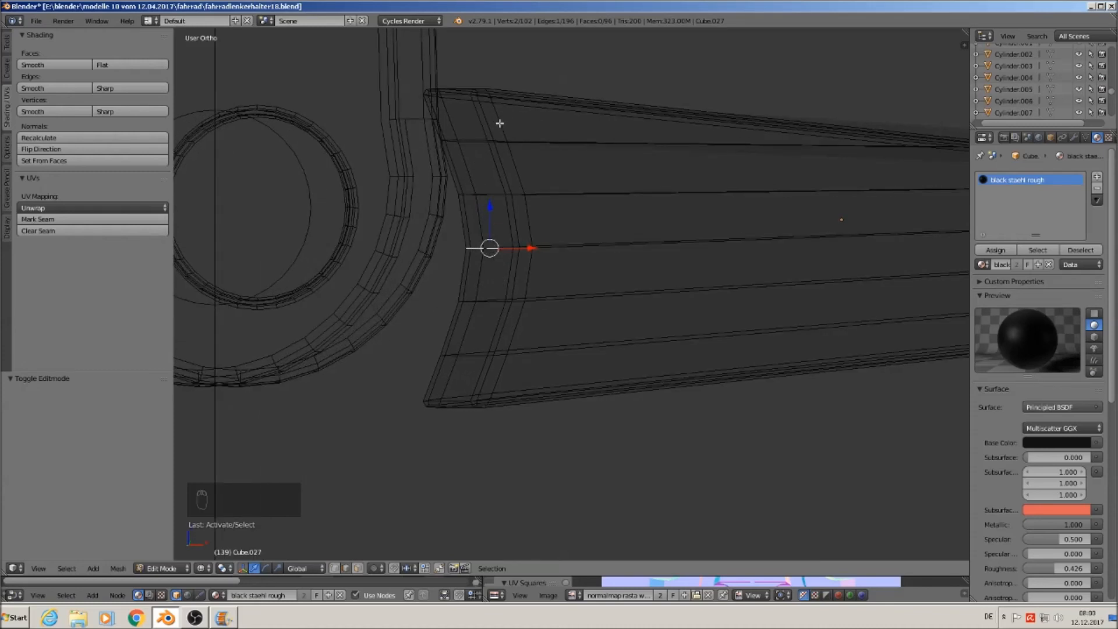
Step: Add six centred lengthwise loop cuts to the strut, one in each segment of the concave end
key("ctrl+r")
left_click(500, 122)
right_click(502, 180)
key("ctrl+r")
left_click(503, 178)
right_click(503, 178)
key("ctrl+r")
left_click(512, 237)
right_click(513, 238)
key("ctrl+r")
left_click(515, 286)
right_click(515, 286)
key("ctrl+r")
left_click(509, 328)
right_click(509, 328)
key("ctrl+r")
left_click(494, 382)
right_click(492, 382)
middle_click_drag(493, 382, 475, 381)
Step: Clear the selection and select the two edge loops that run around the strut through its concave end face
right_click(544, 378)
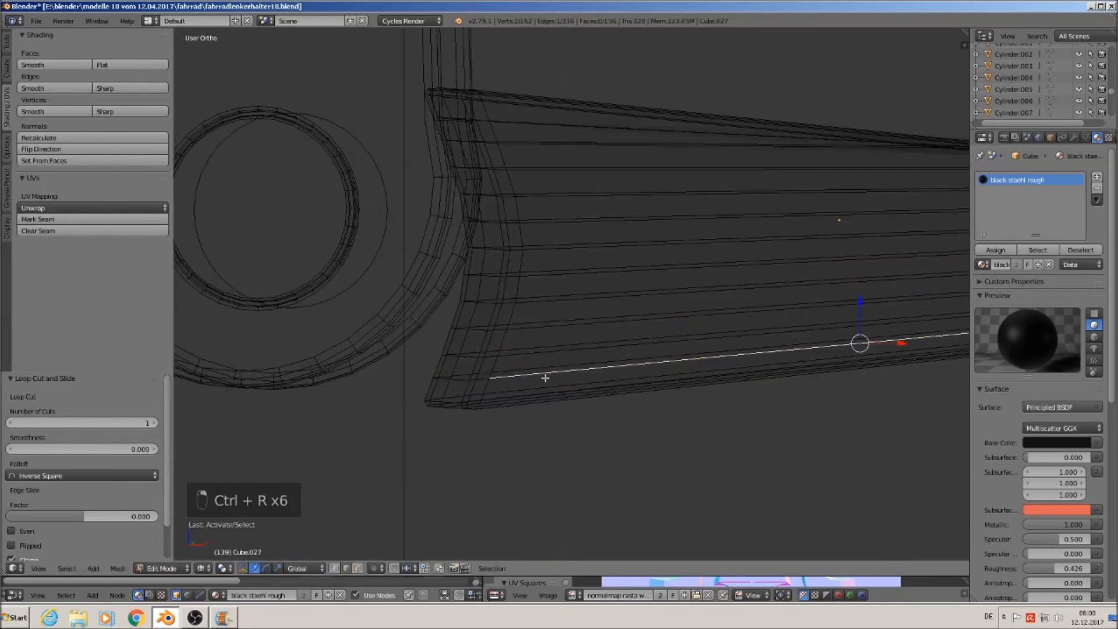
middle_click_drag(549, 378, 563, 378)
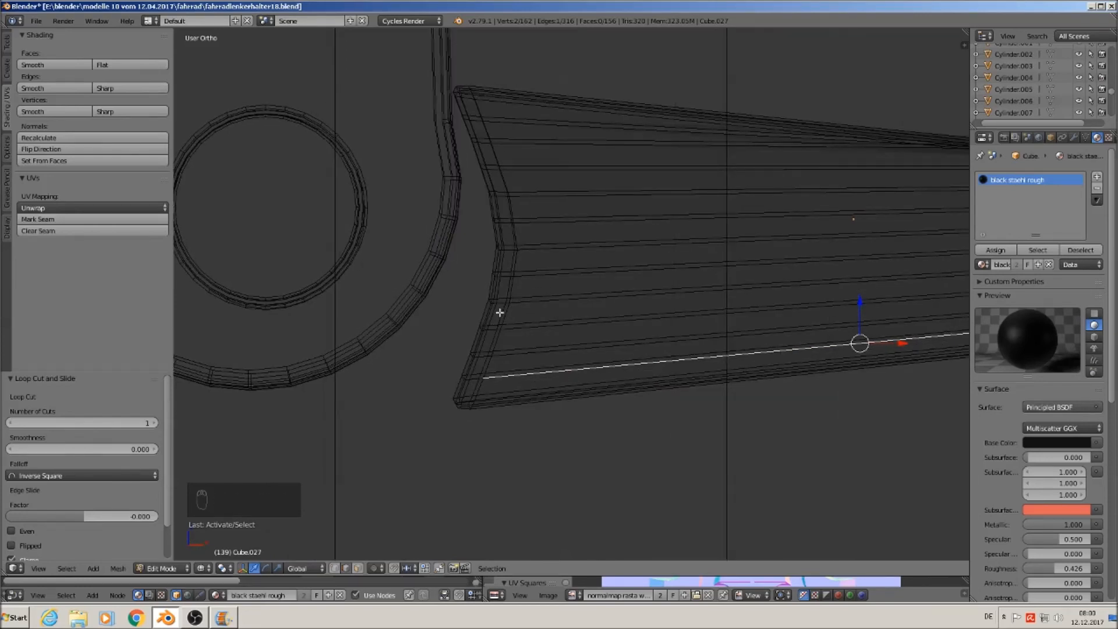
key("a")
key("c")
right_click(483, 395)
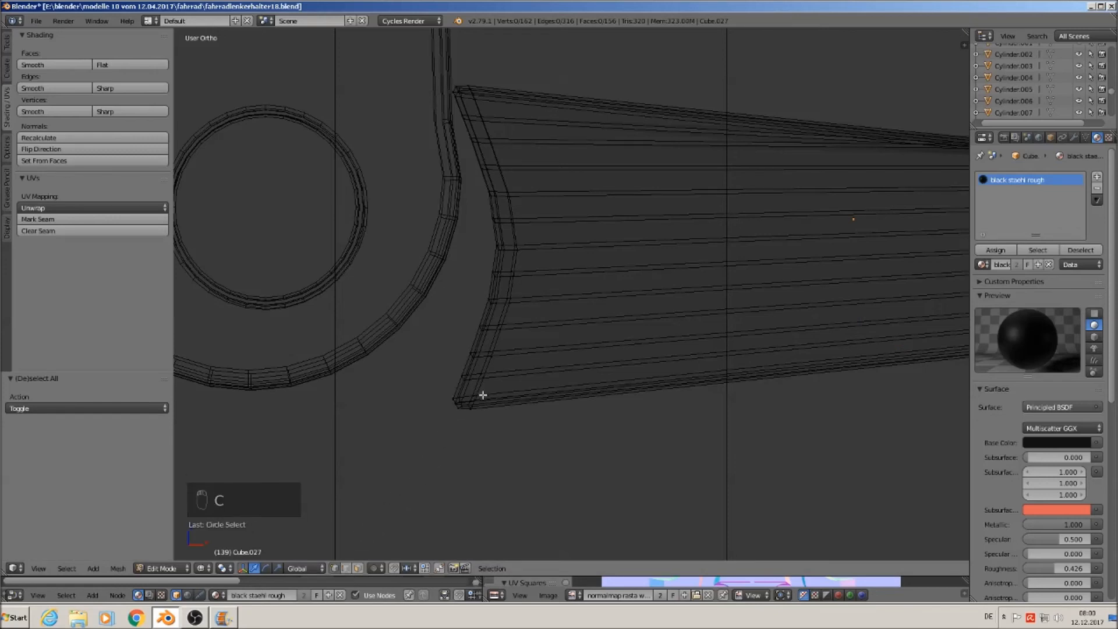
key("KP_1")
scroll(539, 392, "up", 2)
right_click(555, 279, "alt")
middle_click_drag(554, 279, 558, 305)
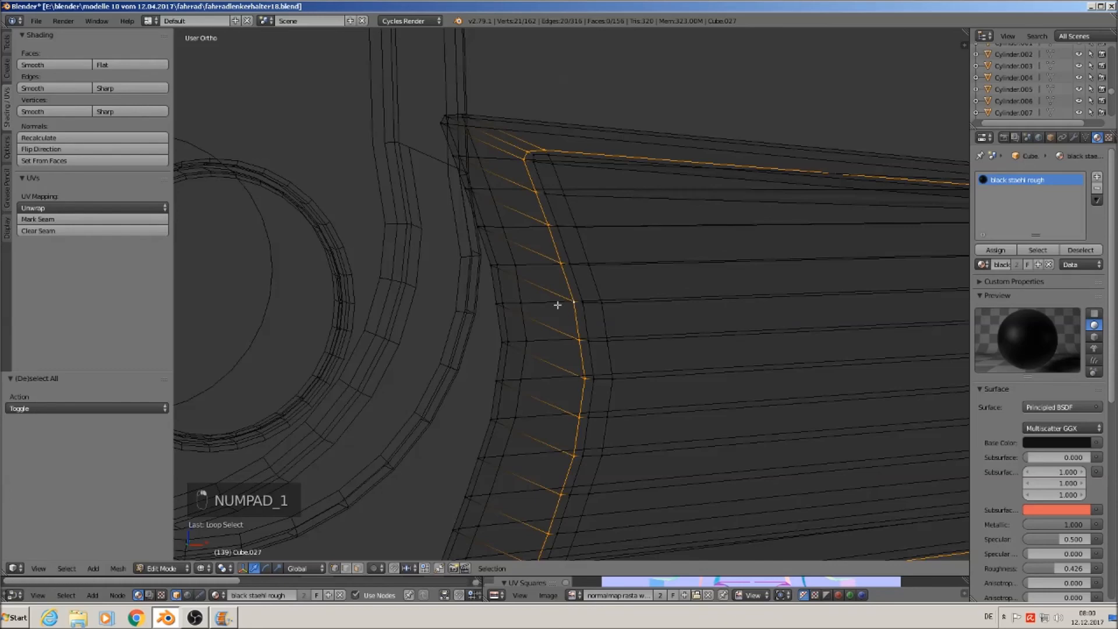
right_click(490, 265, "alt+shift")
middle_click_drag(490, 265, 529, 350)
scroll(623, 409, "down", 2)
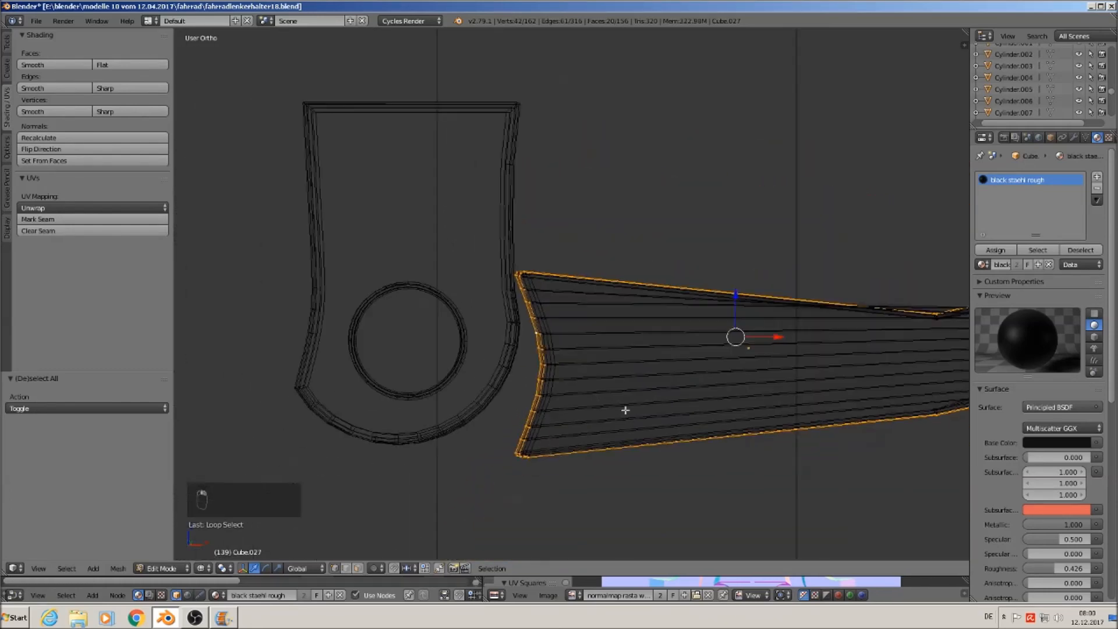
Step: Circle-deselect the parts of both loops along the strut's length, keeping only the edges at the concave end
scroll(623, 409, "down", 6)
scroll(623, 361, "up", 1)
key("c")
middle_click_drag(686, 300, 679, 324)
right_click(617, 332)
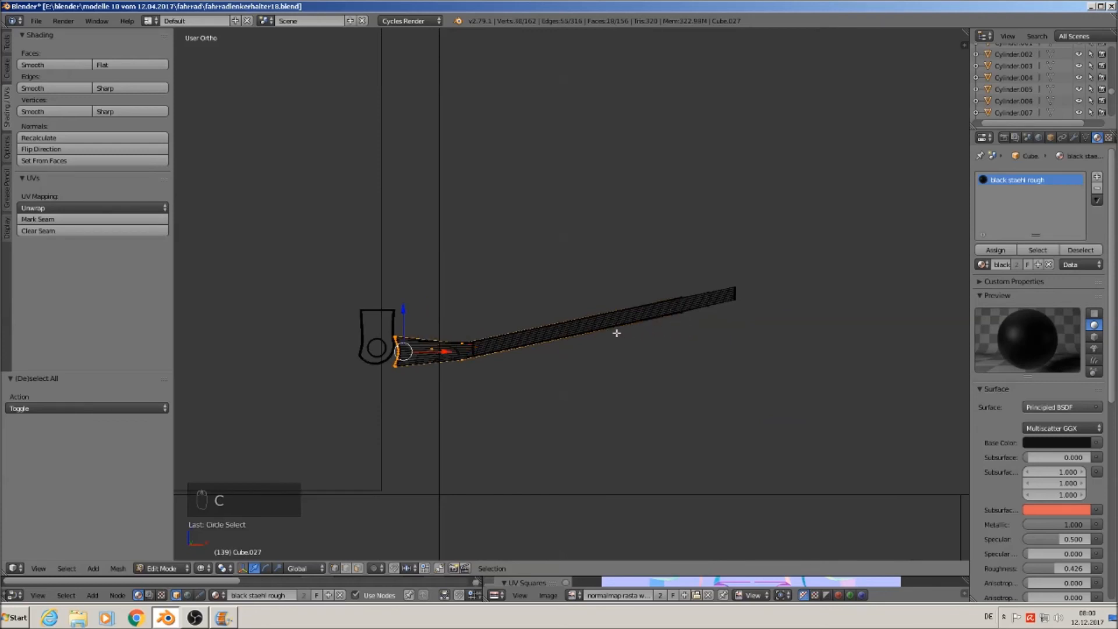
scroll(464, 342, "up", 3)
key("c")
middle_click_drag(465, 342, 460, 387)
right_click(460, 387)
scroll(374, 336, "up", 1)
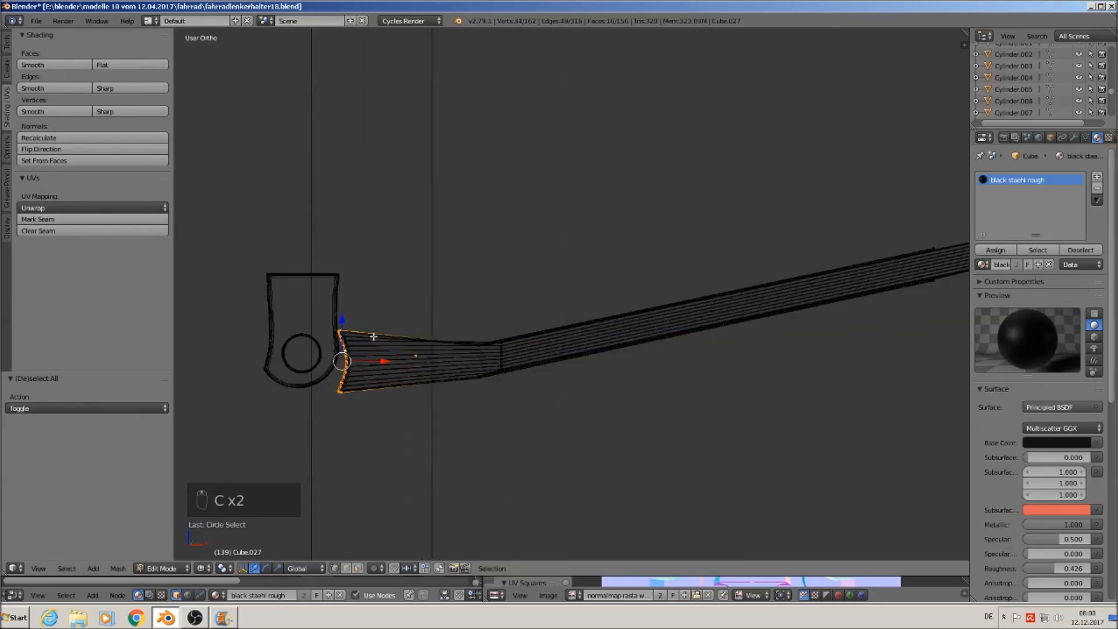
Step: Try to round the concave end's selected edges with repeated Smooth Vertex passes at 0.500
scroll(373, 336, "up", 10)
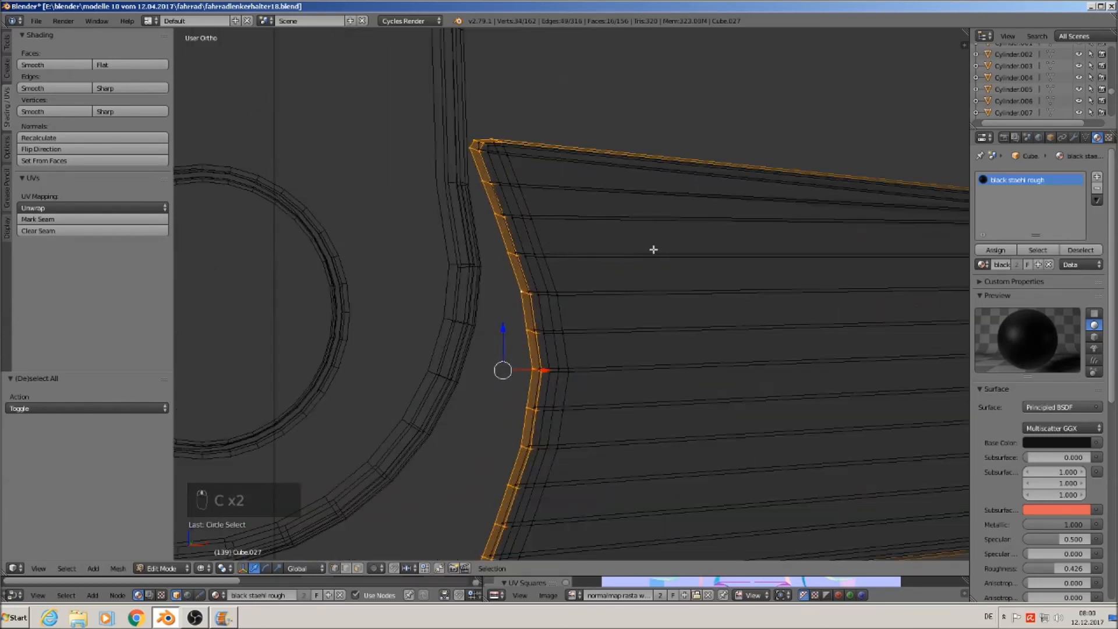
key("KP_1")
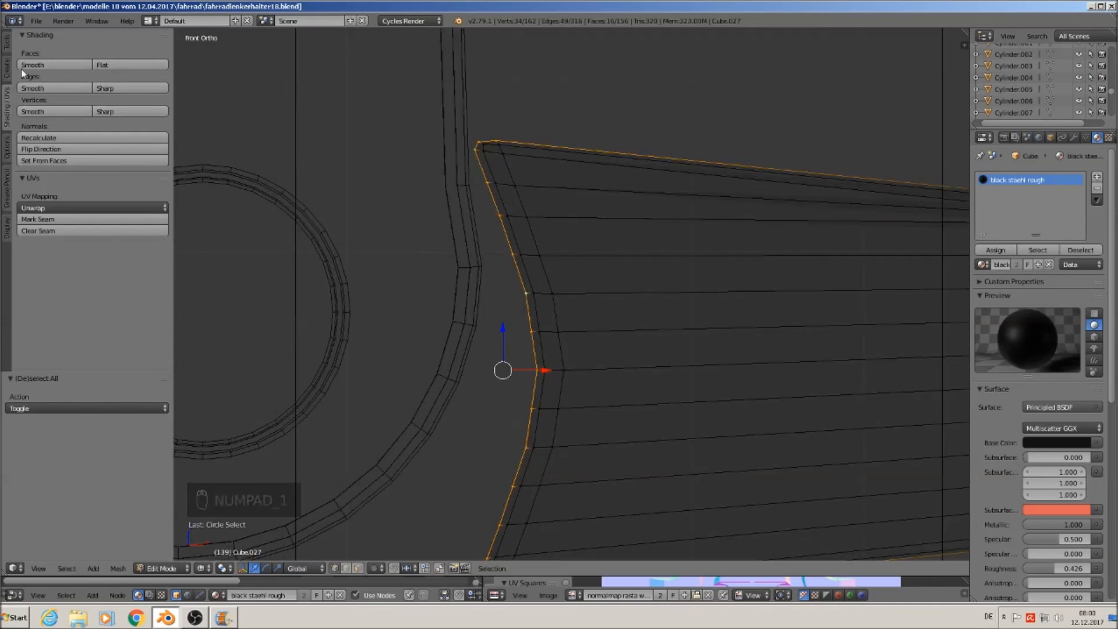
left_click(7, 42)
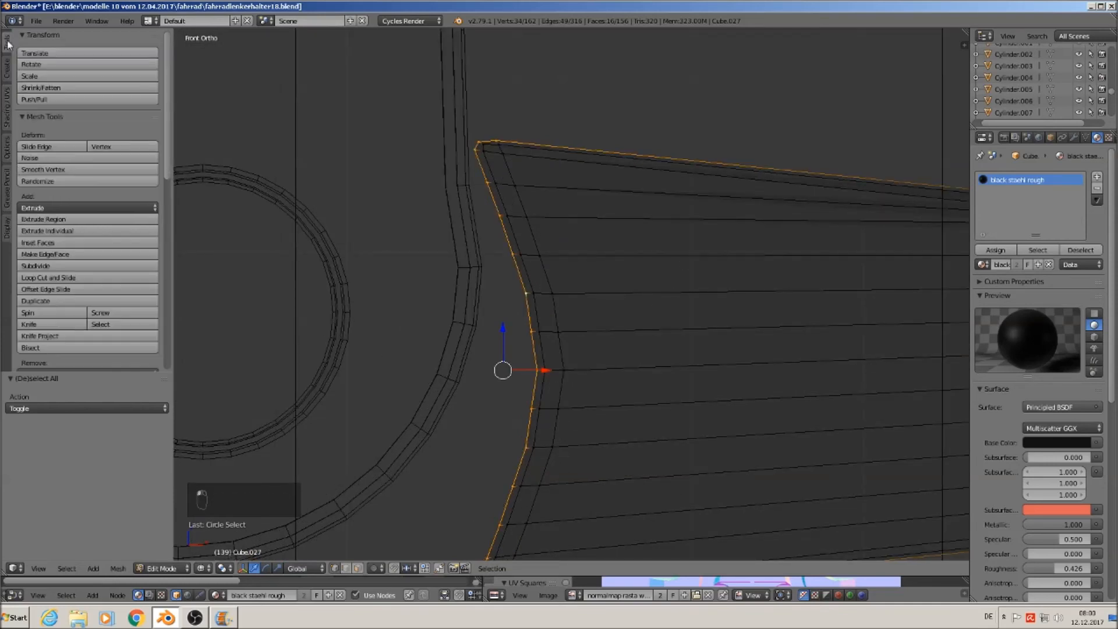
left_click(71, 169)
left_click(71, 169)
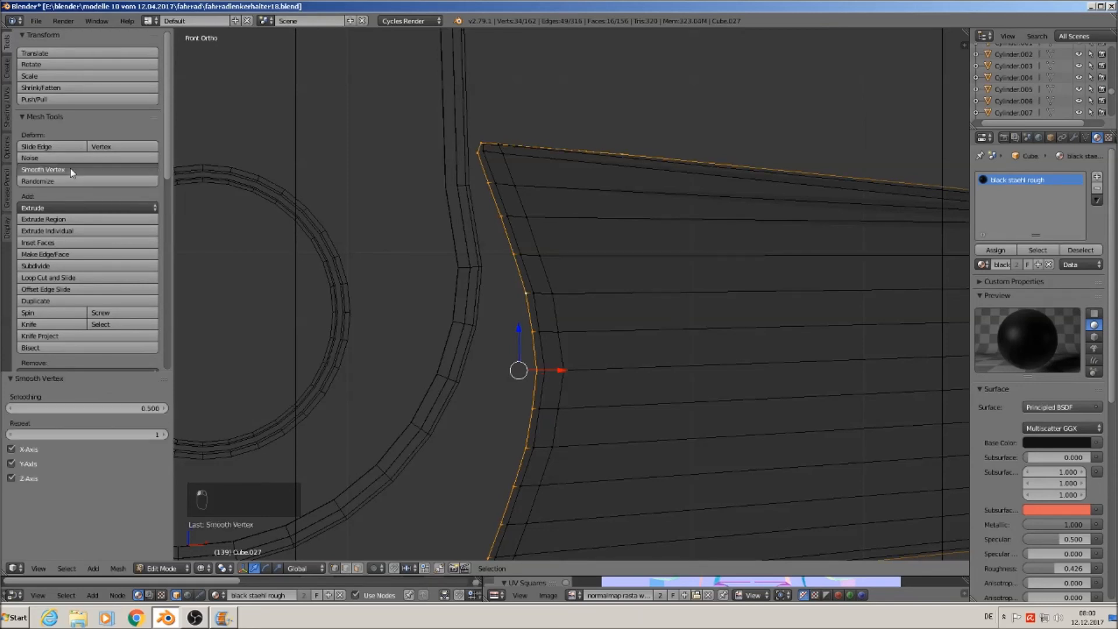
left_click(71, 169)
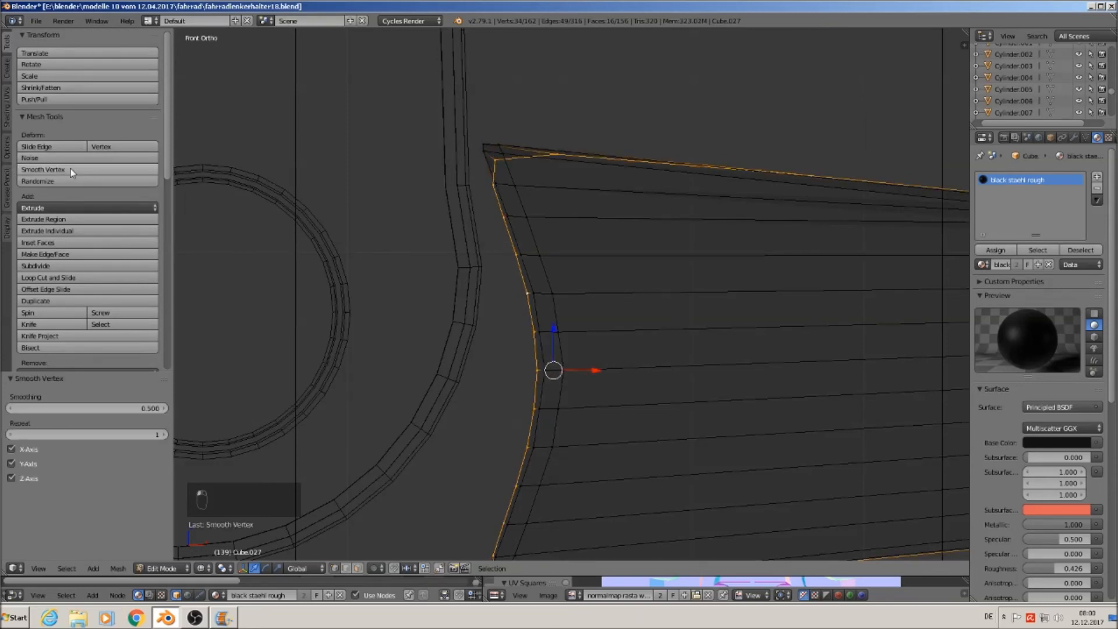
middle_click_drag(606, 332, 671, 264)
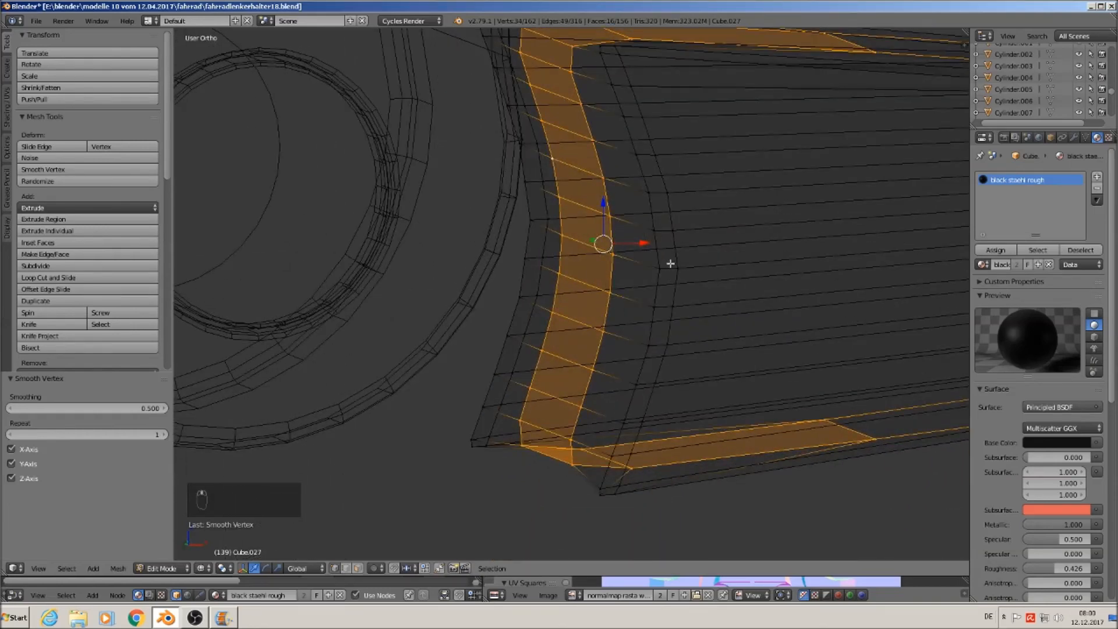
Step: Undo the repeated Smooth Vertex passes on the strut's concave end
key("ctrl+z")
key("ctrl+z")
key("ctrl+z")
key("ctrl+z")
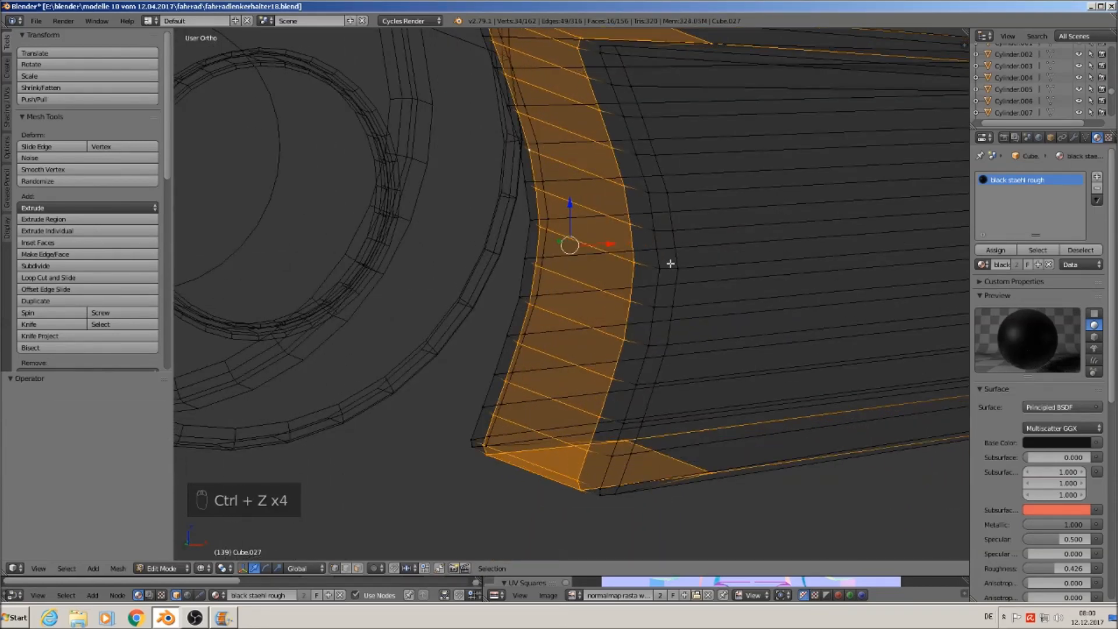
key("ctrl+z")
Step: Add the two neighbouring edge loops at the concave end to the selection and apply Smooth Vertex once at 0.500
middle_click_drag(665, 275, 499, 228)
right_click(679, 277, "alt+shift")
right_click(406, 133, "alt+shift")
middle_click_drag(548, 246, 570, 218)
key("KP_1")
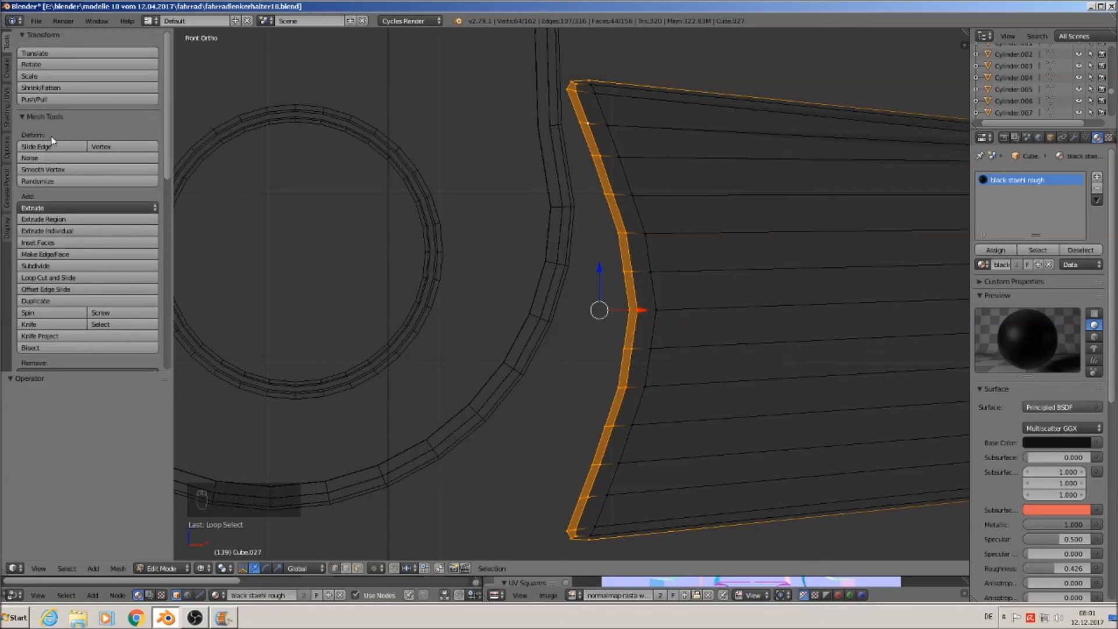
left_click(53, 170)
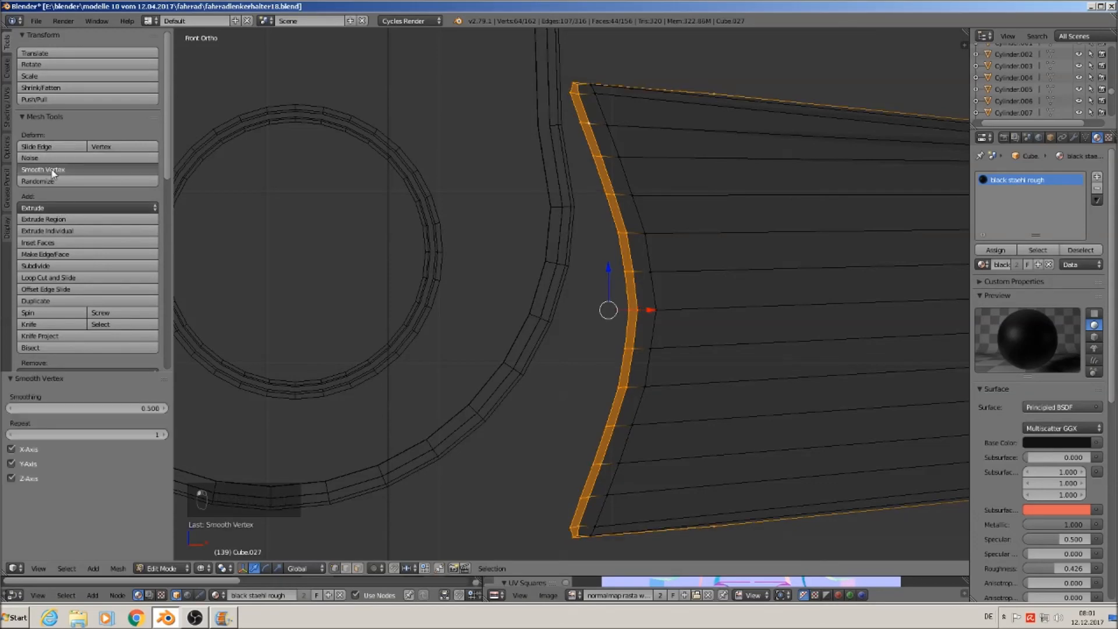
Step: Clear the selection in the strut's Edit Mode and circle-select the entire bevelled concave end in front view
key("Tab")
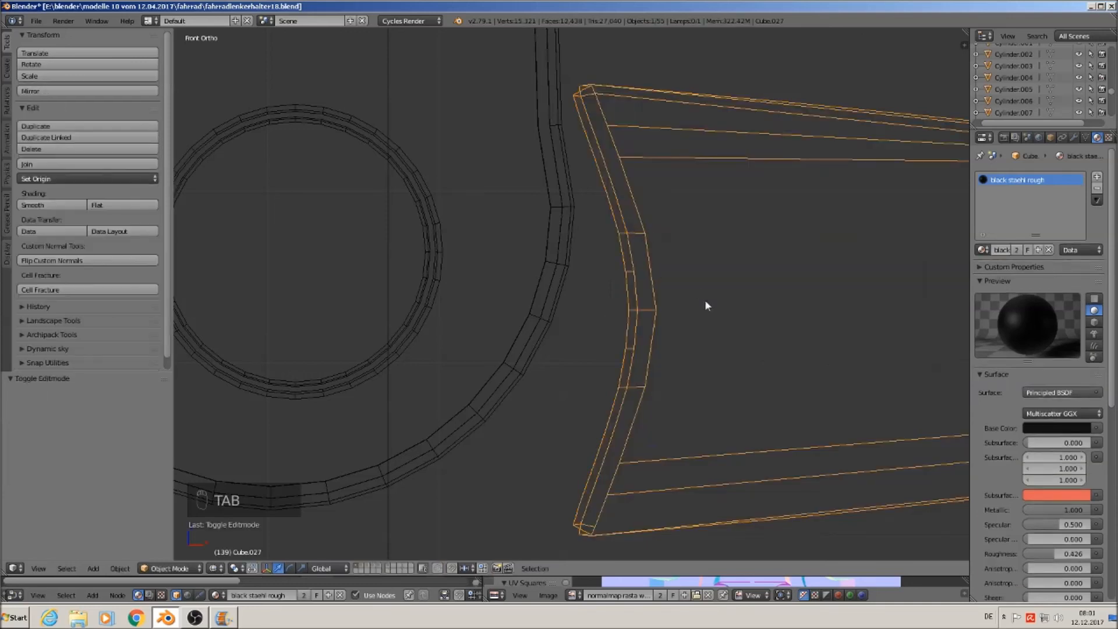
scroll(709, 317, "down", 3)
left_click_drag(932, 297, 917, 294)
key("Tab")
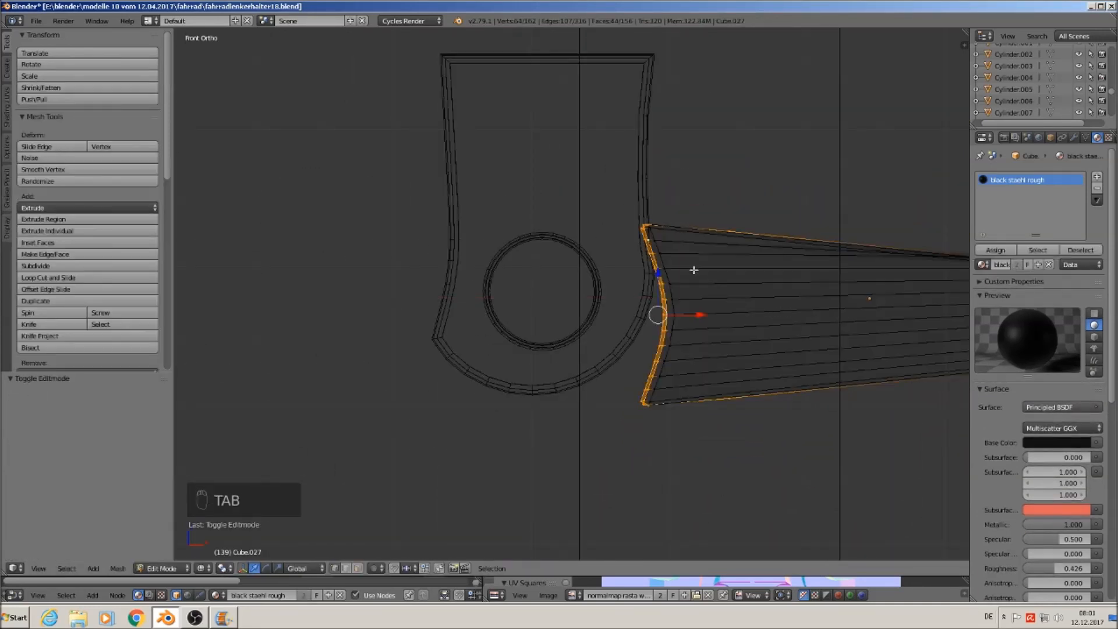
key("a")
key("a")
key("c")
mouse_move(641, 221)
left_mouse_down()
mouse_move(656, 271)
mouse_move(653, 386)
mouse_move(661, 294)
left_mouse_up()
right_click(754, 413)
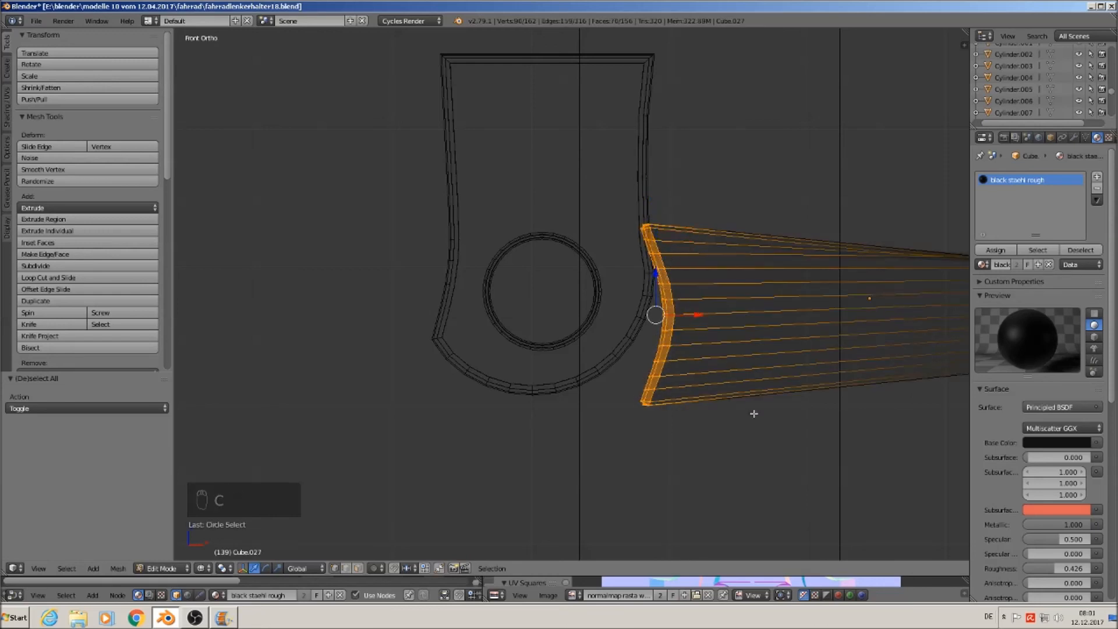
Step: Rotate the concave end about 13°, shift it -0.002 in X and rotate it another 4.81° to follow the bracket's rounding
key("r")
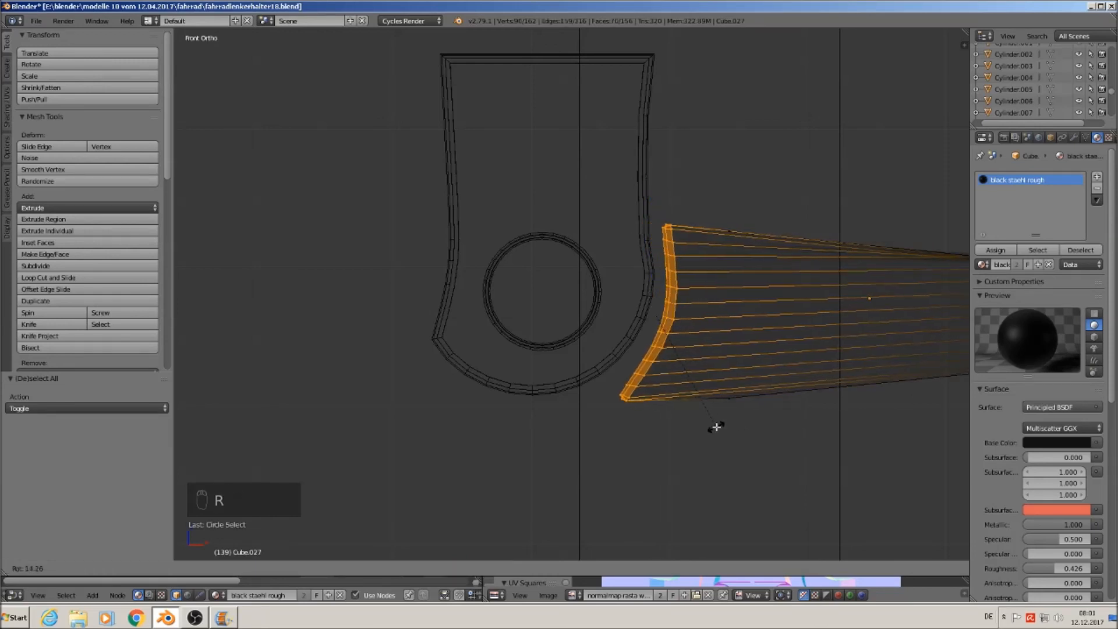
left_click(717, 427)
left_click_drag(691, 317, 684, 317)
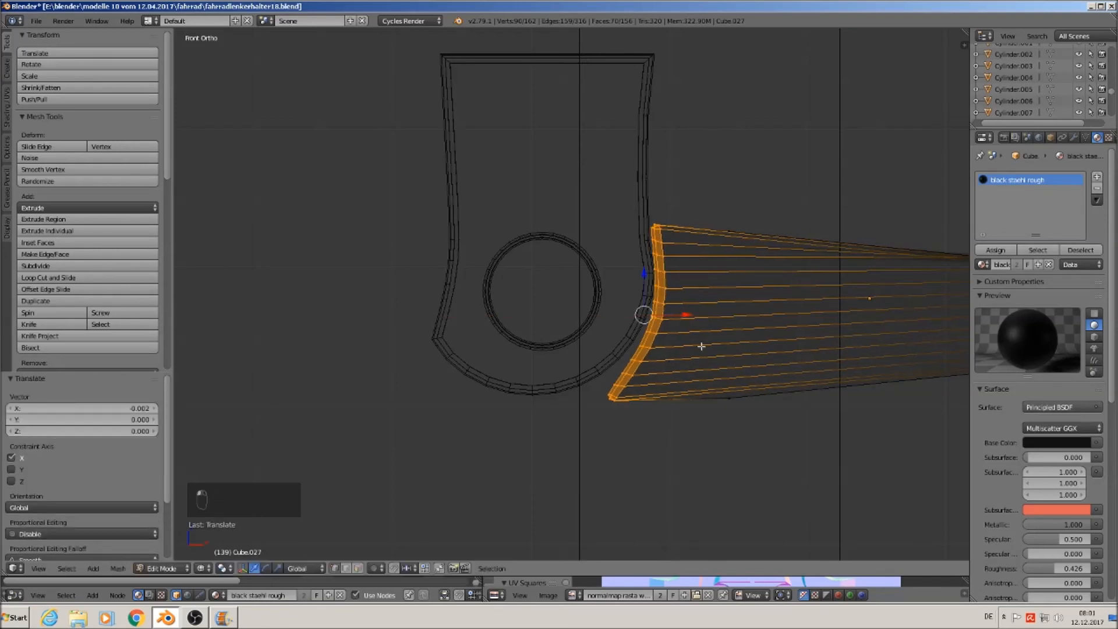
left_click(730, 405)
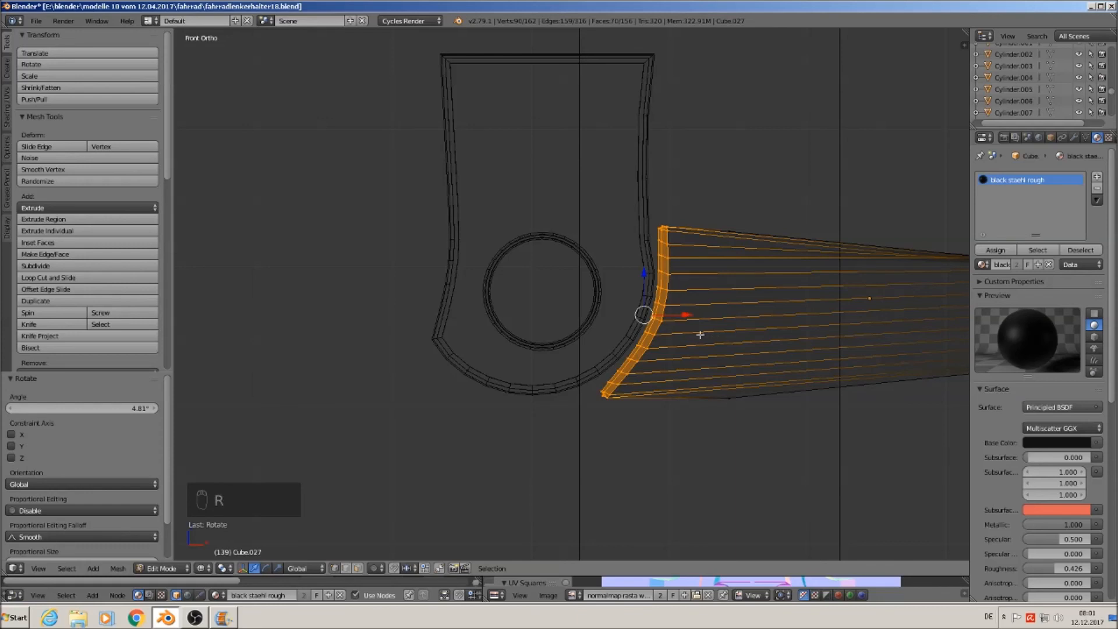
Step: Circle-select only the middle row of vertices on the strut's concave end, after clearing the unwanted lengthwise loop selection
scroll(678, 330, "up", 3)
right_click(638, 314, "alt")
right_click(648, 313, "alt")
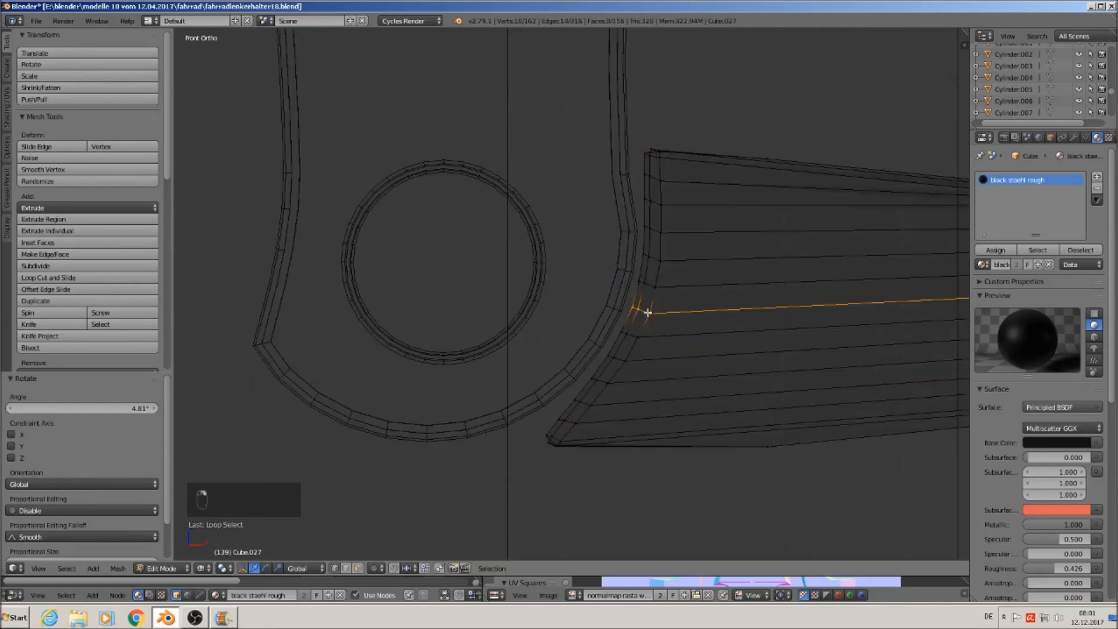
key("a")
key("c")
left_click_drag(634, 310, 663, 317)
right_click(662, 317)
Step: Enable Connected proportional editing and move the selected row about 0.0007 along X with a reduced influence radius of 0.01
left_click(373, 569)
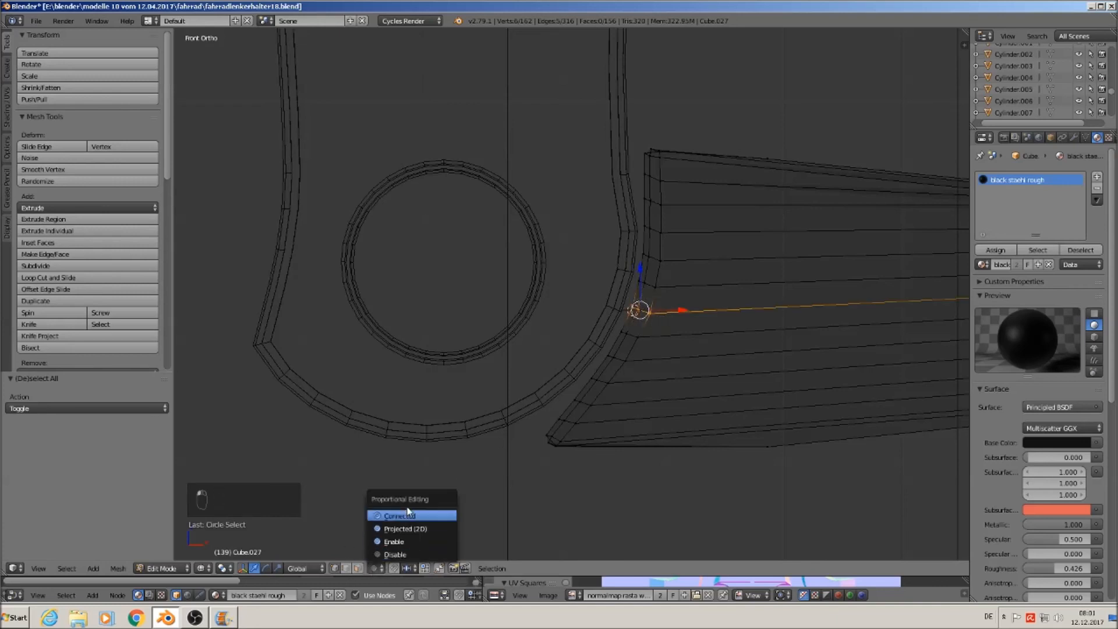
left_click(406, 516)
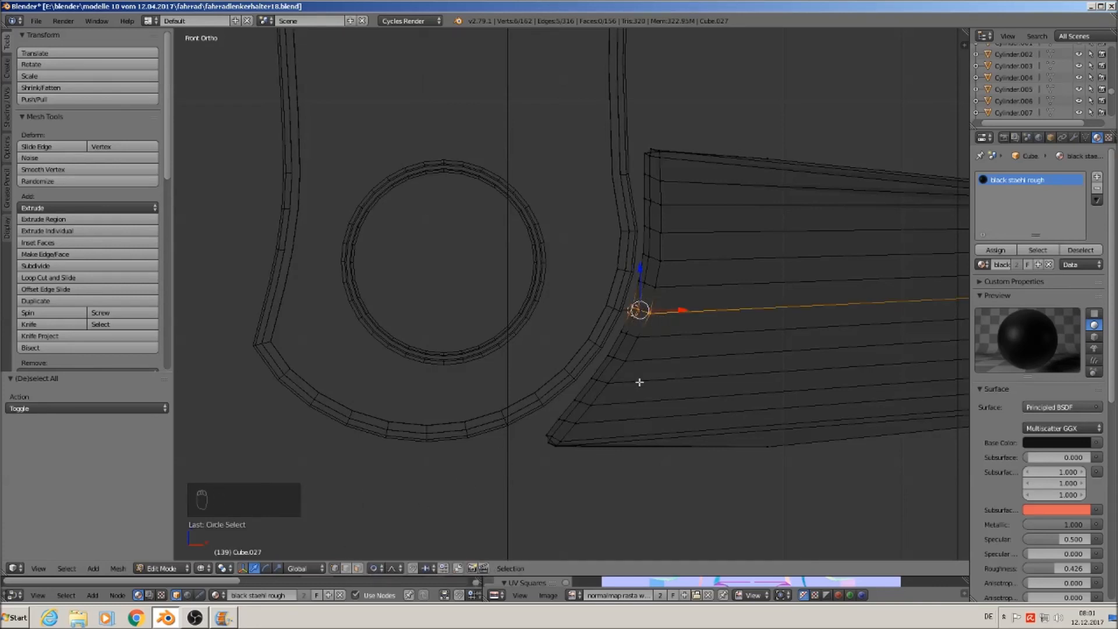
key("g")
key("x")
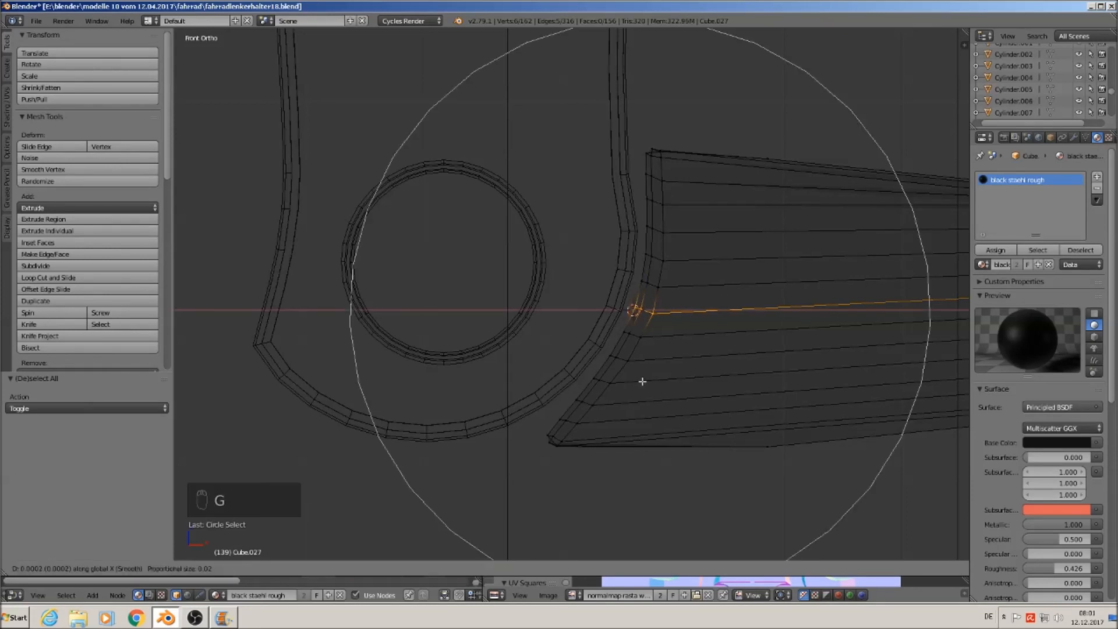
scroll(643, 381, "up", 3)
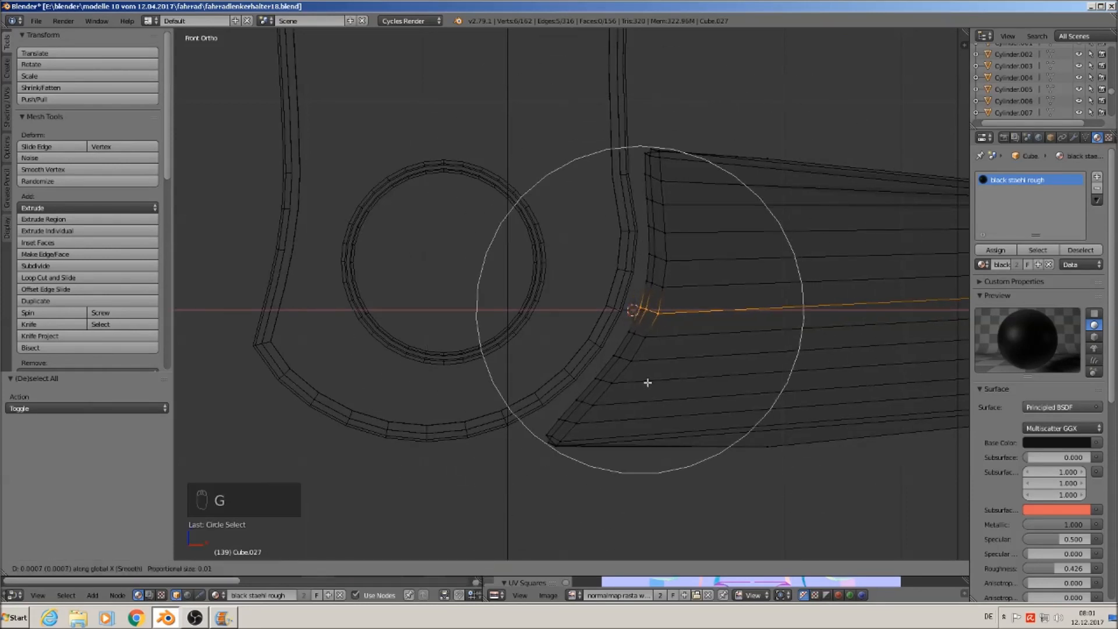
left_click(648, 383)
key("Tab")
key("Tab")
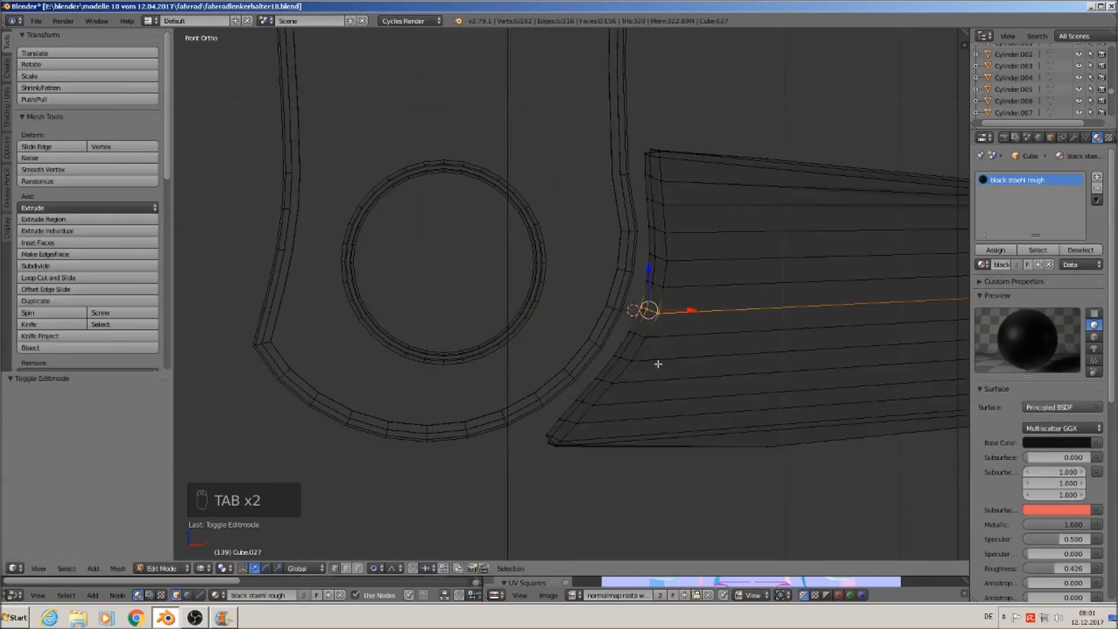
Step: Move the whole strut -0.000675 along X towards the bracket in Object Mode and switch the viewport to Material shading
scroll(658, 364, "down", 3)
key("Tab")
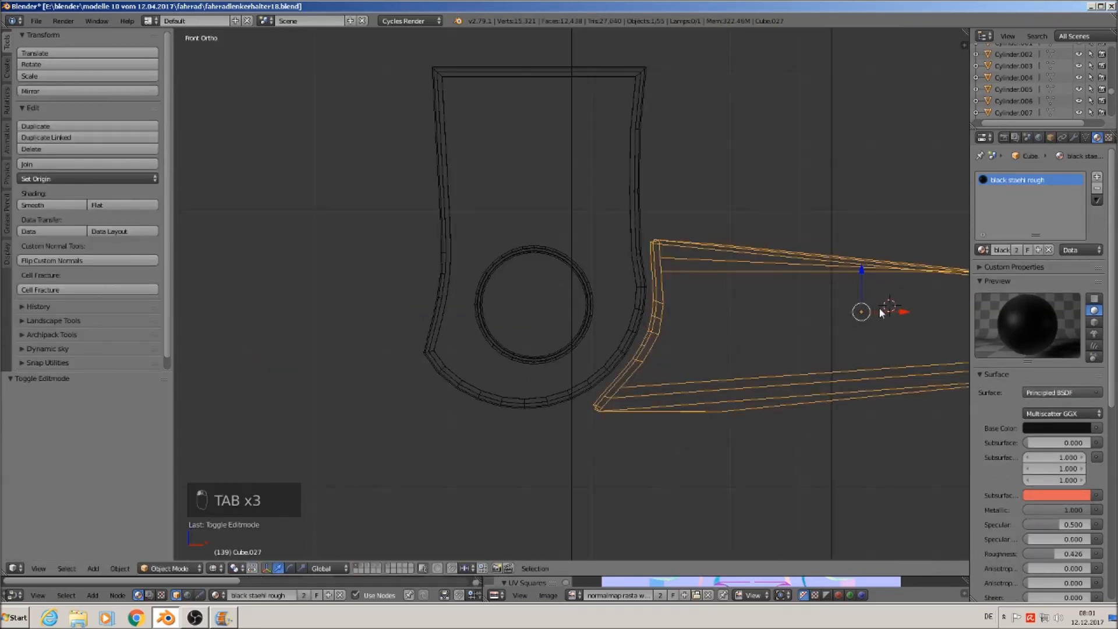
key("g")
key("x")
left_click(883, 310)
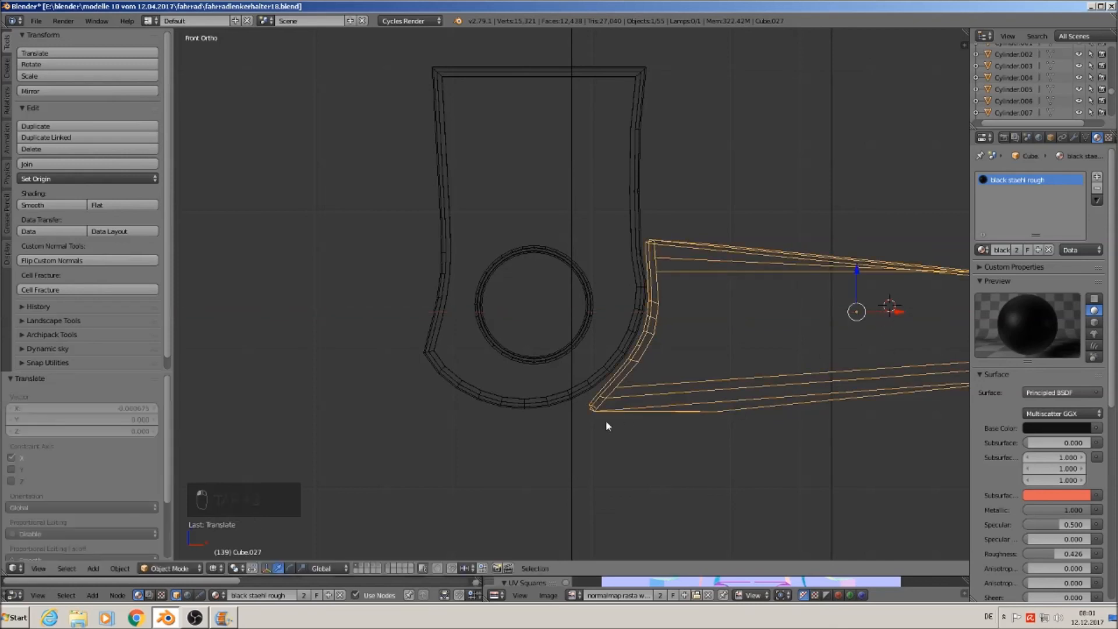
scroll(606, 427, "down", 2)
left_click(214, 569)
left_click(248, 503)
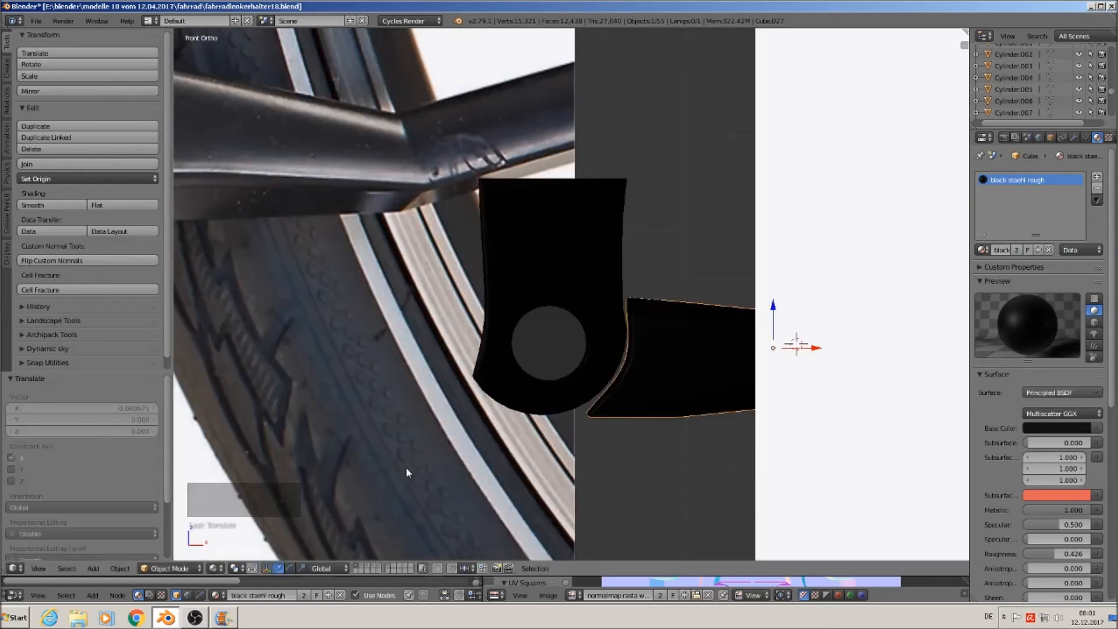
Step: Select only the strut and move it 0.013 along Y in top view to line it up with the bracket
scroll(407, 467, "down", 4)
key("Tab")
key("Tab")
key("a")
key("a")
key("a")
middle_click_drag(530, 464, 598, 548)
right_click(590, 478)
key("KP_7")
key("g")
key("y")
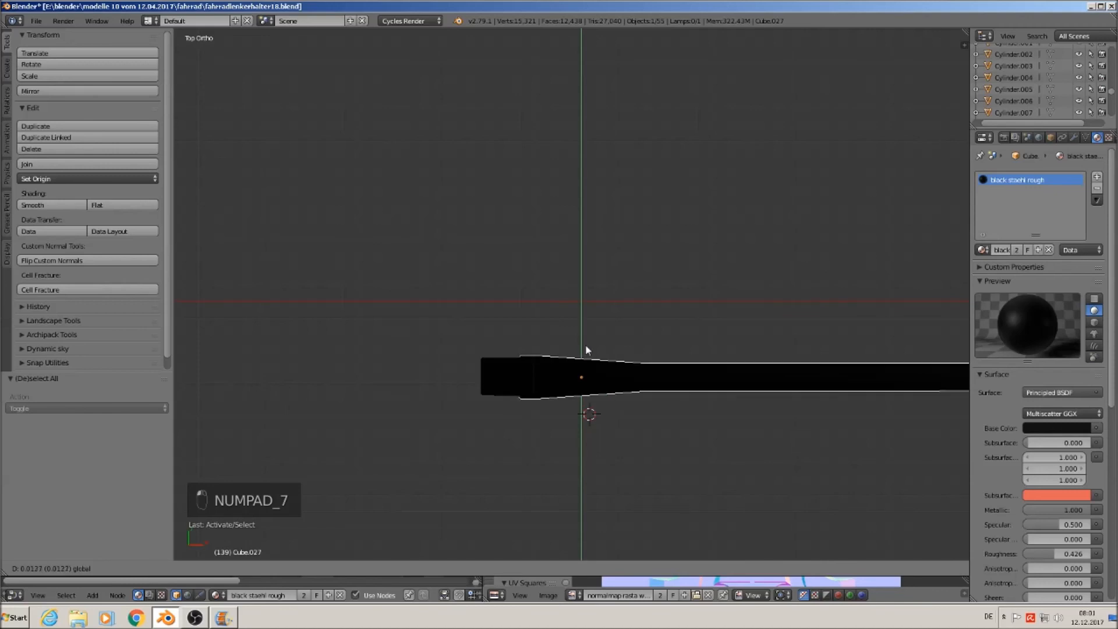
left_click(585, 344)
Step: Scale the strut to about 0.825 along Y so its end matches the bracket's thickness
scroll(617, 413, "up", 3)
key("s")
key("y")
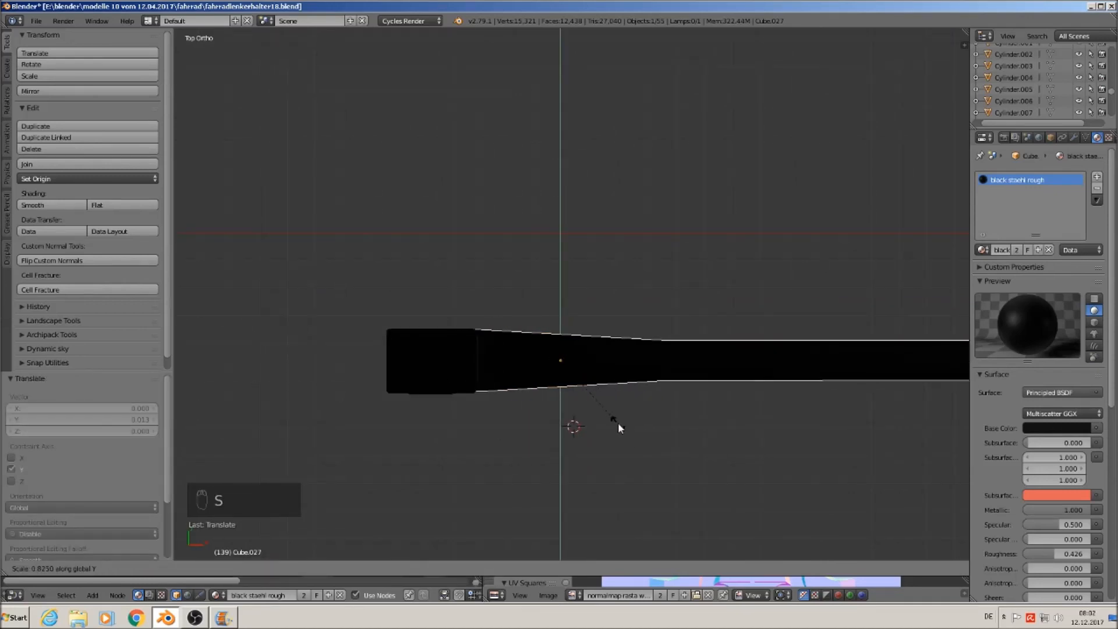
left_click(619, 425)
middle_click_drag(626, 427, 639, 407)
key("Tab")
key("Tab")
Step: Select the bracket and strut, move them about 4.5 along X to the finished lamp parts, and join them into one object
middle_click_drag(745, 386, 666, 401)
key("a")
key("a")
key("a")
right_click(610, 392)
middle_click_drag(560, 365, 623, 434)
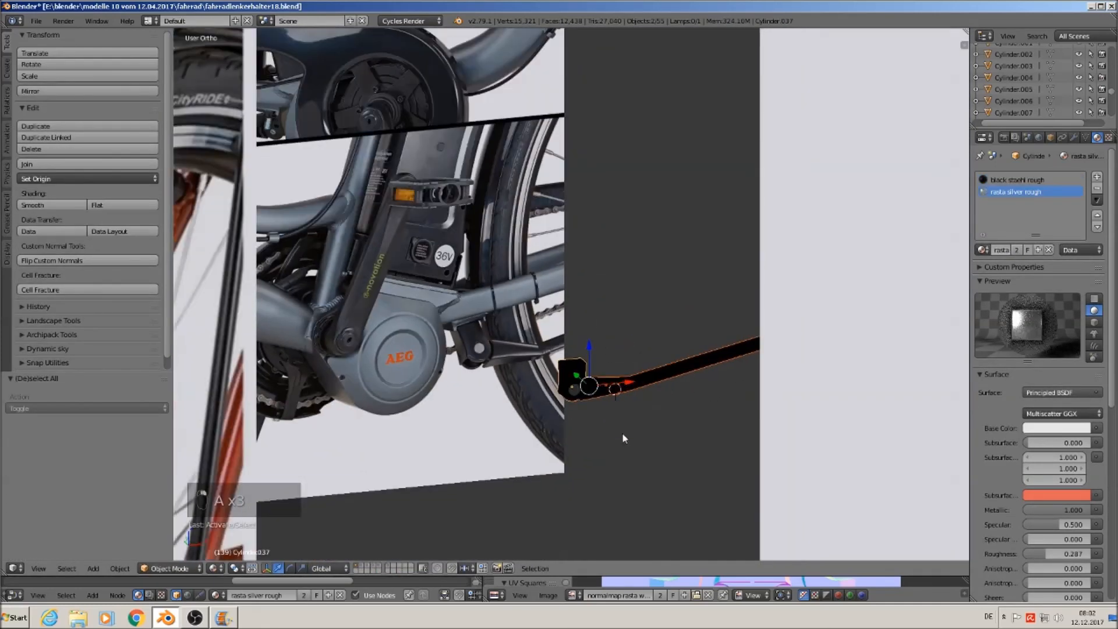
scroll(639, 412, "down", 3)
key("KP_1")
scroll(642, 429, "down", 8)
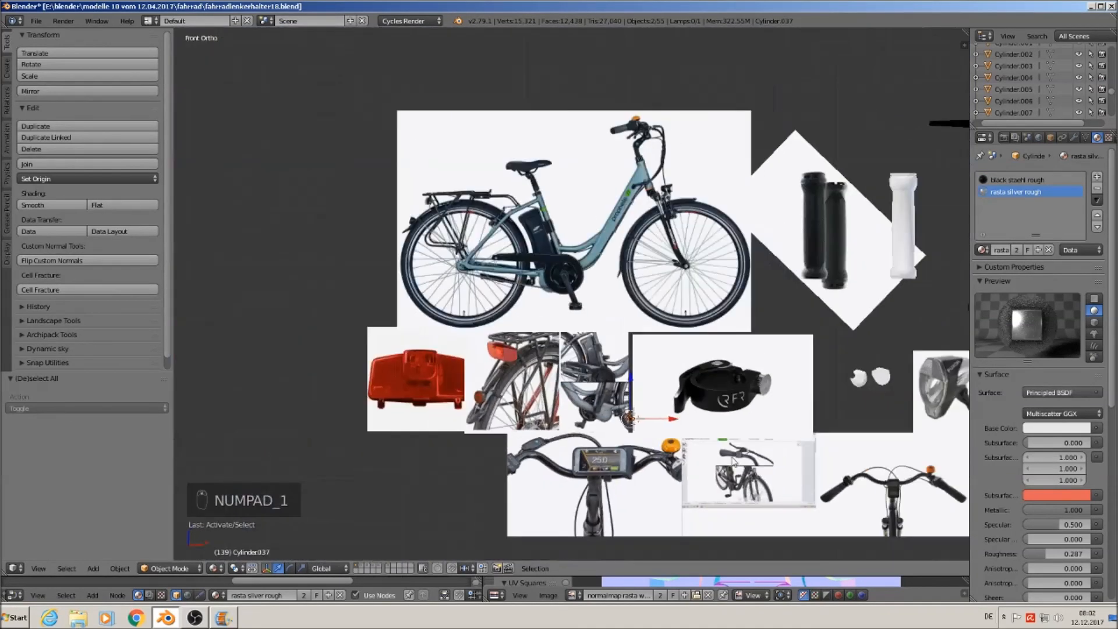
scroll(734, 460, "down", 3)
key("g")
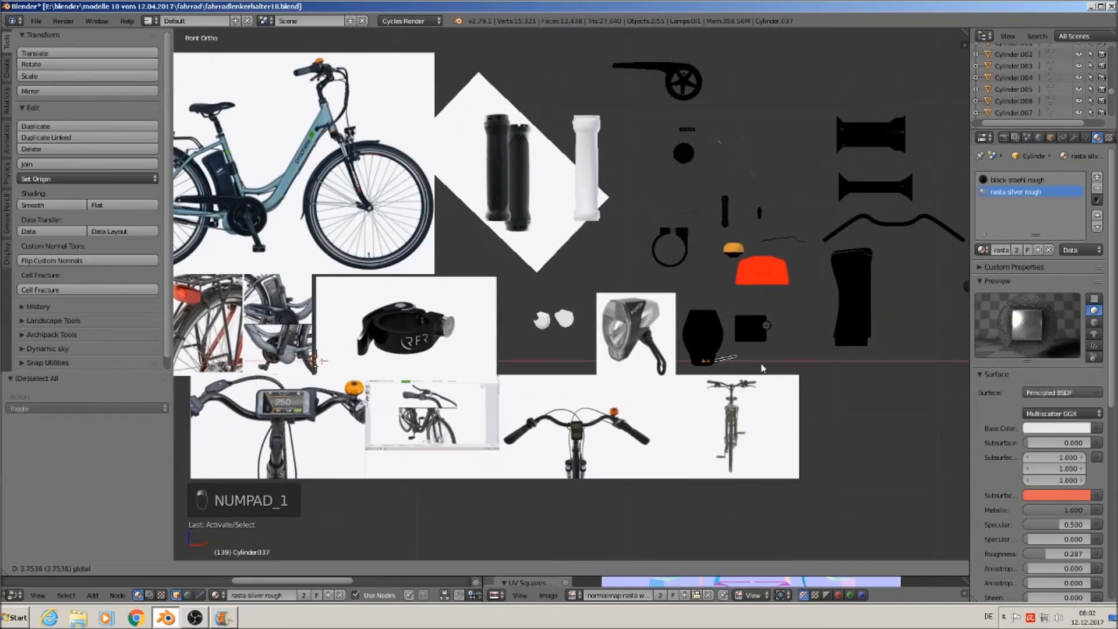
left_click(763, 368)
scroll(774, 367, "up", 7)
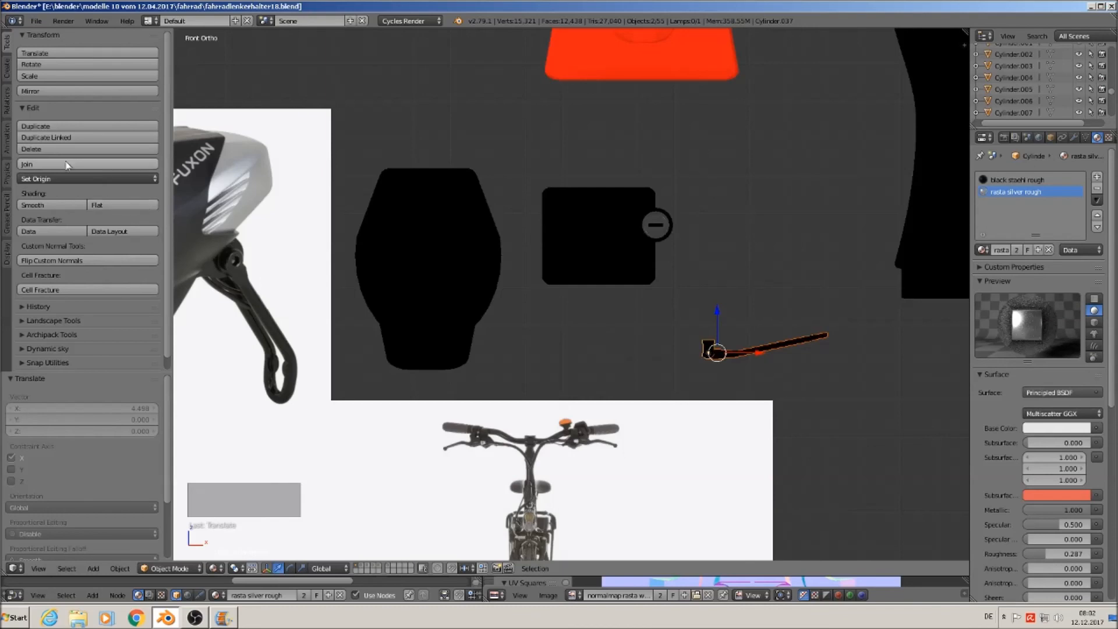
left_click(67, 166)
Step: Locate the two white cover pieces beside the headlight reference and select the one without the notch
middle_click_drag(433, 315, 643, 325, "shift")
middle_click_drag(355, 318, 704, 369, "shift")
scroll(702, 368, "up", 3)
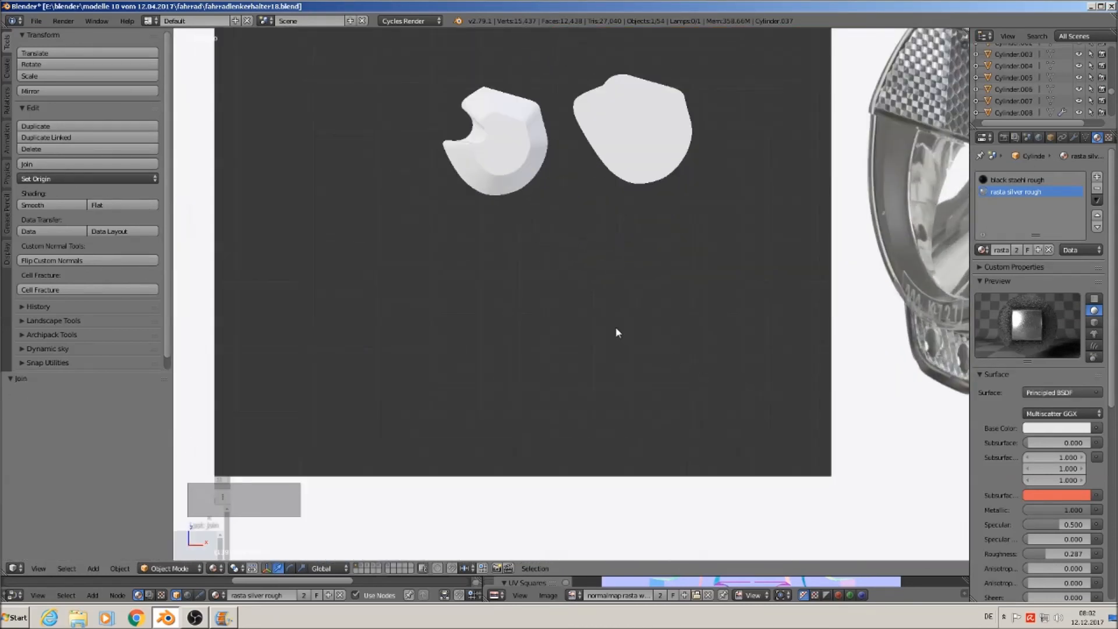
scroll(615, 329, "down", 4)
middle_click_drag(606, 349, 872, 368, "shift")
scroll(861, 372, "down", 4)
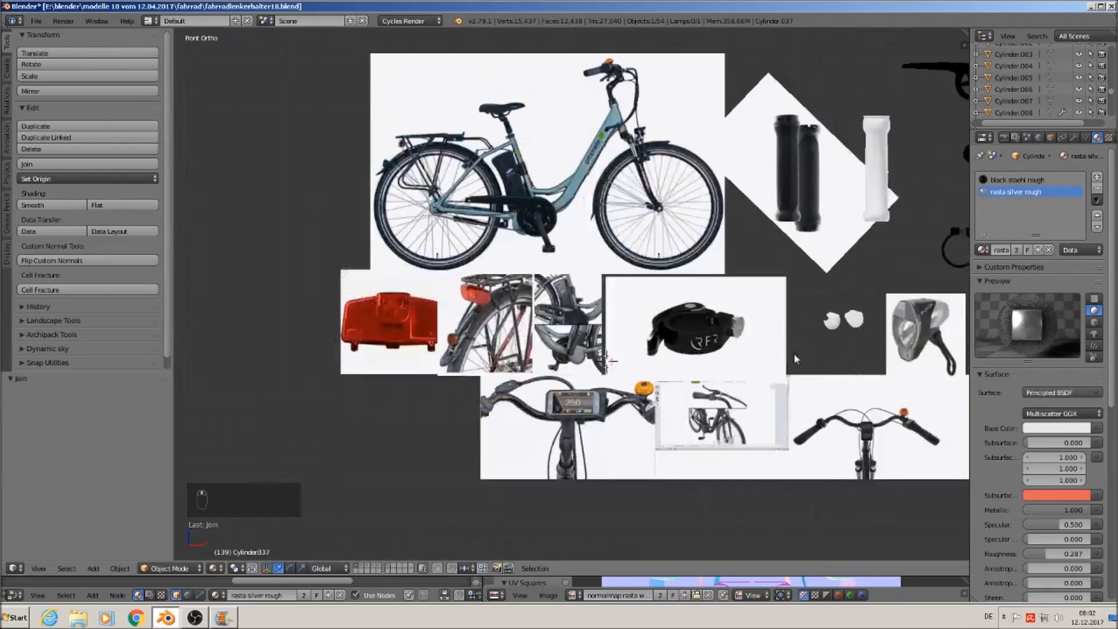
scroll(794, 353, "up", 1)
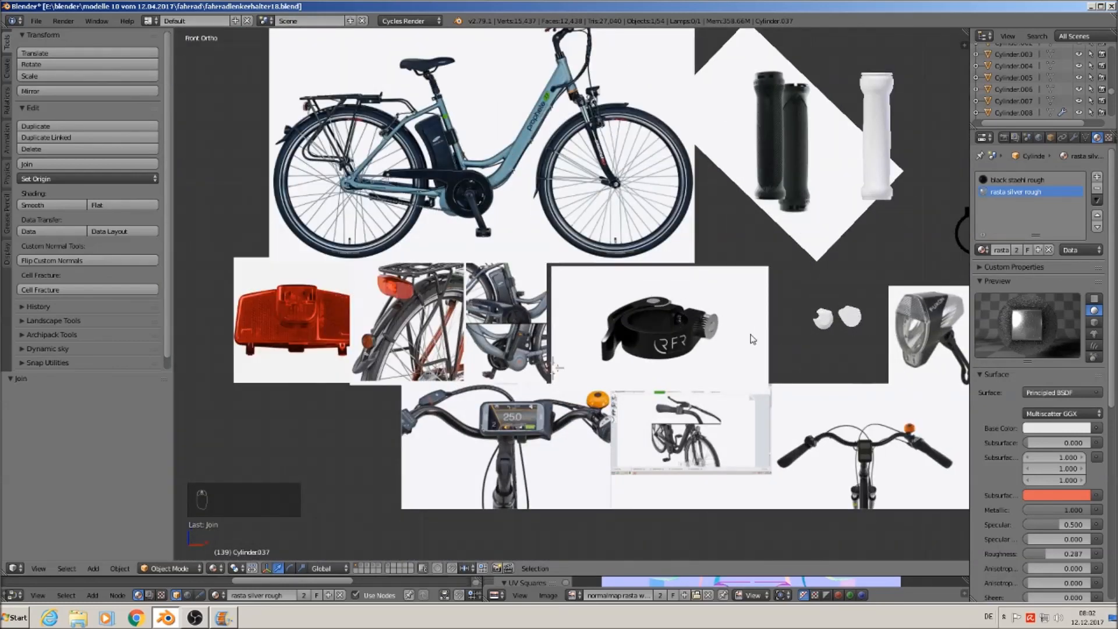
middle_click_drag(752, 339, 563, 394, "shift")
scroll(645, 369, "up", 7)
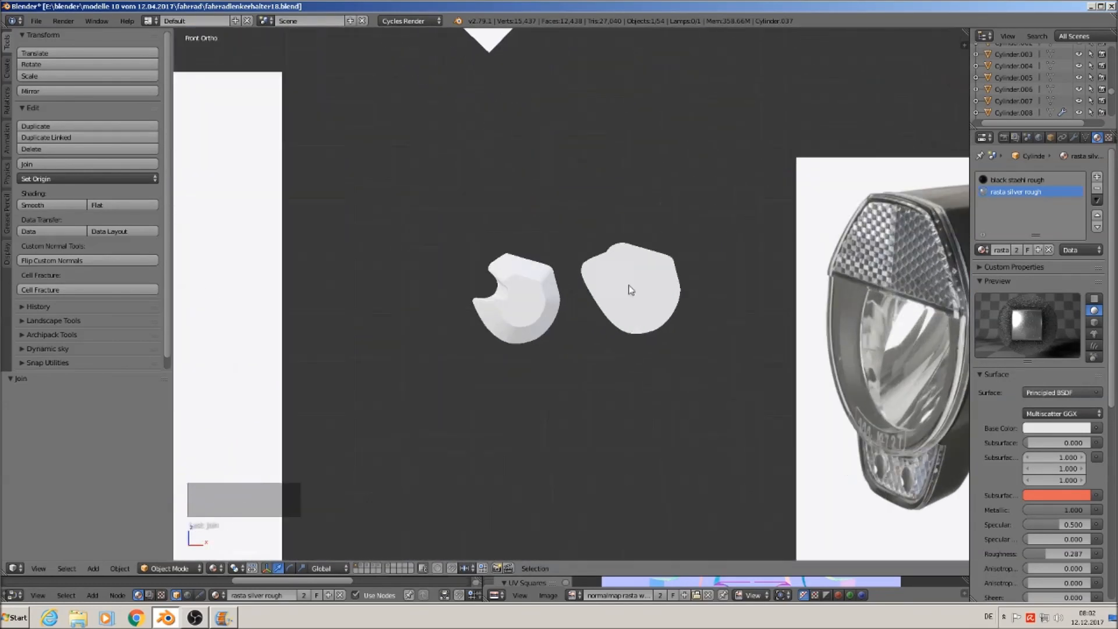
right_click(632, 294)
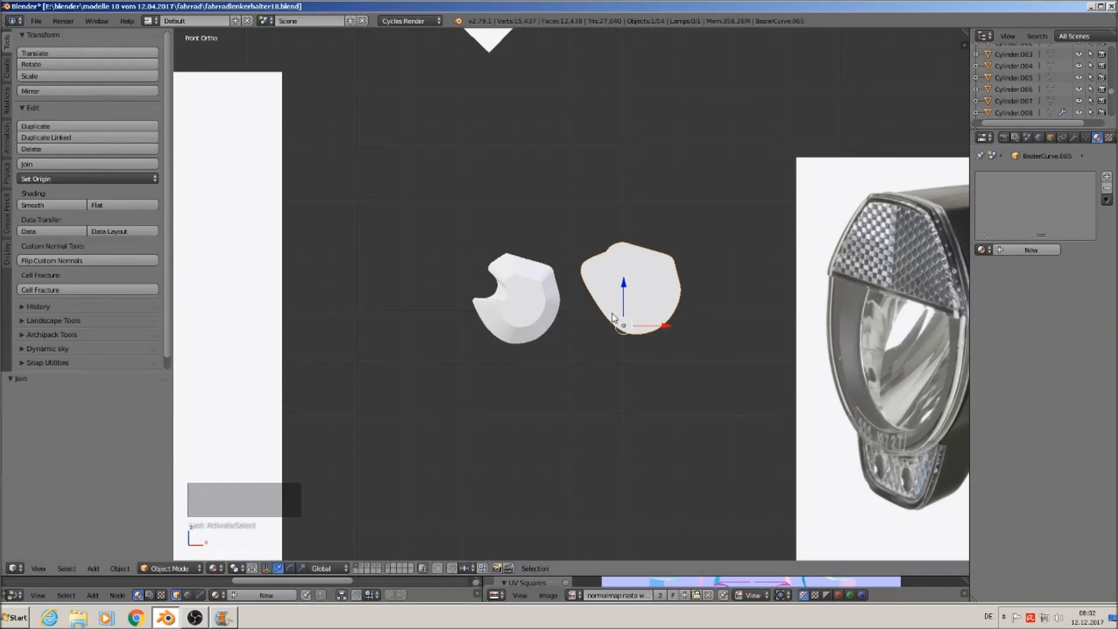
Step: Bevel the outline of the selected cover's front face with three segments in Edit Mode
scroll(621, 324, "up", 3)
middle_click_drag(621, 324, 608, 274)
scroll(604, 263, "up", 5)
scroll(604, 264, "up", 1)
key("Tab")
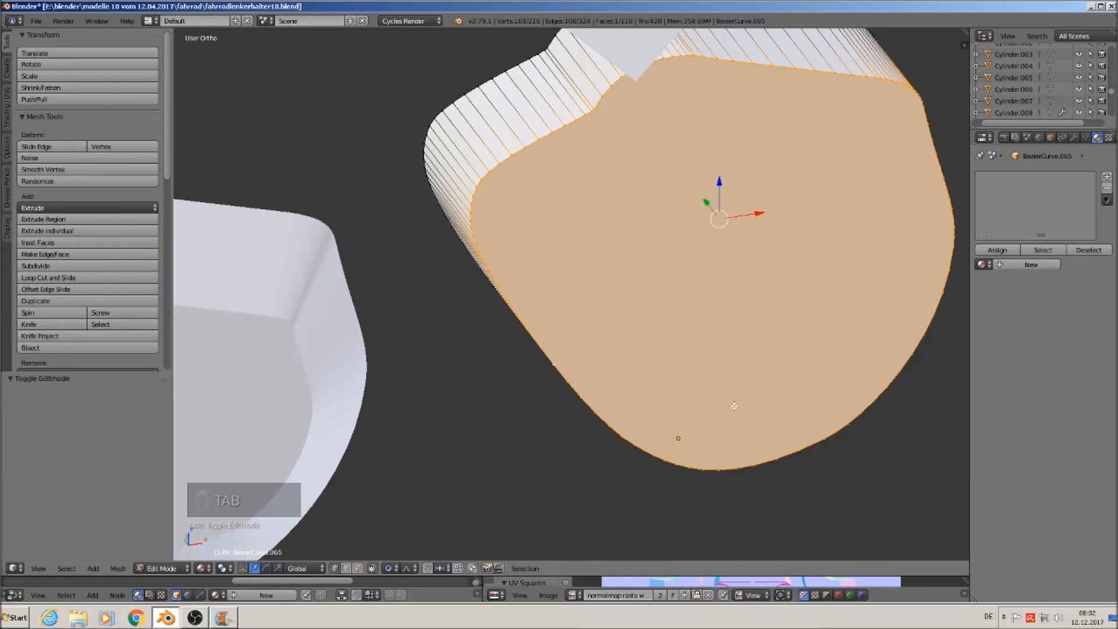
key("ctrl+b")
scroll(746, 245, "up", 2)
left_click(722, 221)
key("Tab")
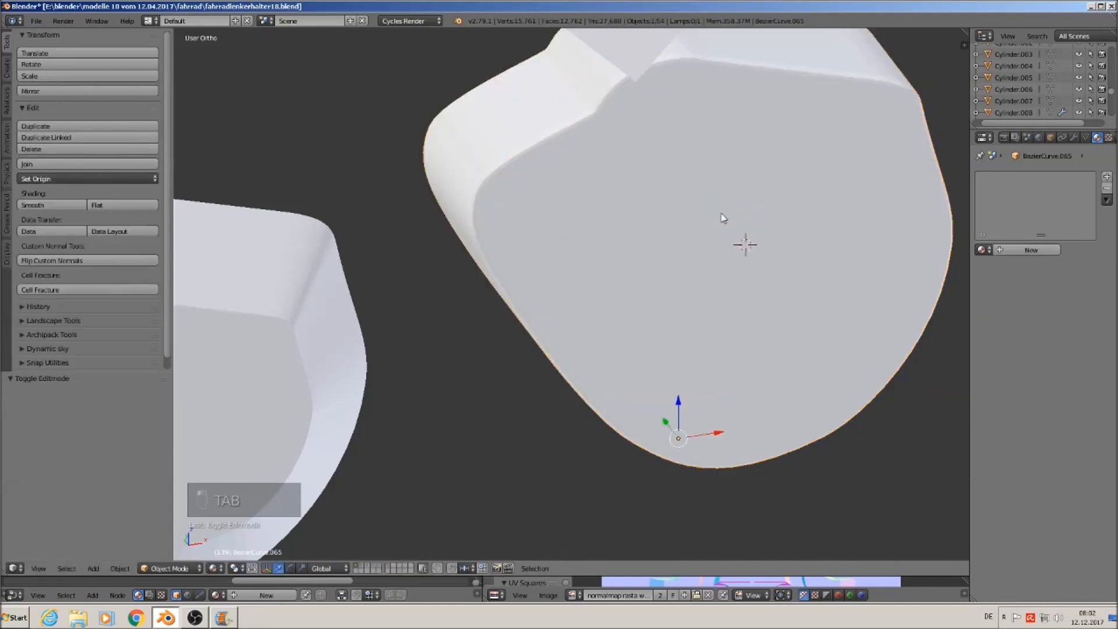
Step: Select the outline loop of the cover's opposite face and bevel it with several segments
middle_click_drag(710, 205, 890, 169)
key("Tab")
key("Tab")
key("Tab")
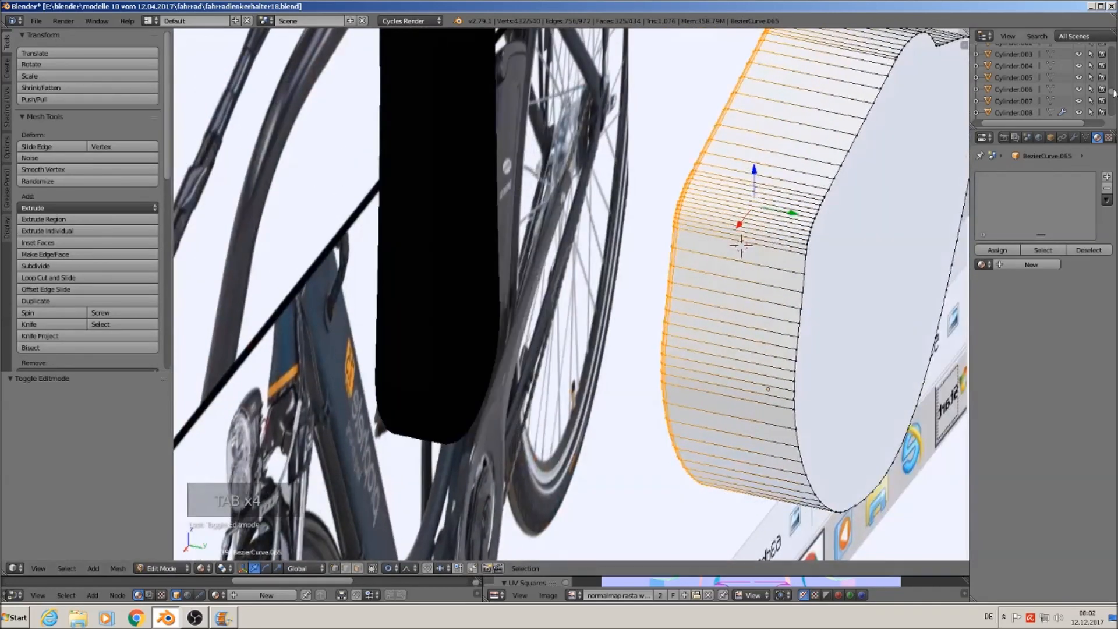
right_click(833, 179, "alt")
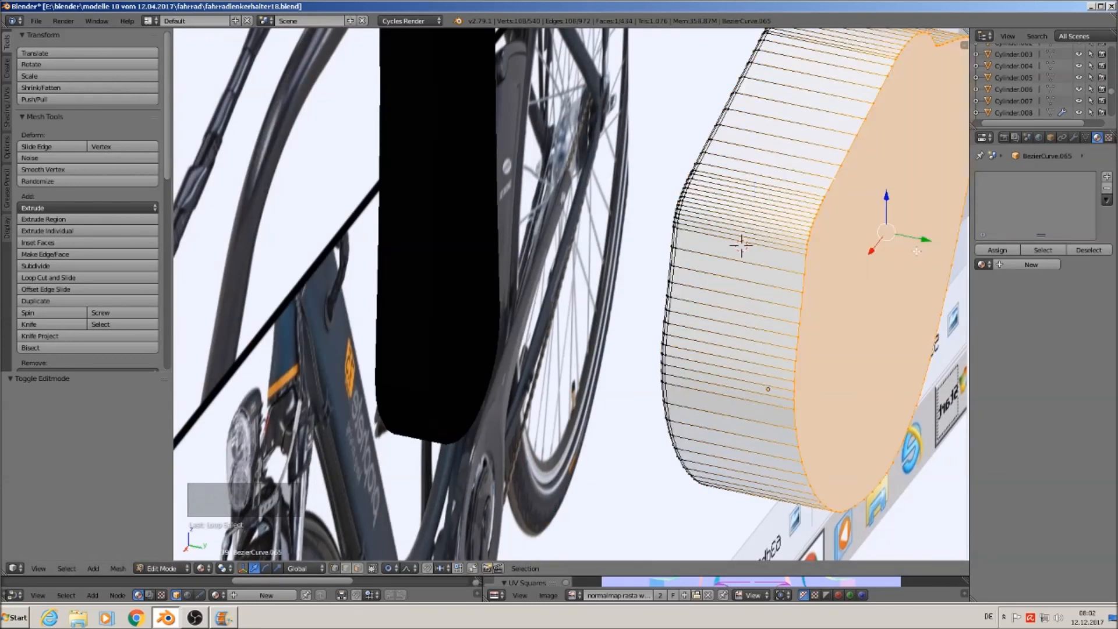
key("ctrl+b")
scroll(917, 252, "up", 1)
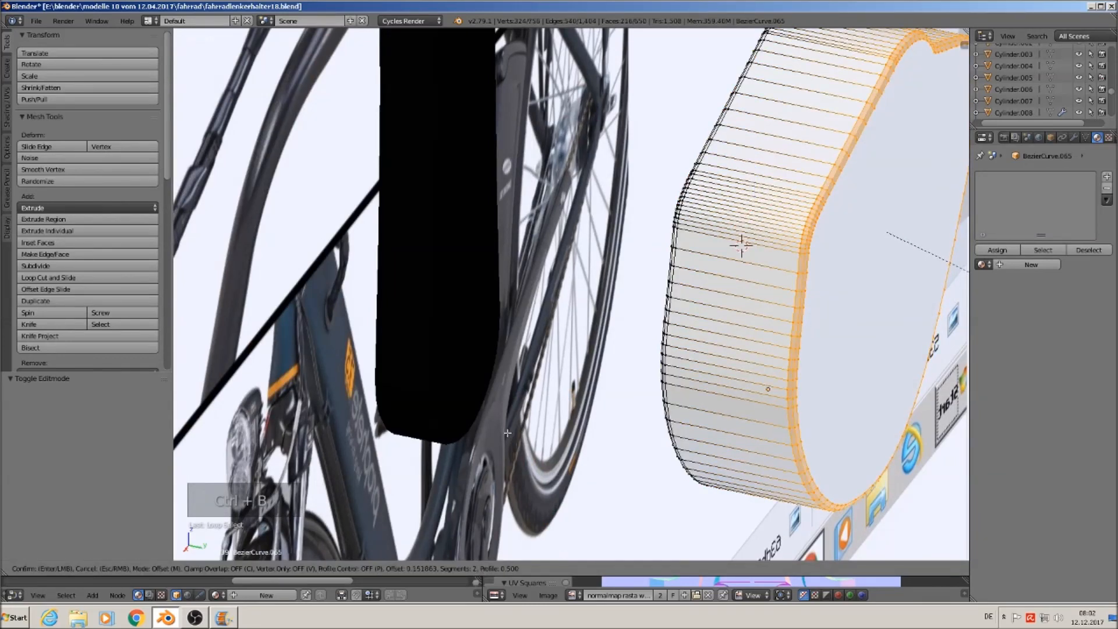
left_click(507, 433)
key("Tab")
middle_click_drag(475, 384, 674, 332)
key("KP_1")
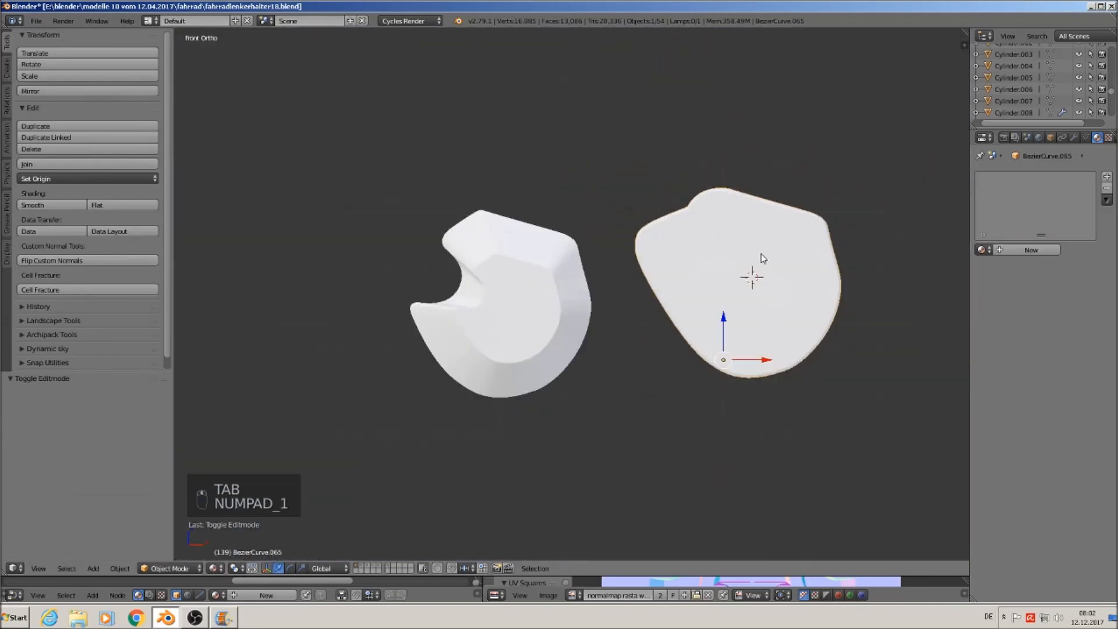
Step: Assign the existing material "metall rough glossy mix" to the bevelled cover
left_click(982, 250)
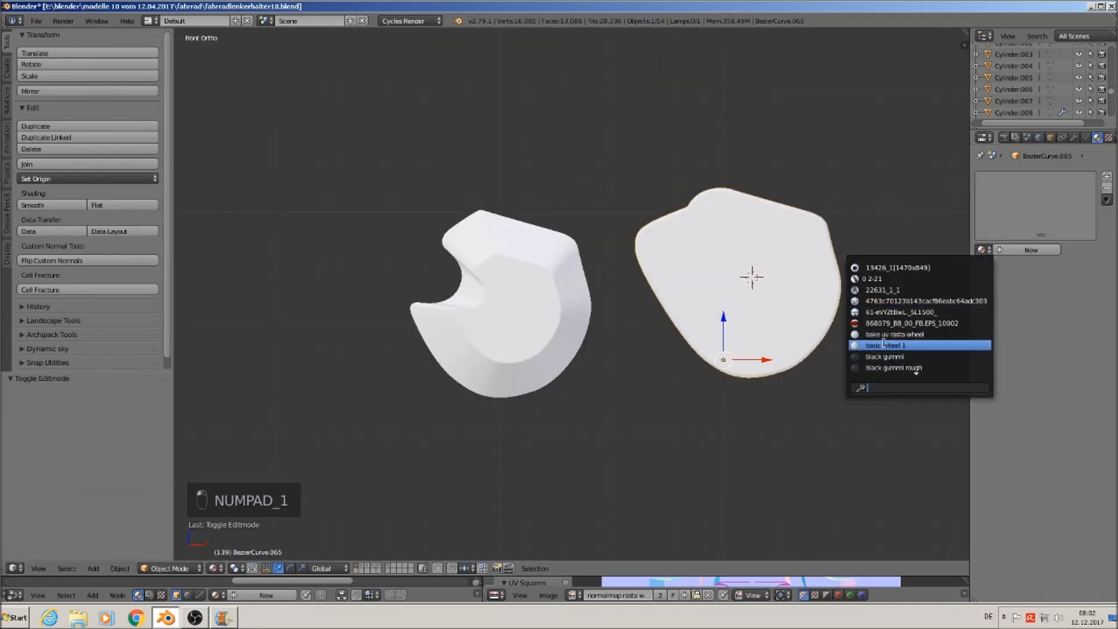
scroll(886, 351, "down", 12)
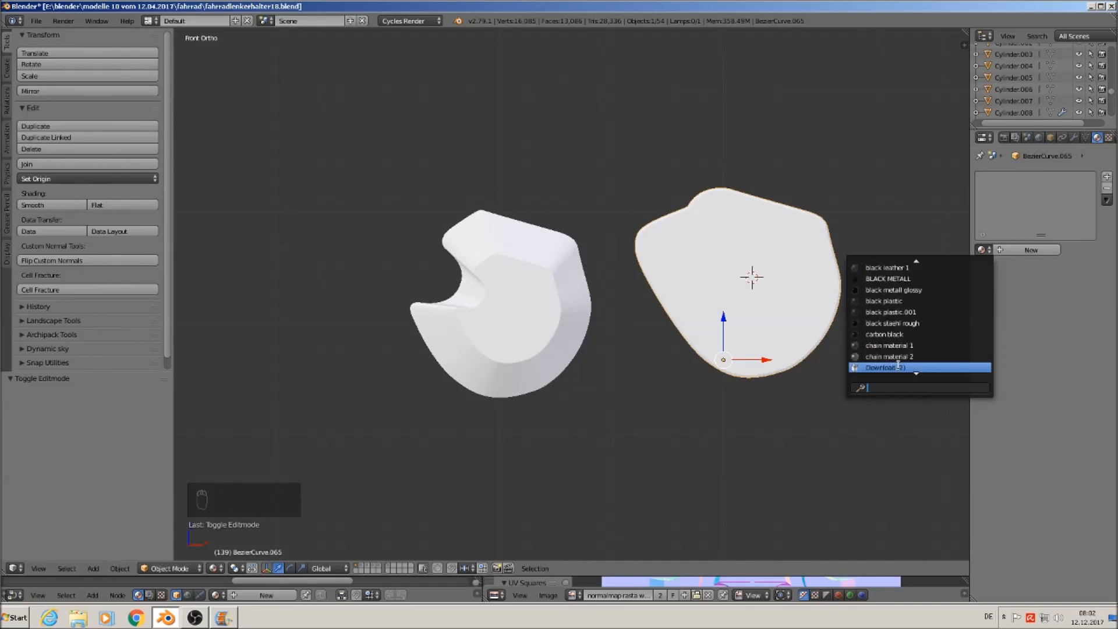
scroll(900, 368, "down", 3)
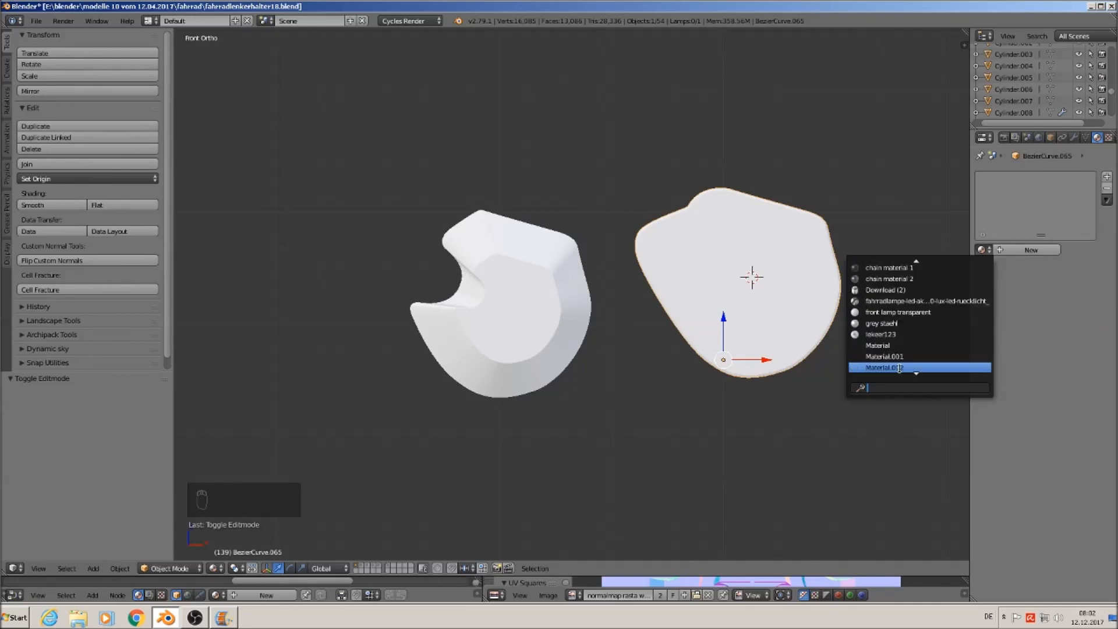
scroll(900, 369, "down", 6)
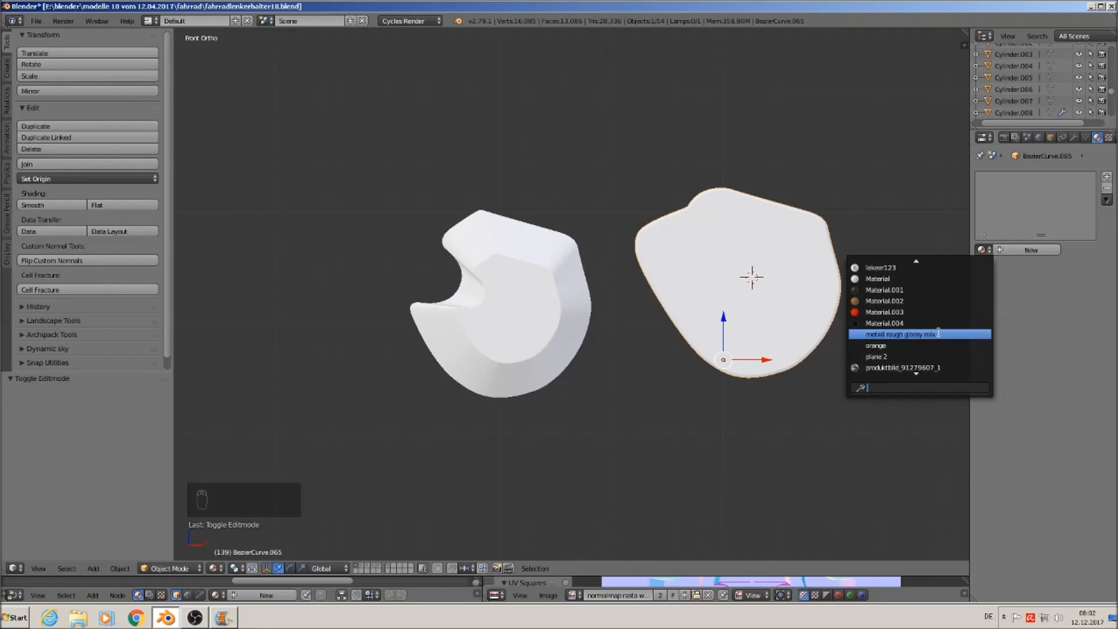
left_click(939, 334)
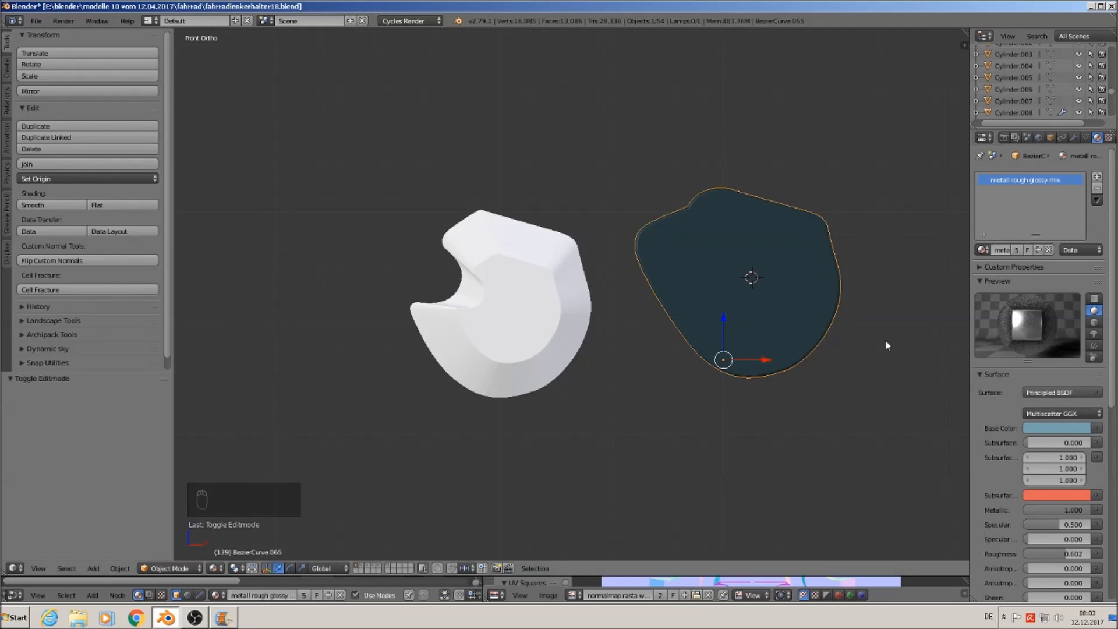
Step: Select the notched cover and give it the existing material "metall rough glossy mix"
right_click(571, 299)
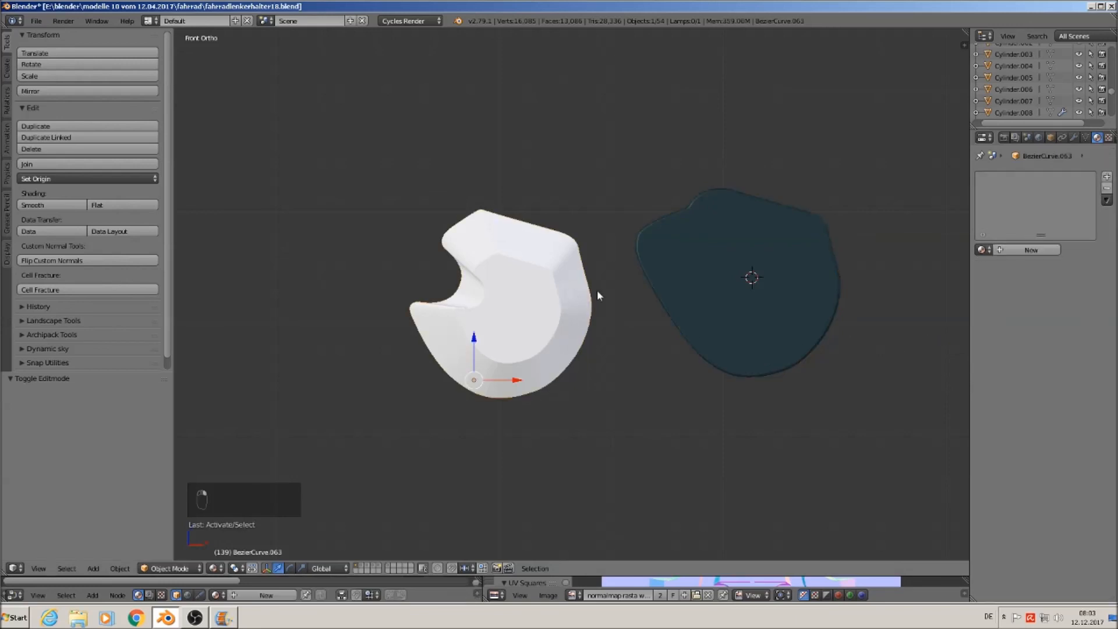
left_click(986, 252)
scroll(927, 358, "down", 6)
scroll(926, 358, "down", 3)
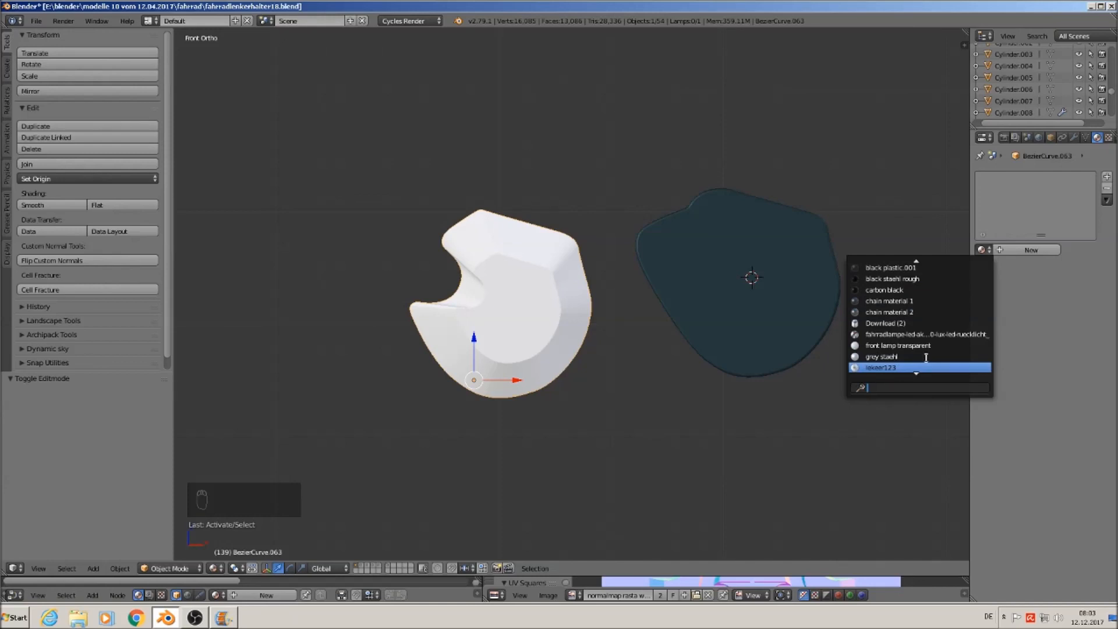
scroll(926, 358, "down", 6)
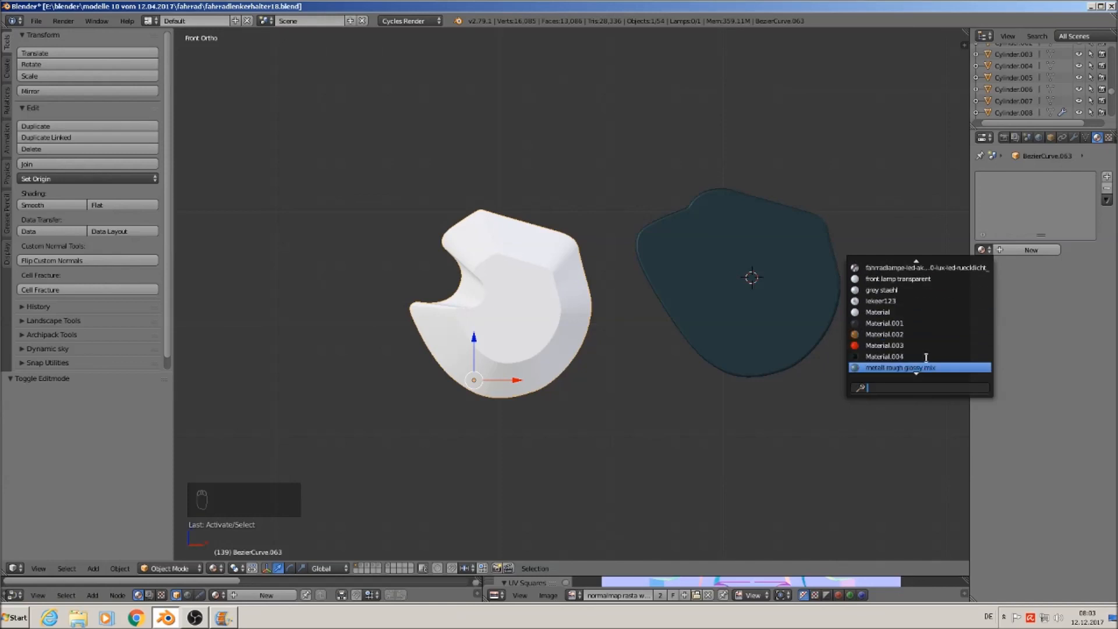
left_click(925, 369)
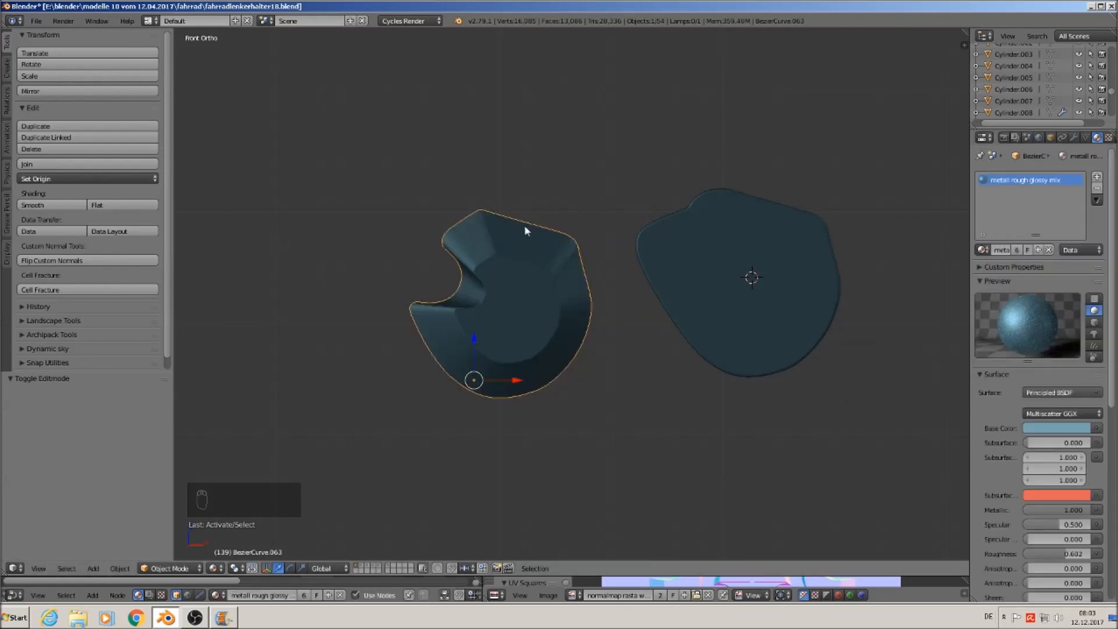
Step: Move the notched cover over the full cover and line up their lower outlines in the front view
left_click_drag(523, 376, 728, 317)
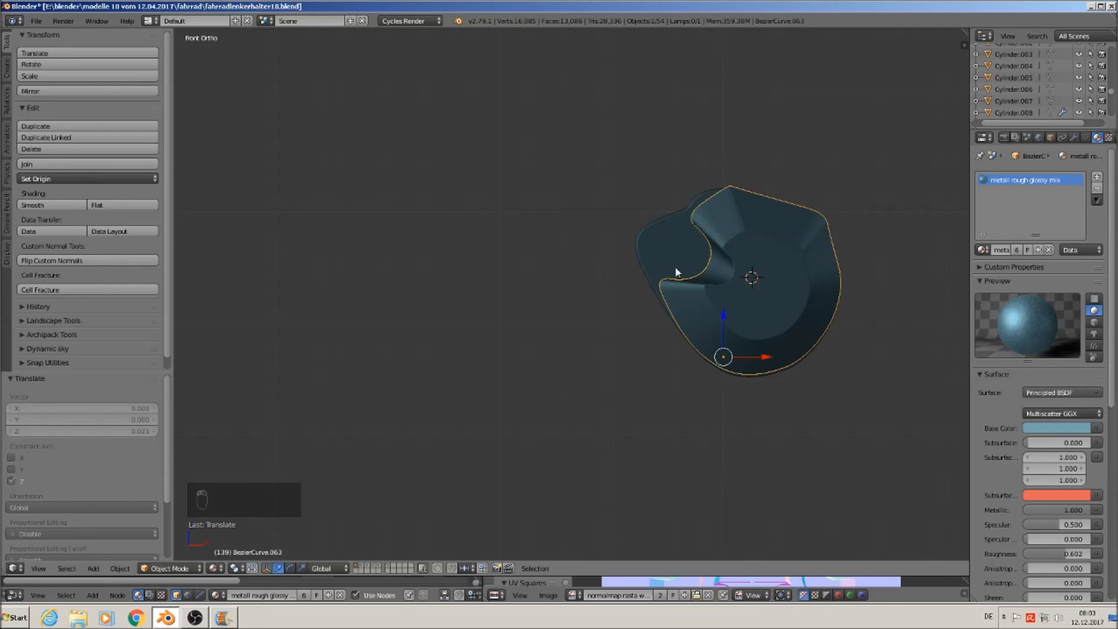
mouse_move(707, 269)
middle_mouse_down()
mouse_move(777, 299)
mouse_move(777, 314)
mouse_move(739, 257)
mouse_move(717, 254)
middle_mouse_up()
key("KP_1")
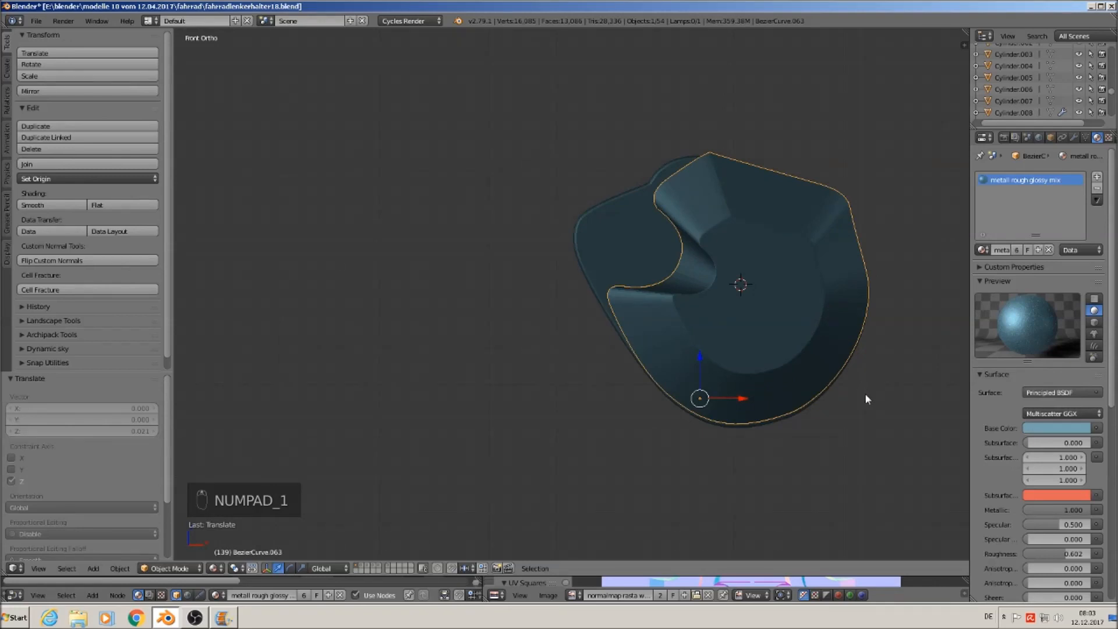
left_click_drag(705, 361, 701, 372)
scroll(705, 373, "down", 1)
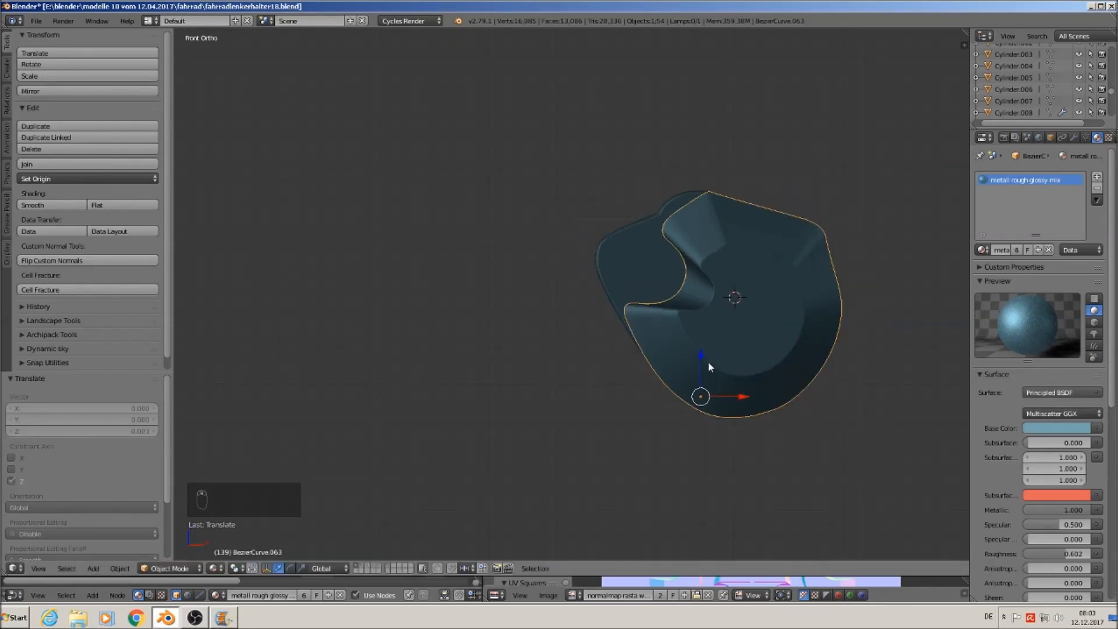
key("Tab")
key("Tab")
Step: Add the full cover to the selection and move both covers along the X axis beside the completed parts
scroll(713, 361, "down", 3)
right_click(677, 303, "shift")
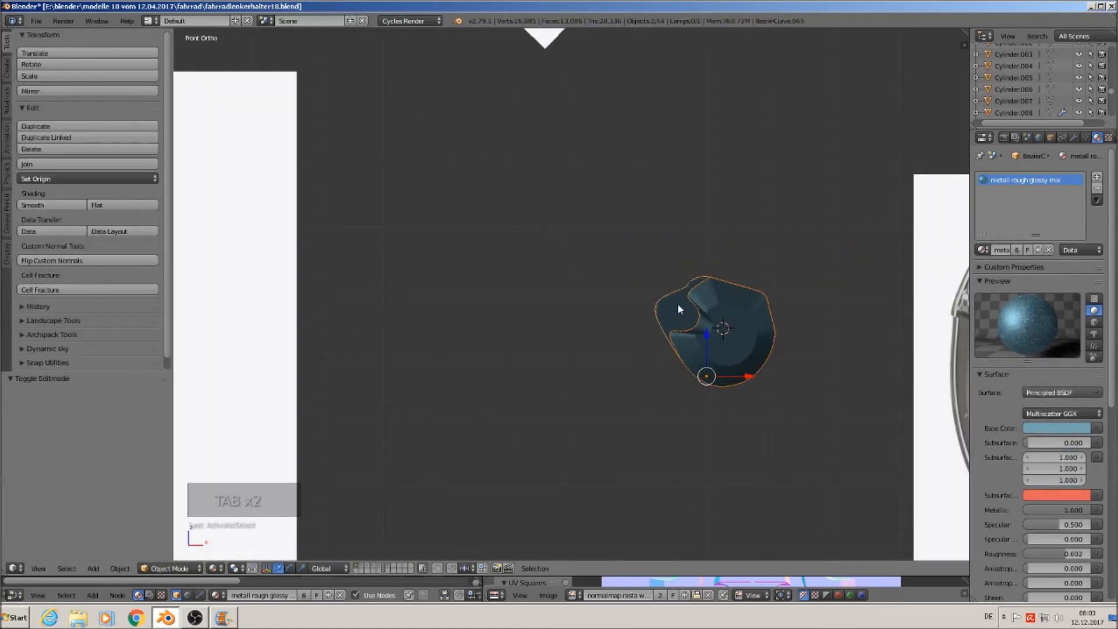
scroll(729, 360, "down", 8)
middle_click_drag(756, 400, 583, 381, "shift")
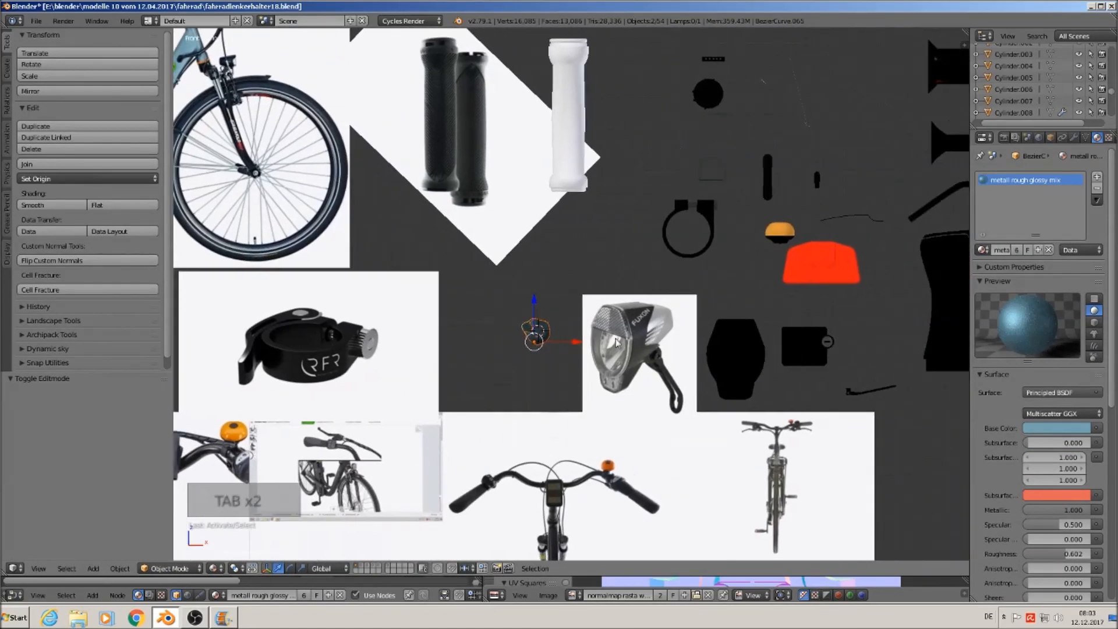
key("g")
key("x")
left_click(918, 330)
Step: Scale both covers up by about 2.05 and again by 1.15, and clear the selection
key("s")
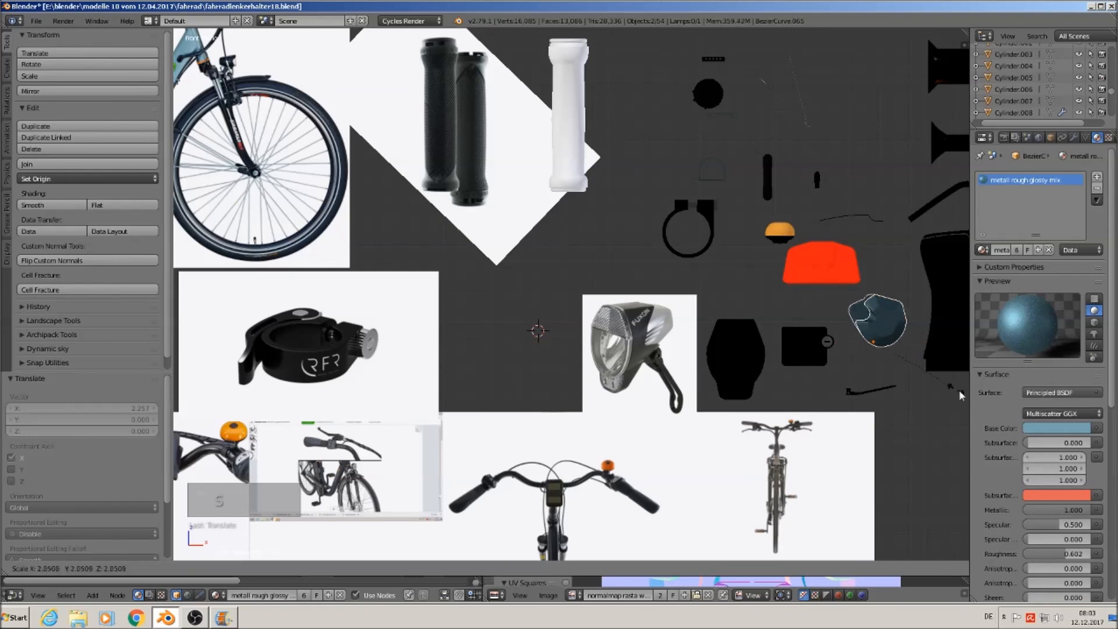
left_click(960, 395)
key("s")
left_click(939, 383)
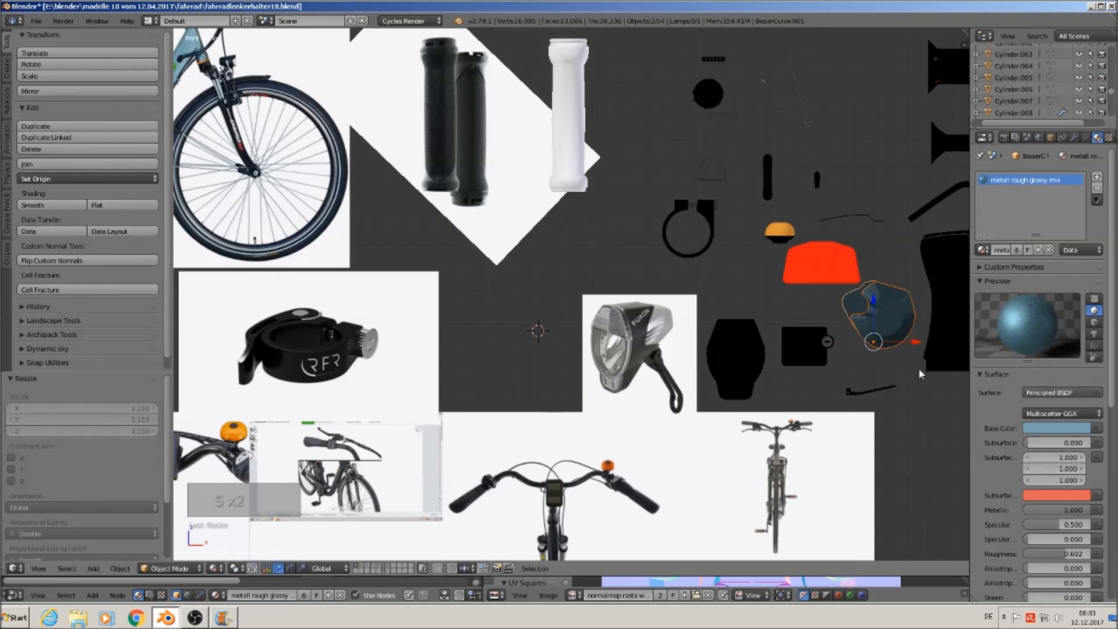
key("a")
Step: Delete the reference image of the black RFR clamp from the scene
scroll(818, 340, "down", 3)
middle_click_drag(690, 346, 795, 326, "shift")
scroll(753, 323, "up", 2)
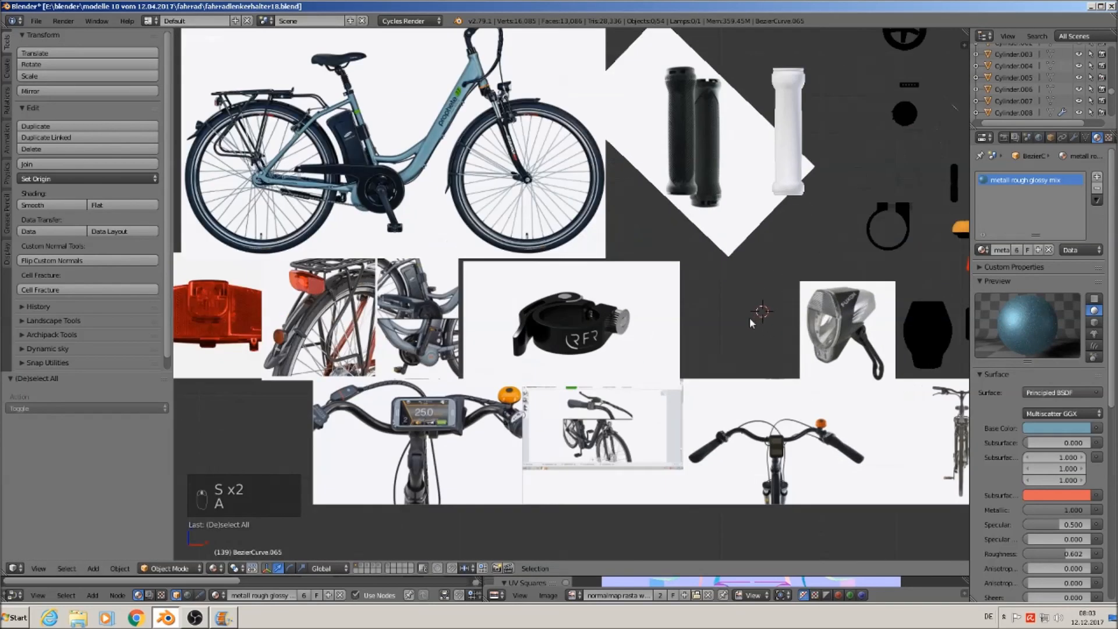
middle_click_drag(634, 357, 701, 340, "shift")
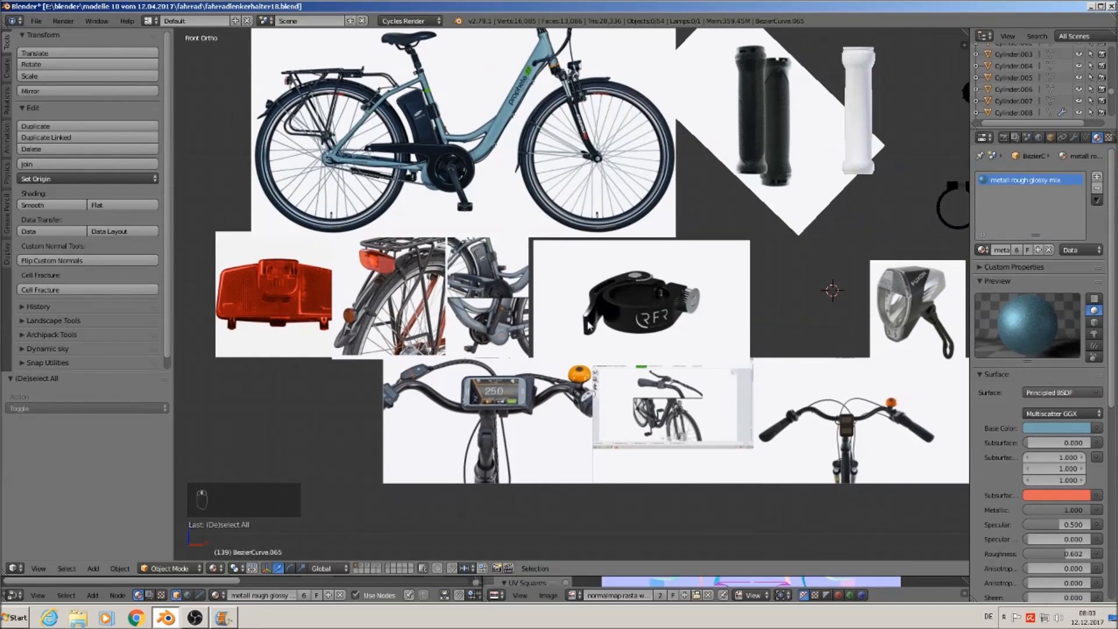
middle_click_drag(859, 258, 821, 290, "shift")
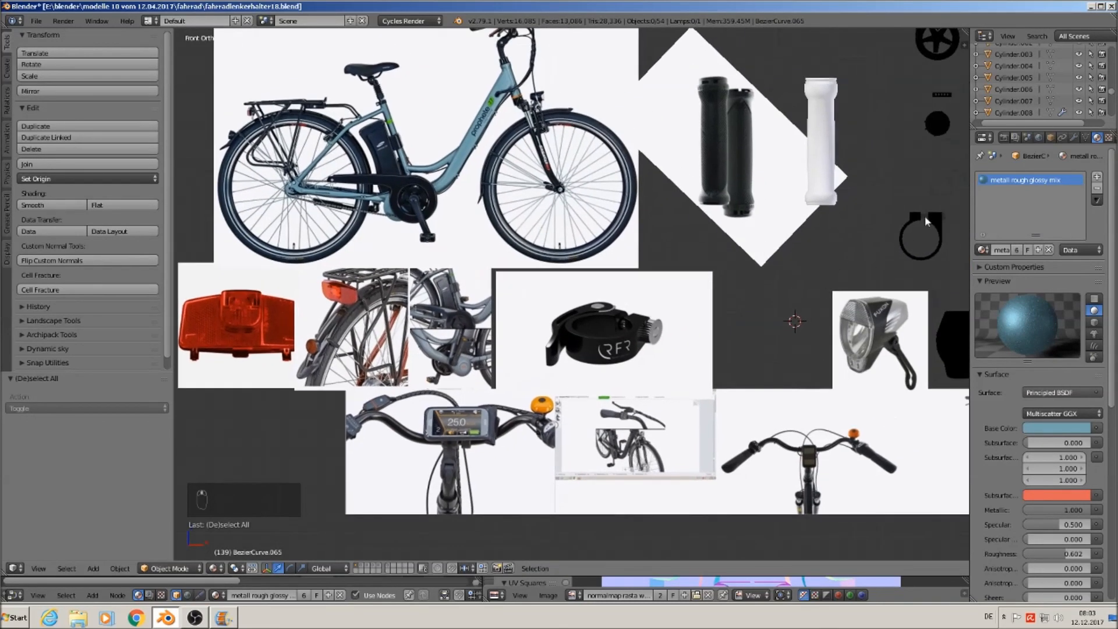
right_click(662, 319)
key("x")
left_click(656, 319)
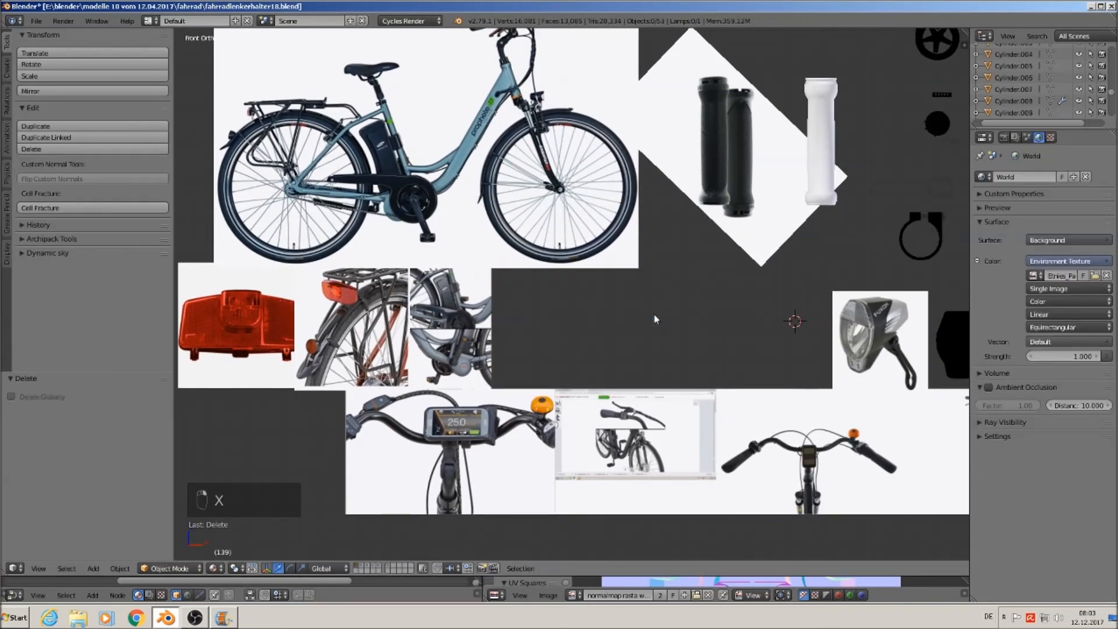
Step: Delete the reference image of the red rear light from the scene
middle_click_drag(522, 353, 714, 343, "shift")
scroll(627, 378, "up", 8)
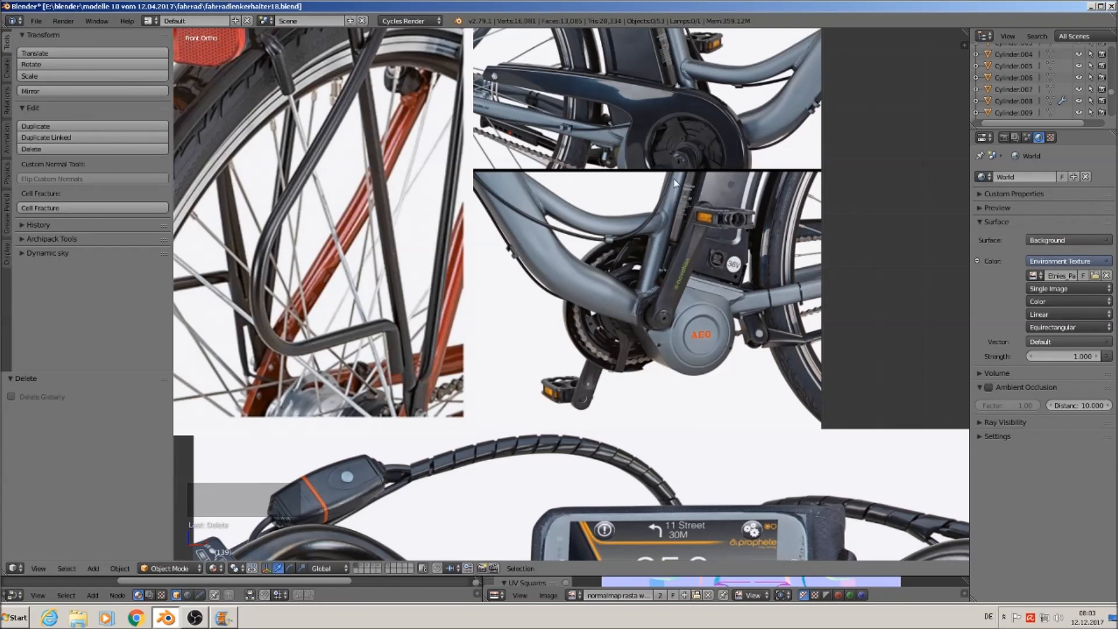
scroll(577, 261, "down", 6)
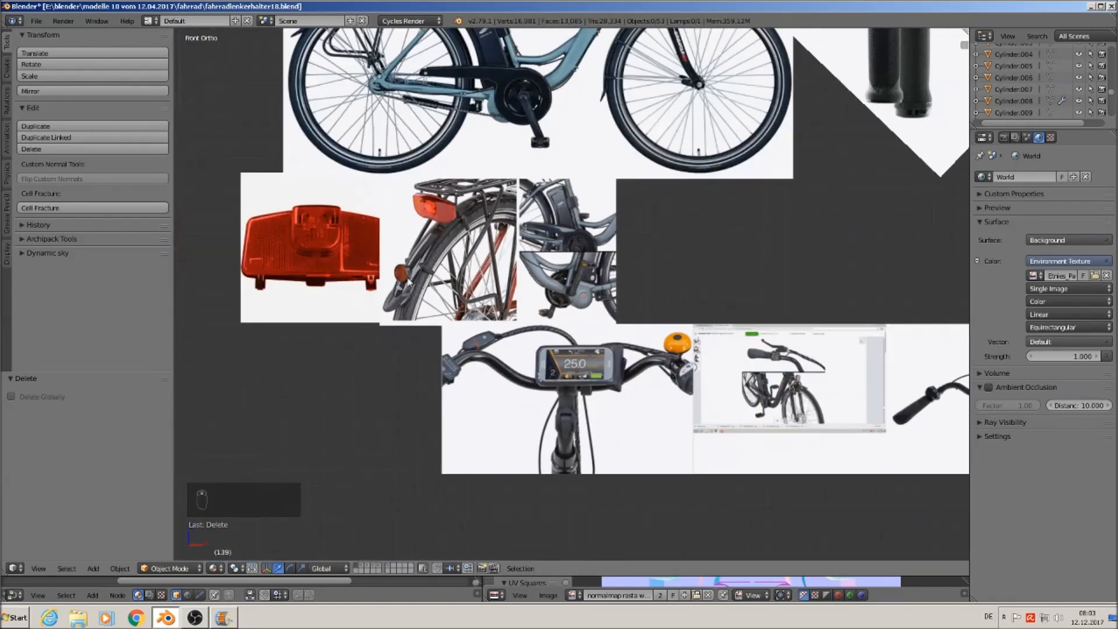
left_click(319, 261)
key("x")
left_click(322, 262)
Step: Examine the remaining reference images of the rear wheel, motor, handlebar and grips alongside the completed parts
scroll(449, 285, "up", 2)
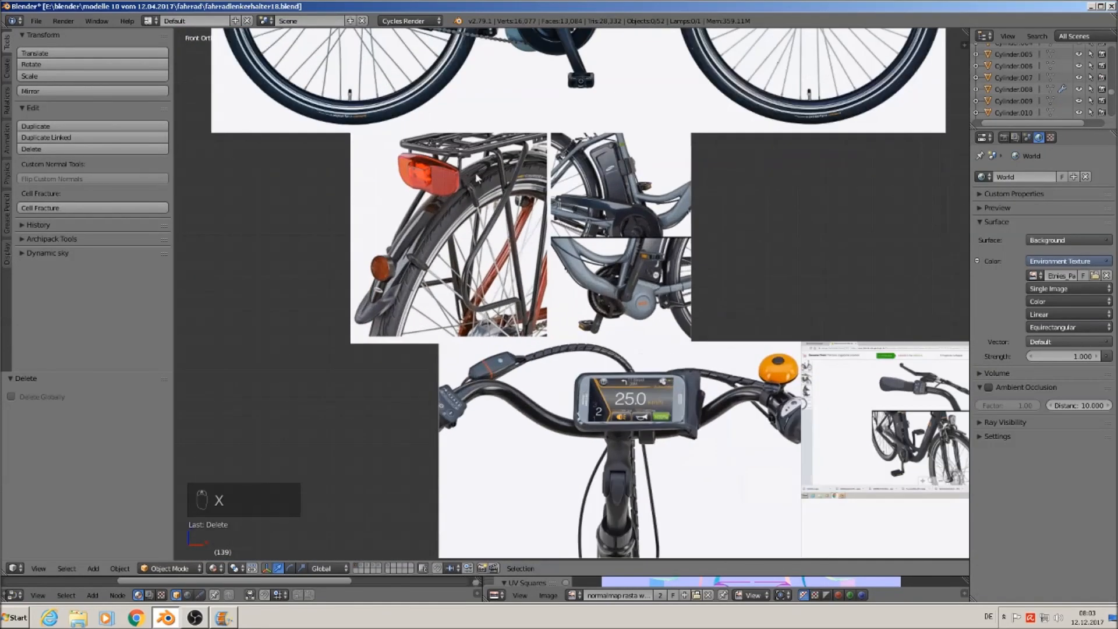
scroll(492, 203, "down", 4)
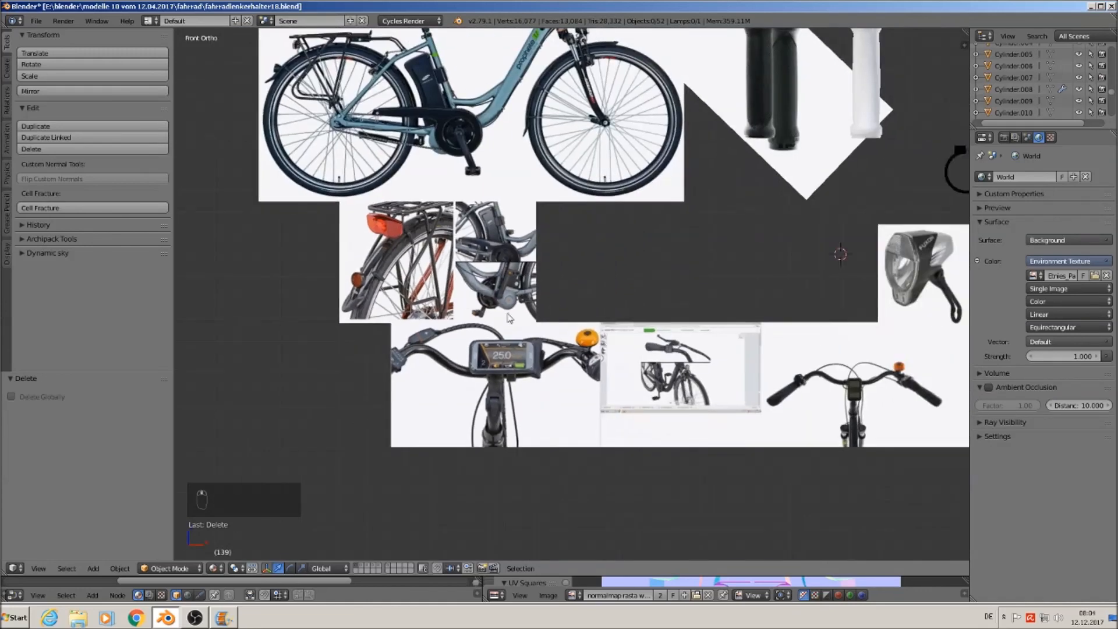
scroll(542, 314, "up", 6)
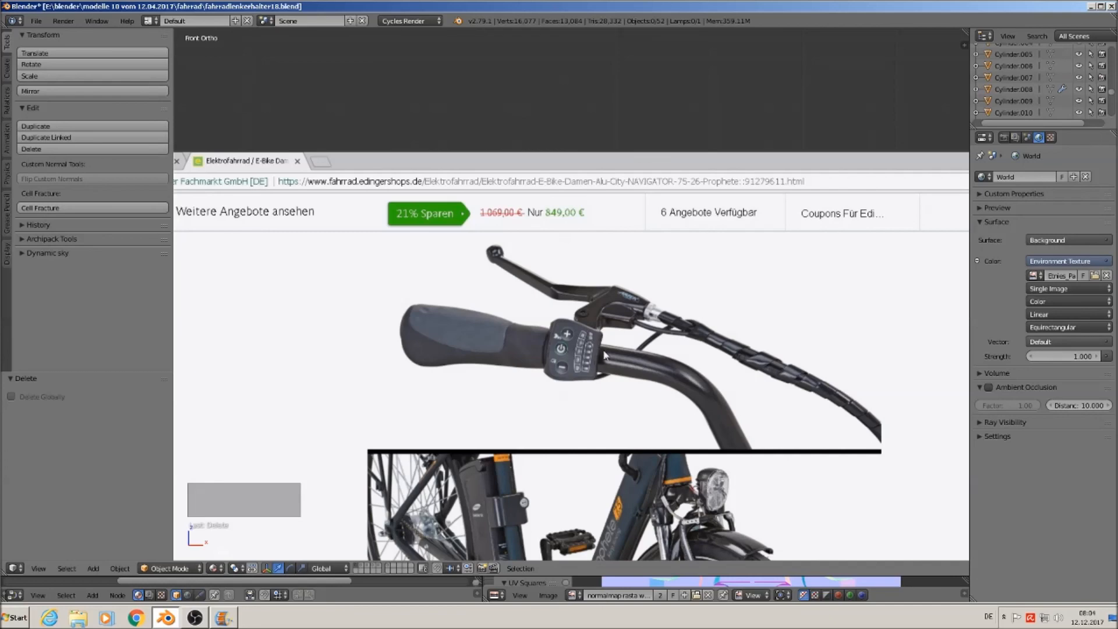
scroll(605, 355, "down", 7)
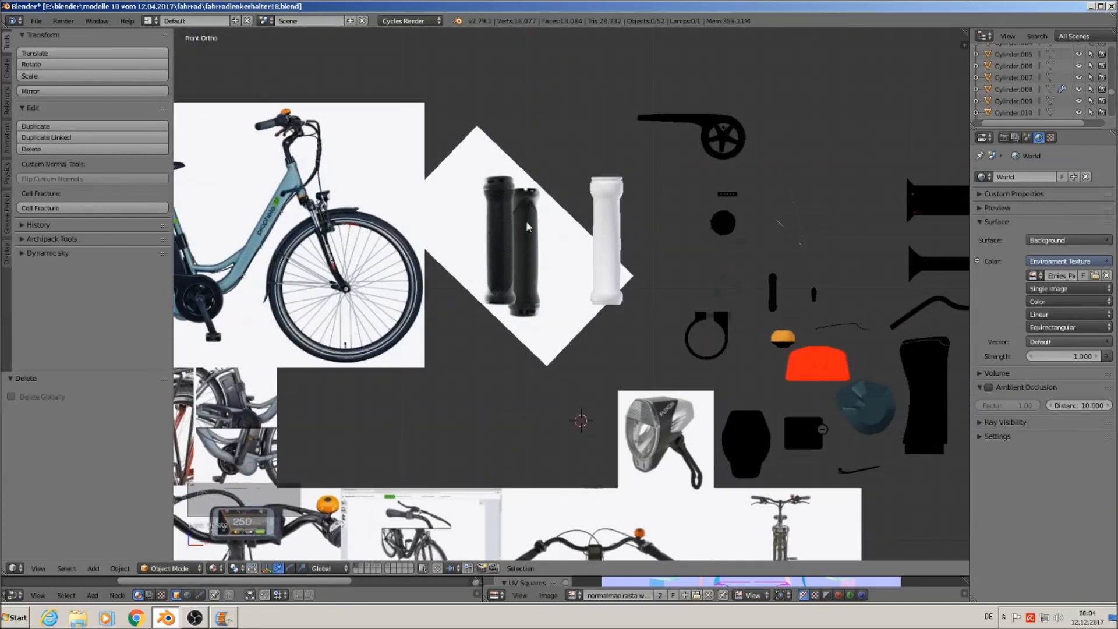
scroll(784, 433, "down", 2)
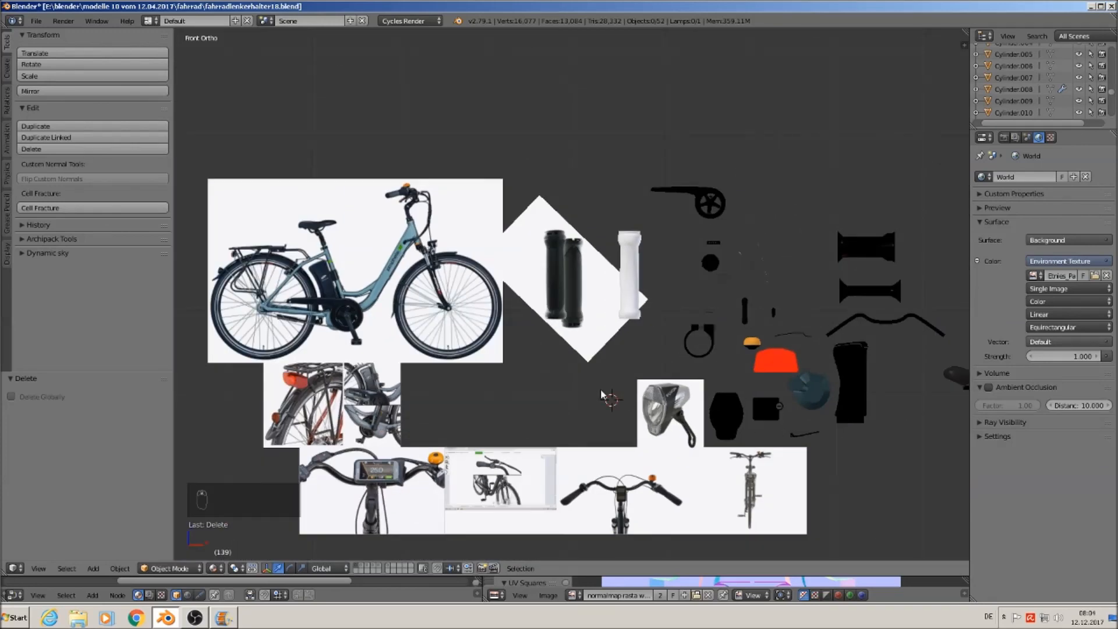